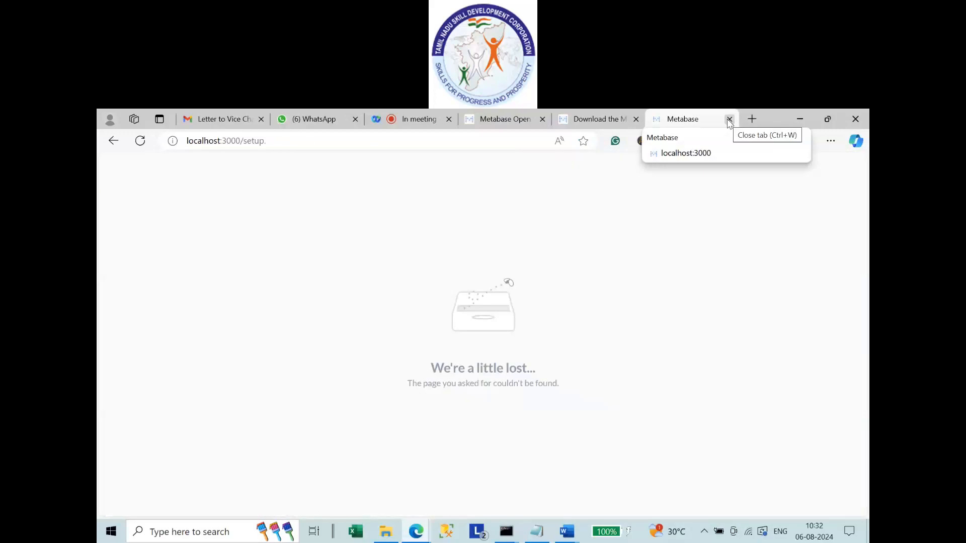
Load the local Metabase server at localhost:3000 and copy its address for the installation guide.
{"action": "left_click", "coordinate": [355, 136]}
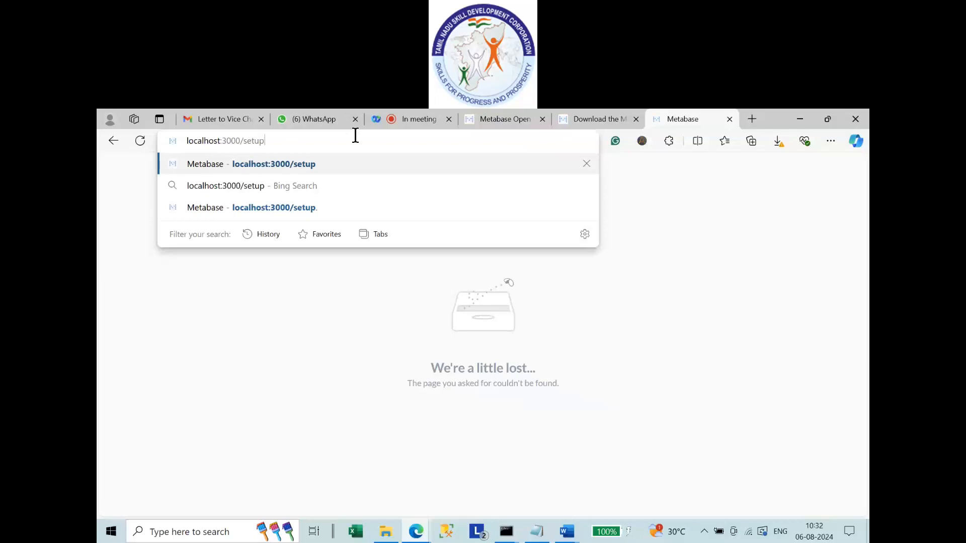
{"action": "key", "text": "BackSpace"}
{"action": "key", "text": "BackSpace"}
{"action": "key", "text": "BackSpace"}
{"action": "key", "text": "BackSpace"}
{"action": "key", "text": "BackSpace"}
{"action": "key", "text": "BackSpace"}
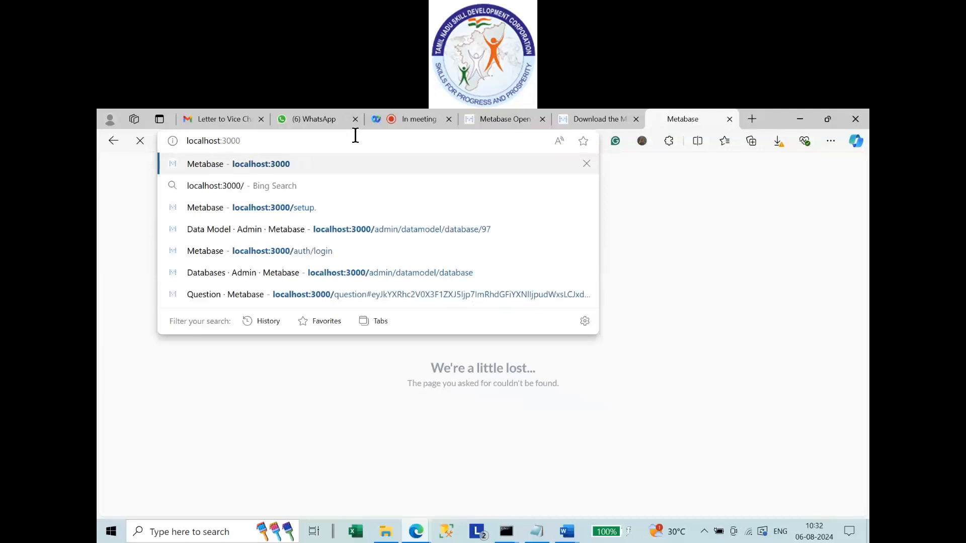
{"action": "key", "text": "ctrl+shift+Tab"}
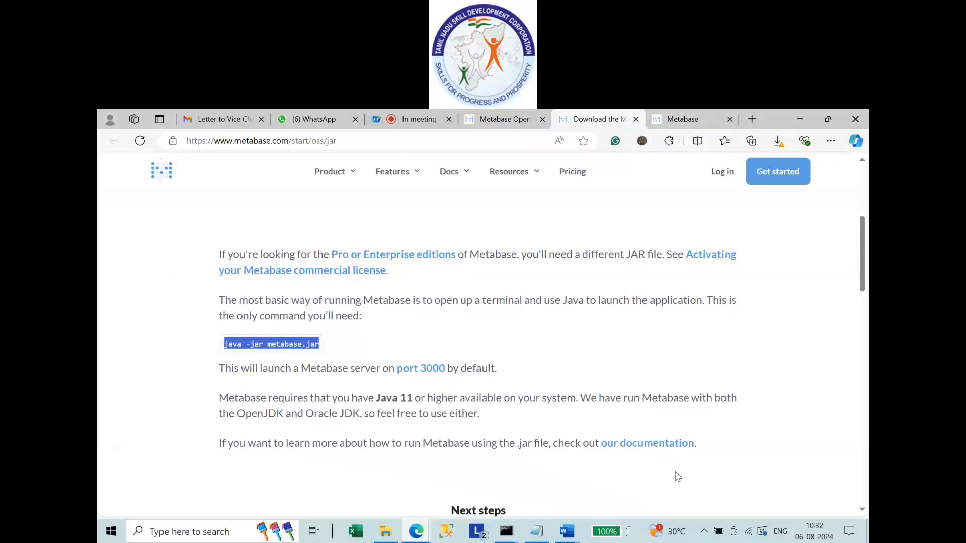
{"action": "left_click", "coordinate": [428, 359]}
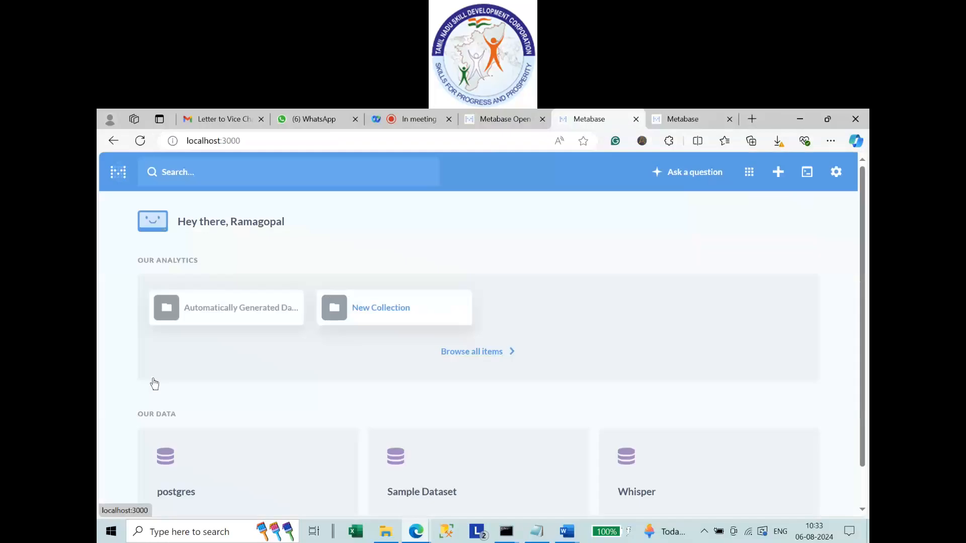
{"action": "left_click", "coordinate": [300, 141]}
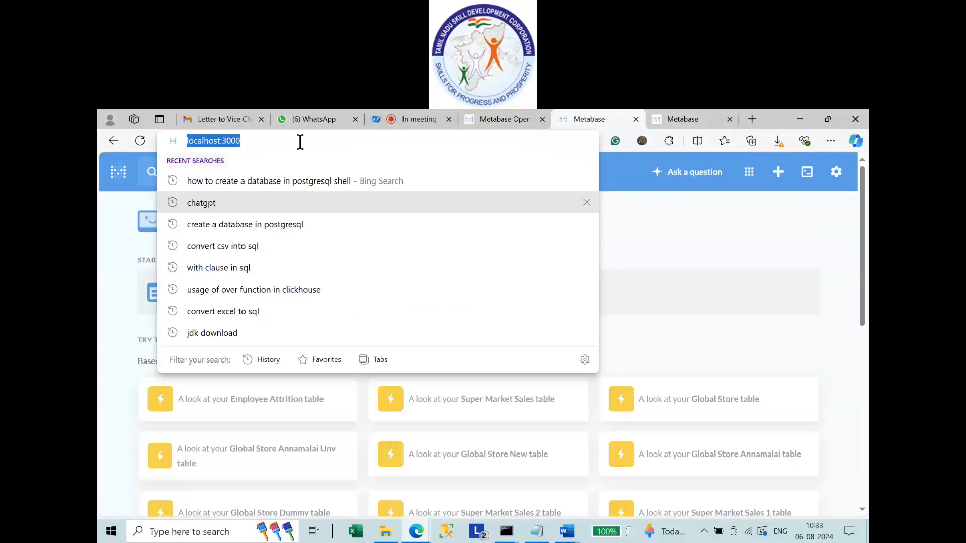
{"action": "key", "text": "alt+Tab"}
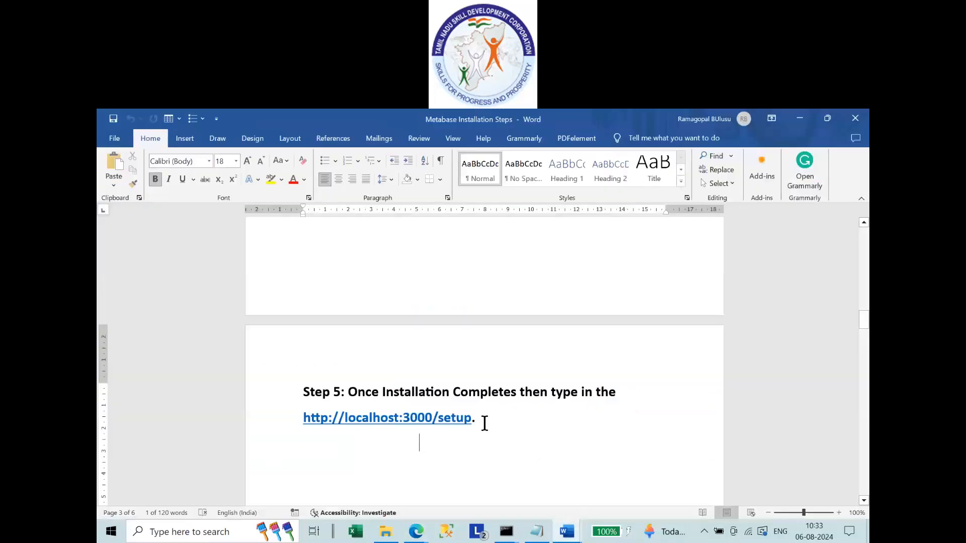
{"action": "type", "text": "Metabase"}
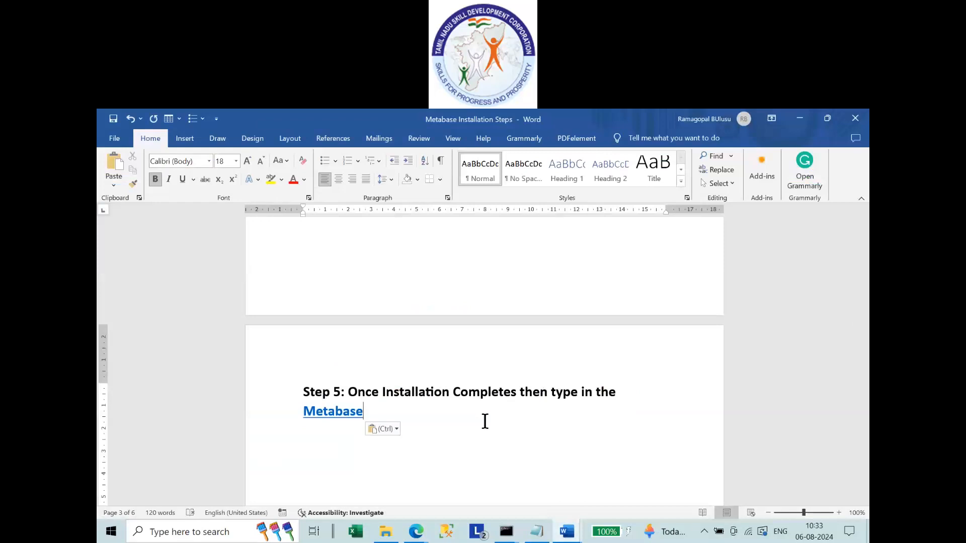
{"action": "key", "text": "ctrl+z"}
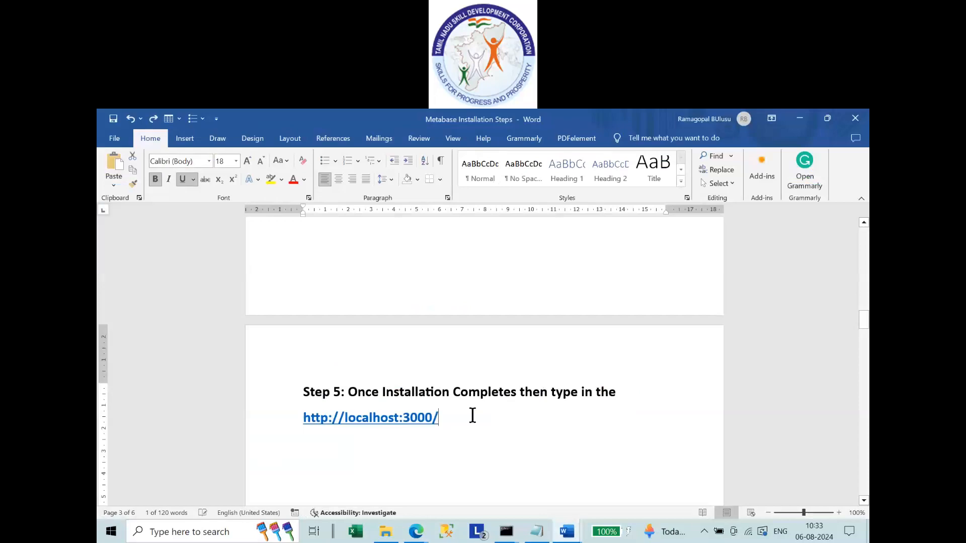
{"action": "left_click", "coordinate": [416, 532]}
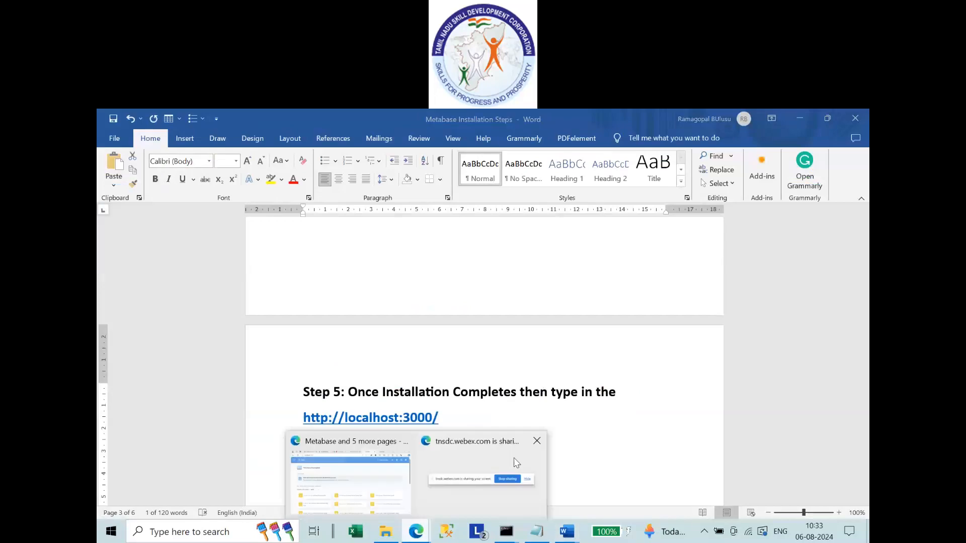
{"action": "left_click", "coordinate": [514, 458]}
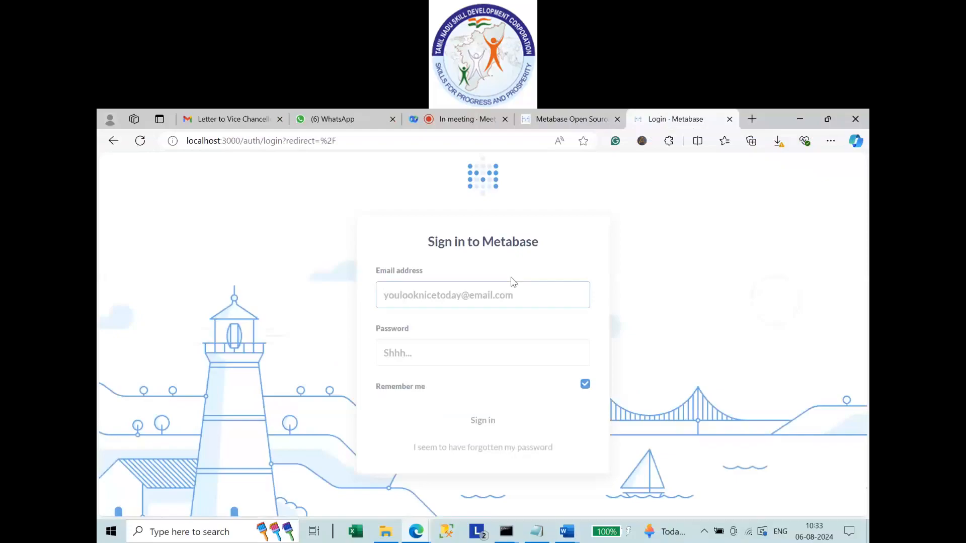
Close the local sign-in tab and navigate back to metabase.com's open-source editions page.
{"action": "key", "text": "ctrl+w"}
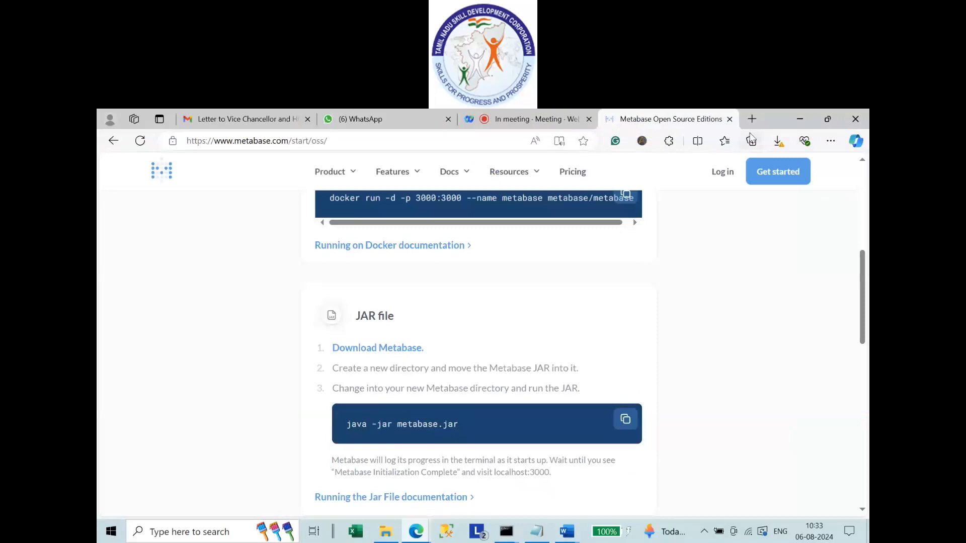
{"action": "scroll", "coordinate": [846, 257], "scroll_direction": "up", "scroll_amount": 10}
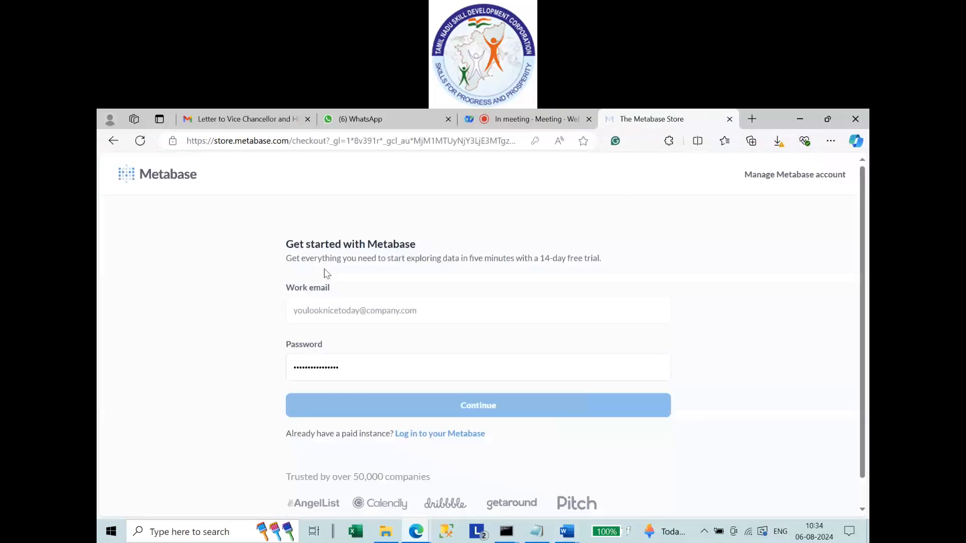
{"action": "left_click", "coordinate": [113, 142]}
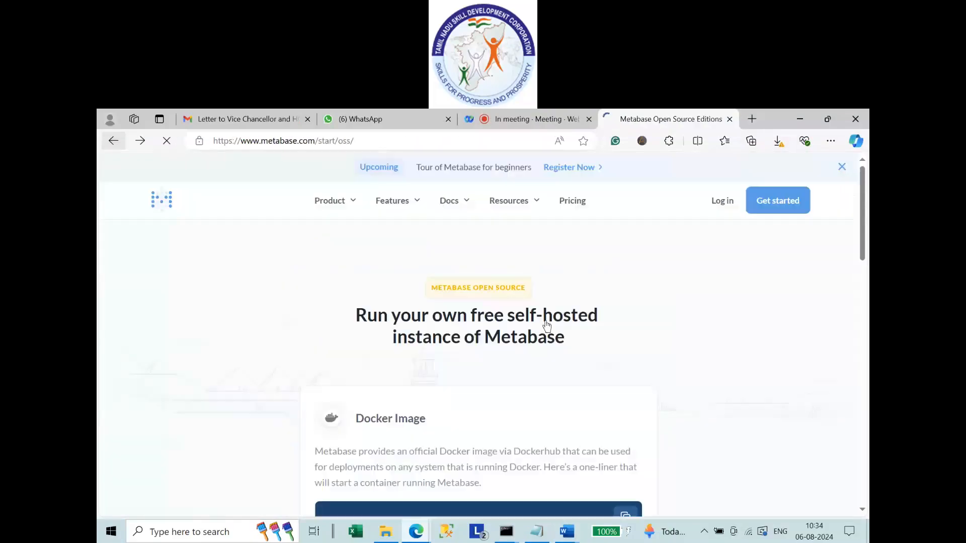
Go from Log in through Metabase Store login to the new-account Get started form.
{"action": "left_click", "coordinate": [721, 212]}
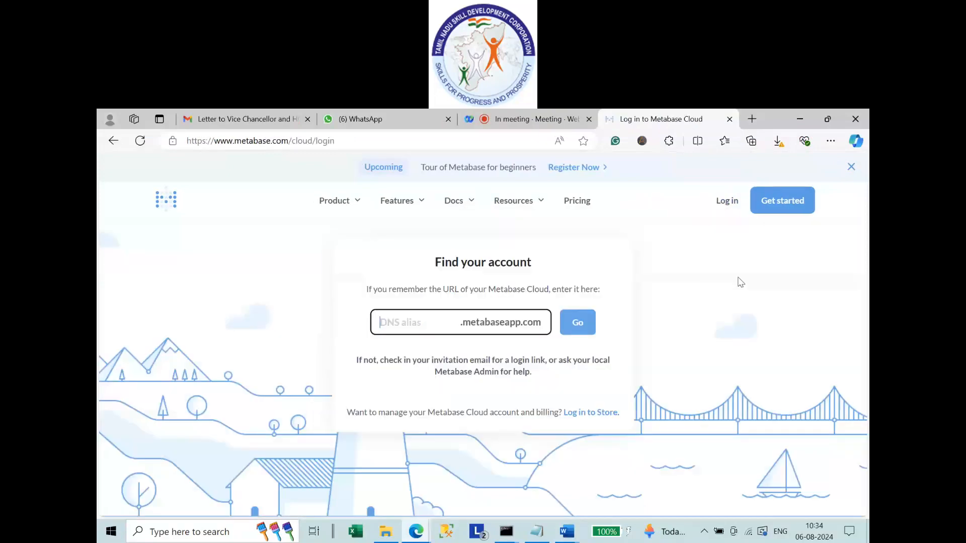
{"action": "left_click", "coordinate": [590, 414]}
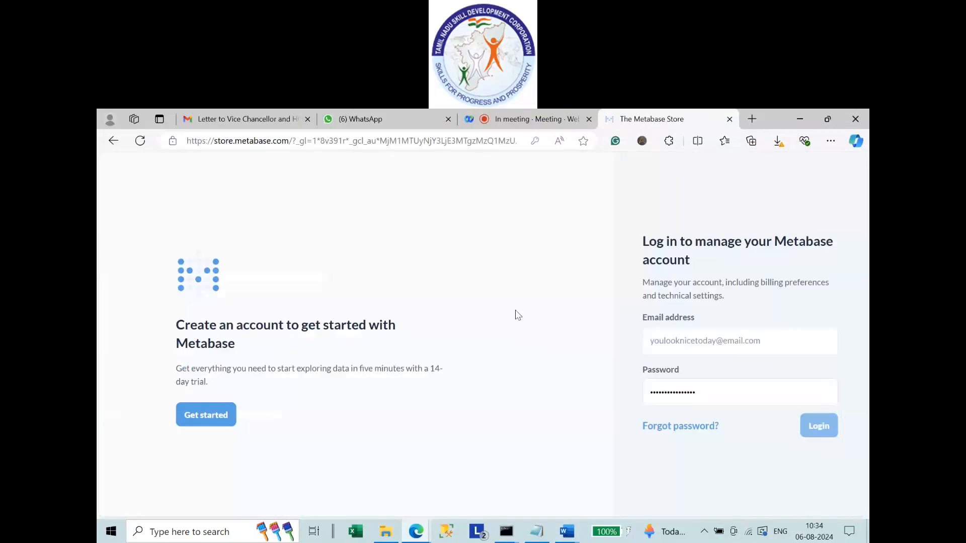
{"action": "left_click", "coordinate": [215, 421]}
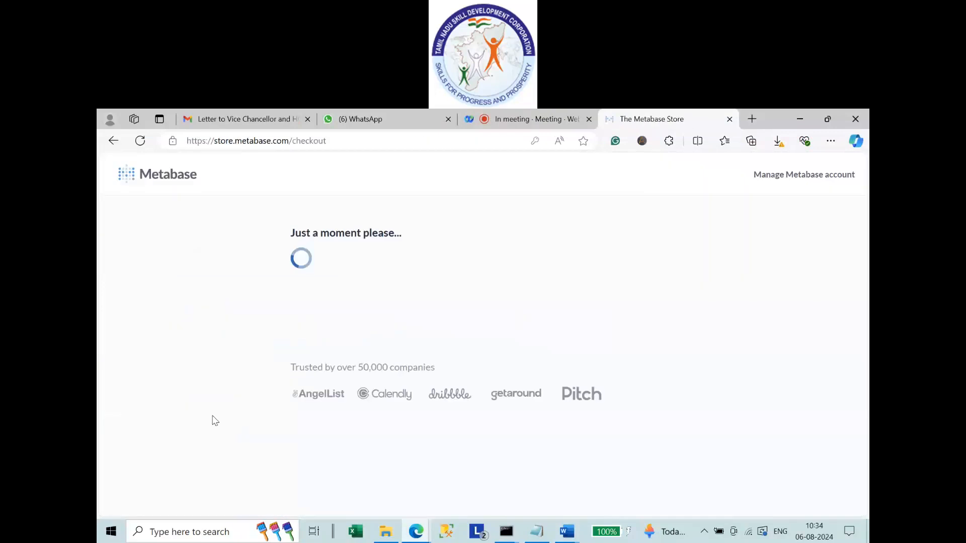
Fill in the work email and enter a longer, valid password.
{"action": "left_click", "coordinate": [333, 317]}
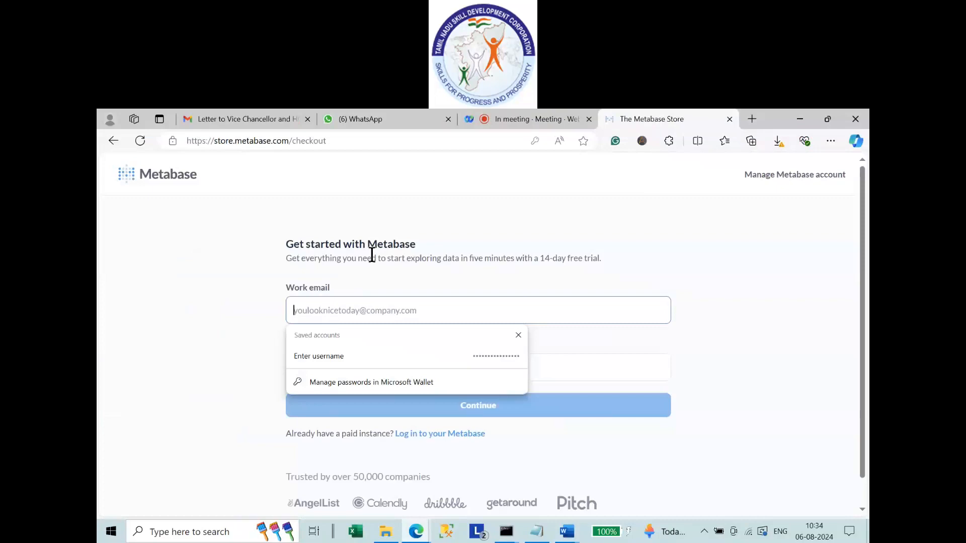
{"action": "left_click", "coordinate": [704, 289]}
{"action": "left_click", "coordinate": [320, 313]}
{"action": "type", "text": "bu"}
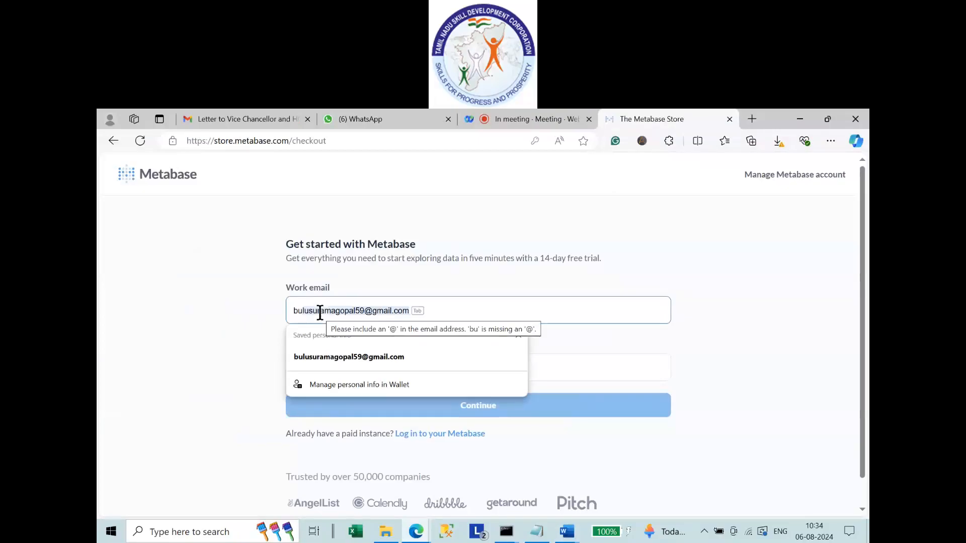
{"action": "key", "text": "Tab"}
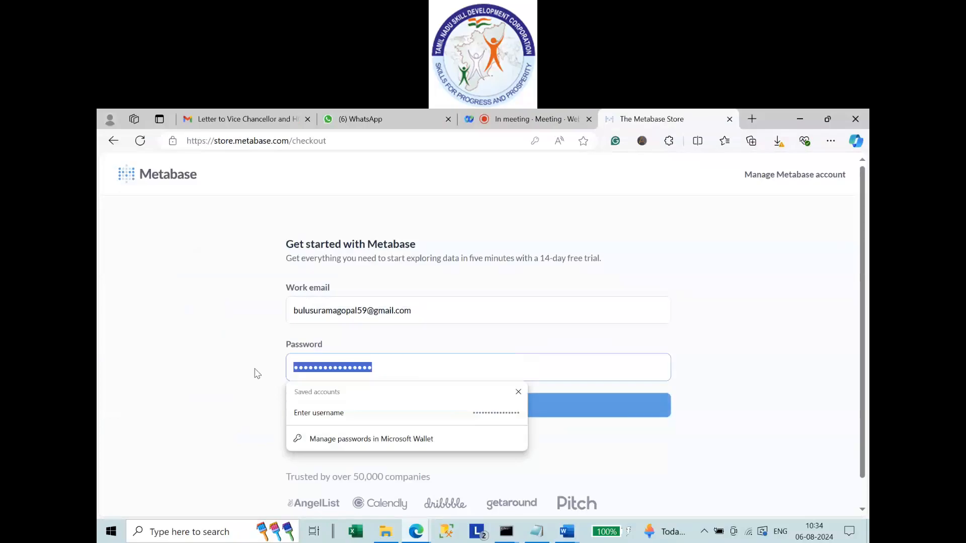
{"action": "type", "text": "•••••••"}
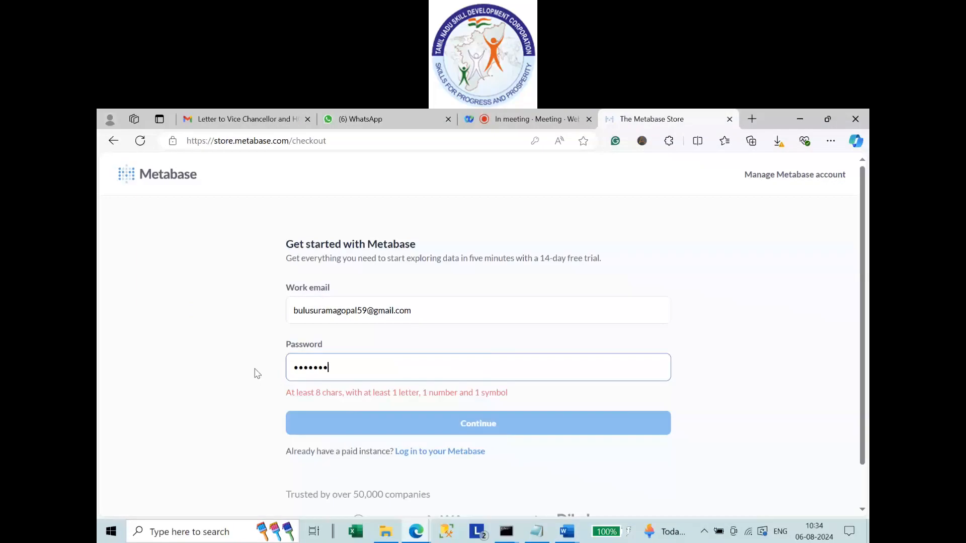
{"action": "key", "text": "BackSpace"}
{"action": "key", "text": "BackSpace"}
{"action": "key", "text": "BackSpace"}
{"action": "key", "text": "BackSpace"}
{"action": "key", "text": "BackSpace"}
{"action": "key", "text": "BackSpace"}
{"action": "key", "text": "BackSpace"}
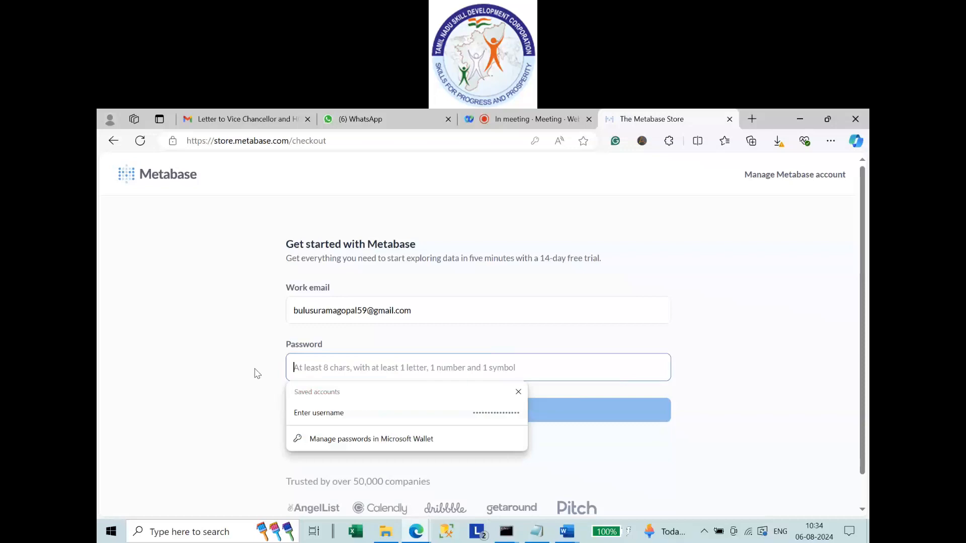
{"action": "type", "text": "•••"}
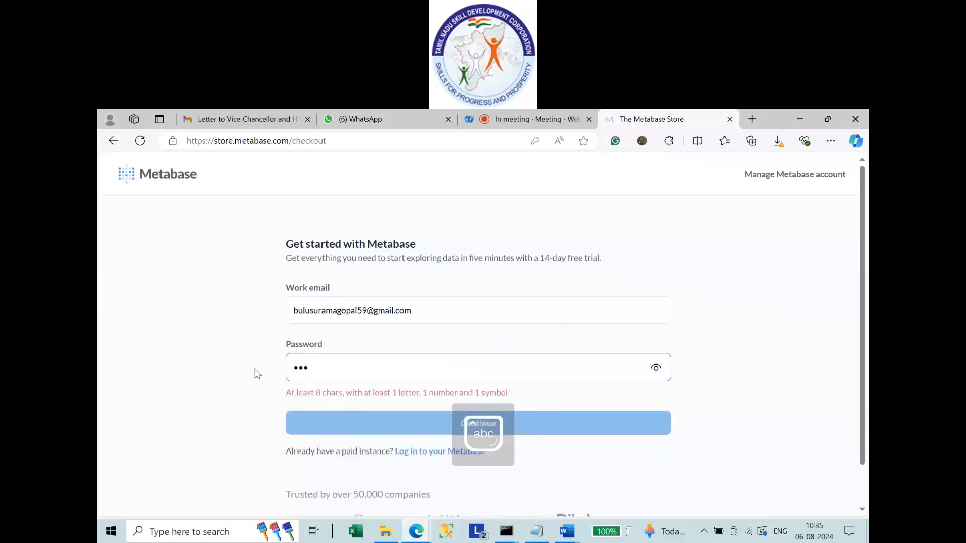
{"action": "type", "text": "••••••"}
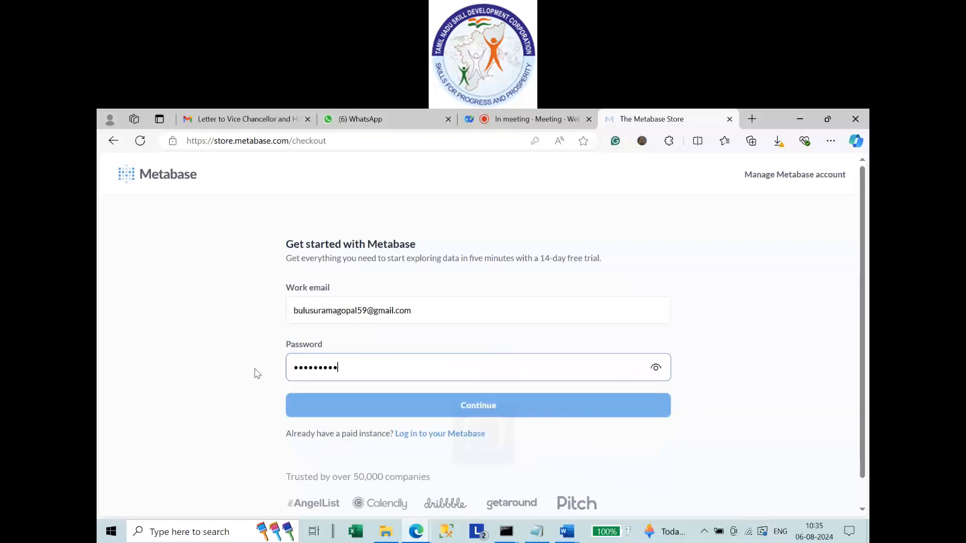
{"action": "type", "text": "•••••••"}
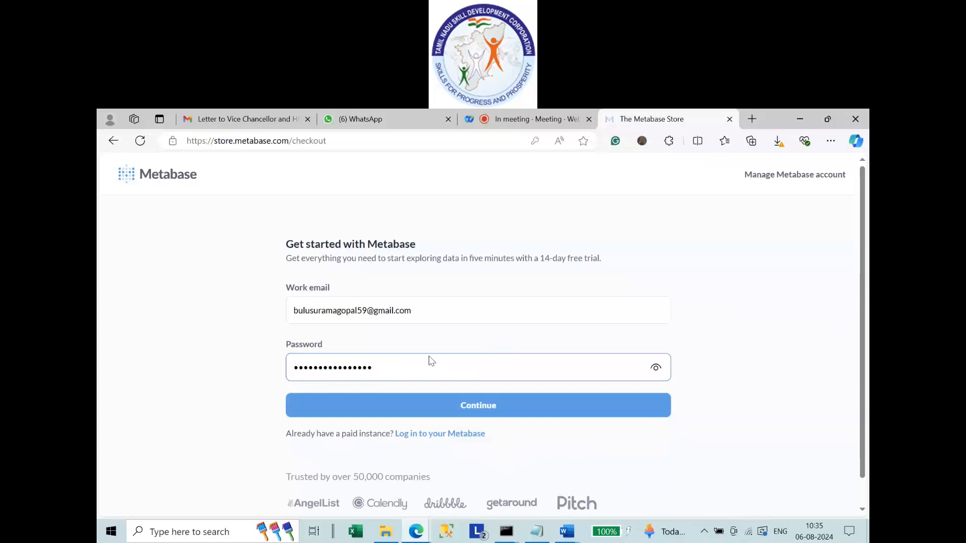
Submit the credentials, autofill name and company, pick Database or Data Warehouse storage, and accept the terms.
{"action": "left_click", "coordinate": [490, 416]}
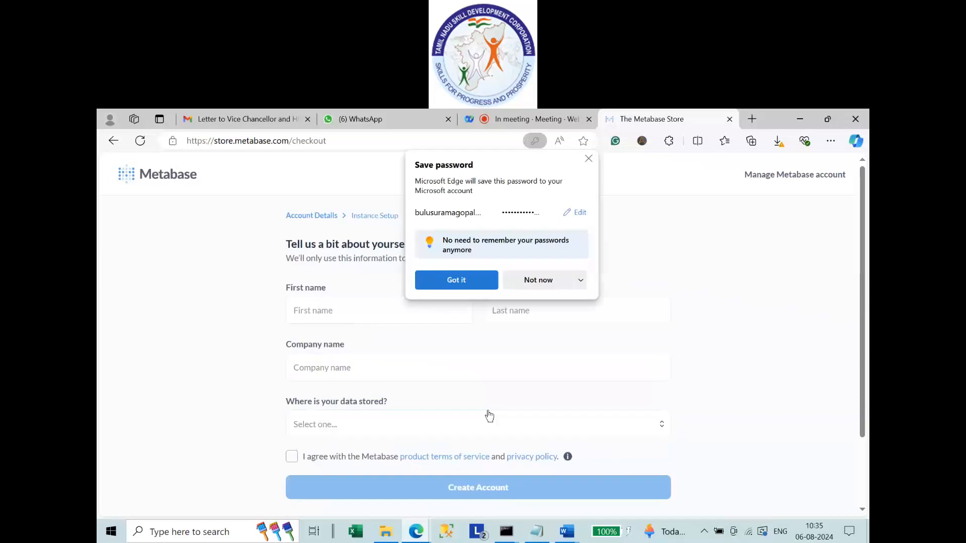
{"action": "left_click", "coordinate": [460, 285]}
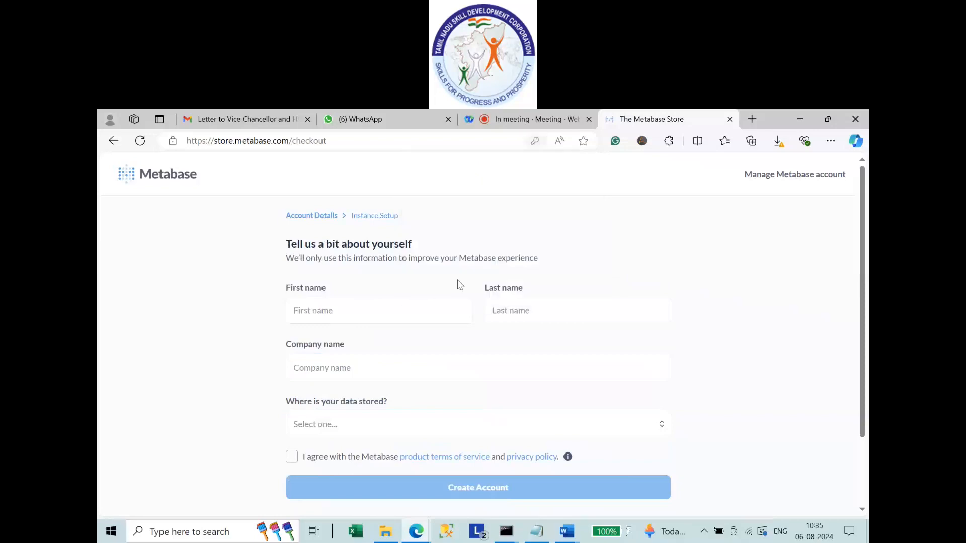
{"action": "left_click", "coordinate": [427, 310]}
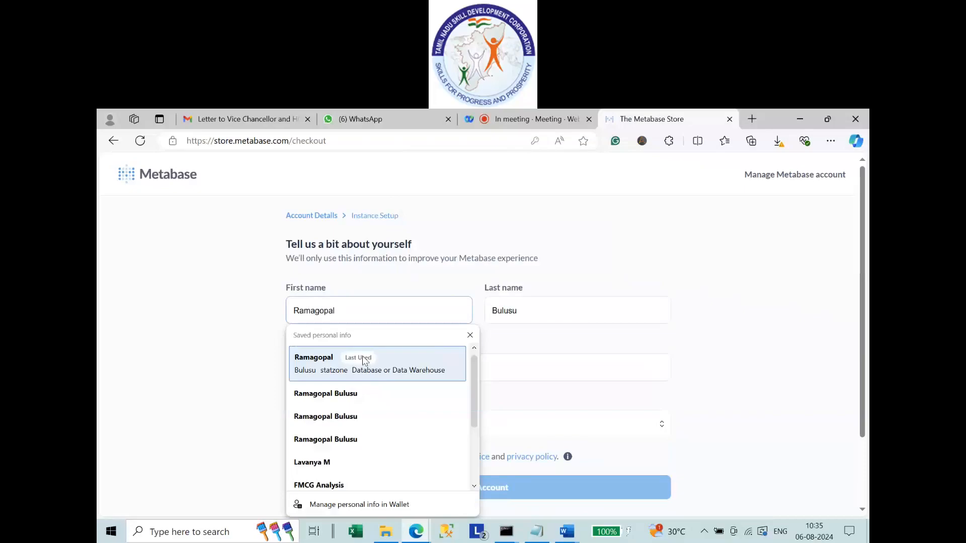
{"action": "left_click", "coordinate": [362, 358]}
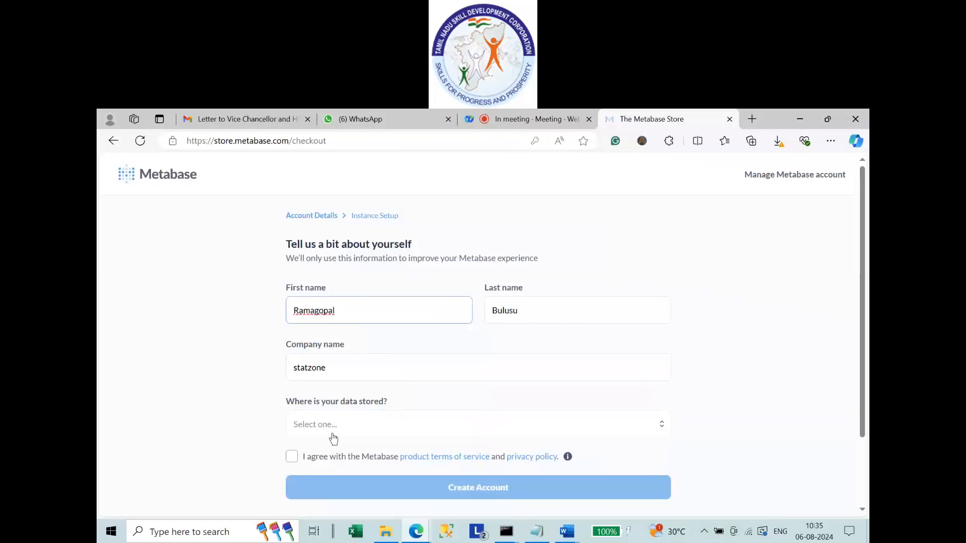
{"action": "left_click", "coordinate": [332, 434]}
{"action": "left_click", "coordinate": [331, 329]}
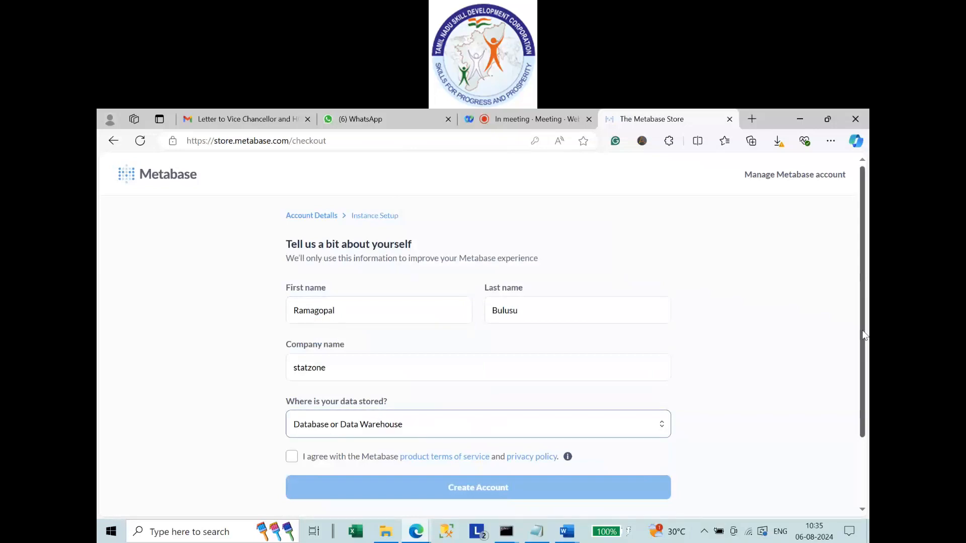
{"action": "mouse_move", "coordinate": [864, 335]}
{"action": "left_mouse_down"}
{"action": "mouse_move", "coordinate": [865, 364]}
{"action": "mouse_move", "coordinate": [865, 319]}
{"action": "left_mouse_up"}
{"action": "left_click", "coordinate": [292, 457]}
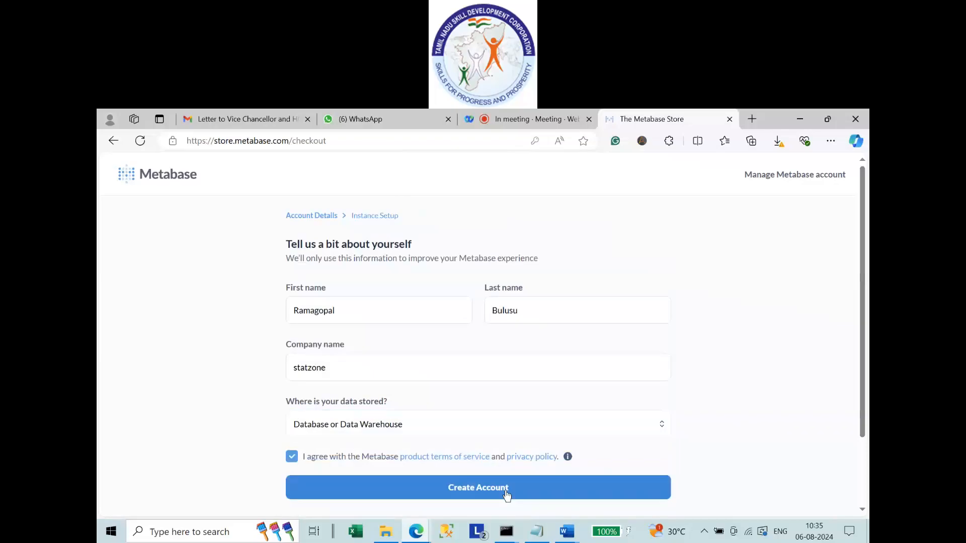
{"action": "left_click", "coordinate": [295, 371]}
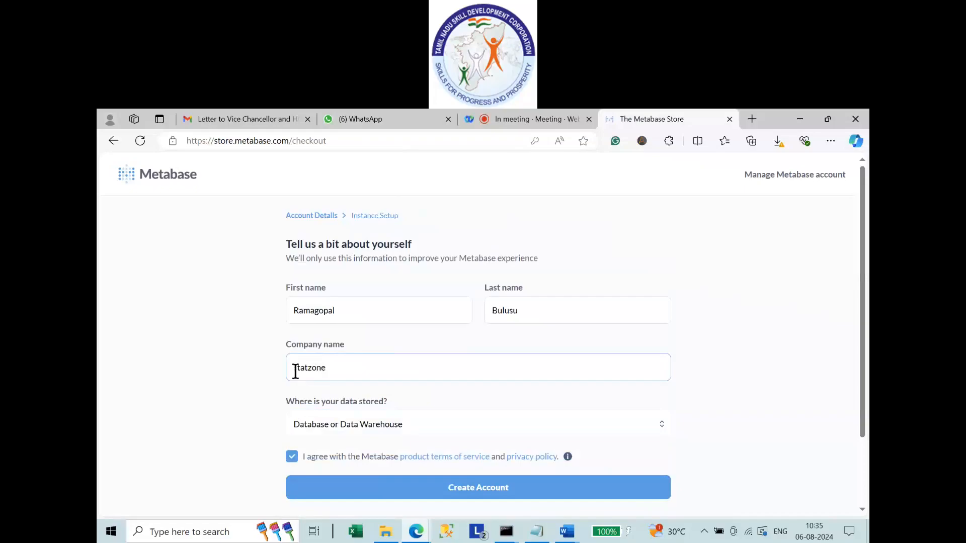
{"action": "left_click", "coordinate": [242, 479]}
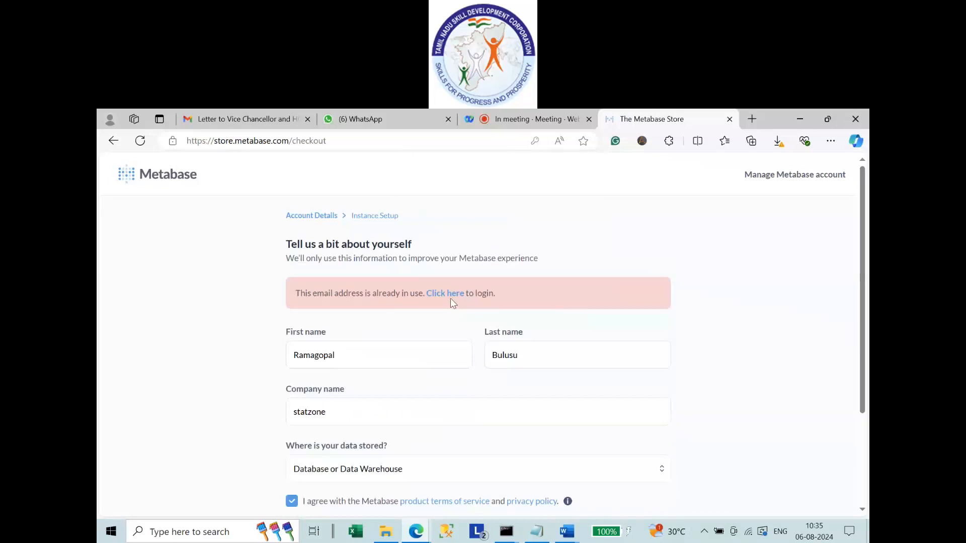
Log in to the existing Metabase Store account and select the work email text.
{"action": "scroll", "coordinate": [430, 381], "scroll_direction": "down", "scroll_amount": 3}
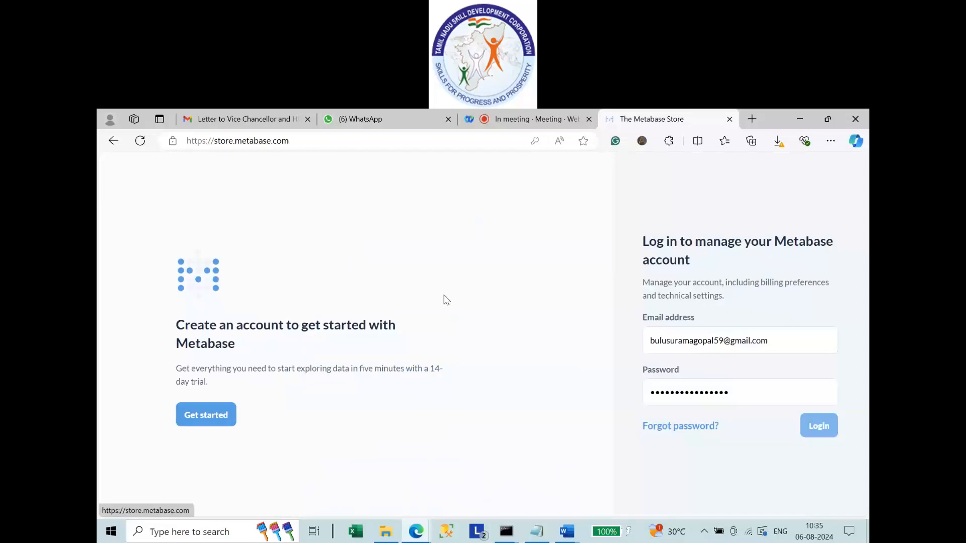
{"action": "left_click", "coordinate": [827, 434]}
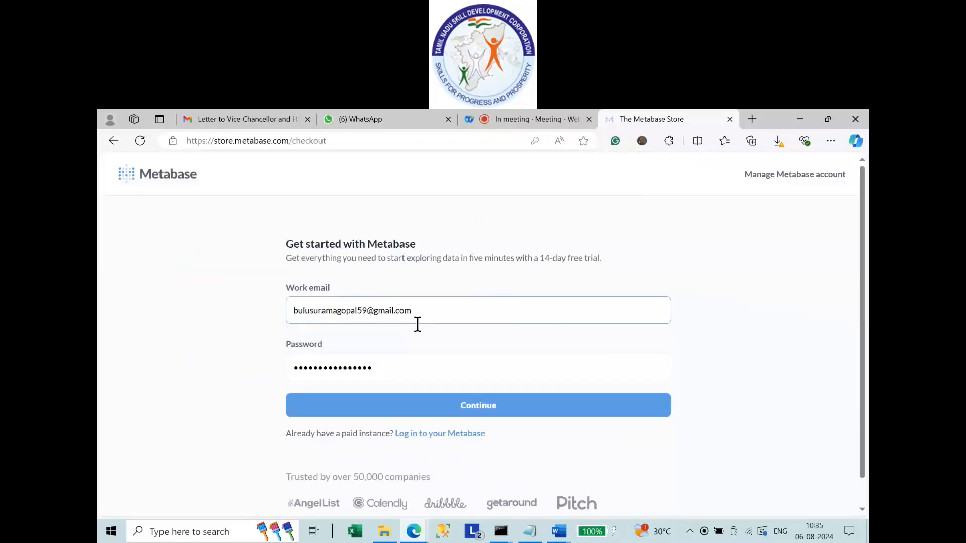
{"action": "left_click_drag", "start_coordinate": [417, 323], "coordinate": [244, 321]}
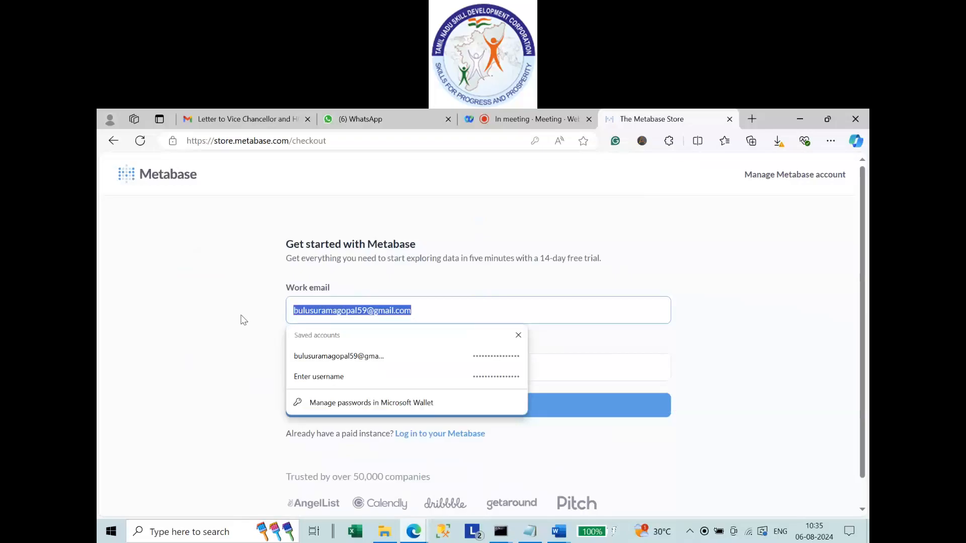
View the email's sender details, return to the Gmail inbox, then cycle through Word and back to Edge.
{"action": "left_click", "coordinate": [234, 124]}
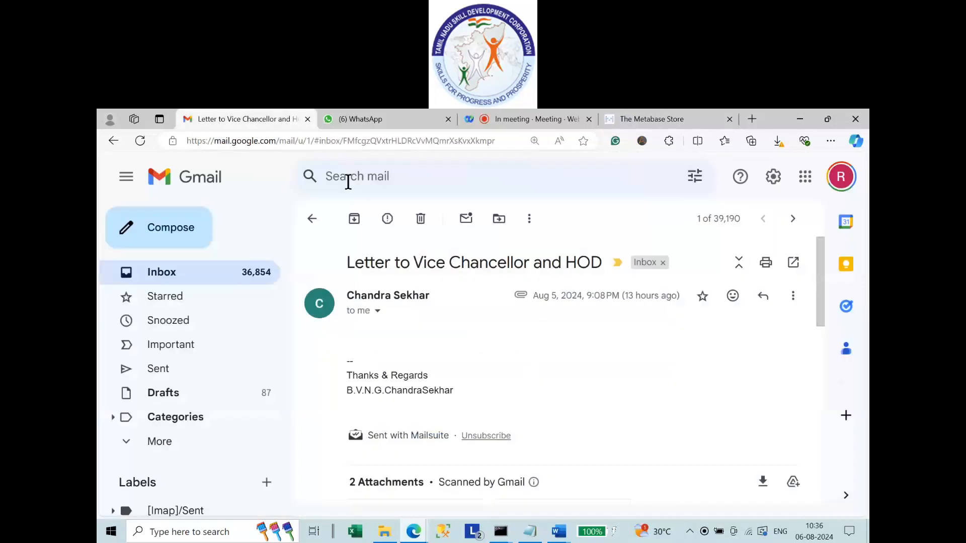
{"action": "left_click", "coordinate": [377, 311]}
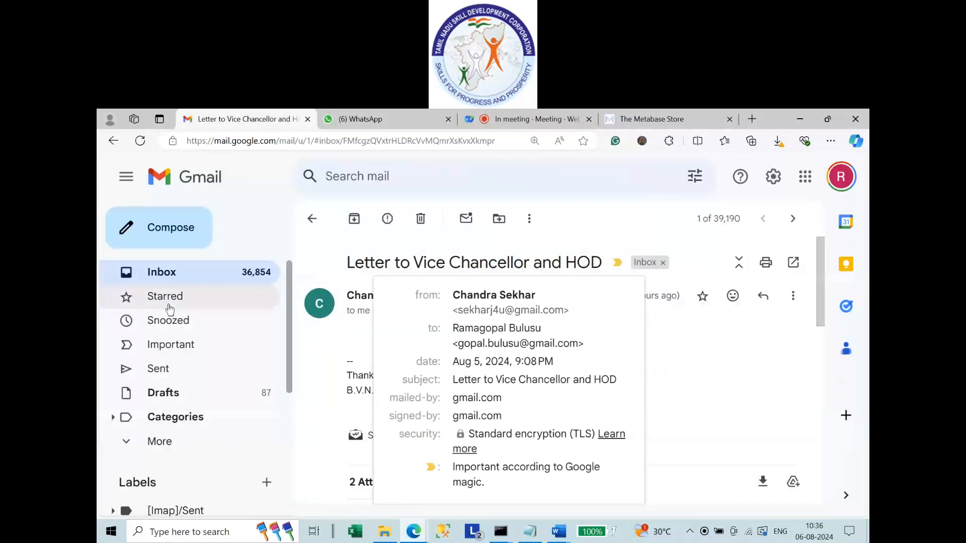
{"action": "left_click", "coordinate": [125, 280]}
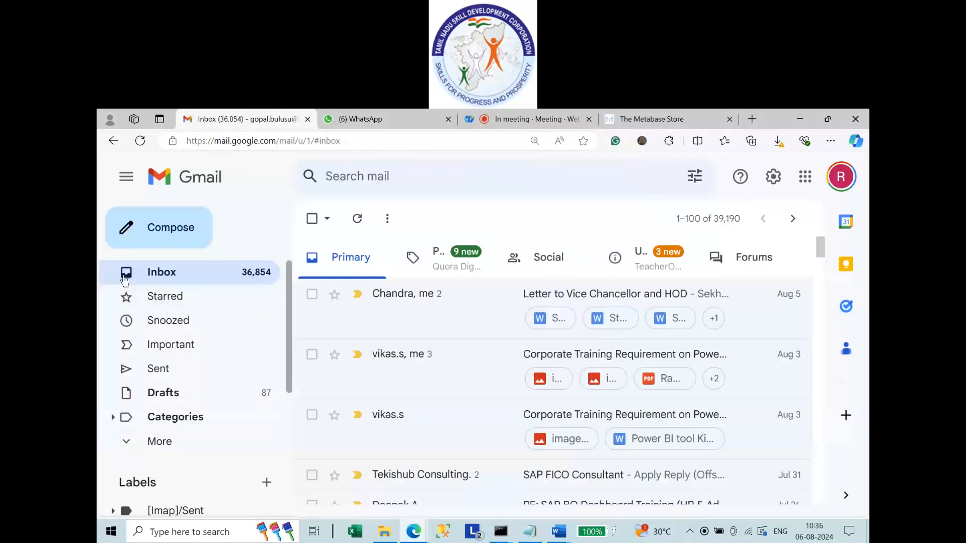
{"action": "key", "text": "alt+Tab"}
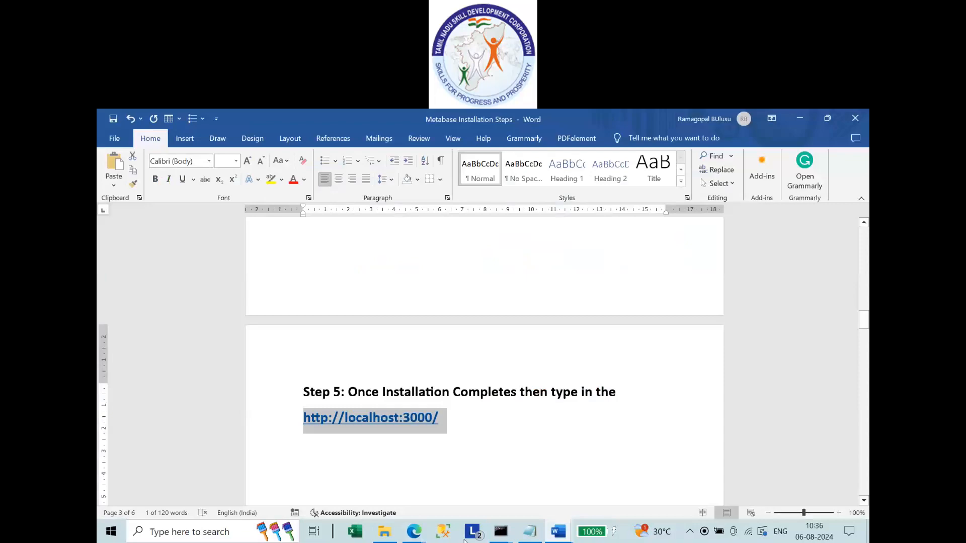
{"action": "left_click", "coordinate": [413, 532]}
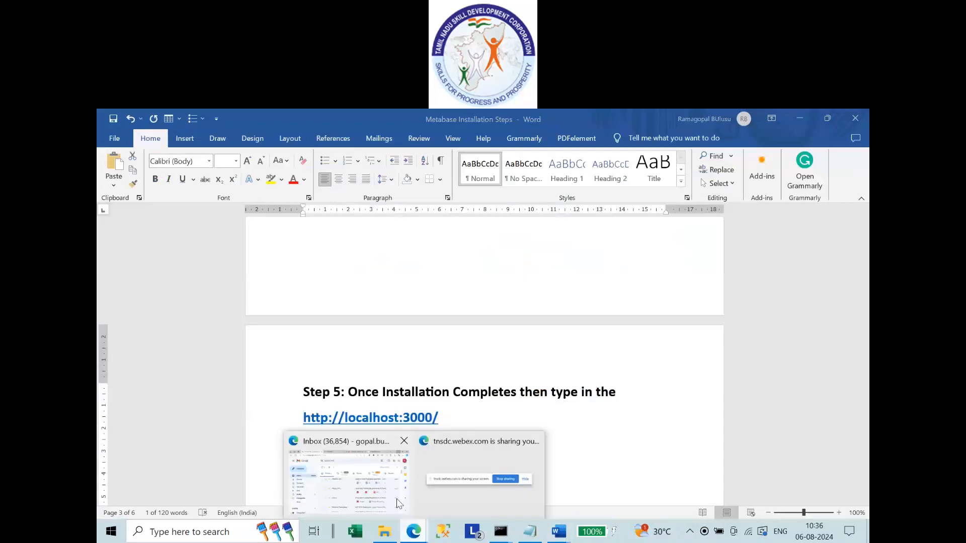
{"action": "left_click", "coordinate": [397, 500]}
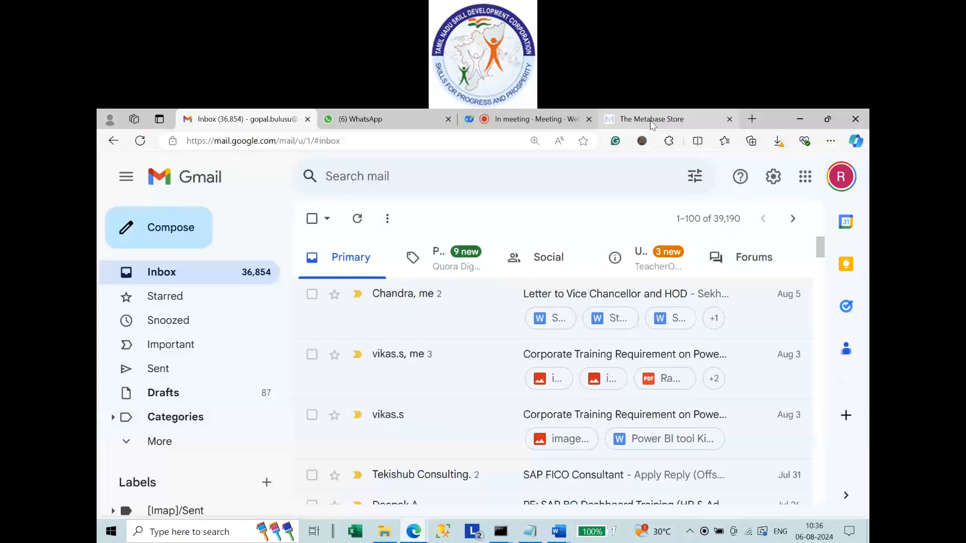
Autofill the name fields, accept the terms, choose Database or Data Warehouse, and submit Create Account.
{"action": "left_click", "coordinate": [650, 120]}
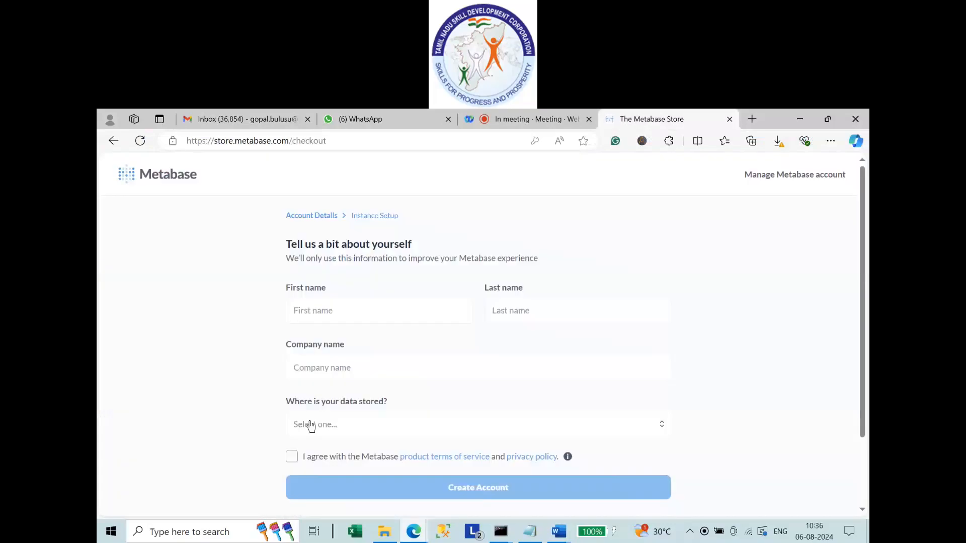
{"action": "left_click", "coordinate": [333, 310]}
{"action": "left_click", "coordinate": [349, 370]}
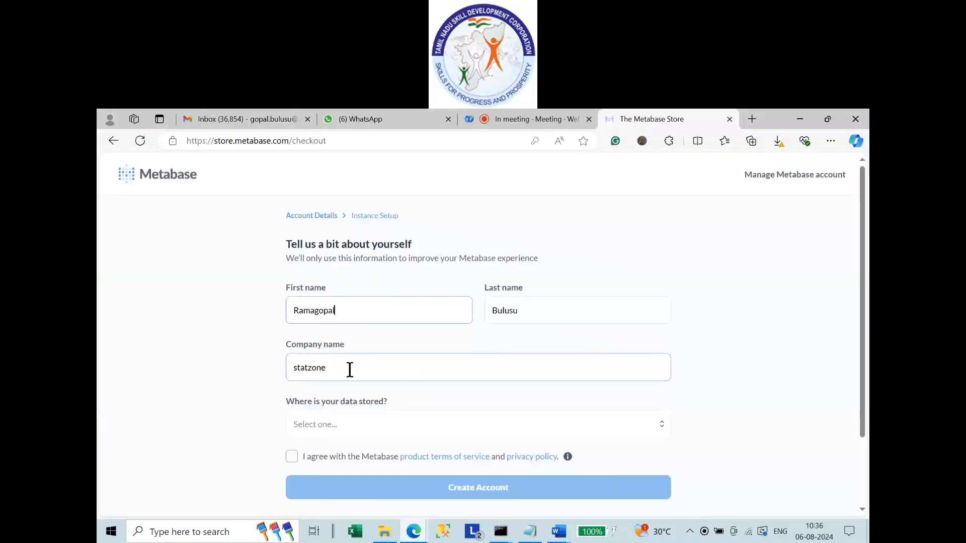
{"action": "left_click", "coordinate": [292, 457]}
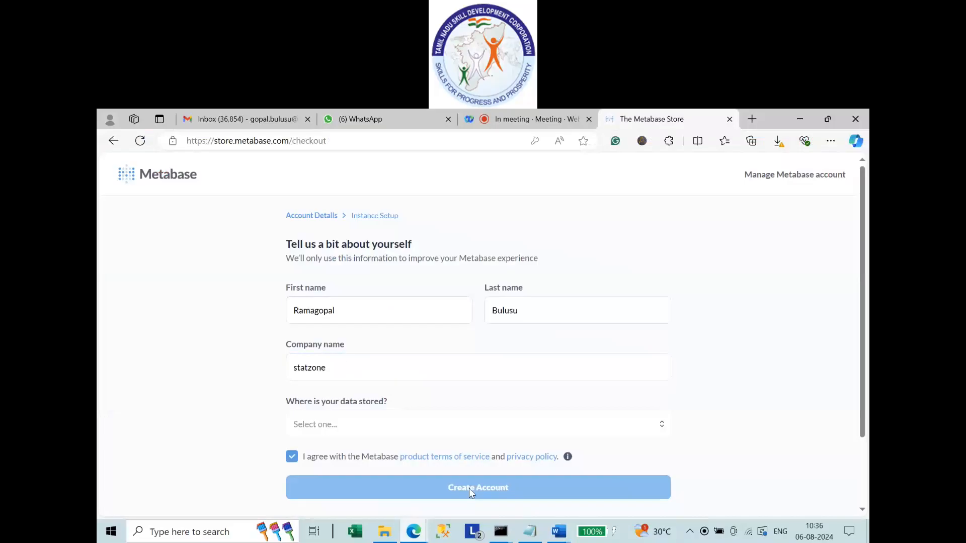
{"action": "left_click", "coordinate": [362, 319]}
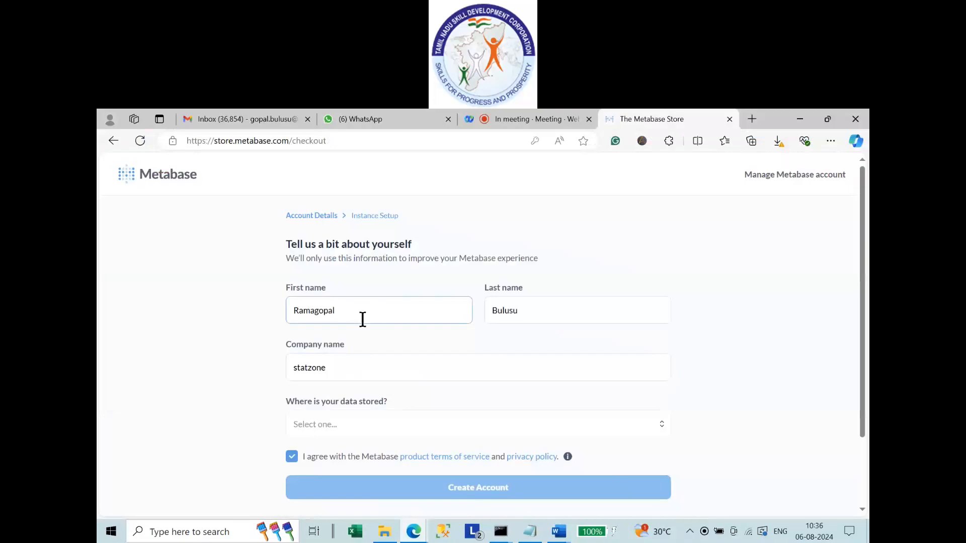
{"action": "left_click", "coordinate": [346, 432]}
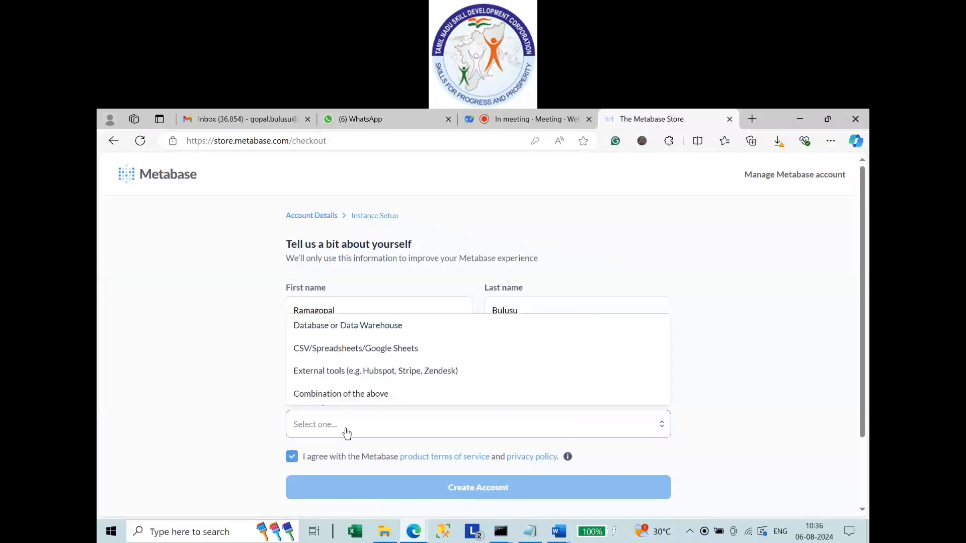
{"action": "left_click", "coordinate": [347, 326]}
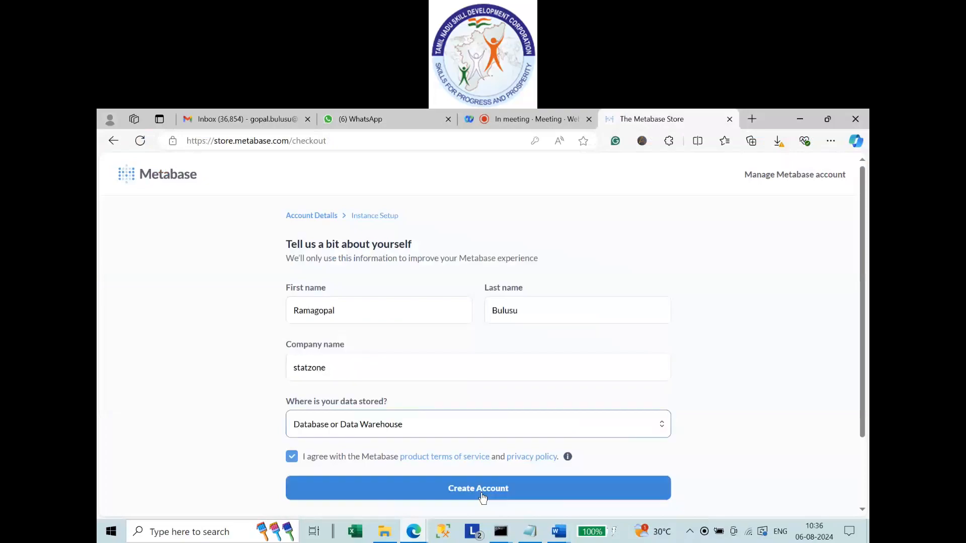
{"action": "left_click", "coordinate": [483, 491]}
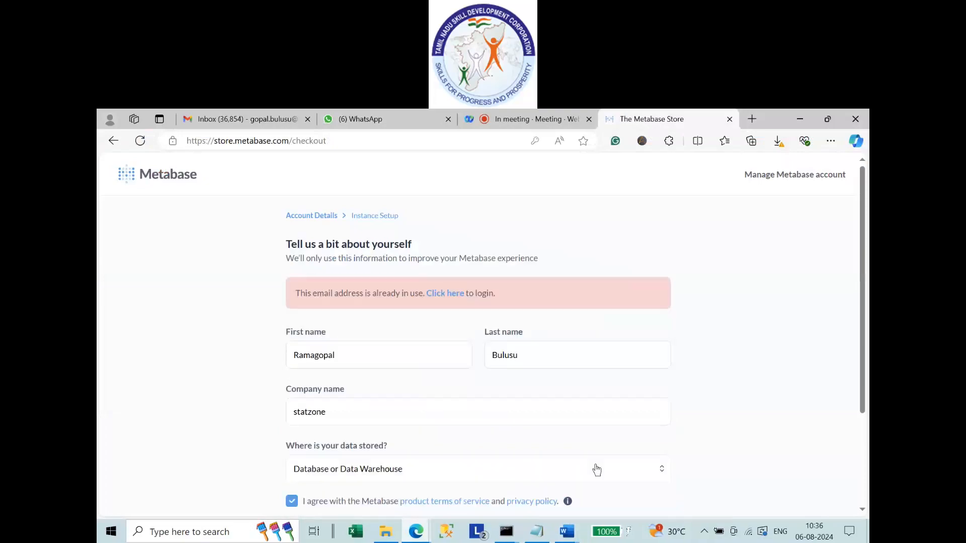
{"action": "scroll", "coordinate": [597, 470], "scroll_direction": "down", "scroll_amount": 3}
Open a blank new tab, close the Metabase Store tab, clear the address bar, and switch to Word.
{"action": "key", "text": "ctrl+t"}
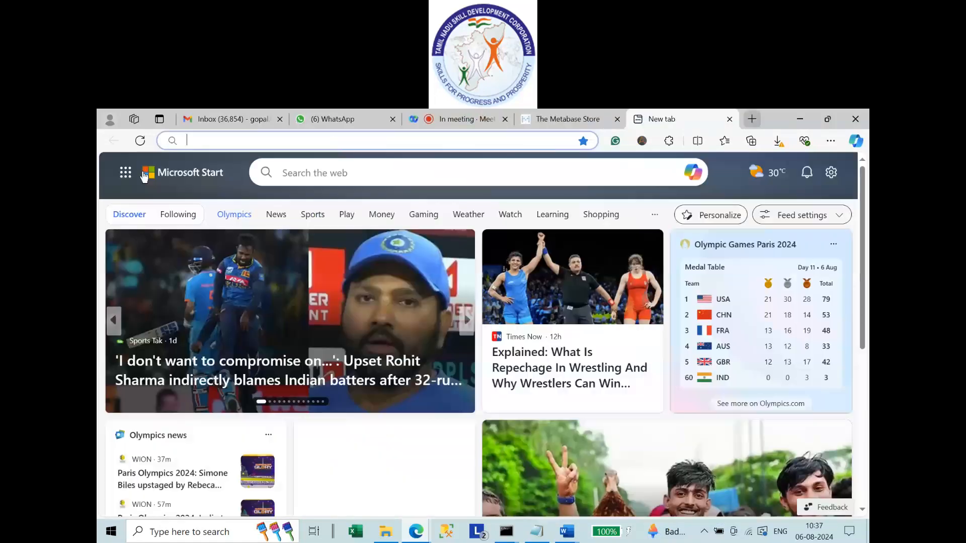
{"action": "key", "text": "ctrl+shift+Tab"}
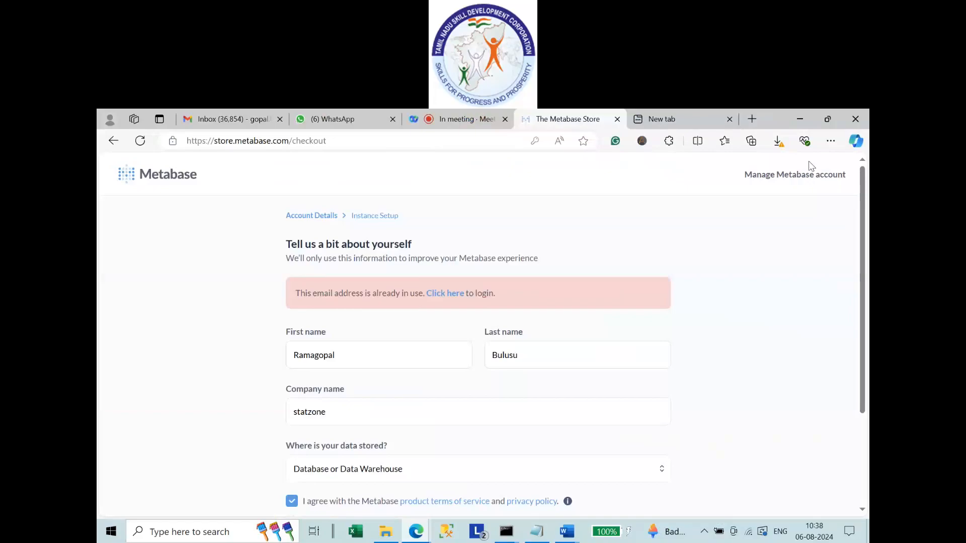
{"action": "key", "text": "ctrl+w"}
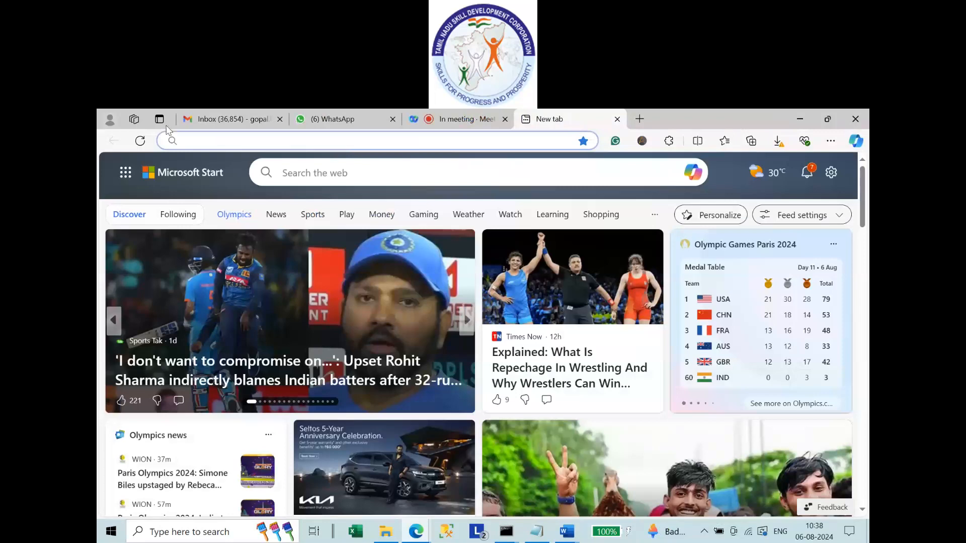
{"action": "type", "text": "log"}
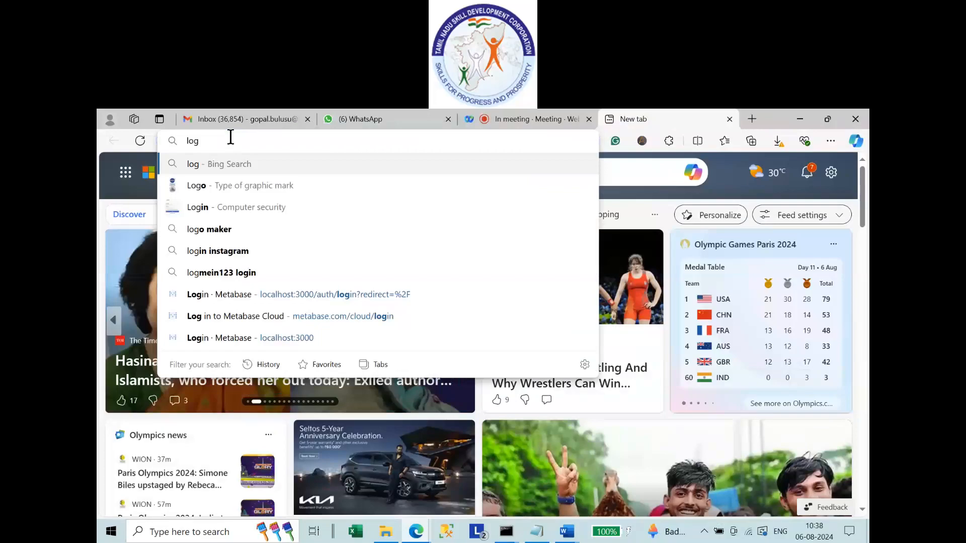
{"action": "key", "text": "Escape"}
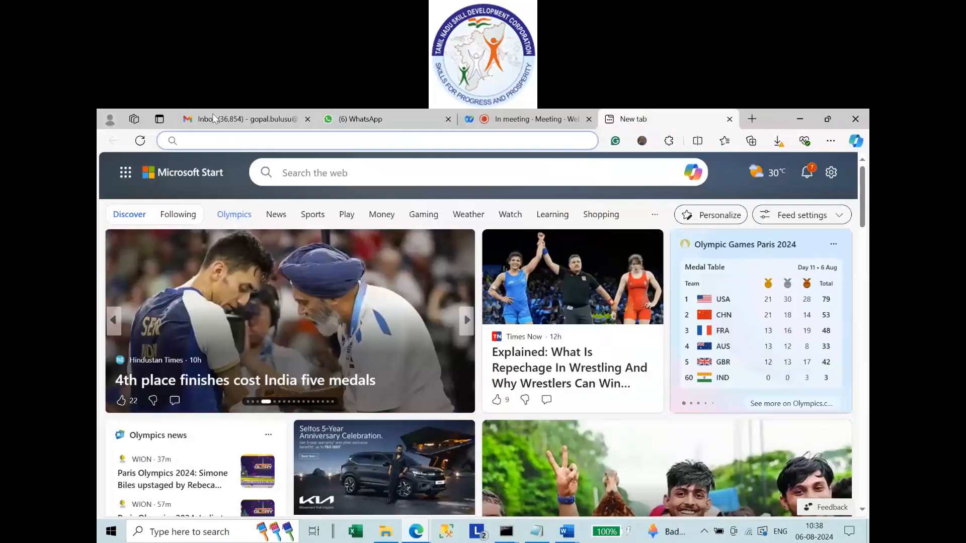
{"action": "key", "text": "alt+Tab"}
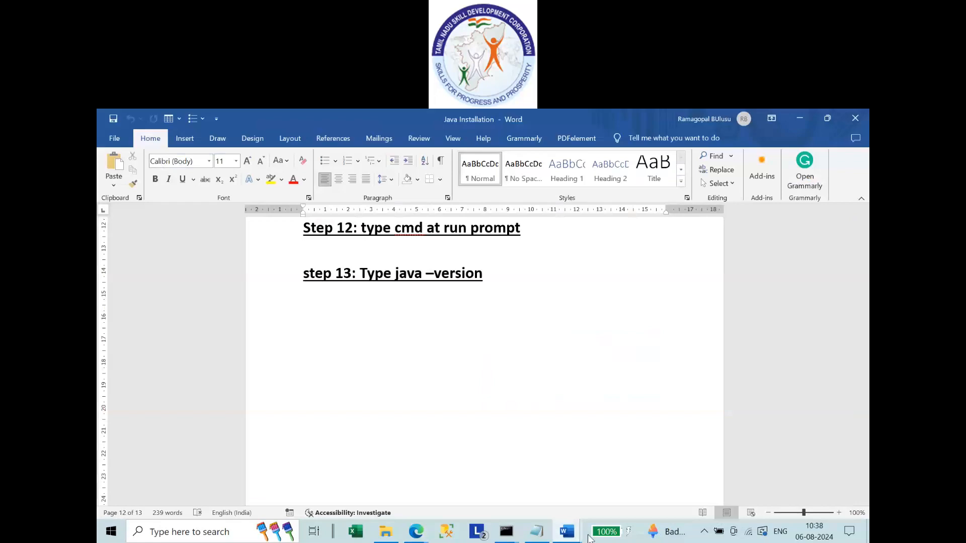
Bring the Metabase Installation Steps document forward, then the Edge new-tab window.
{"action": "key", "text": "alt+Tab"}
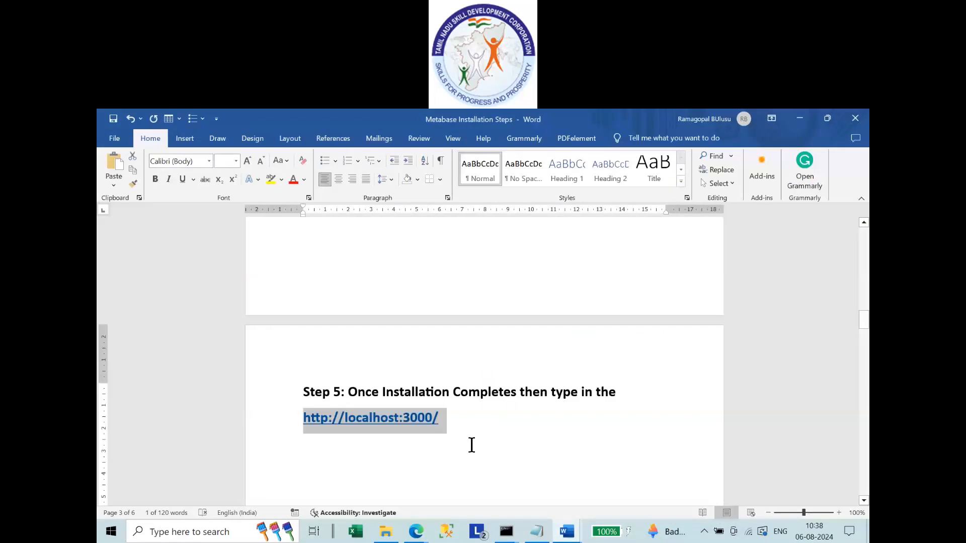
{"action": "mouse_move", "coordinate": [419, 520]}
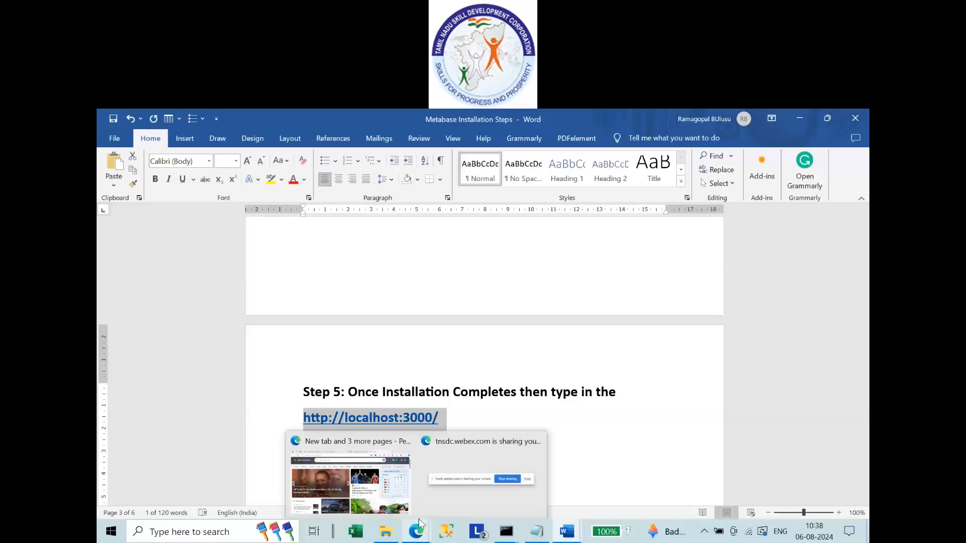
{"action": "left_click", "coordinate": [388, 478]}
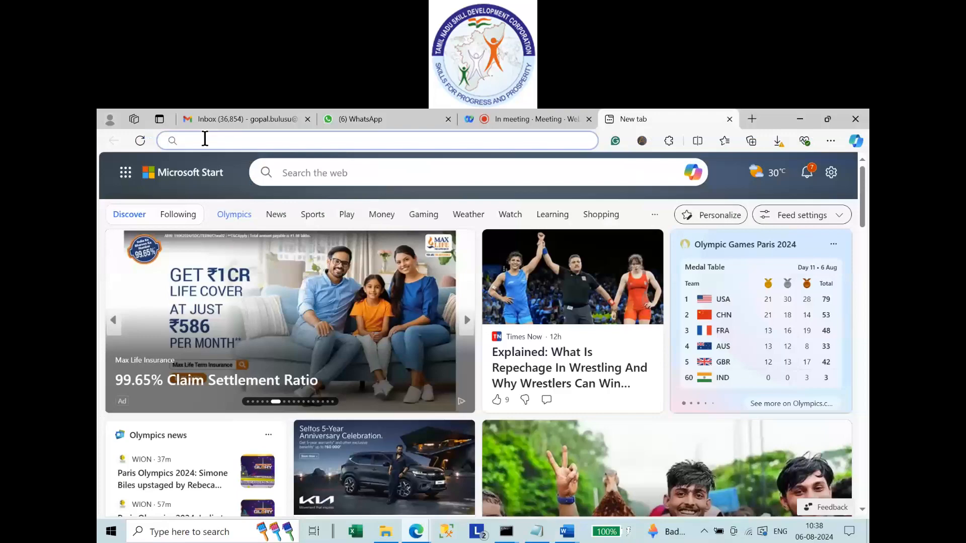
Open localhost:3000 in the new tab and sign in with the saved email and the account password.
{"action": "type", "text": "http://localhost:3000/"}
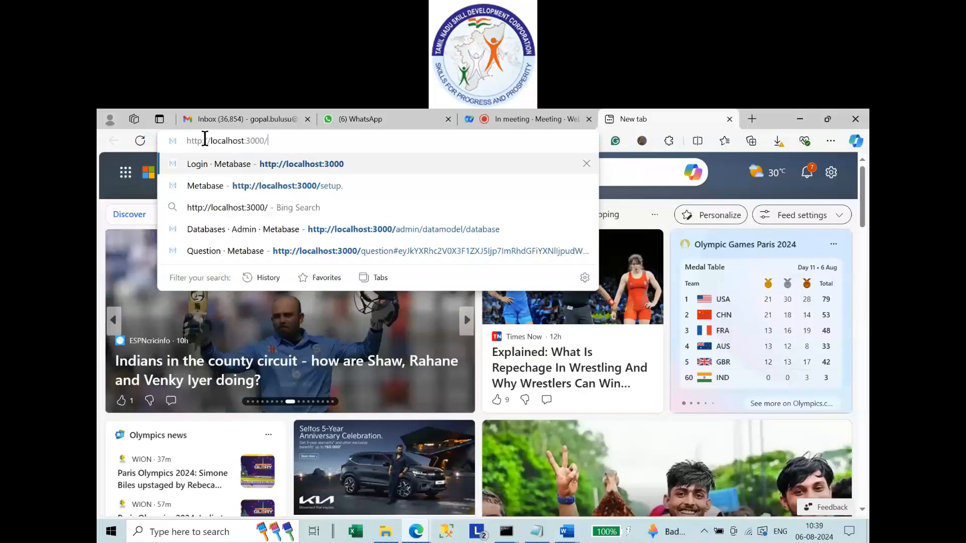
{"action": "key", "text": "Return"}
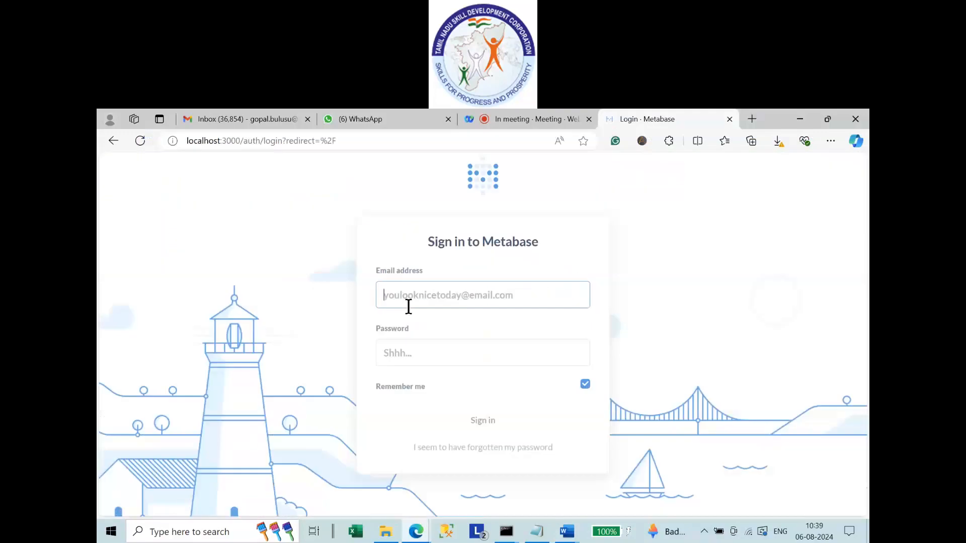
{"action": "left_click", "coordinate": [408, 305]}
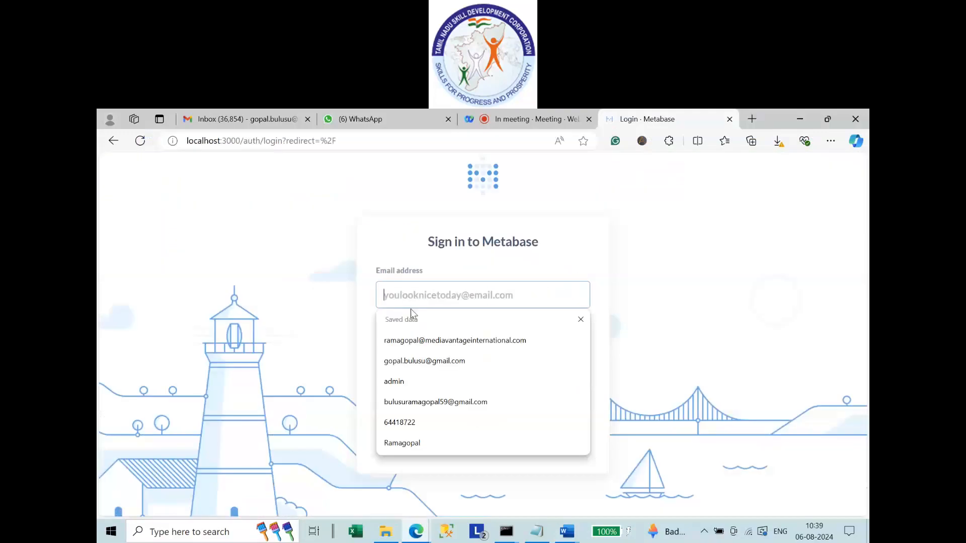
{"action": "left_click", "coordinate": [422, 358]}
{"action": "left_click", "coordinate": [421, 356]}
{"action": "type", "text": "a"}
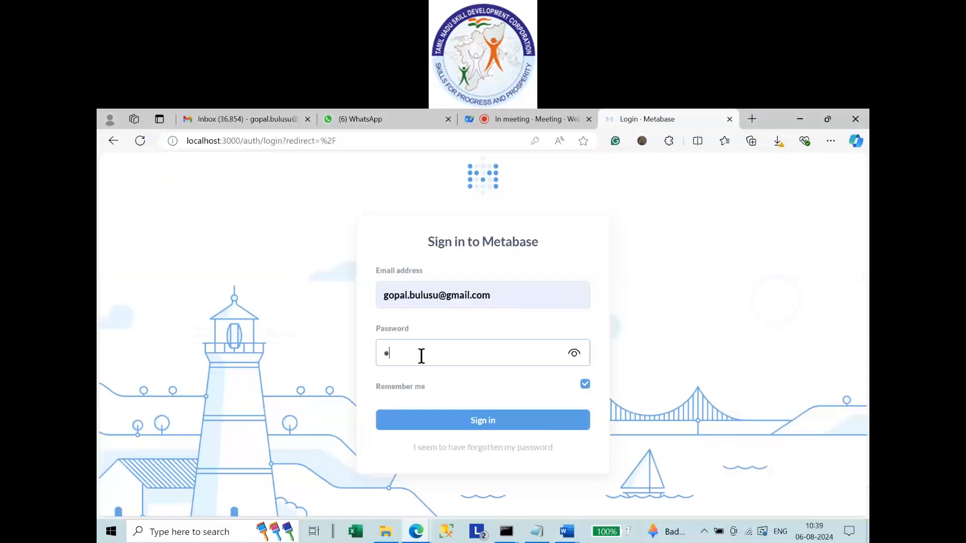
{"action": "type", "text": "********"}
{"action": "left_click", "coordinate": [464, 422]}
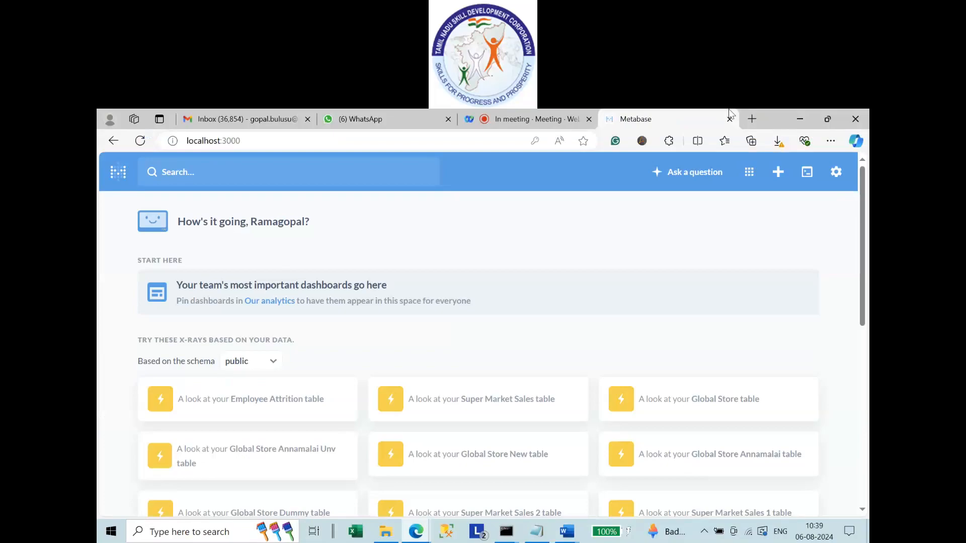
Look over the home page greeting and data sources, then open the gear menu.
{"action": "left_click_drag", "start_coordinate": [859, 285], "coordinate": [854, 216]}
{"action": "left_click_drag", "start_coordinate": [186, 222], "coordinate": [324, 225]}
{"action": "left_click", "coordinate": [261, 227]}
{"action": "double_click", "coordinate": [261, 226]}
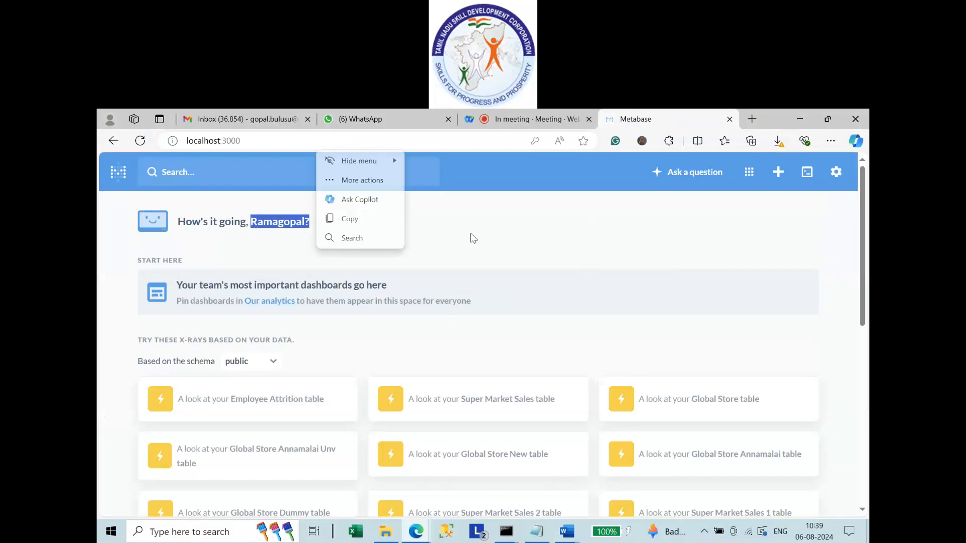
{"action": "left_click", "coordinate": [260, 221]}
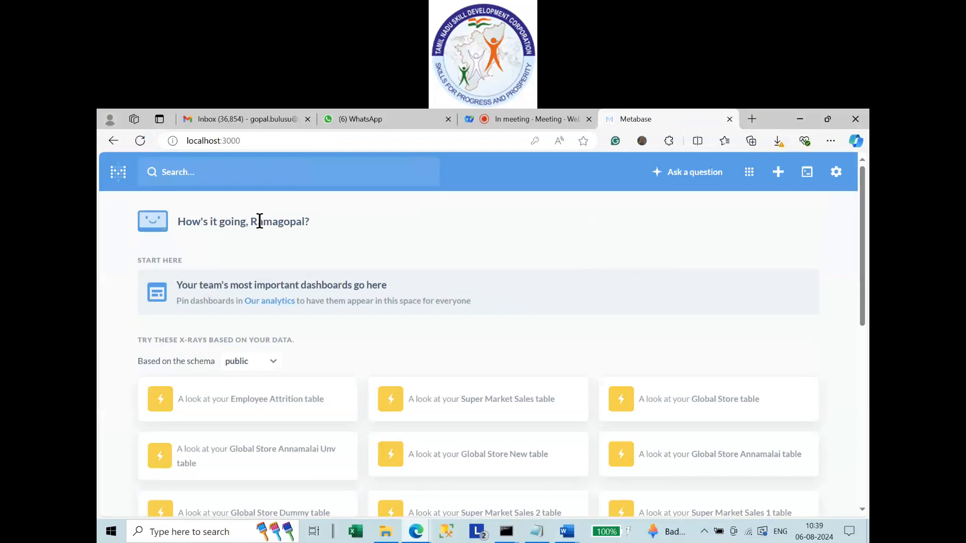
{"action": "double_click", "coordinate": [260, 221]}
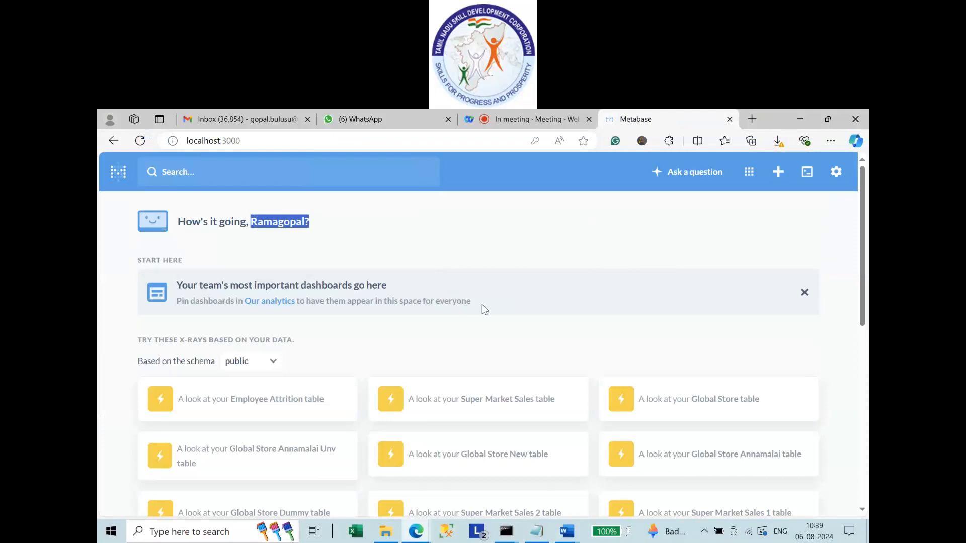
{"action": "scroll", "coordinate": [482, 308], "scroll_direction": "down", "scroll_amount": 10}
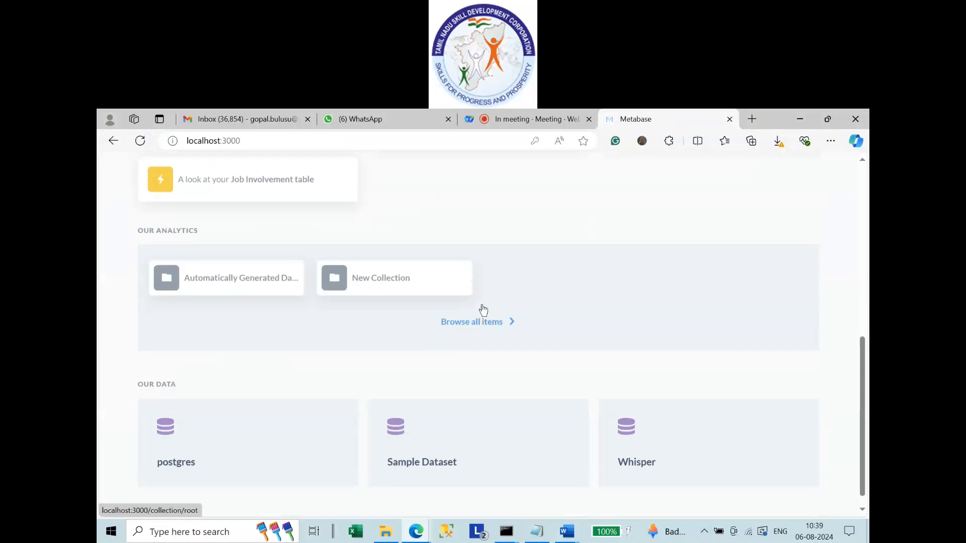
{"action": "scroll", "coordinate": [483, 309], "scroll_direction": "up", "scroll_amount": 10}
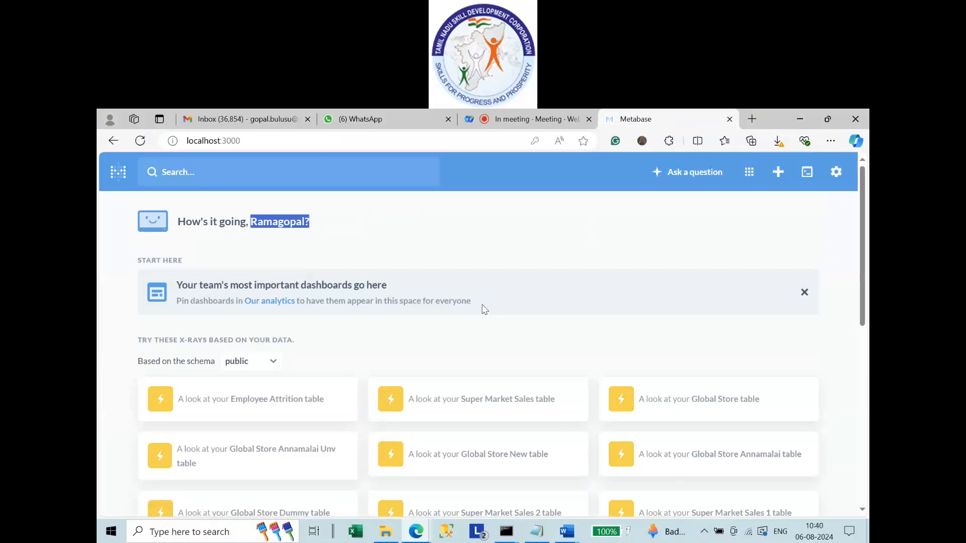
{"action": "scroll", "coordinate": [484, 309], "scroll_direction": "down", "scroll_amount": 1}
{"action": "scroll", "coordinate": [483, 311], "scroll_direction": "up", "scroll_amount": 1}
{"action": "left_click", "coordinate": [466, 249]}
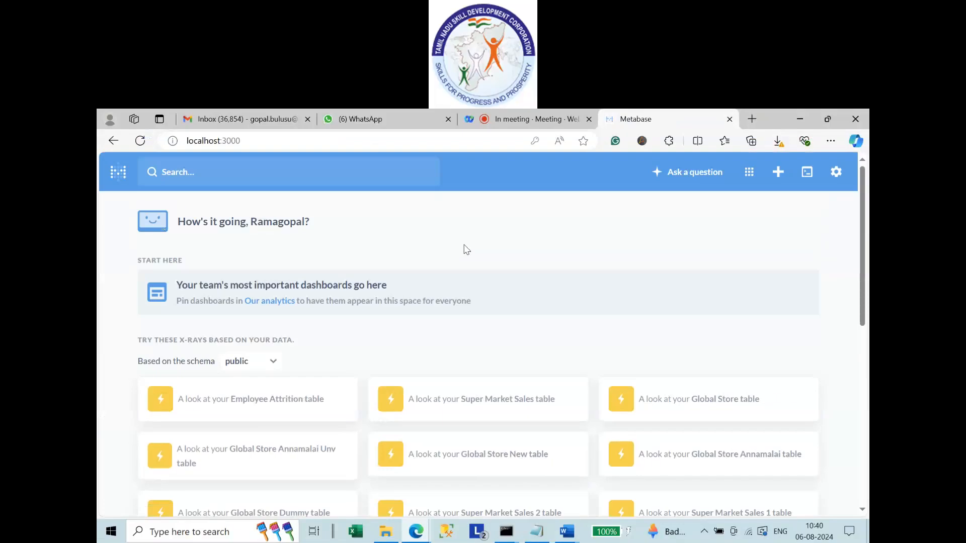
{"action": "left_click", "coordinate": [842, 175]}
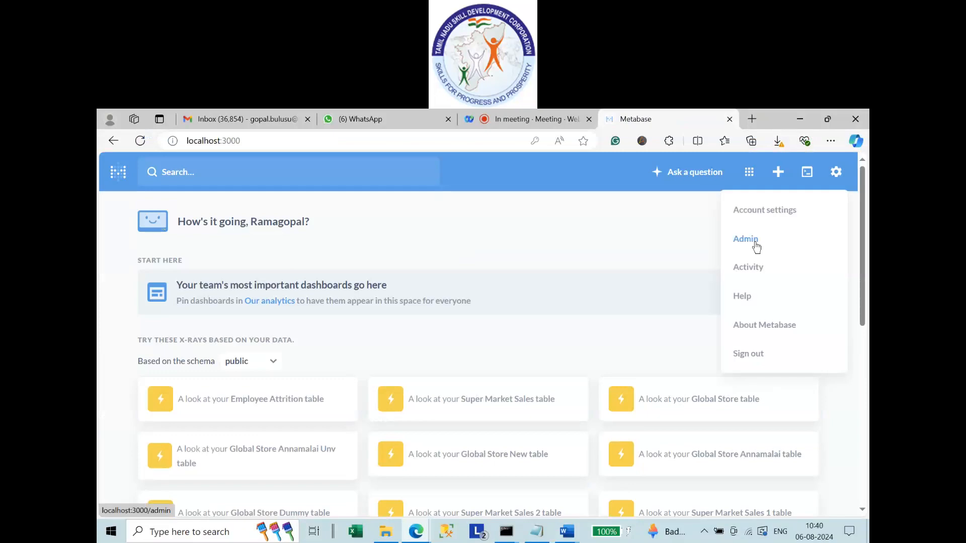
In Account settings, set the profile language to English and save with Update.
{"action": "left_click", "coordinate": [758, 211]}
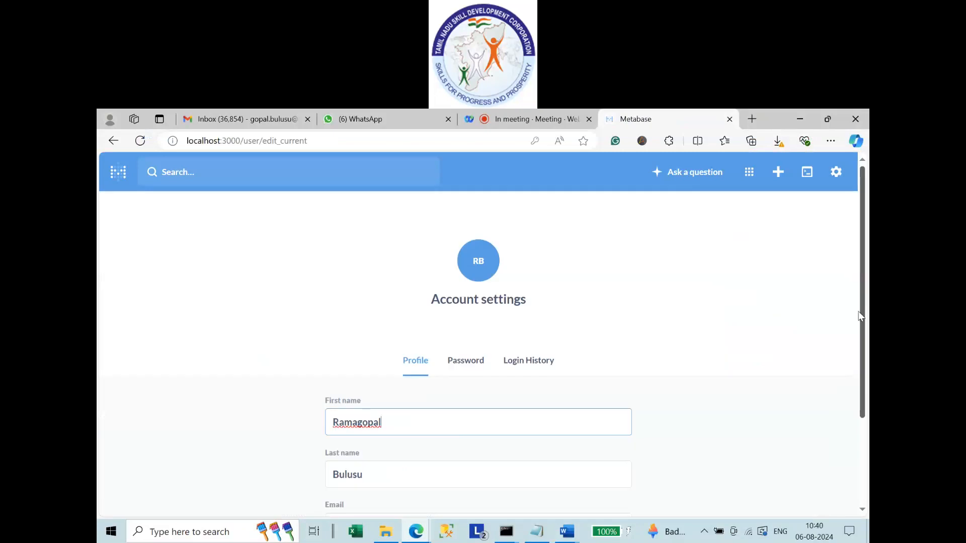
{"action": "left_click_drag", "start_coordinate": [860, 316], "coordinate": [865, 403]}
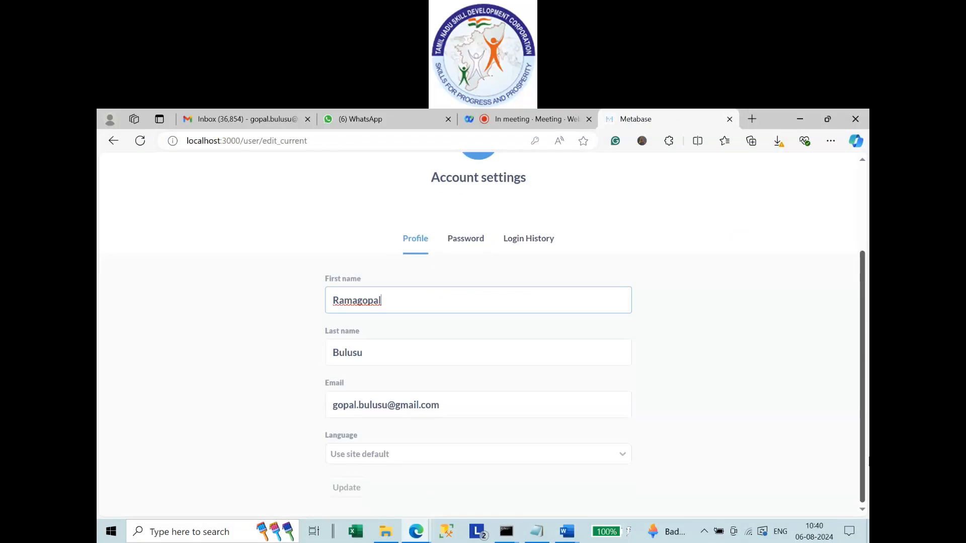
{"action": "left_click", "coordinate": [406, 459]}
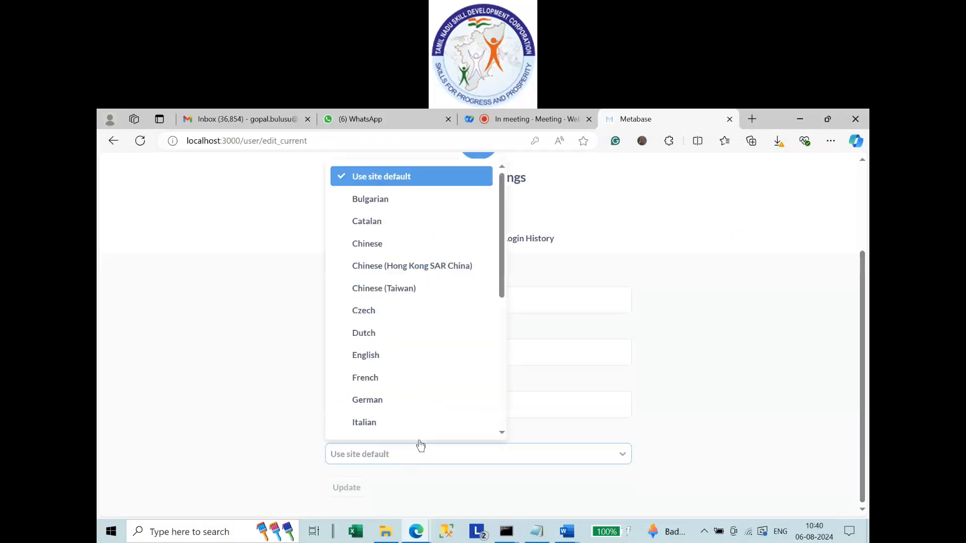
{"action": "scroll", "coordinate": [413, 356], "scroll_direction": "down", "scroll_amount": 8}
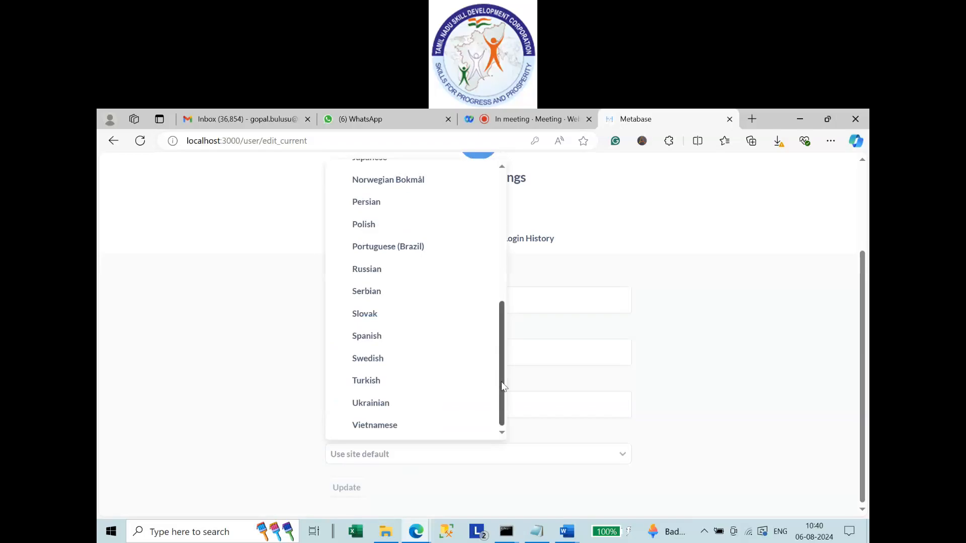
{"action": "left_click_drag", "start_coordinate": [499, 381], "coordinate": [507, 294]}
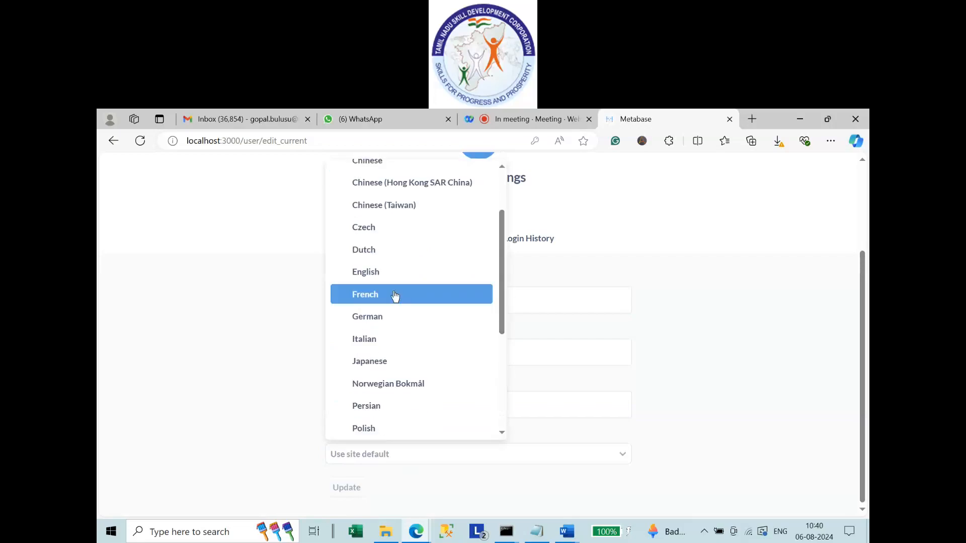
{"action": "left_click", "coordinate": [385, 274]}
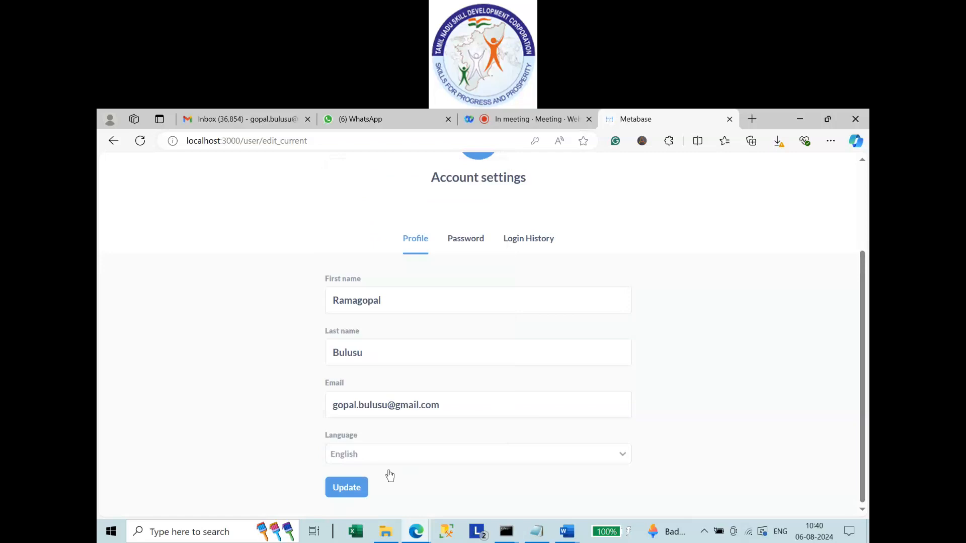
{"action": "left_click", "coordinate": [357, 495]}
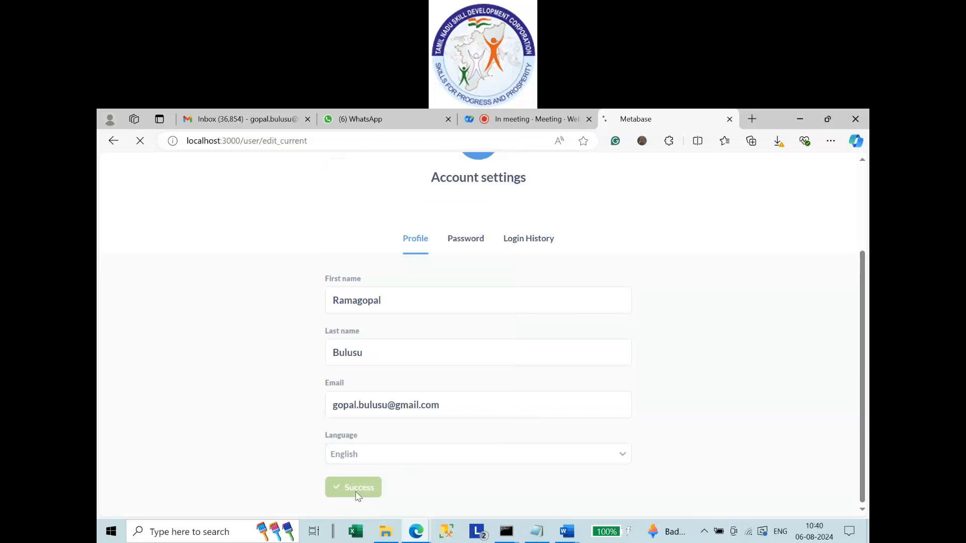
Review the Password and Login History tabs, then go back to Profile.
{"action": "left_click", "coordinate": [481, 241]}
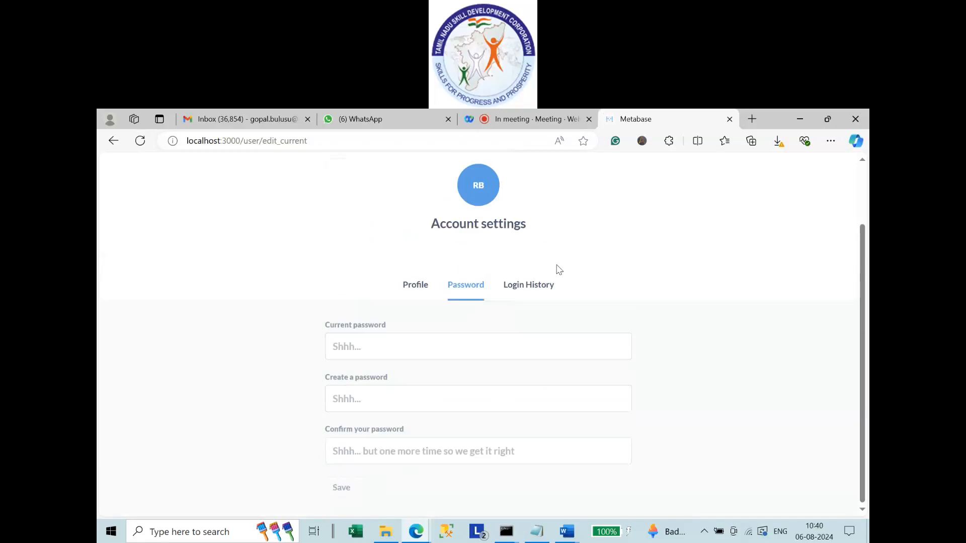
{"action": "left_click", "coordinate": [532, 285]}
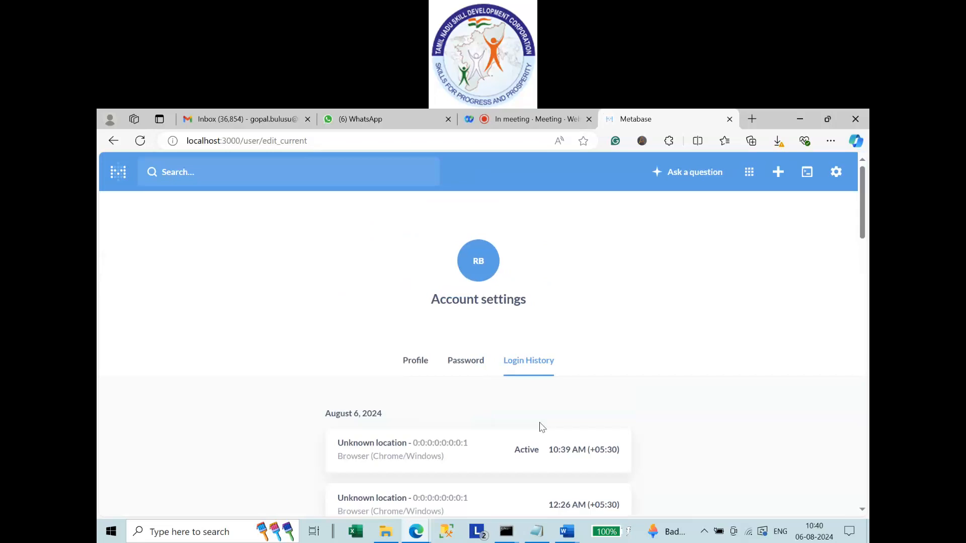
{"action": "scroll", "coordinate": [542, 427], "scroll_direction": "down", "scroll_amount": 5}
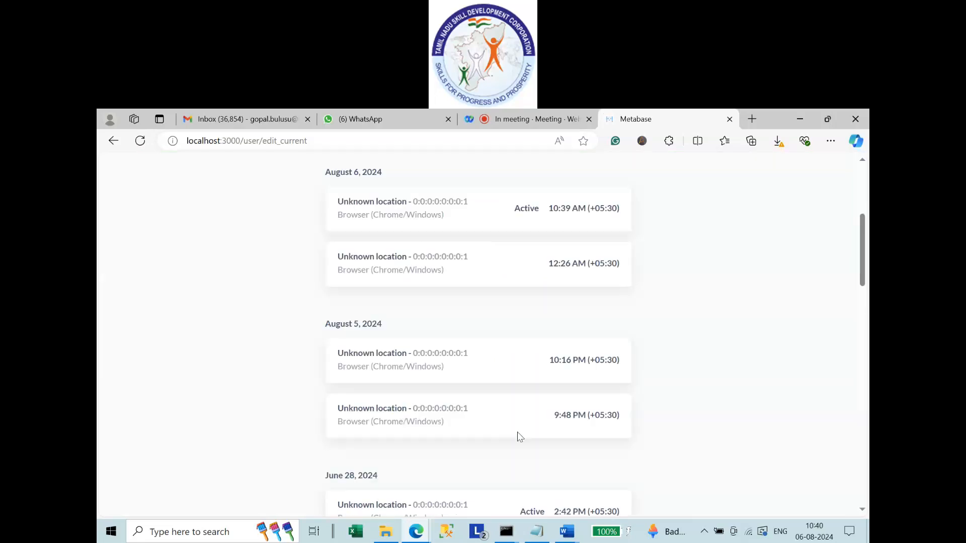
{"action": "scroll", "coordinate": [520, 437], "scroll_direction": "down", "scroll_amount": 15}
{"action": "scroll", "coordinate": [491, 428], "scroll_direction": "down", "scroll_amount": 3}
{"action": "key", "text": "Home"}
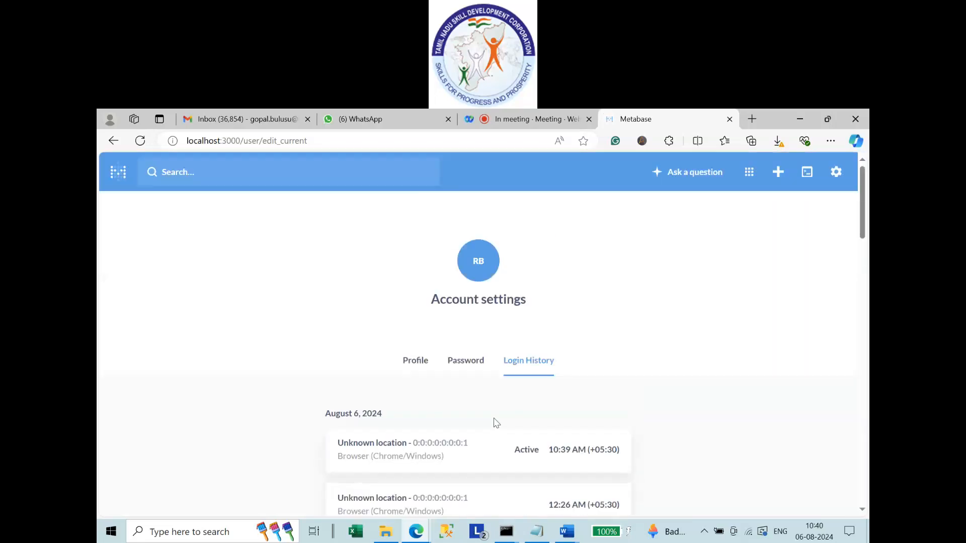
{"action": "left_click", "coordinate": [421, 363]}
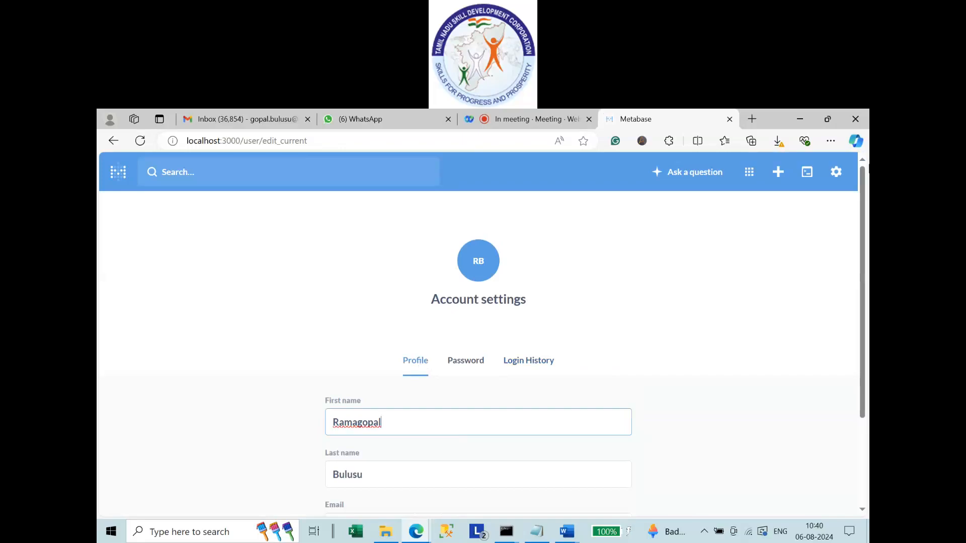
Enter the Admin area from the gear menu and scroll through the Getting set up checklist.
{"action": "left_click", "coordinate": [836, 173]}
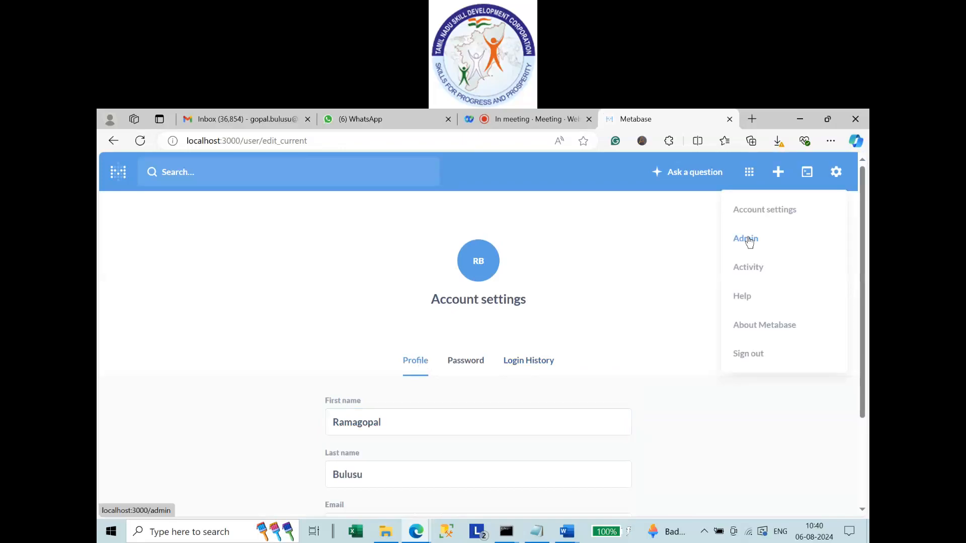
{"action": "left_click", "coordinate": [750, 241]}
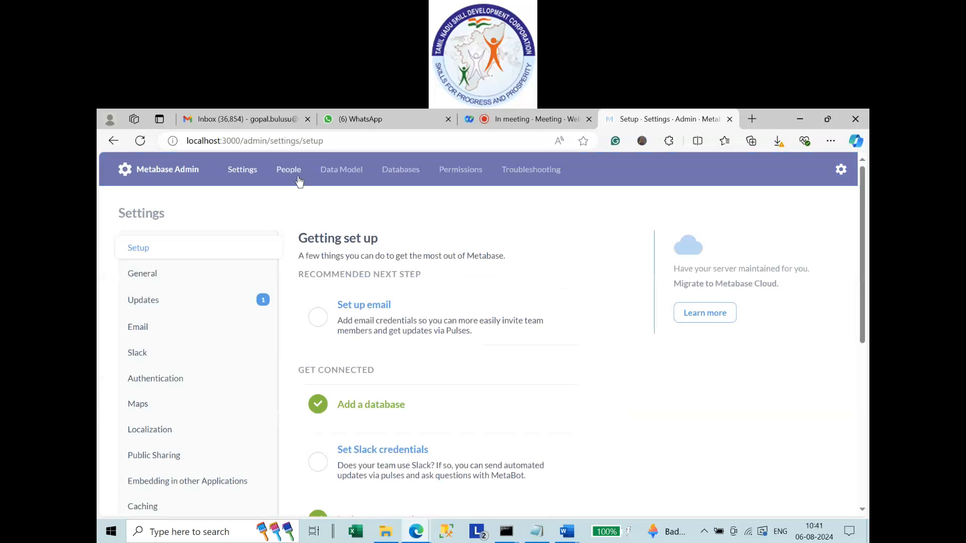
{"action": "scroll", "coordinate": [382, 321], "scroll_direction": "down", "scroll_amount": 6}
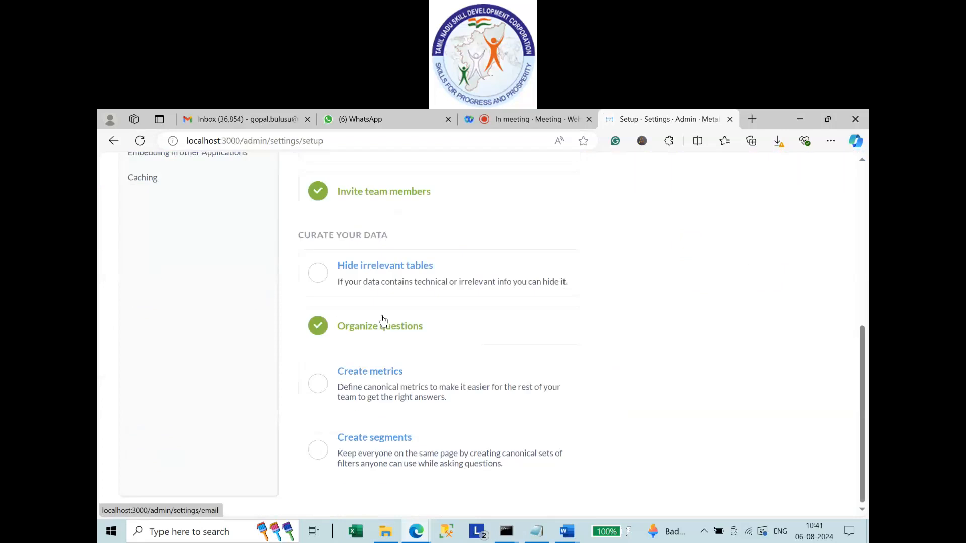
{"action": "scroll", "coordinate": [585, 341], "scroll_direction": "up", "scroll_amount": 6}
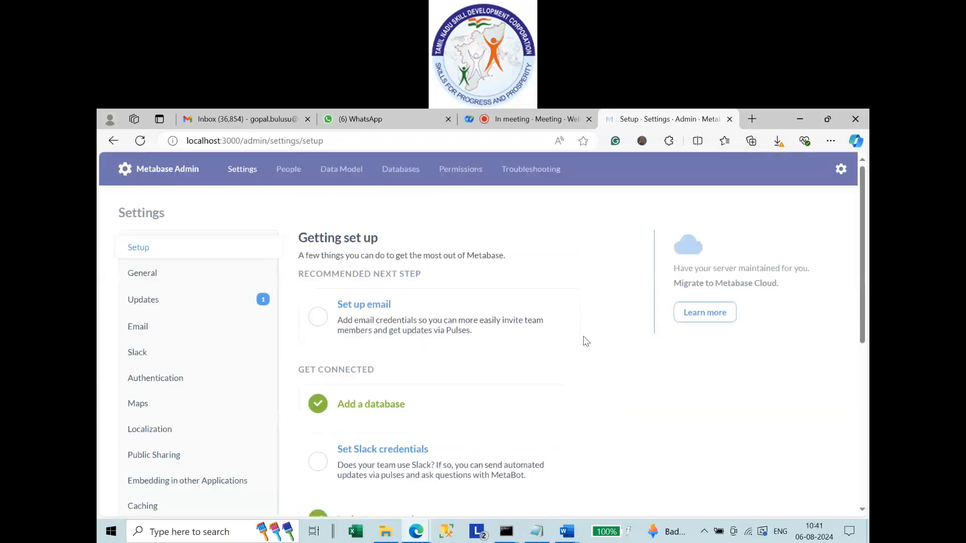
Add a new user with name and e-mail, assigned to the Thiruvalluvar College group.
{"action": "left_click", "coordinate": [288, 169]}
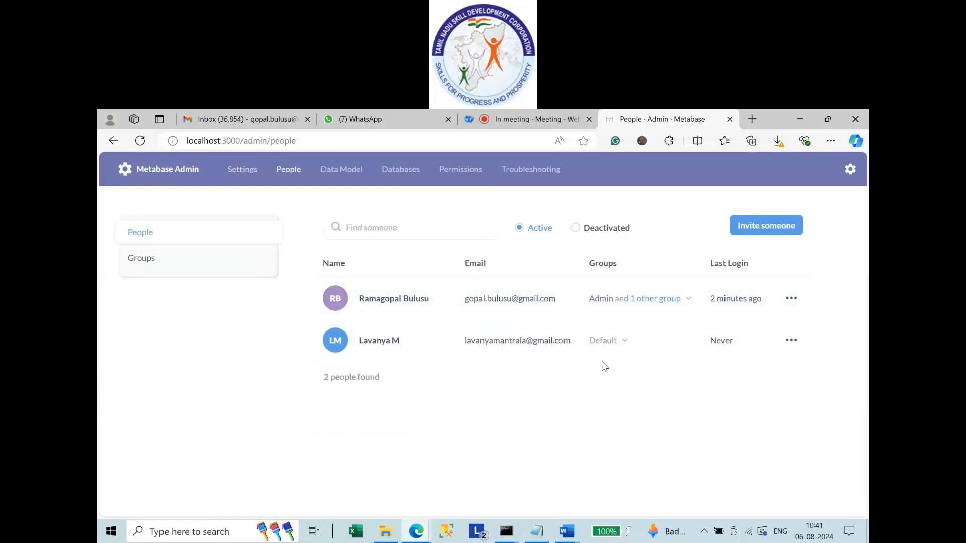
{"action": "left_click", "coordinate": [763, 229]}
{"action": "left_click", "coordinate": [360, 270]}
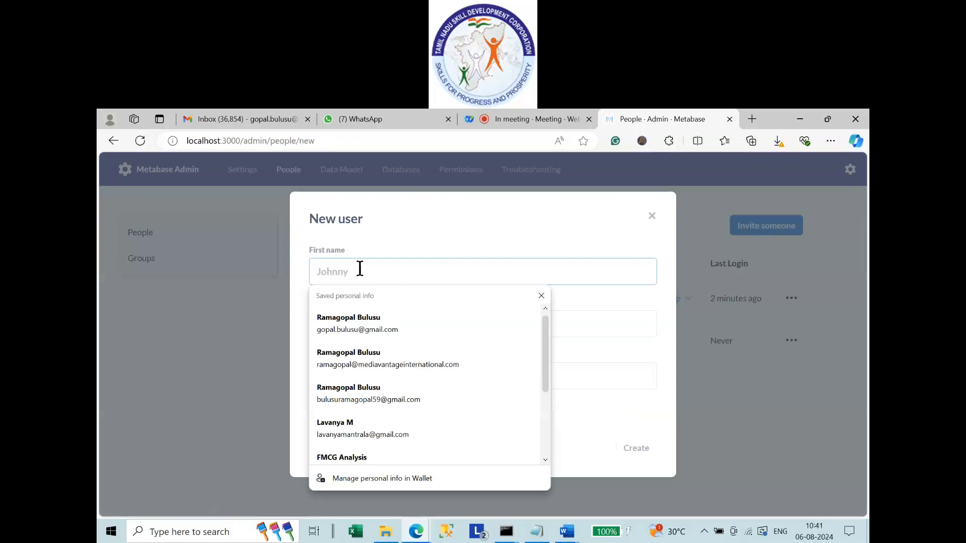
{"action": "left_click", "coordinate": [366, 393]}
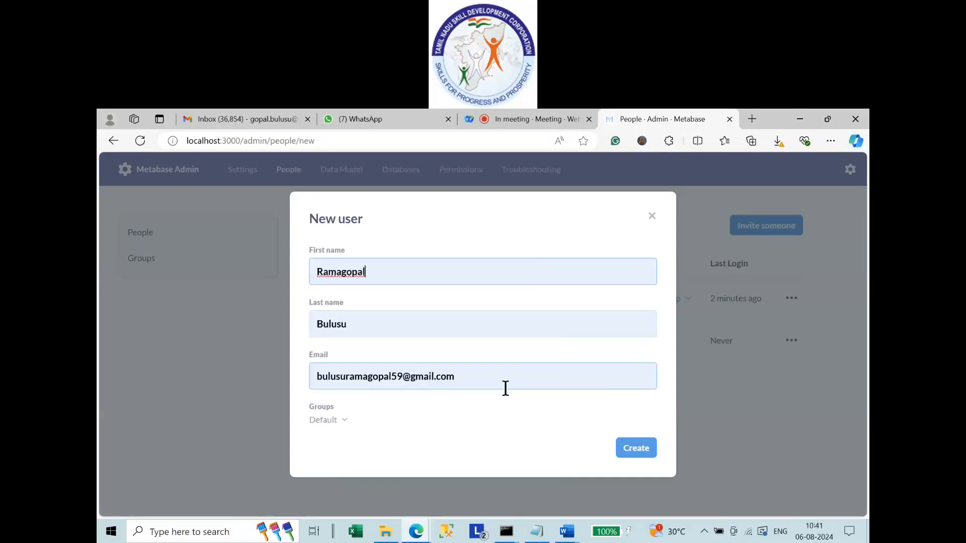
{"action": "left_click", "coordinate": [334, 427]}
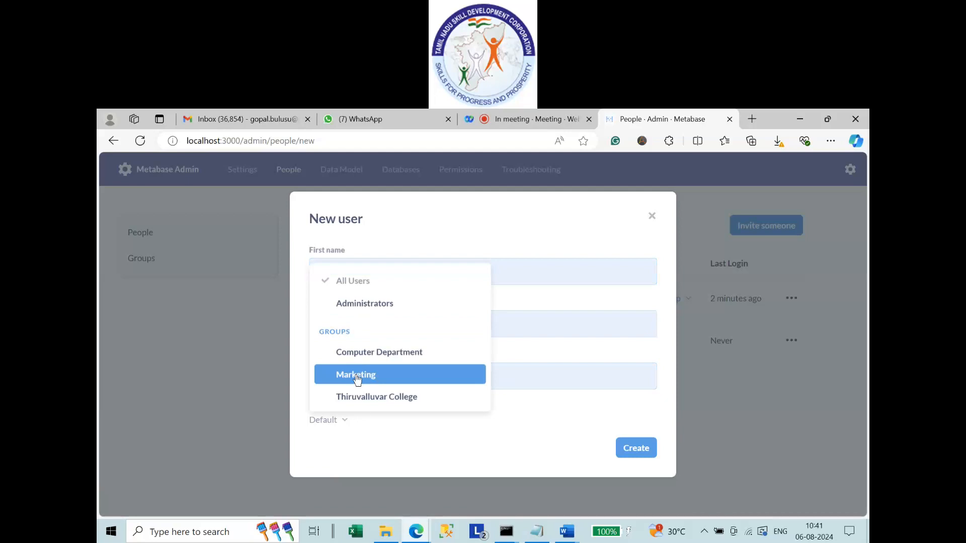
{"action": "left_click", "coordinate": [367, 398]}
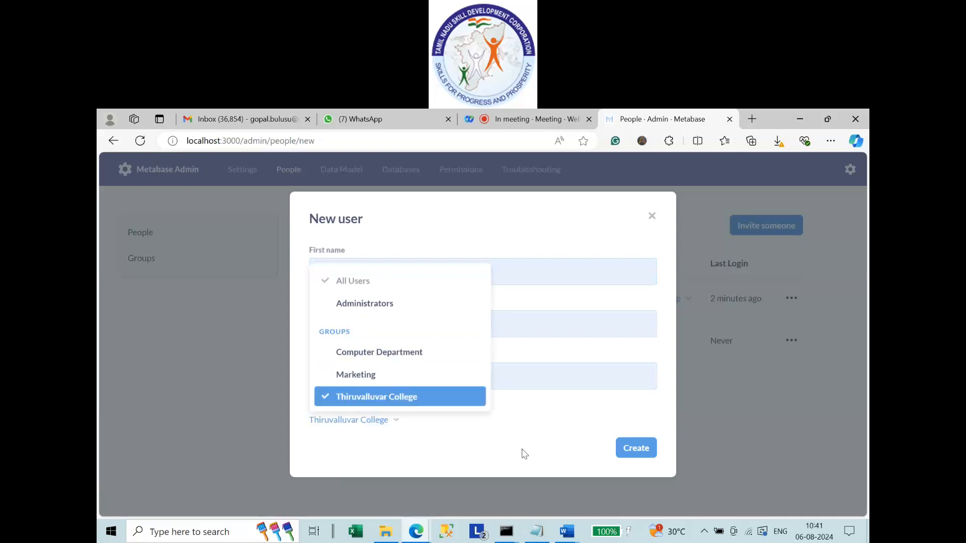
{"action": "left_click", "coordinate": [639, 453]}
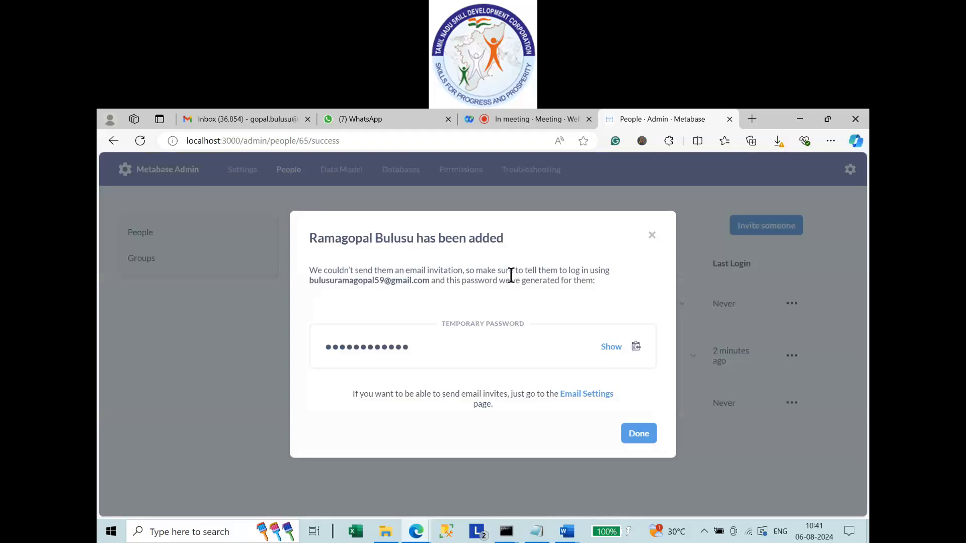
Reveal and select the generated temporary password, then close the confirmation.
{"action": "left_click", "coordinate": [612, 347]}
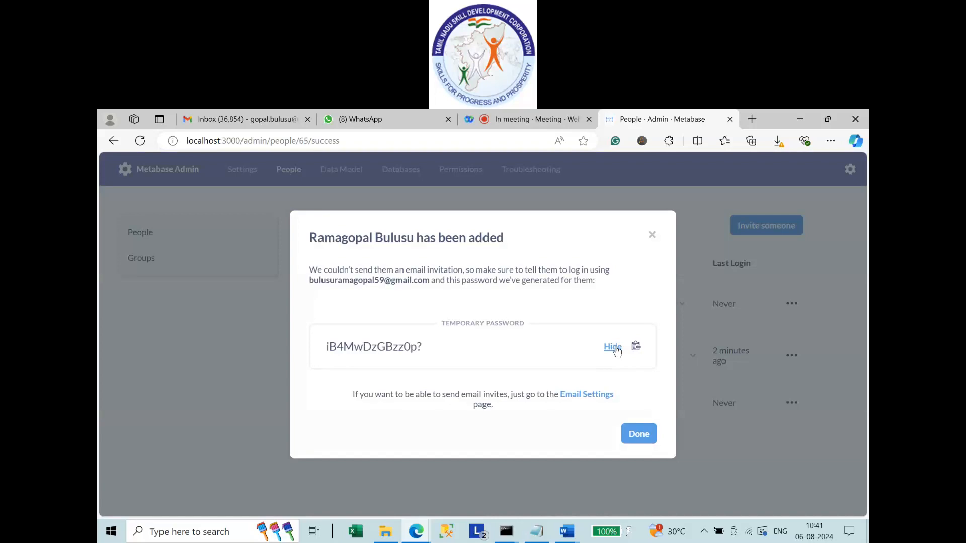
{"action": "left_click_drag", "start_coordinate": [428, 348], "coordinate": [309, 354]}
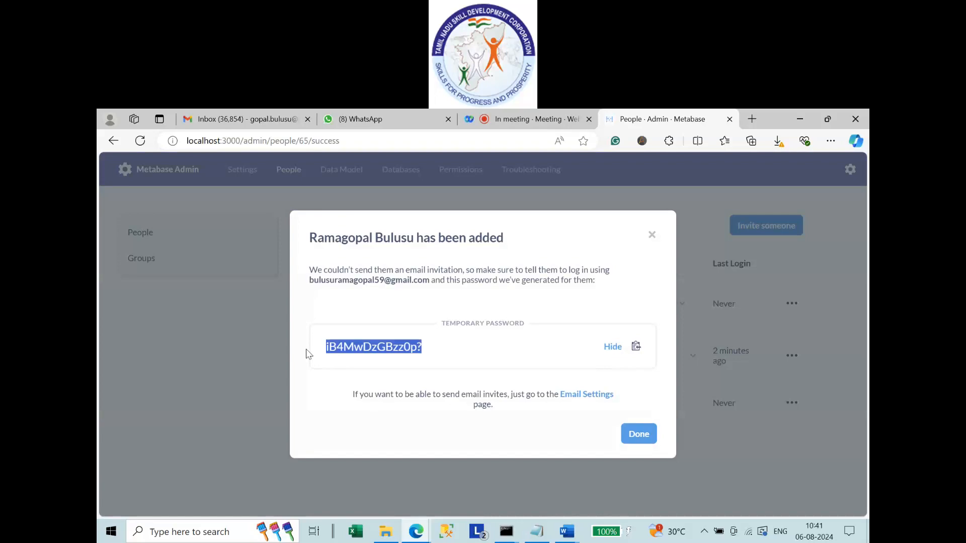
{"action": "left_click", "coordinate": [647, 438]}
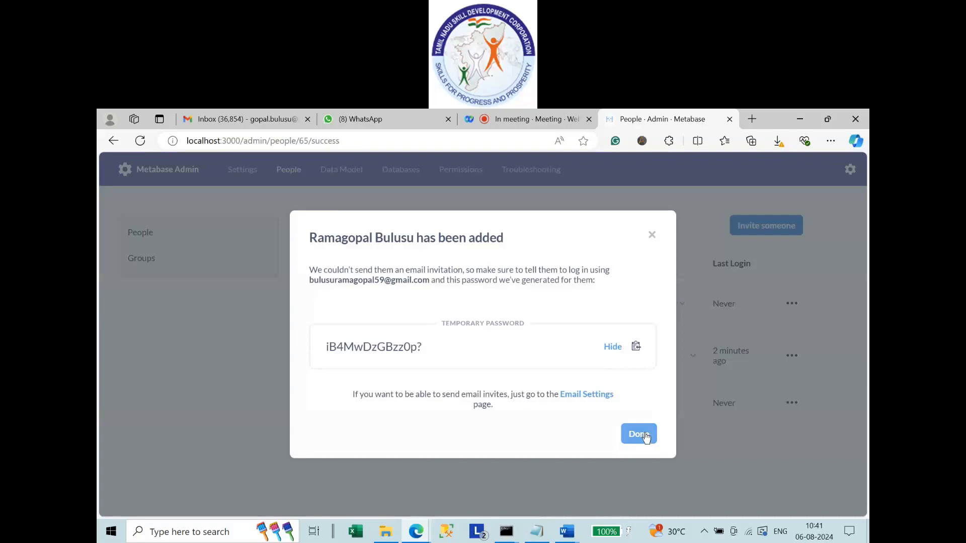
{"action": "left_click", "coordinate": [638, 434]}
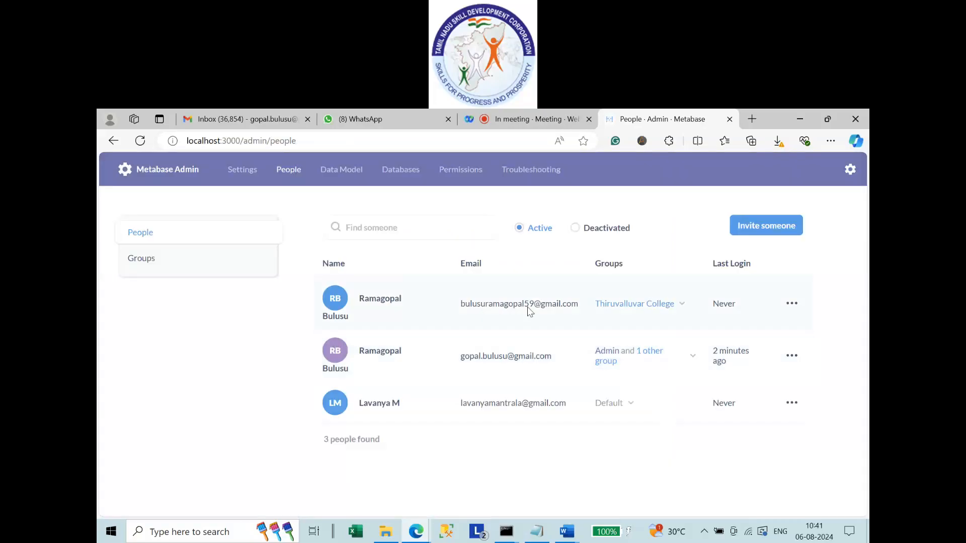
Open Notepad by searching 'no', paste the temporary password, and minimize it.
{"action": "left_click", "coordinate": [191, 534]}
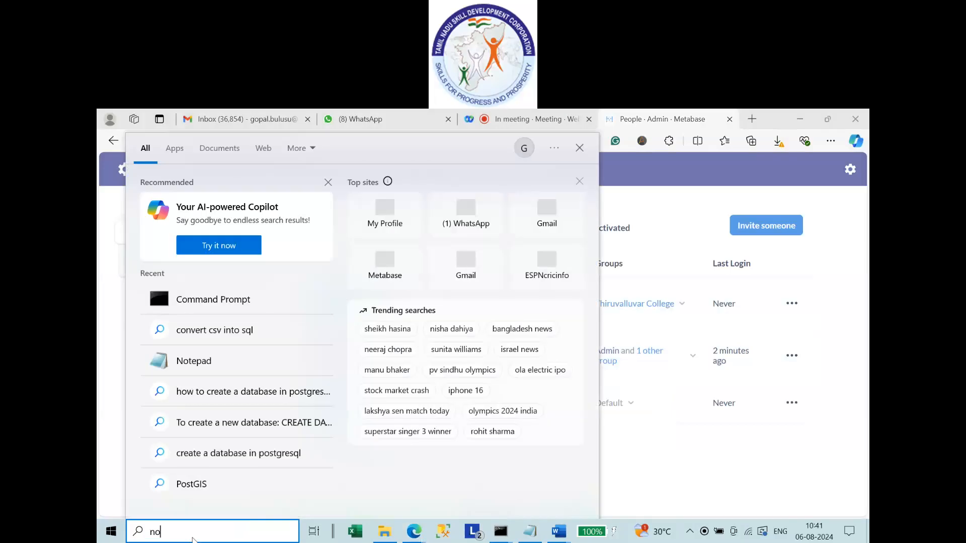
{"action": "key", "text": "Escape"}
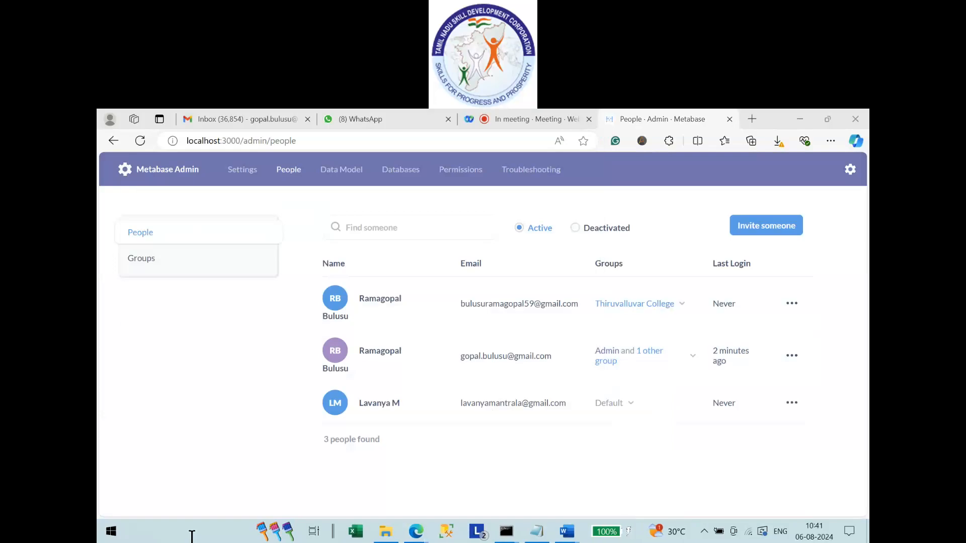
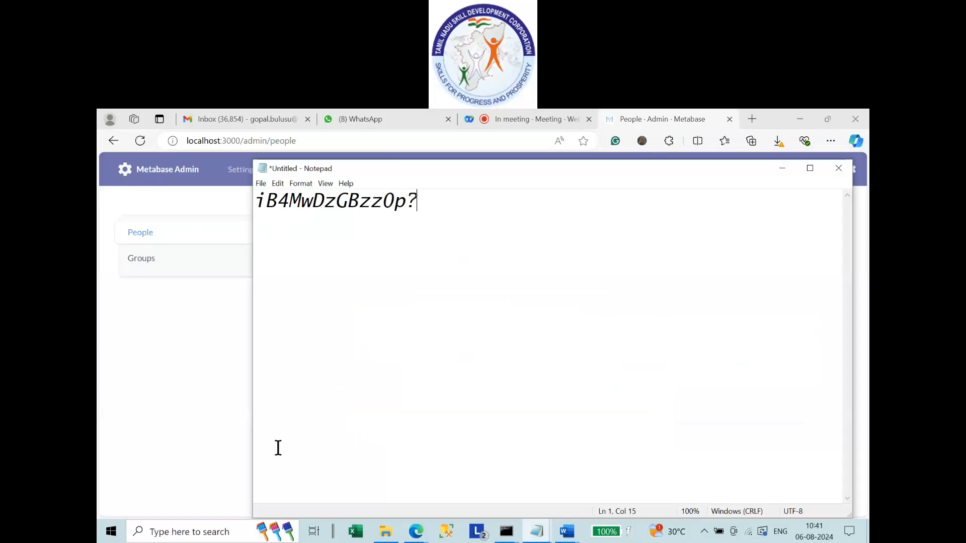
{"action": "left_click", "coordinate": [789, 173]}
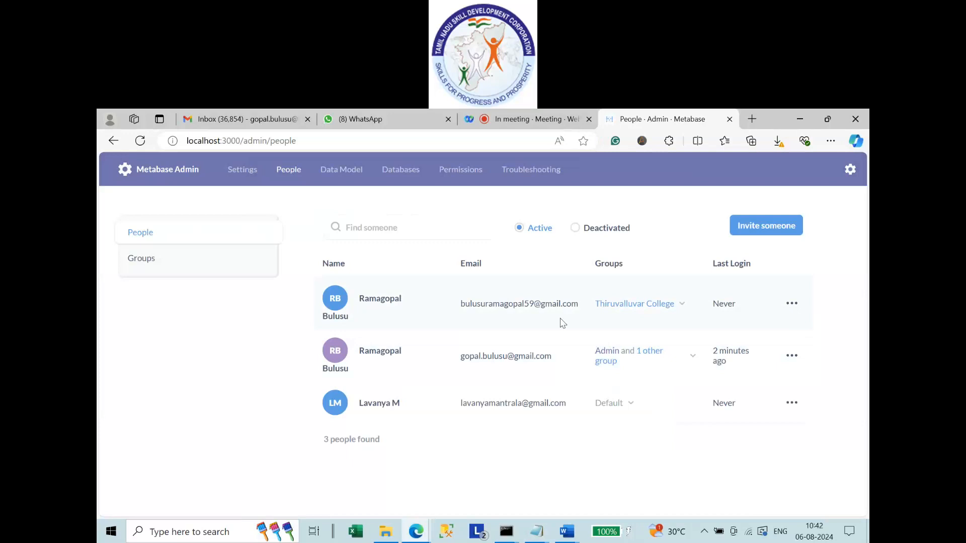
{"action": "left_click", "coordinate": [766, 225]}
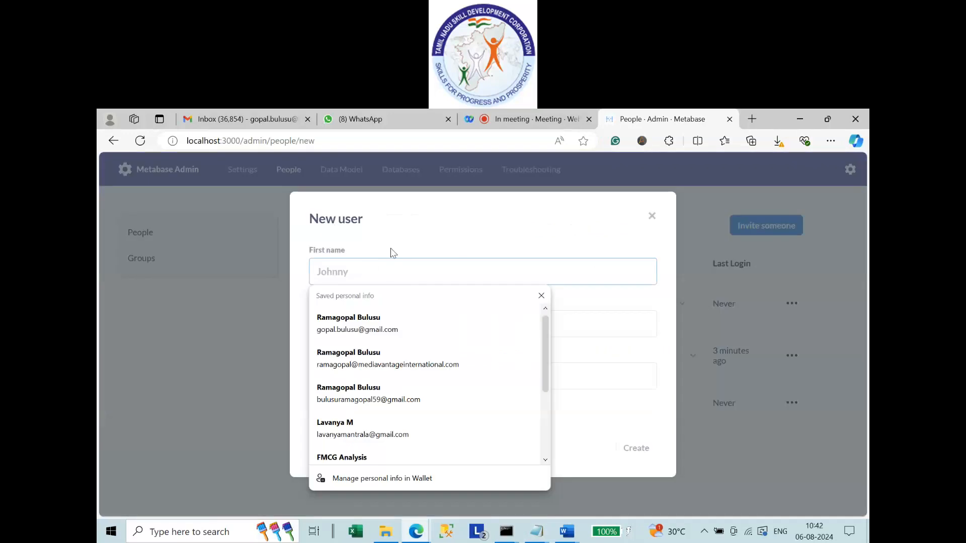
{"action": "left_click", "coordinate": [412, 240]}
{"action": "left_click", "coordinate": [345, 323]}
{"action": "left_click", "coordinate": [342, 385]}
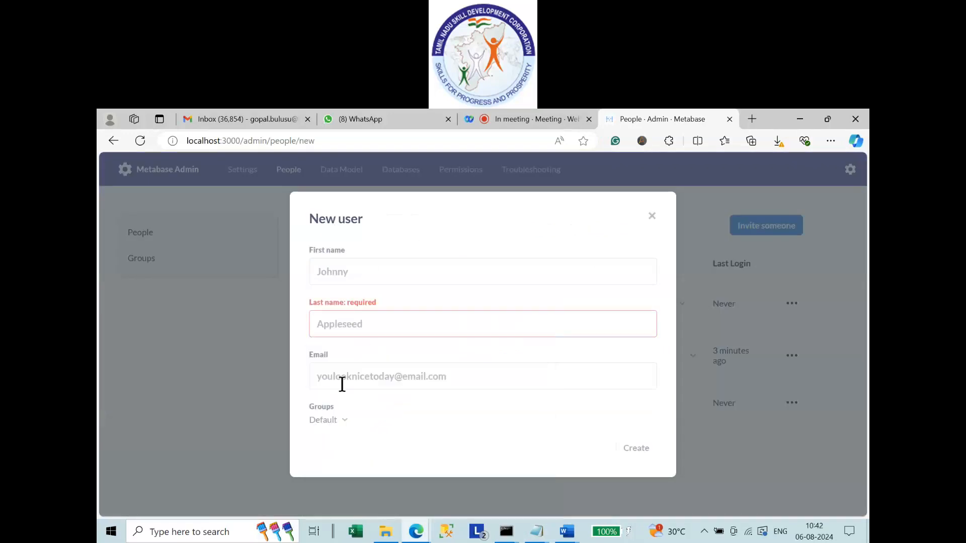
{"action": "left_click", "coordinate": [340, 380]}
{"action": "left_click", "coordinate": [333, 421]}
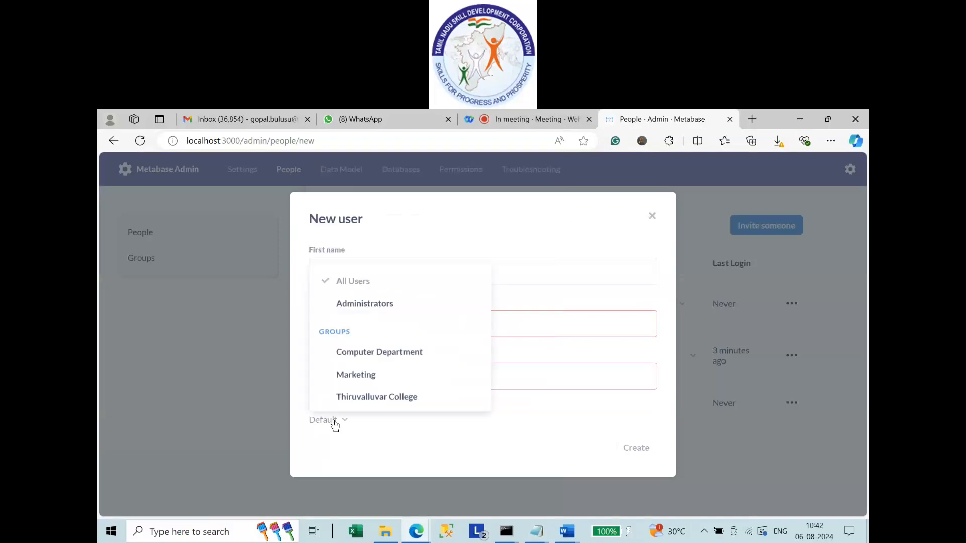
{"action": "left_click", "coordinate": [414, 445]}
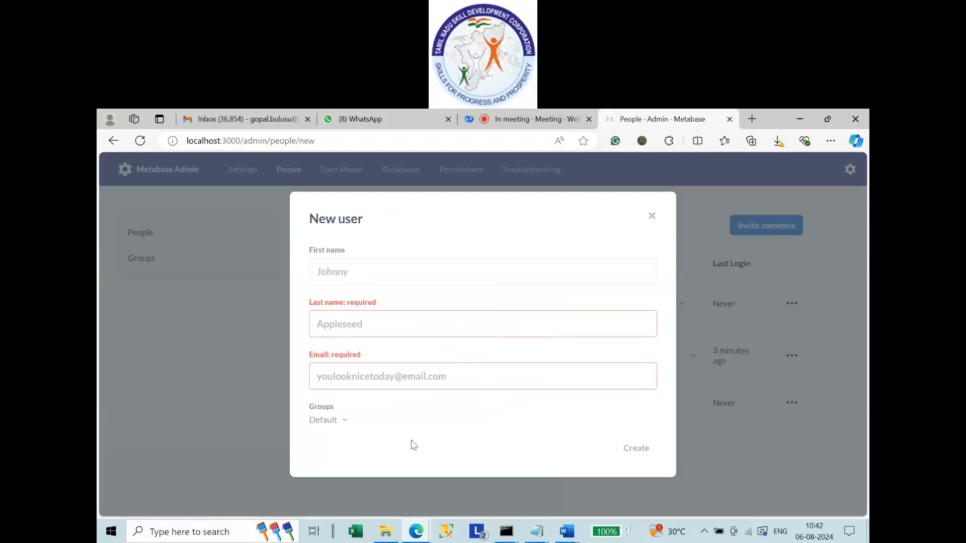
{"action": "left_click", "coordinate": [652, 217]}
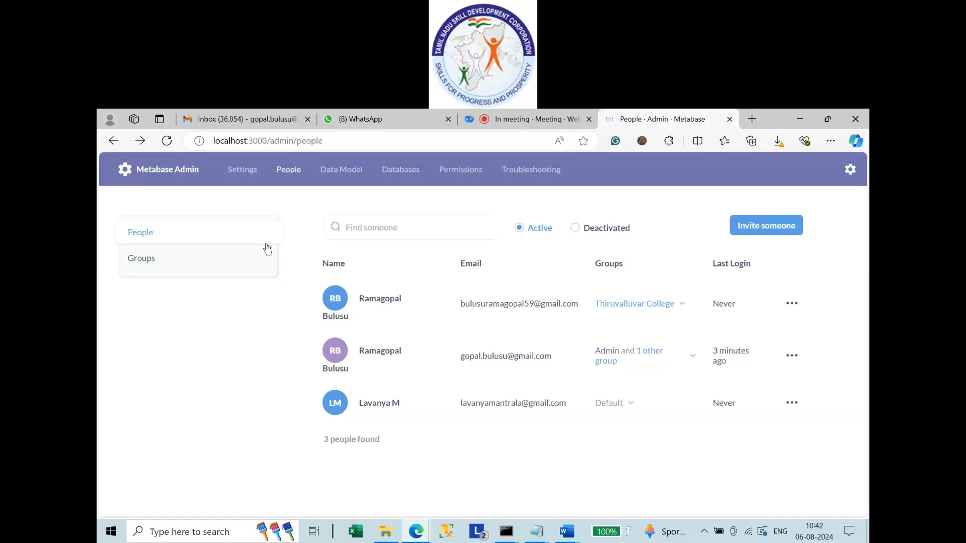
On the Groups page, add a group named 'NM Data Analytics' and check the list.
{"action": "left_click", "coordinate": [159, 269]}
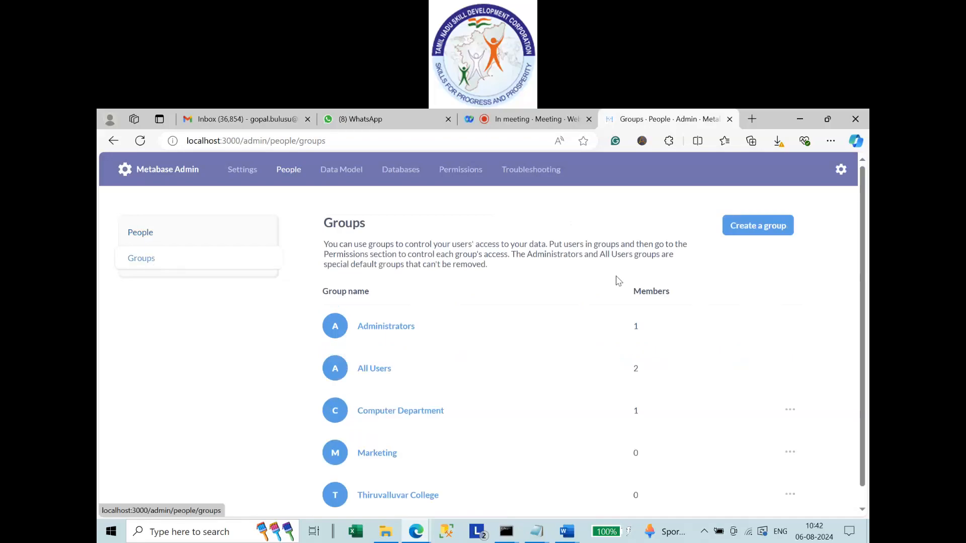
{"action": "scroll", "coordinate": [416, 454], "scroll_direction": "down", "scroll_amount": 1}
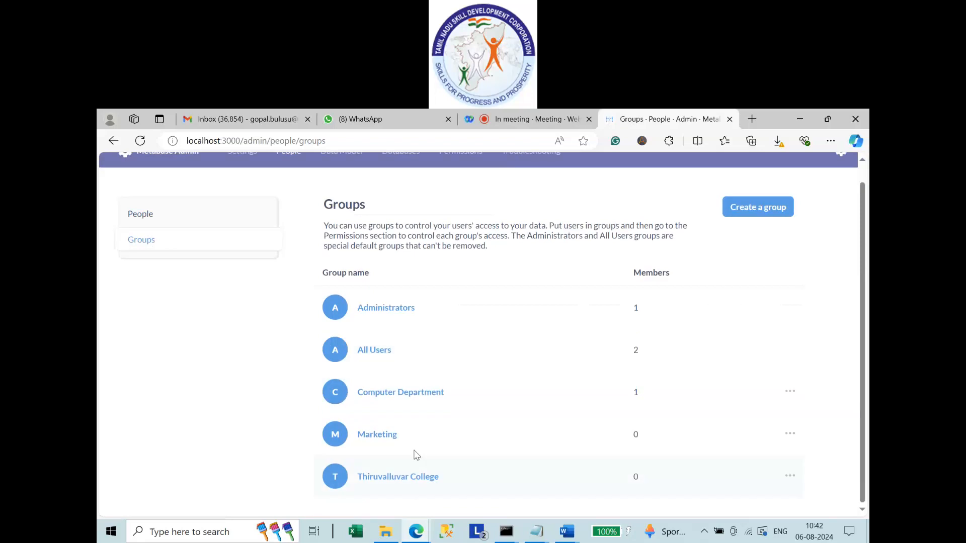
{"action": "scroll", "coordinate": [421, 488], "scroll_direction": "up", "scroll_amount": 1}
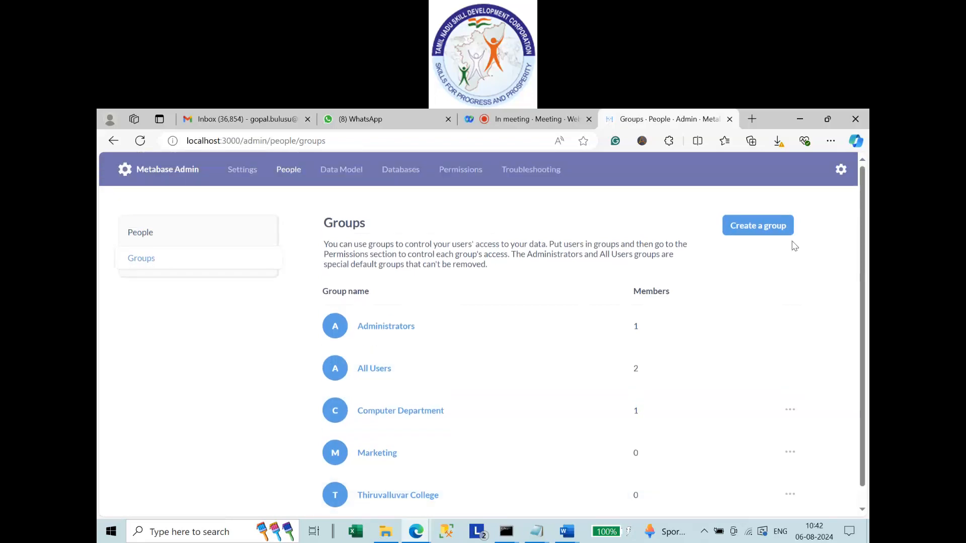
{"action": "left_click", "coordinate": [764, 235]}
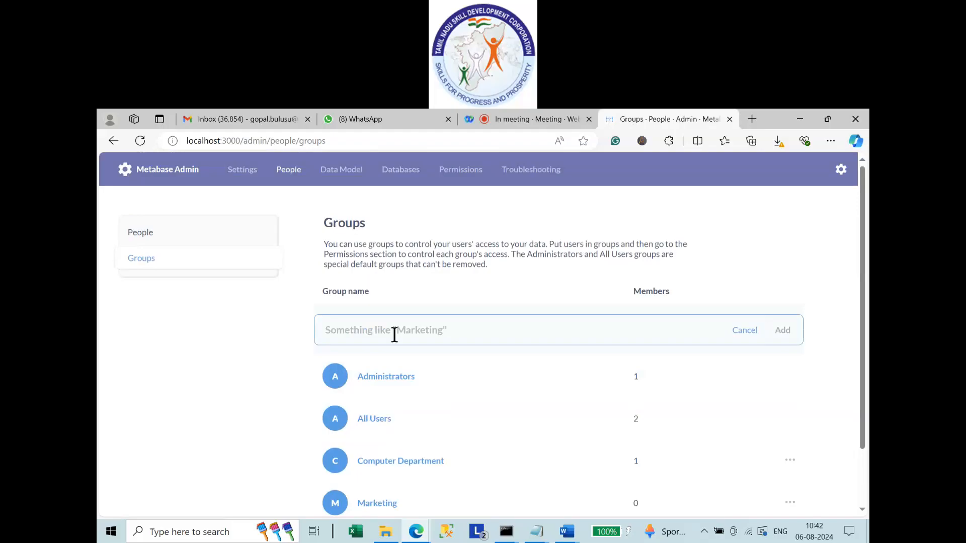
{"action": "type", "text": "NM"}
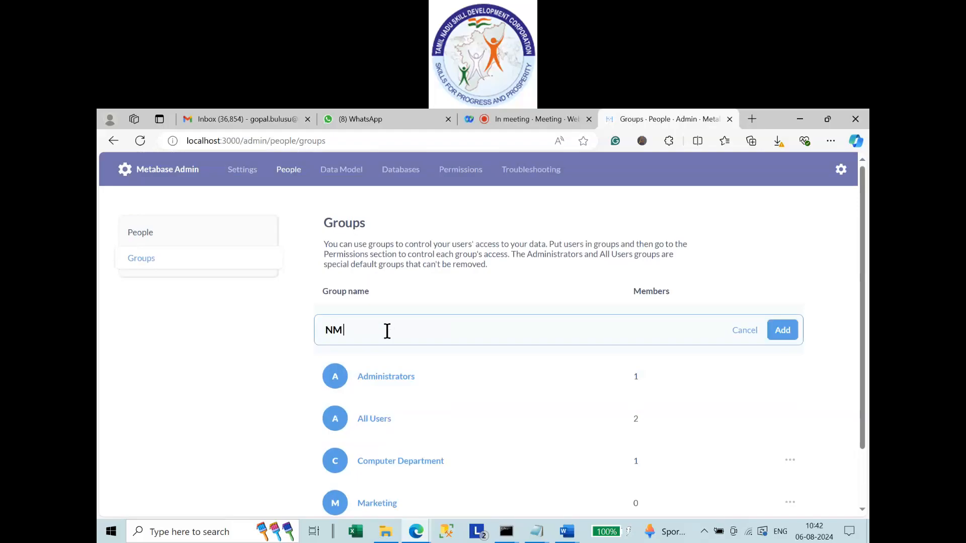
{"action": "type", "text": " Data Analytics"}
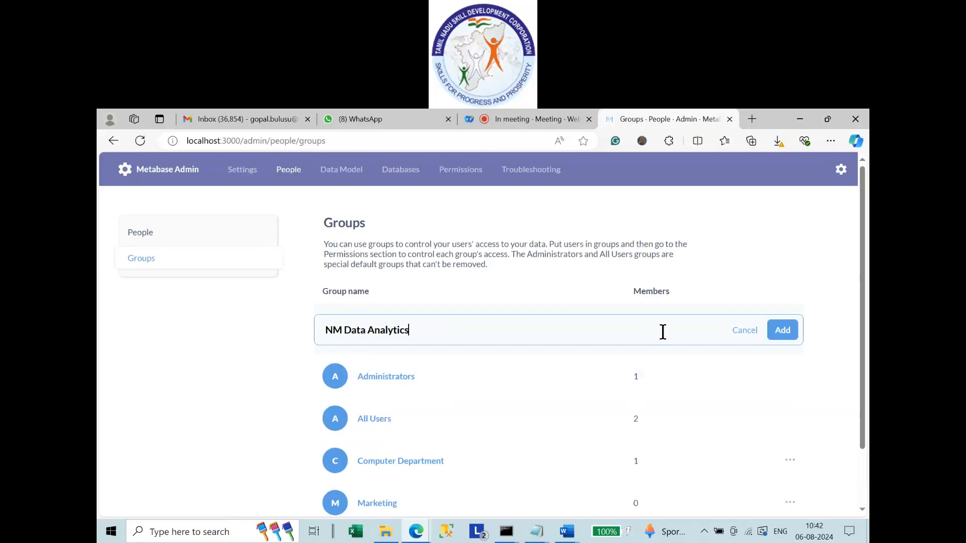
{"action": "left_click", "coordinate": [792, 336]}
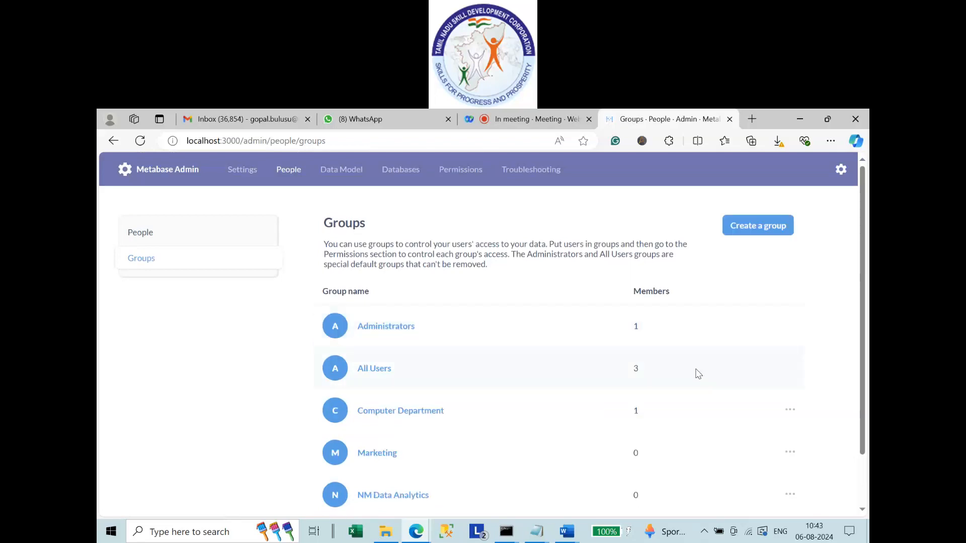
{"action": "scroll", "coordinate": [475, 441], "scroll_direction": "down", "scroll_amount": 1}
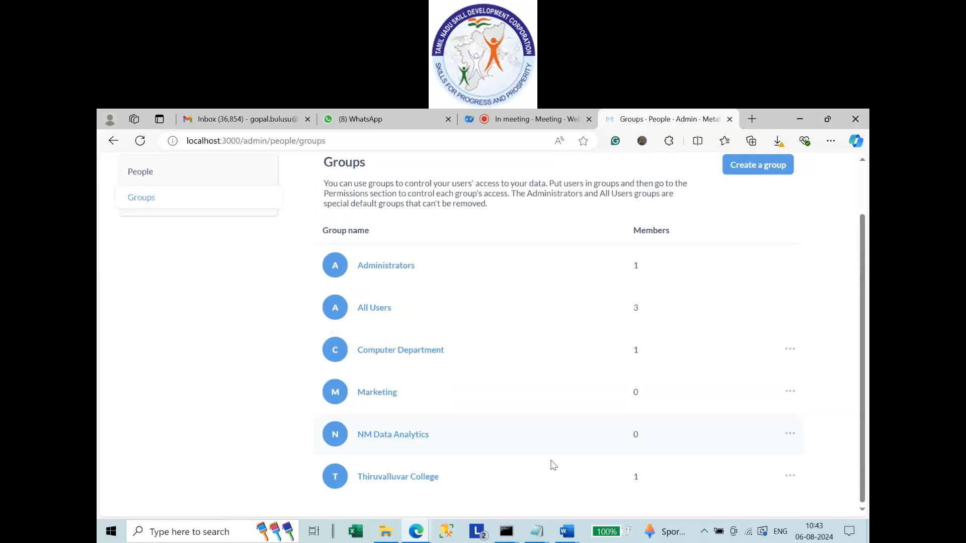
{"action": "scroll", "coordinate": [484, 452], "scroll_direction": "up", "scroll_amount": 1}
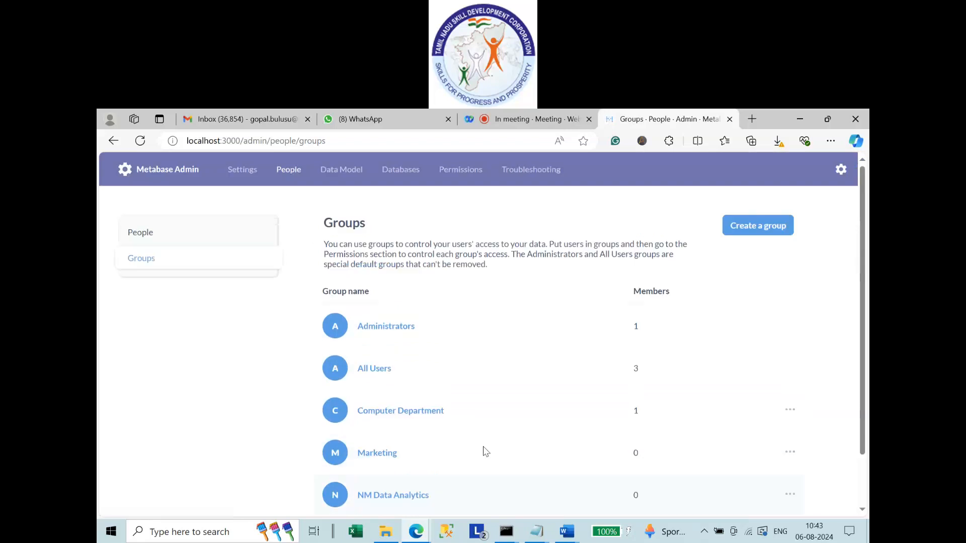
On People, add the third and first users to NM Data Analytics.
{"action": "left_click", "coordinate": [149, 241]}
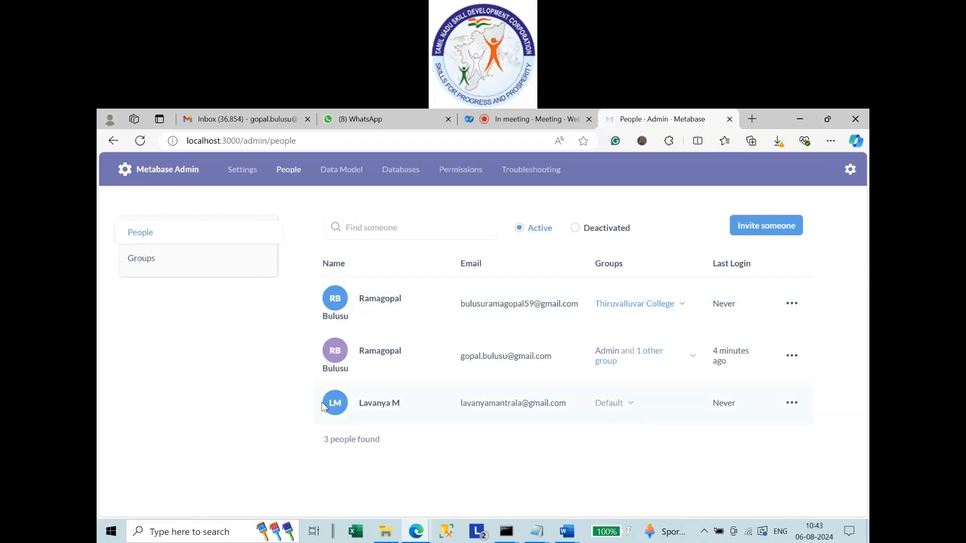
{"action": "left_click", "coordinate": [620, 411]}
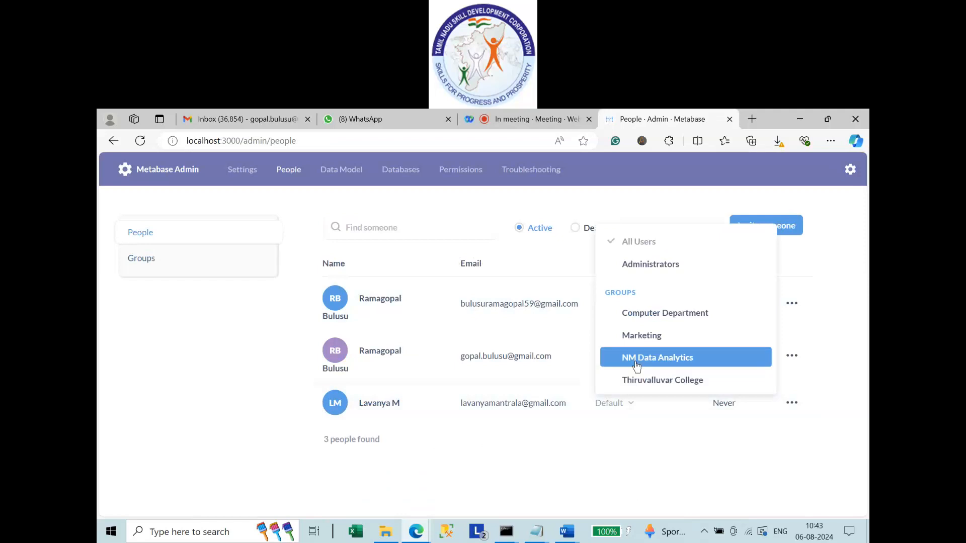
{"action": "left_click", "coordinate": [637, 366]}
{"action": "left_click", "coordinate": [497, 467]}
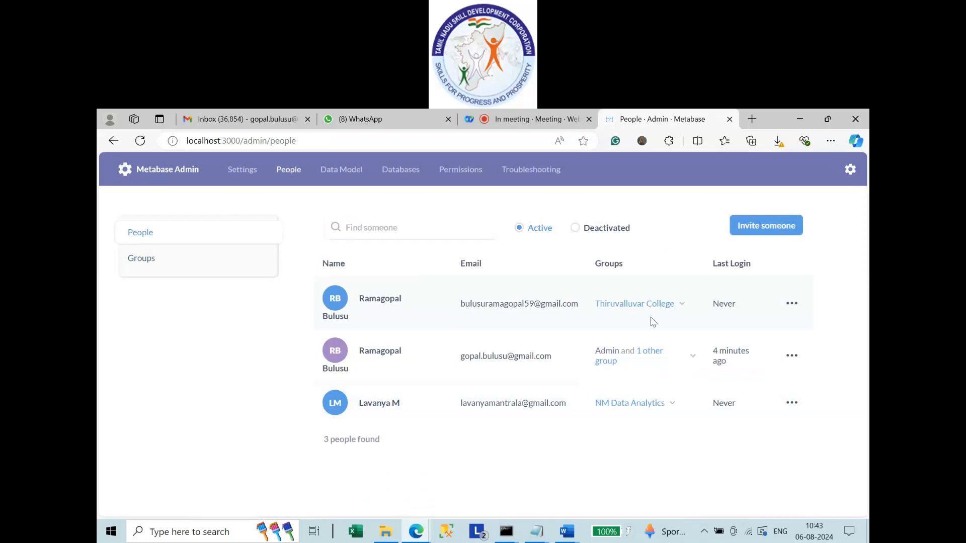
{"action": "left_click", "coordinate": [683, 305]}
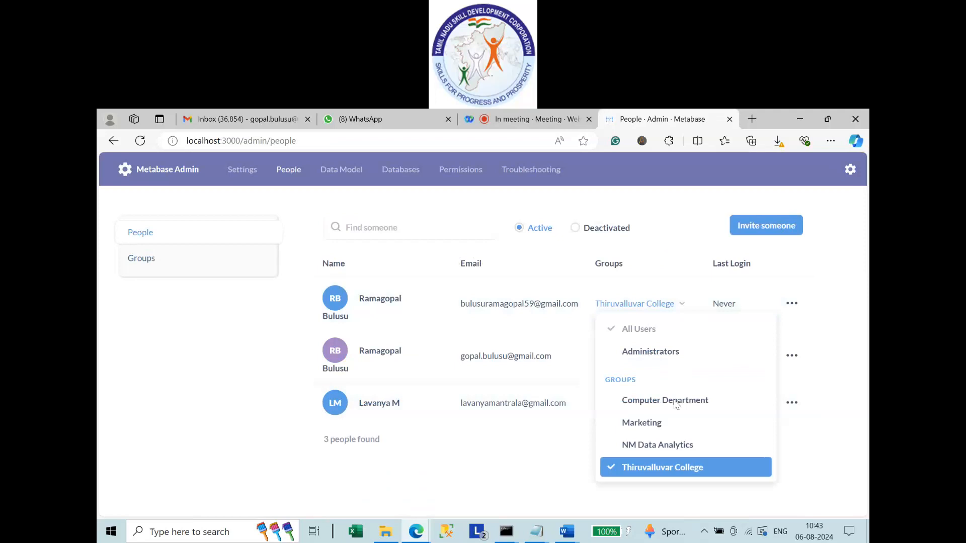
{"action": "left_click", "coordinate": [668, 446]}
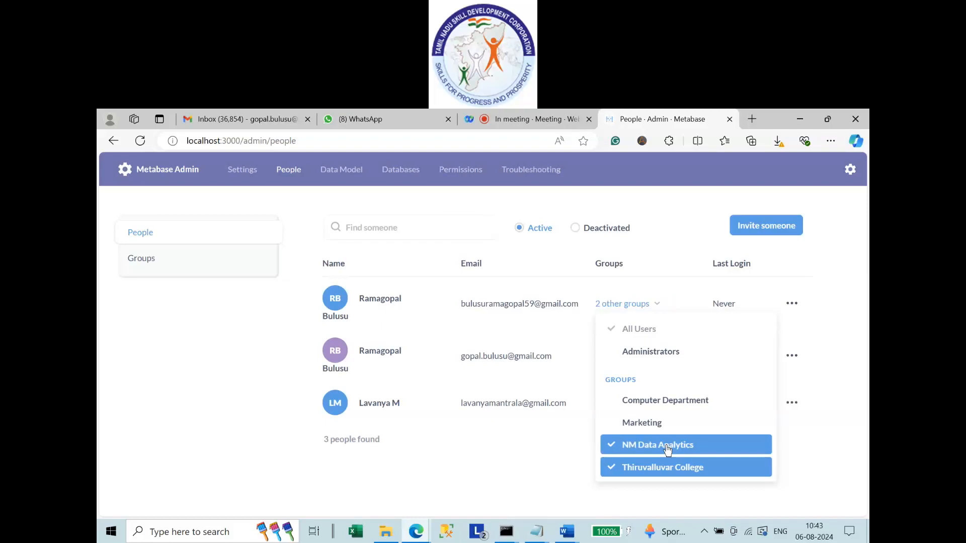
Add the second user to Marketing and NM Data Analytics, then view group member counts.
{"action": "left_click", "coordinate": [644, 363]}
{"action": "left_click", "coordinate": [647, 481]}
{"action": "left_click", "coordinate": [647, 503]}
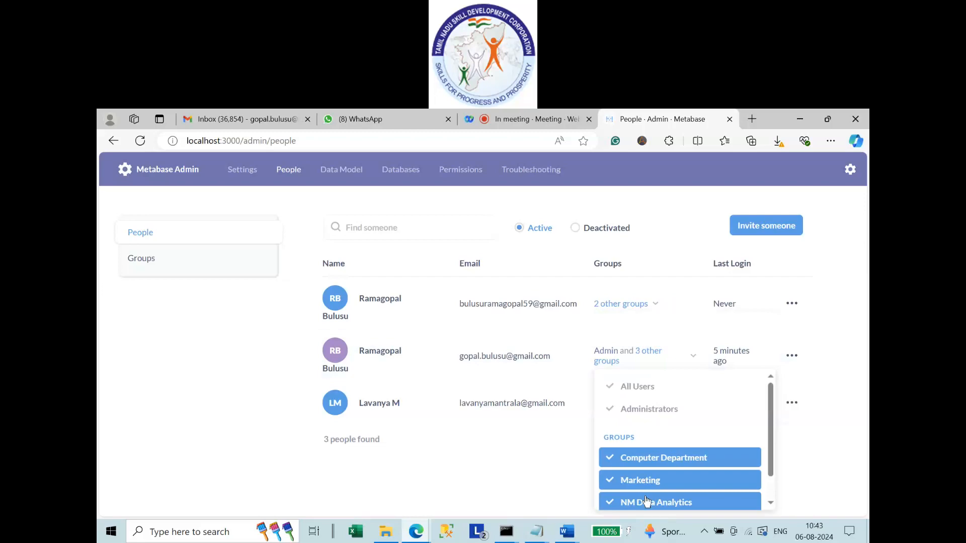
{"action": "left_click", "coordinate": [450, 485]}
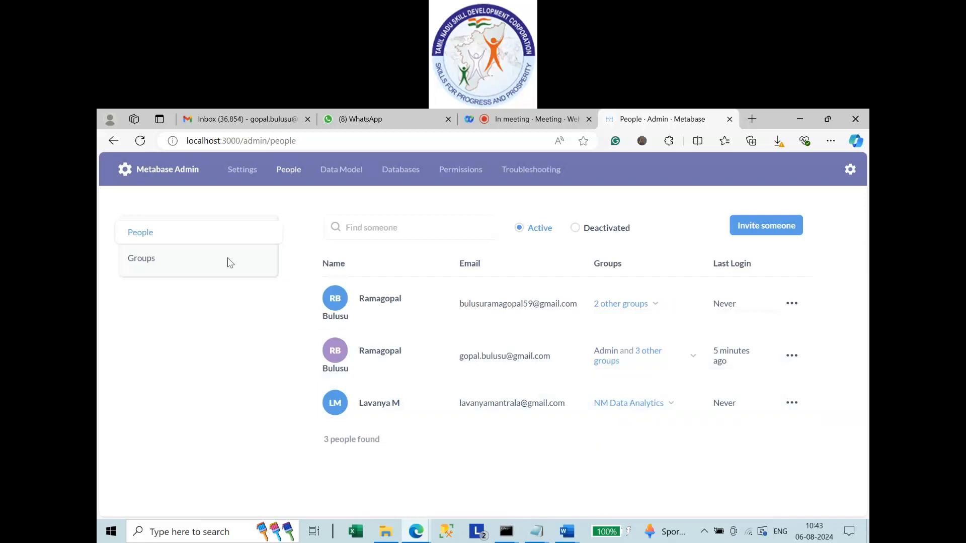
{"action": "left_click", "coordinate": [150, 265]}
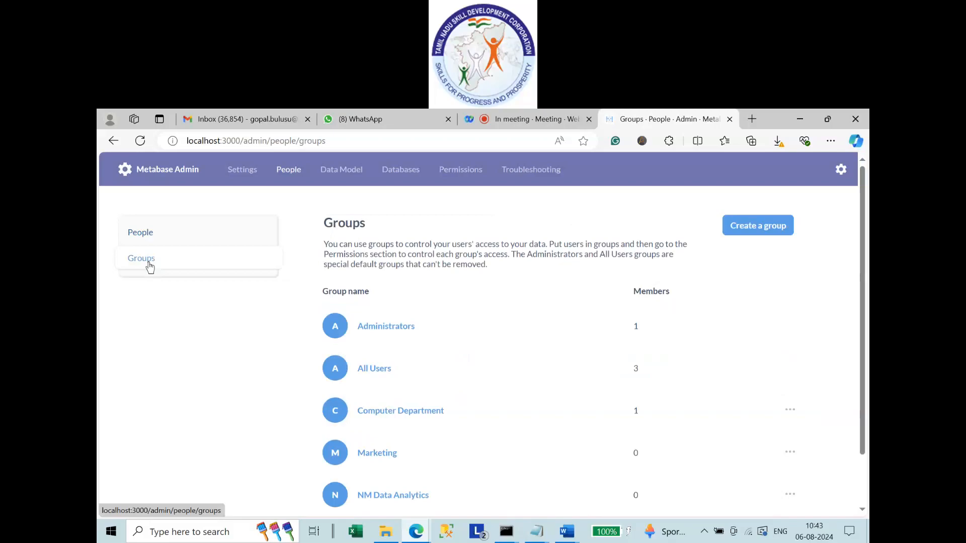
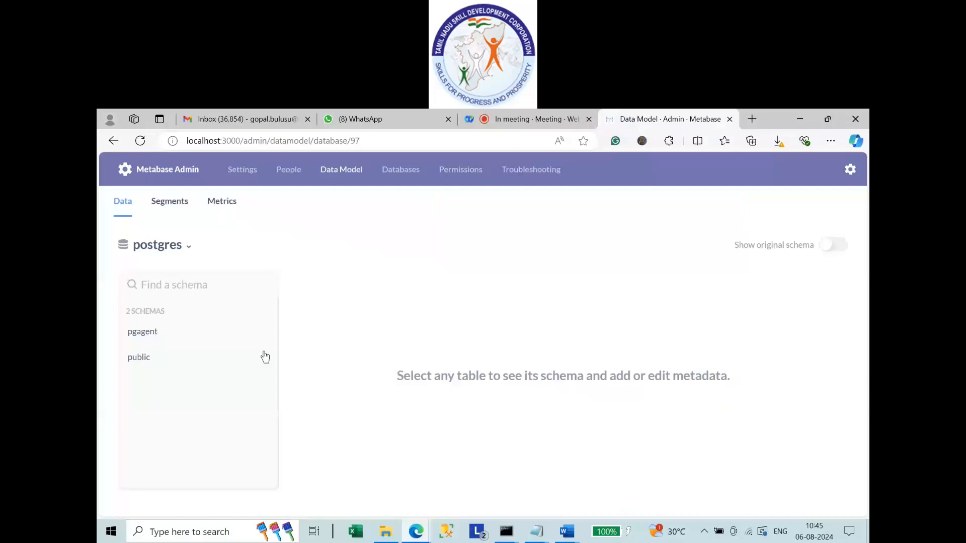
Check the available databases in Data Model, keeping postgres selected.
{"action": "left_click", "coordinate": [161, 245]}
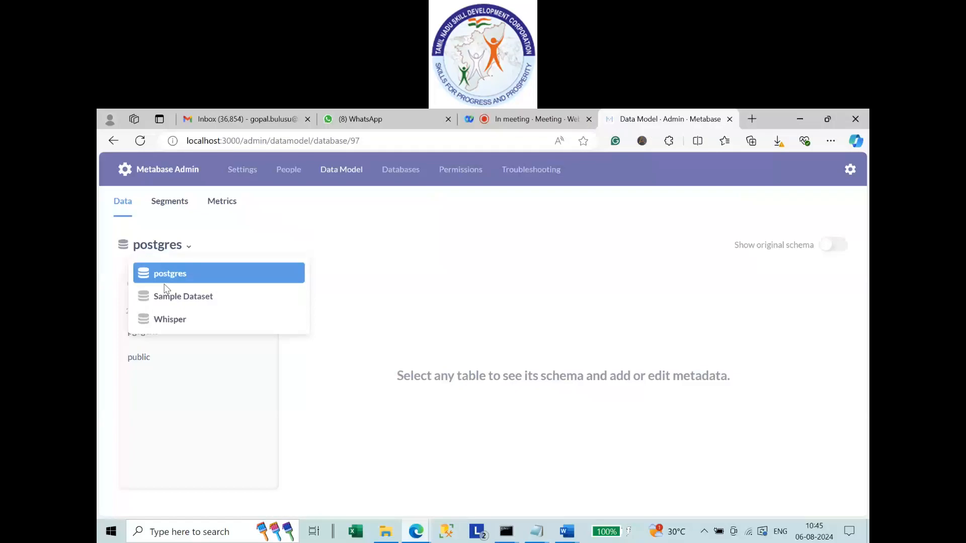
{"action": "left_click", "coordinate": [395, 179]}
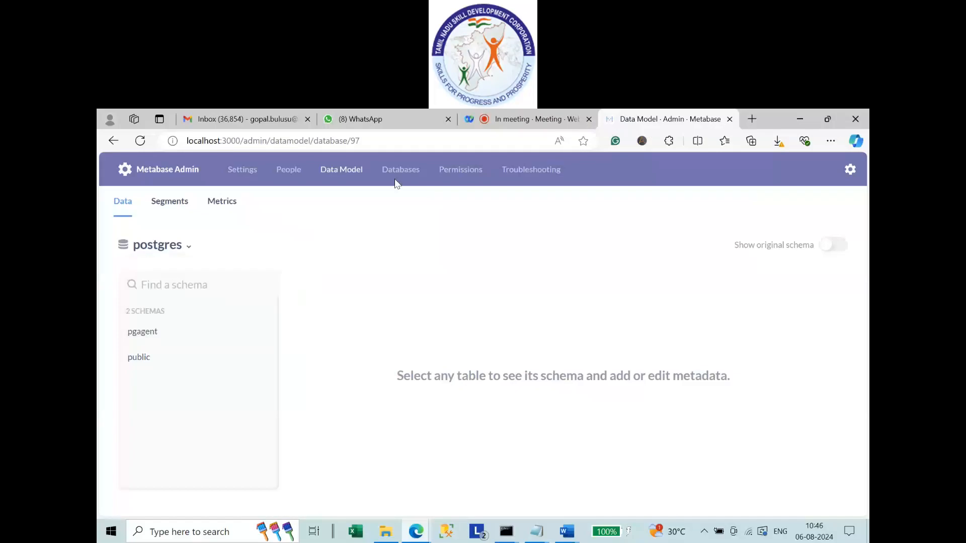
{"action": "left_click", "coordinate": [396, 183]}
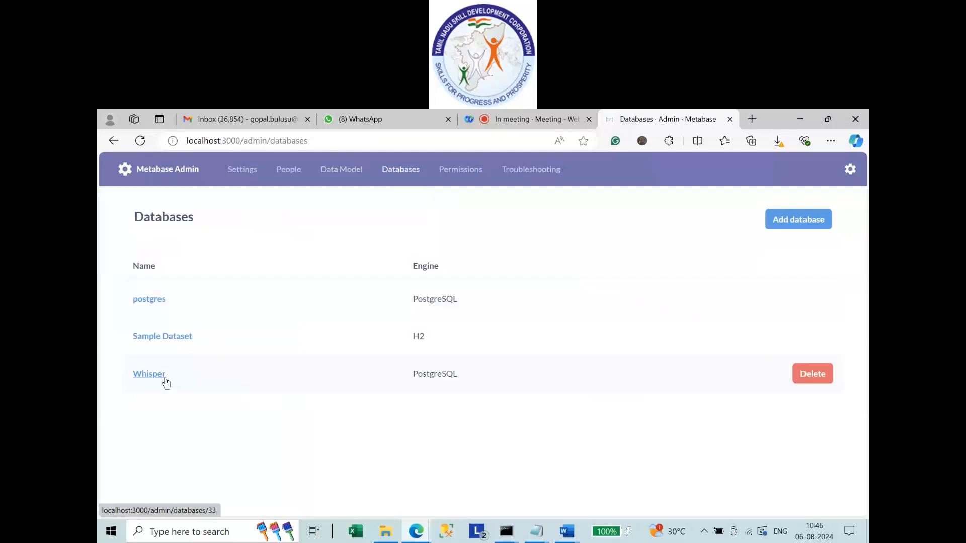
{"action": "left_click", "coordinate": [150, 300]}
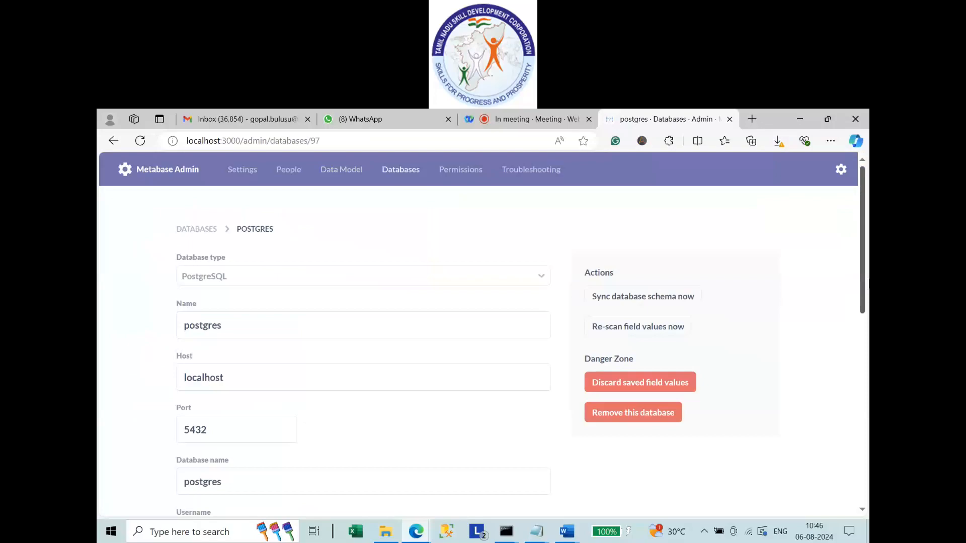
{"action": "scroll", "coordinate": [478, 333], "scroll_direction": "down", "scroll_amount": 3}
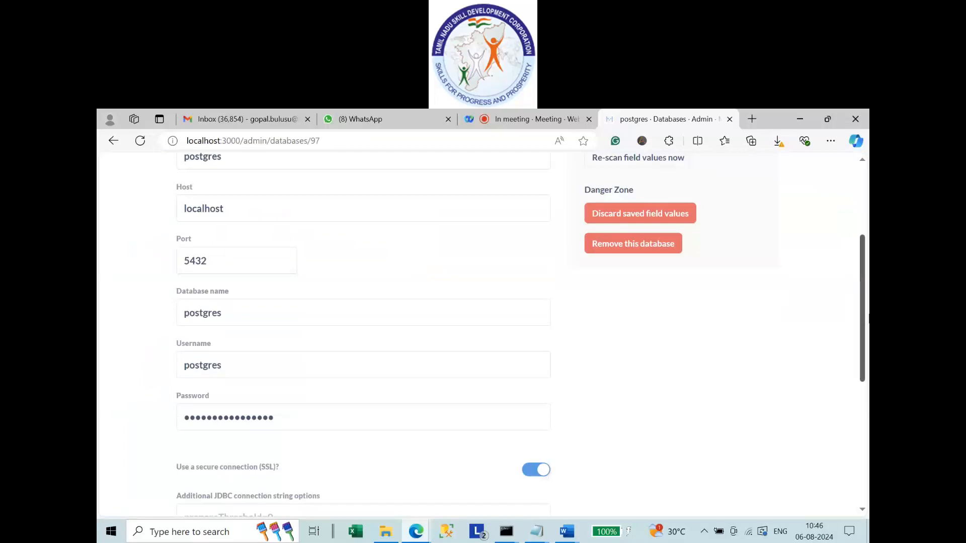
{"action": "scroll", "coordinate": [228, 467], "scroll_direction": "up", "scroll_amount": 3}
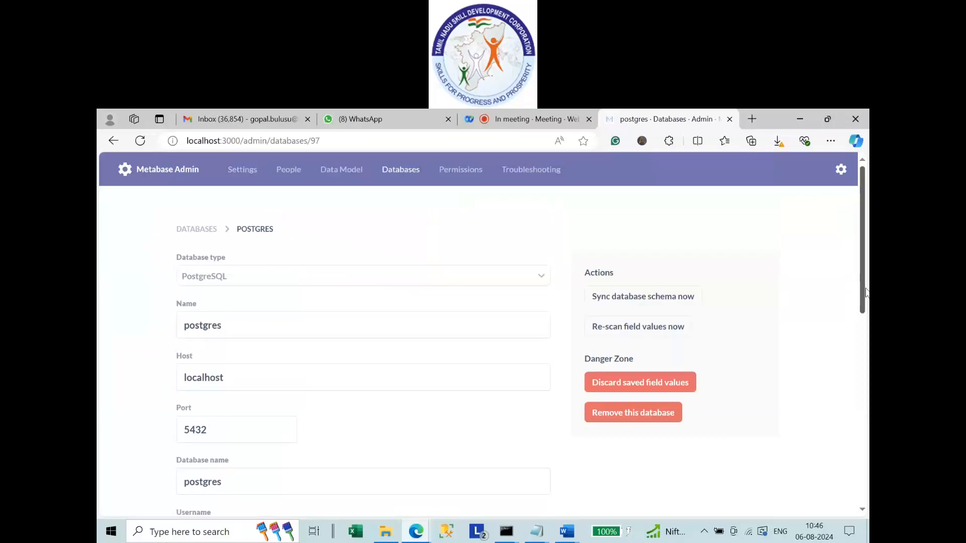
{"action": "left_click_drag", "start_coordinate": [867, 293], "coordinate": [868, 334]}
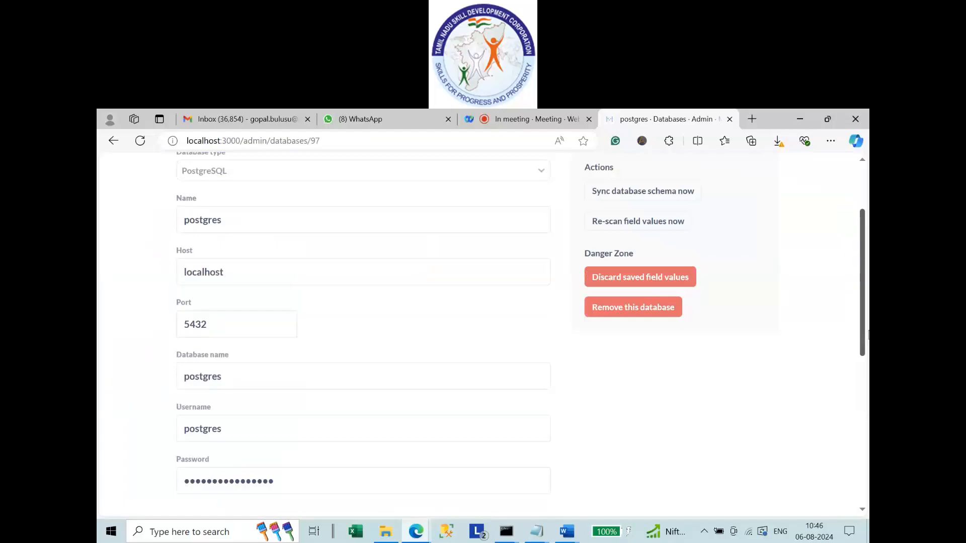
{"action": "scroll", "coordinate": [604, 251], "scroll_direction": "up", "scroll_amount": 3}
{"action": "left_click", "coordinate": [398, 171]}
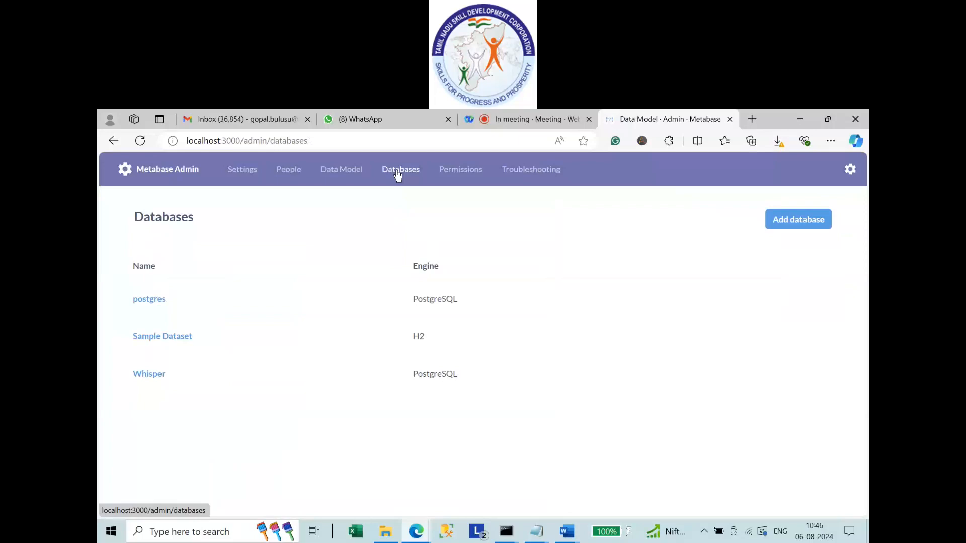
{"action": "left_click", "coordinate": [149, 299]}
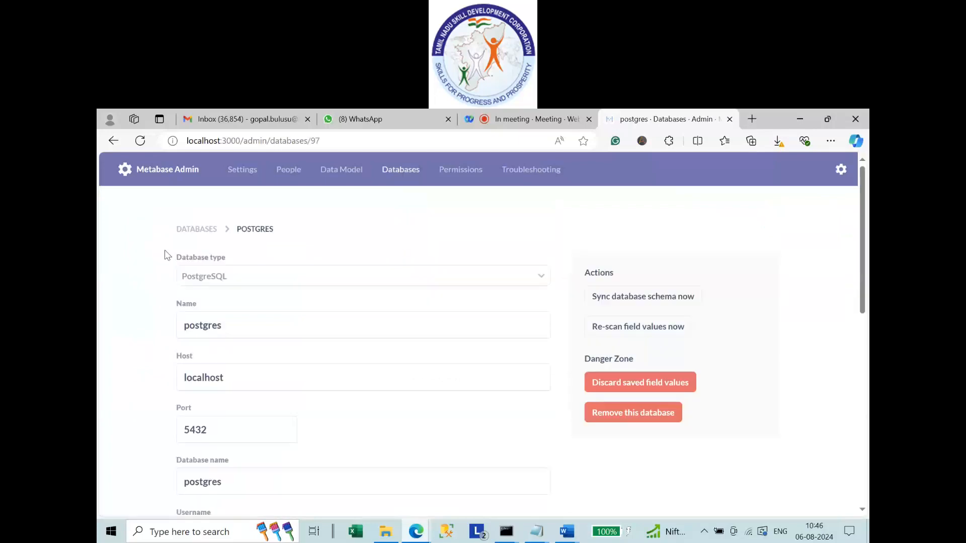
{"action": "left_click", "coordinate": [341, 170]}
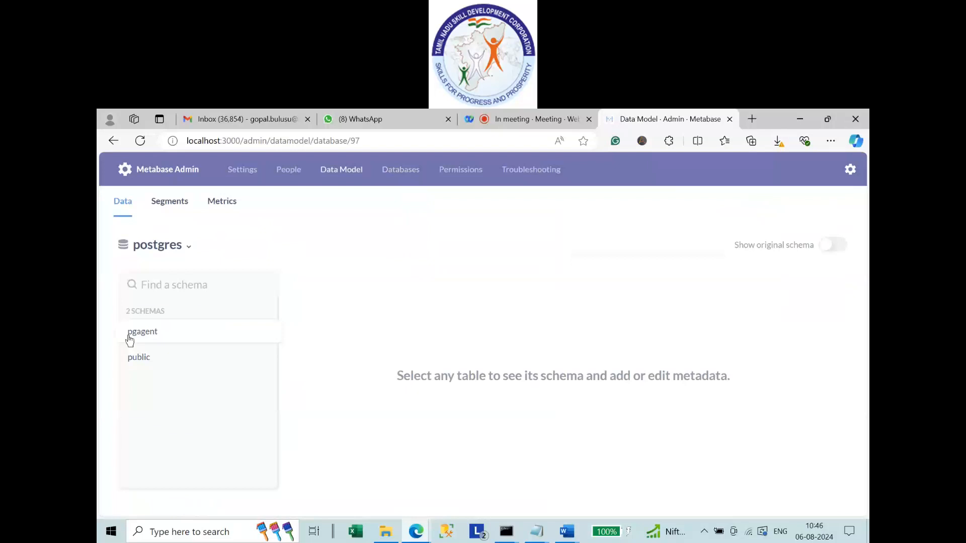
Browse the tables in the postgres public schema.
{"action": "left_click", "coordinate": [139, 357]}
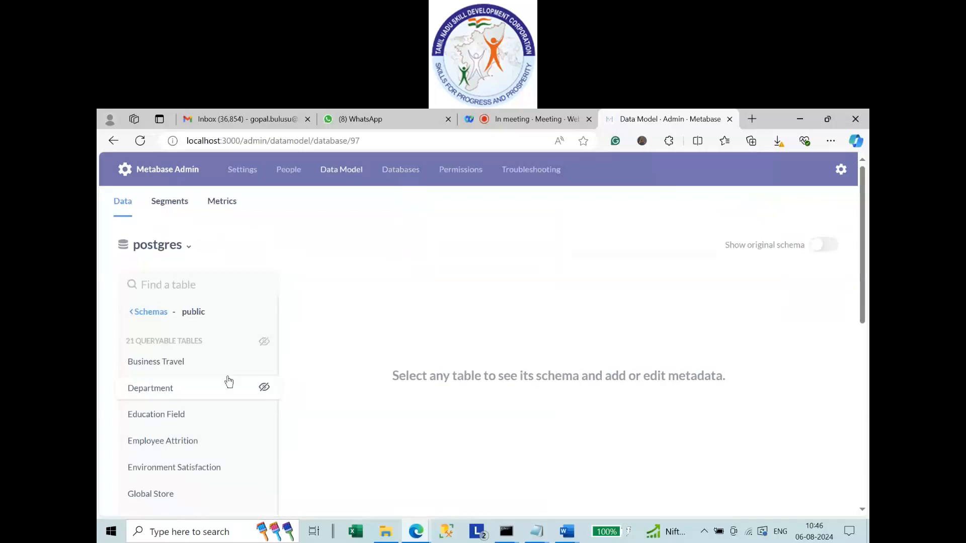
{"action": "scroll", "coordinate": [229, 382], "scroll_direction": "down", "scroll_amount": 1}
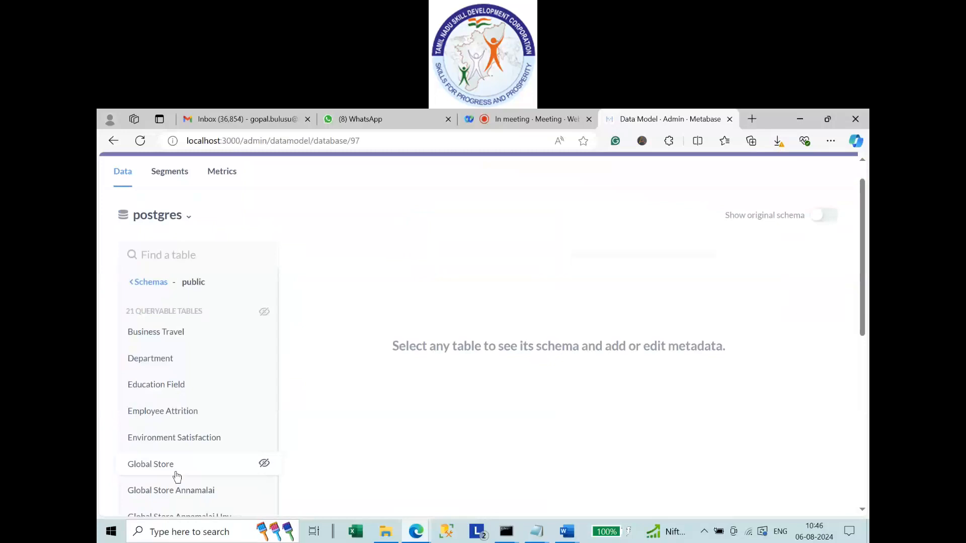
{"action": "scroll", "coordinate": [171, 362], "scroll_direction": "up", "scroll_amount": 1}
Switch the data model to Whisper and back to postgres, then begin adding a new database.
{"action": "left_click", "coordinate": [166, 251]}
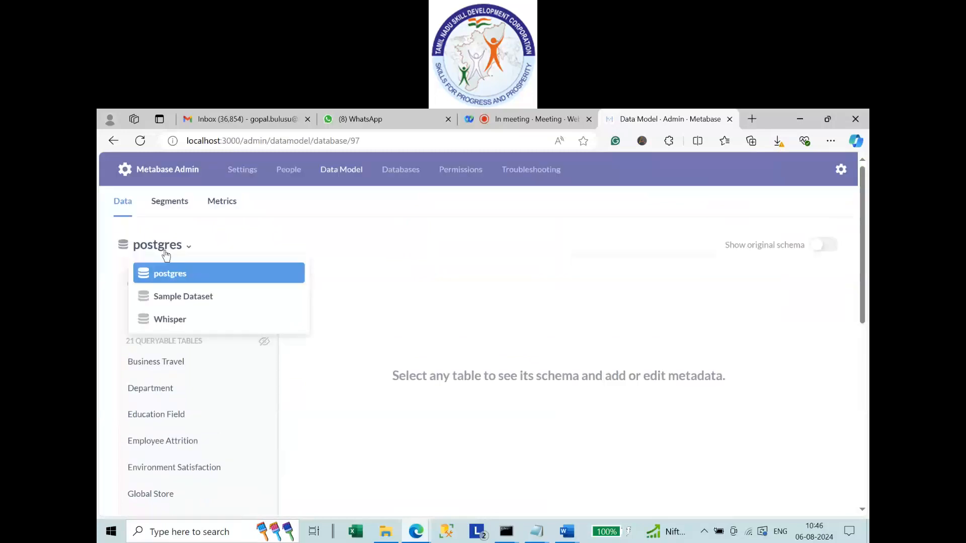
{"action": "left_click", "coordinate": [170, 320]}
{"action": "left_click", "coordinate": [173, 246]}
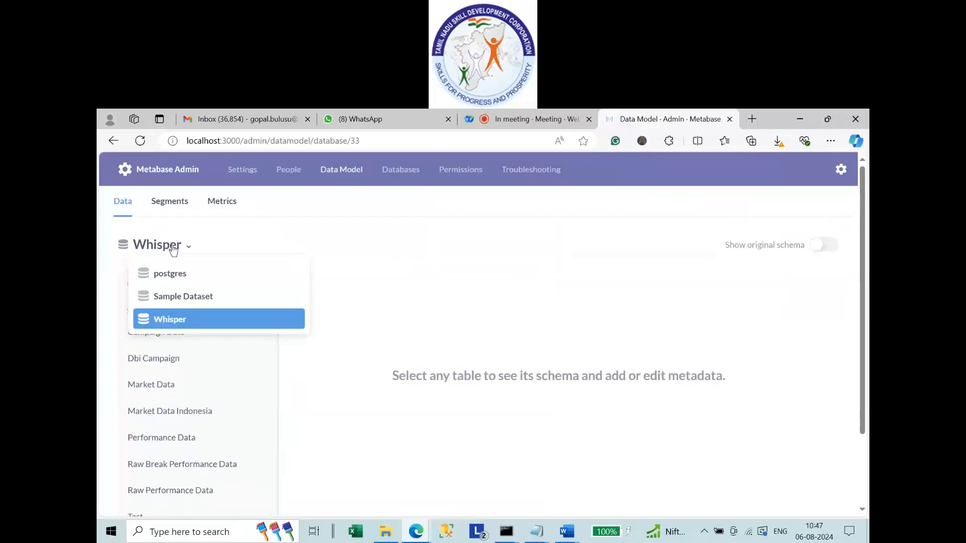
{"action": "left_click", "coordinate": [170, 273]}
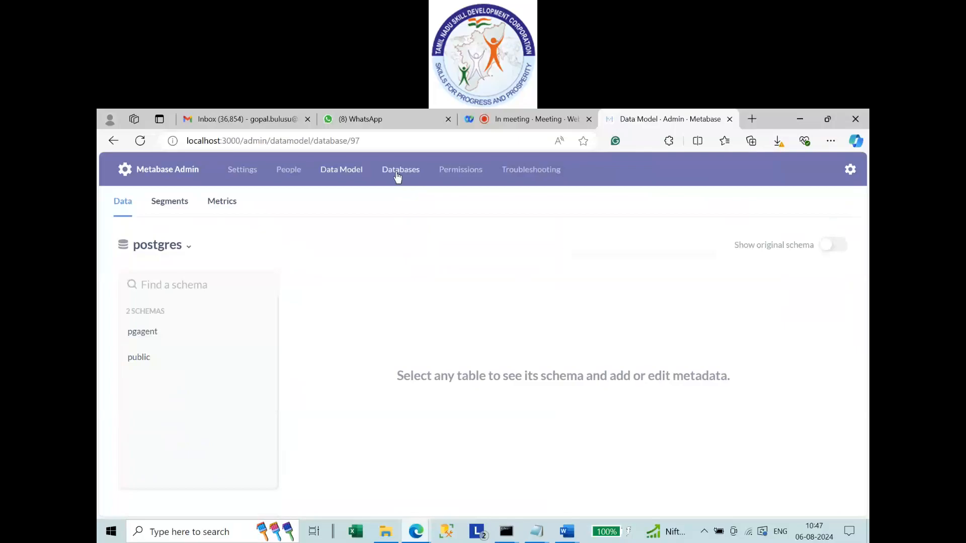
{"action": "left_click", "coordinate": [398, 171]}
{"action": "left_click", "coordinate": [788, 225]}
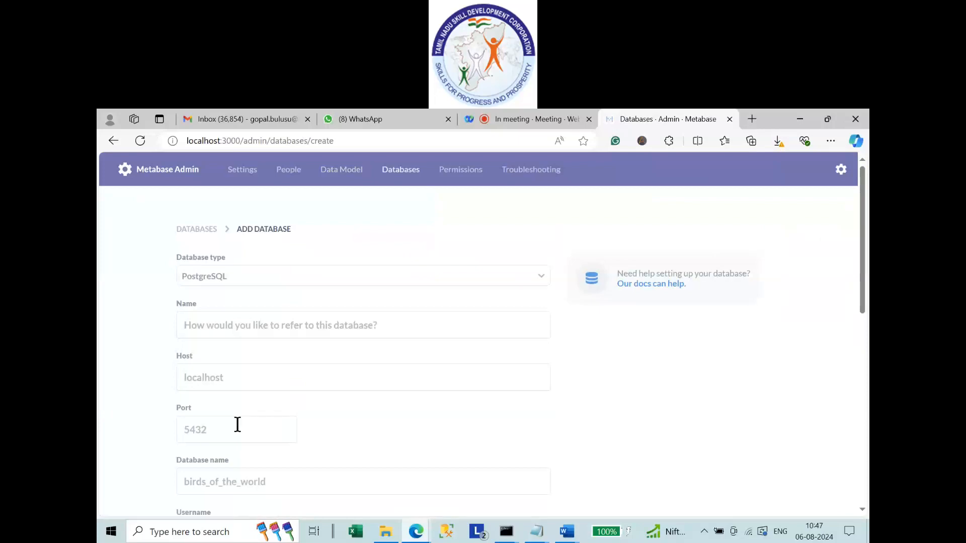
Enter nm_data_analytics as the database name with port 5432, keeping PostgreSQL as type.
{"action": "left_click", "coordinate": [282, 326]}
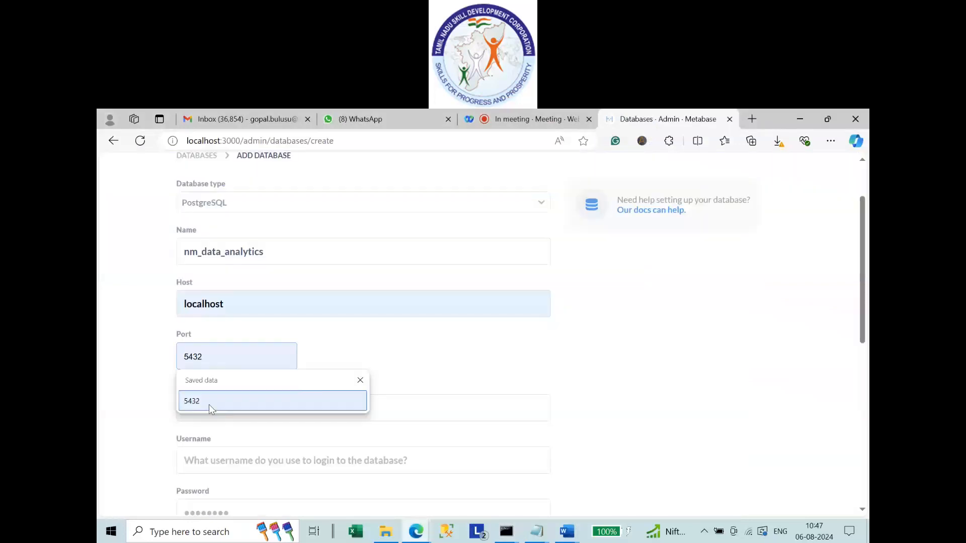
{"action": "left_click", "coordinate": [209, 402]}
{"action": "left_click", "coordinate": [217, 409]}
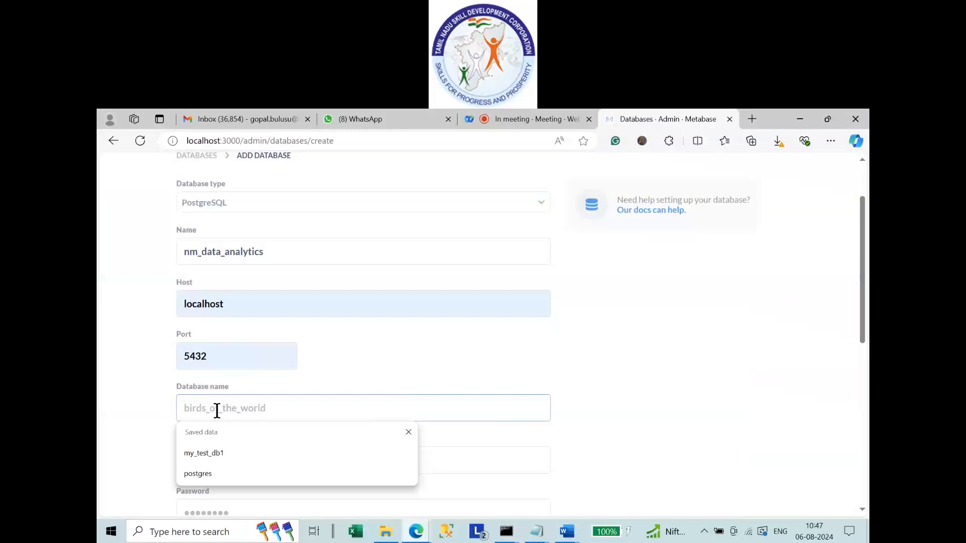
{"action": "type", "text": "nm_data_analytics"}
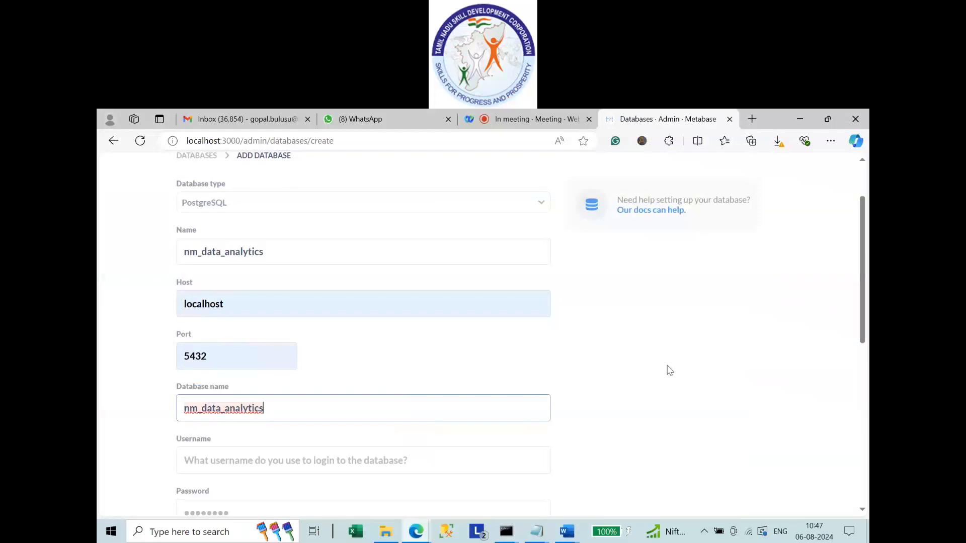
{"action": "scroll", "coordinate": [670, 370], "scroll_direction": "up", "scroll_amount": 2}
{"action": "left_click", "coordinate": [371, 277]}
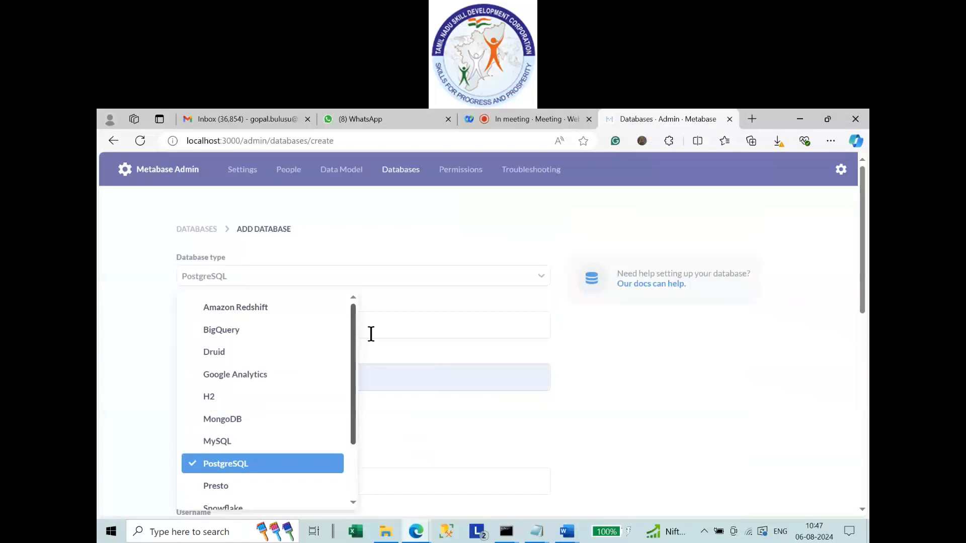
{"action": "left_click", "coordinate": [371, 334]}
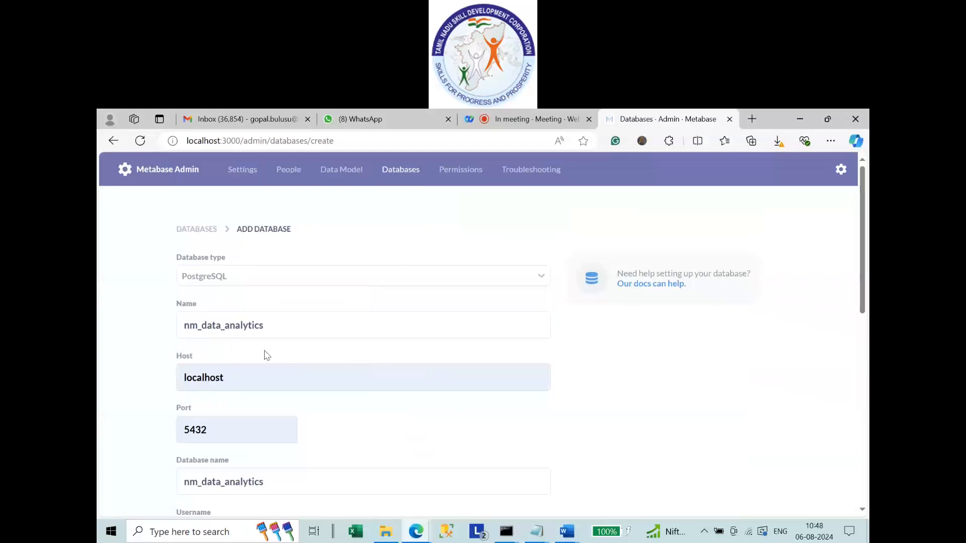
Fill in username postgres and the account password.
{"action": "scroll", "coordinate": [582, 342], "scroll_direction": "down", "scroll_amount": 3}
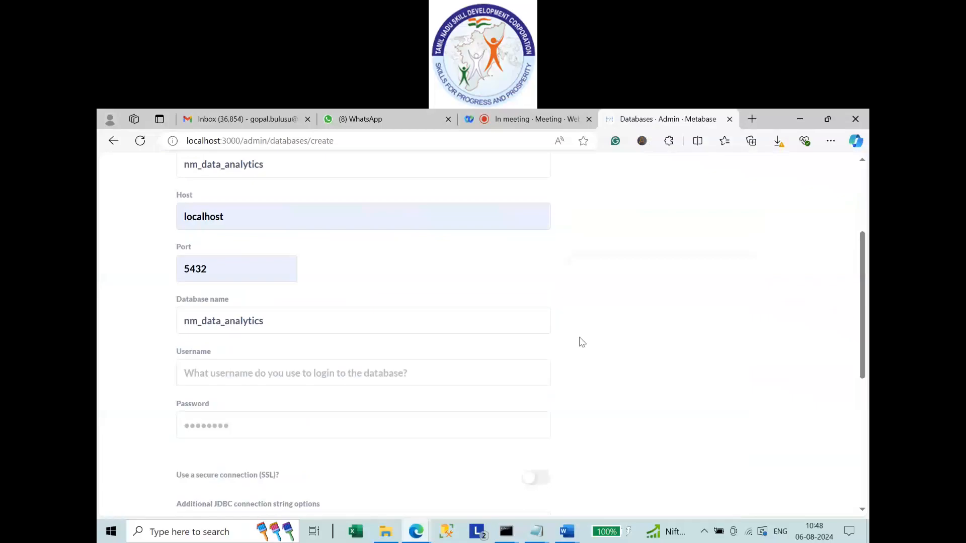
{"action": "left_click", "coordinate": [211, 376]}
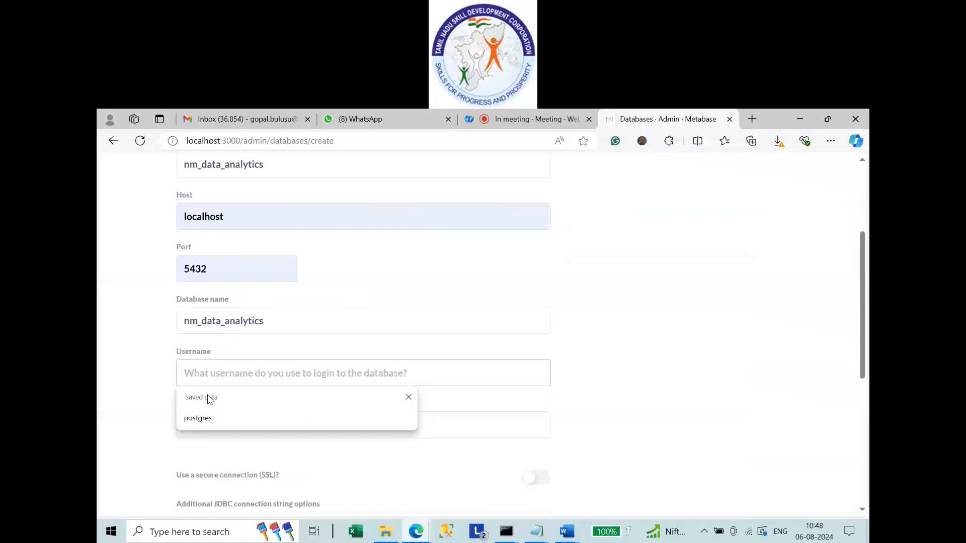
{"action": "left_click", "coordinate": [204, 418]}
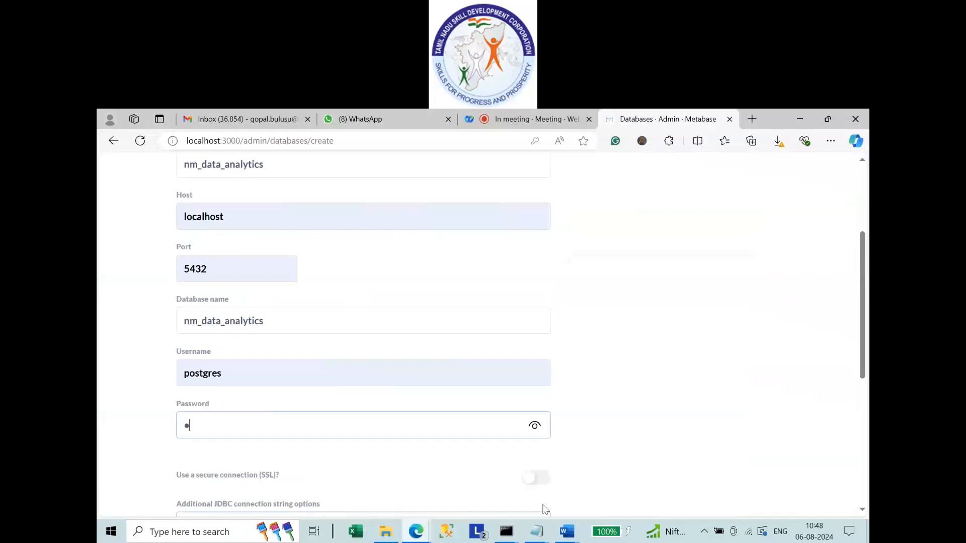
{"action": "key", "text": "ctrl+v"}
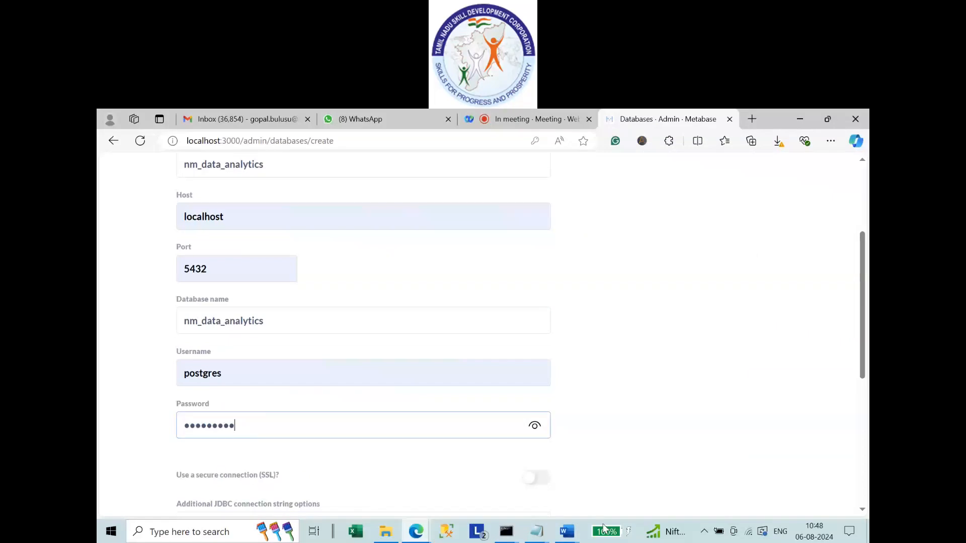
{"action": "scroll", "coordinate": [195, 503], "scroll_direction": "down", "scroll_amount": 6}
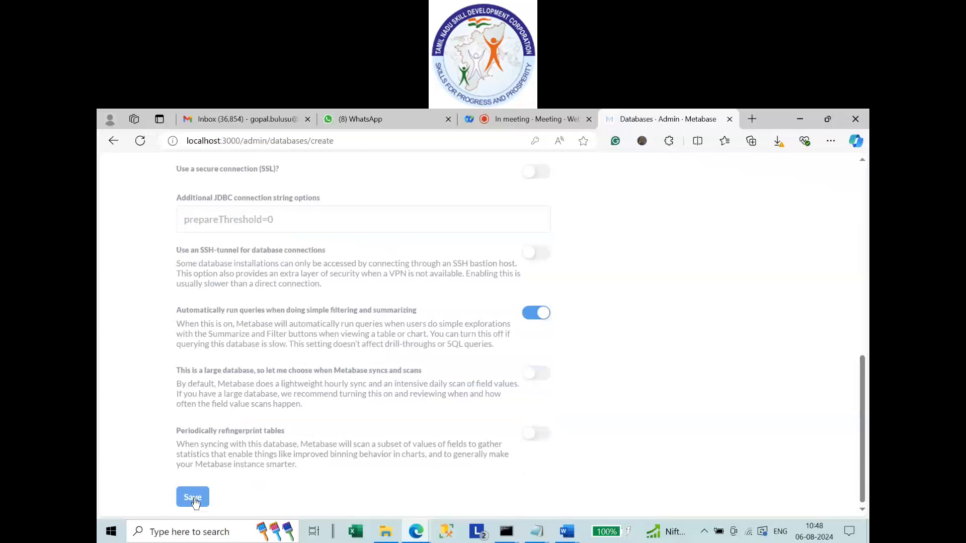
Save the nm_data_analytics connection, dismiss the follow-up prompt, and return to the Databases list.
{"action": "left_click", "coordinate": [193, 498]}
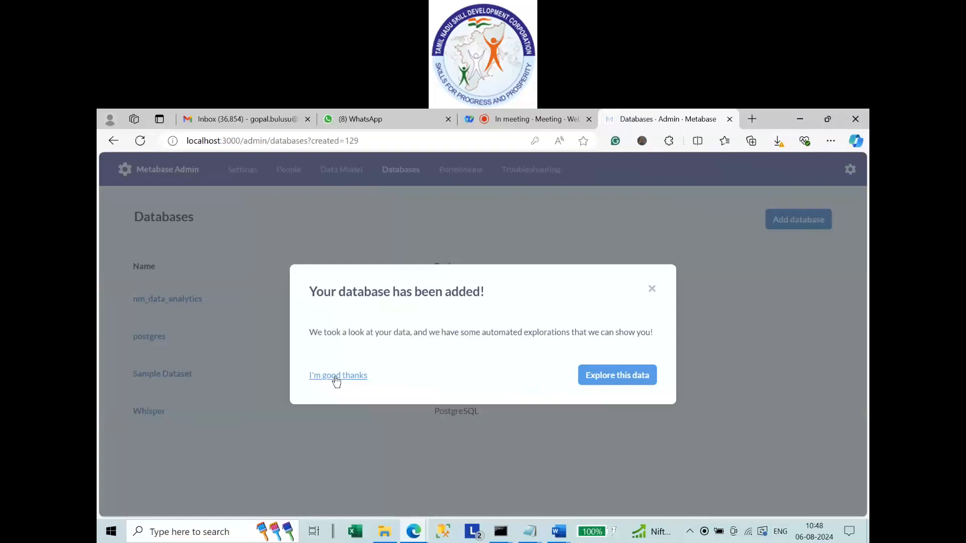
{"action": "left_click", "coordinate": [617, 375]}
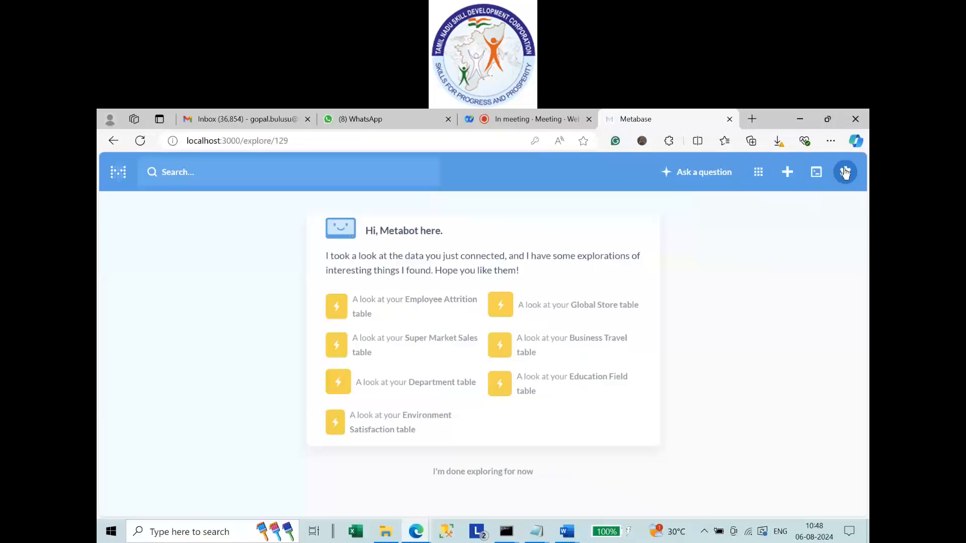
{"action": "left_click", "coordinate": [845, 172]}
{"action": "left_click", "coordinate": [810, 222]}
{"action": "left_click", "coordinate": [401, 169]}
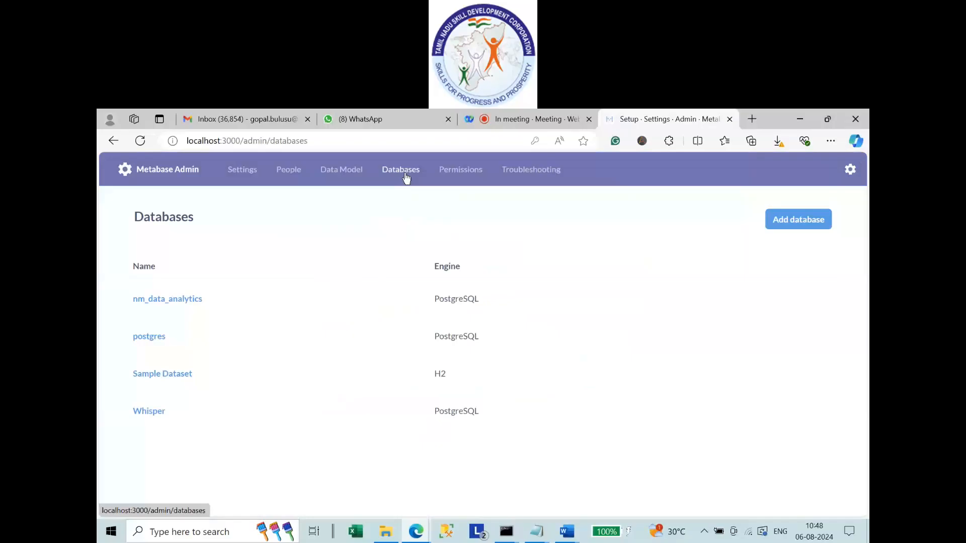
{"action": "mouse_move", "coordinate": [160, 311]}
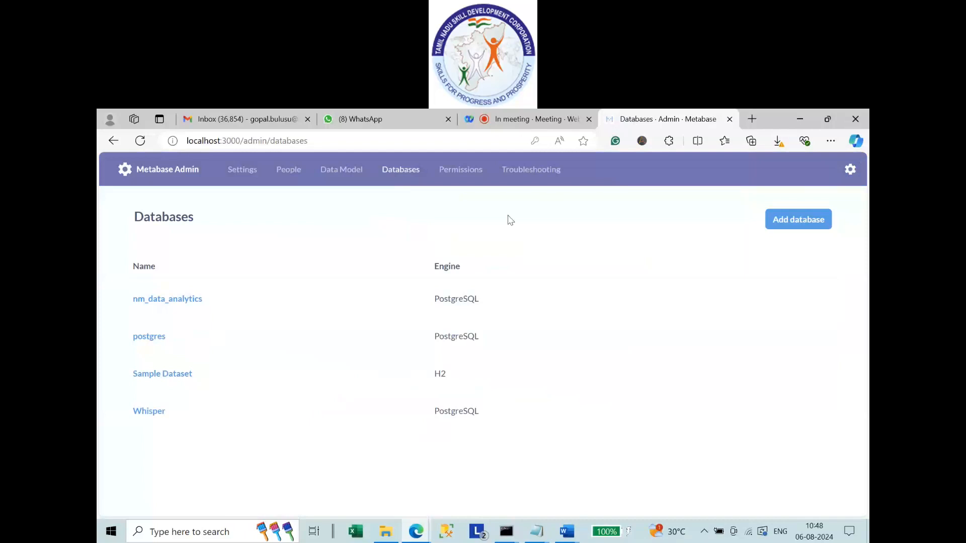
Review every group's data access, scrolling the grid across to nm_data_analytics.
{"action": "left_click", "coordinate": [460, 169]}
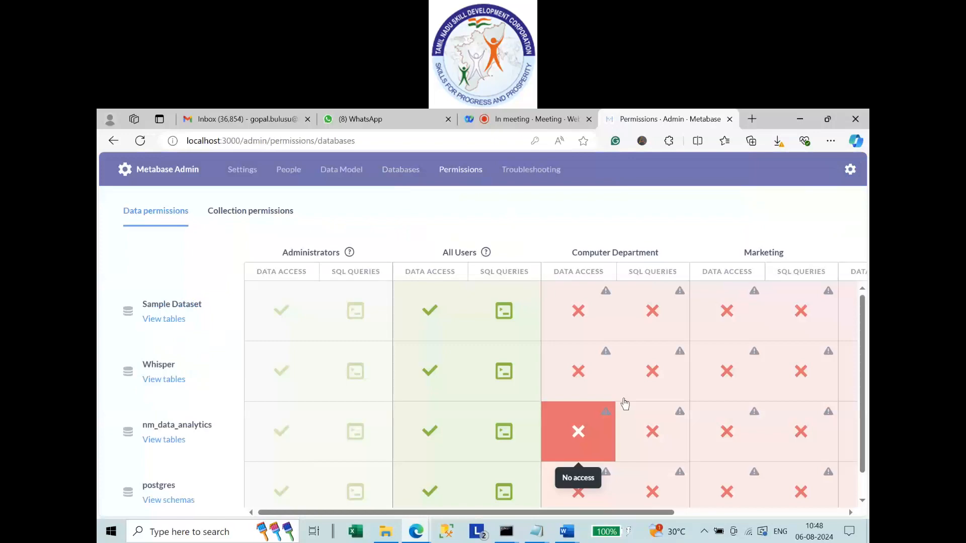
{"action": "left_click_drag", "start_coordinate": [660, 513], "coordinate": [855, 516]}
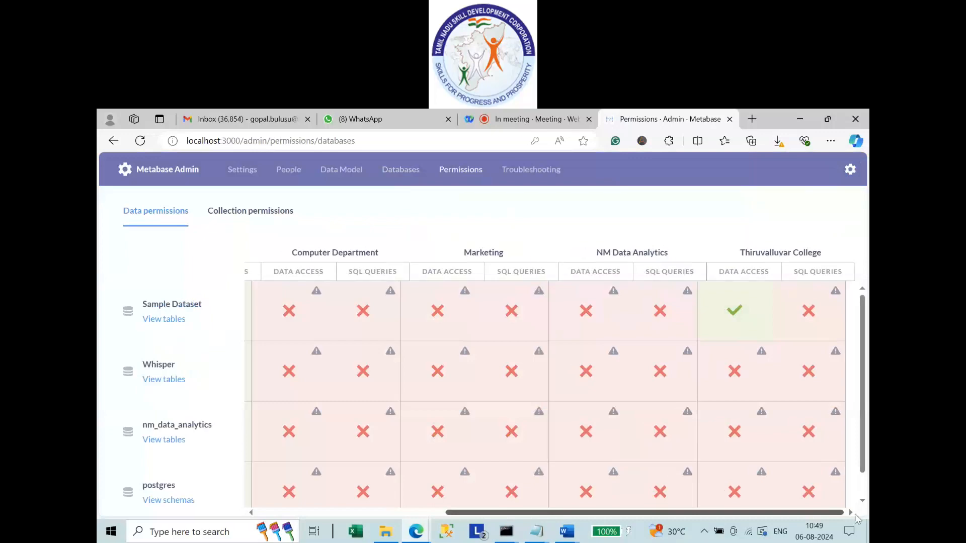
{"action": "left_click_drag", "start_coordinate": [858, 519], "coordinate": [654, 514]}
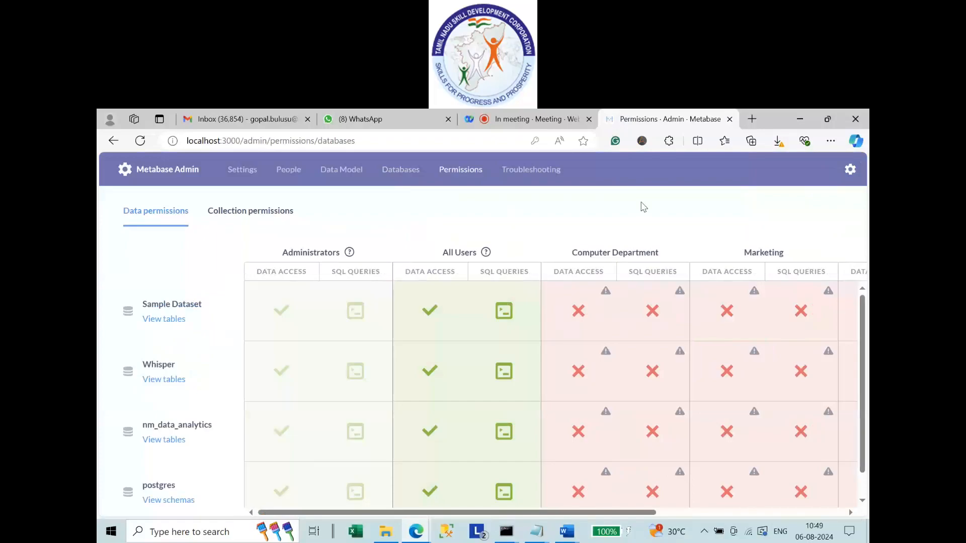
Switch to Collection permissions and open Marketing's access choices for Our analytics.
{"action": "left_click", "coordinate": [240, 216]}
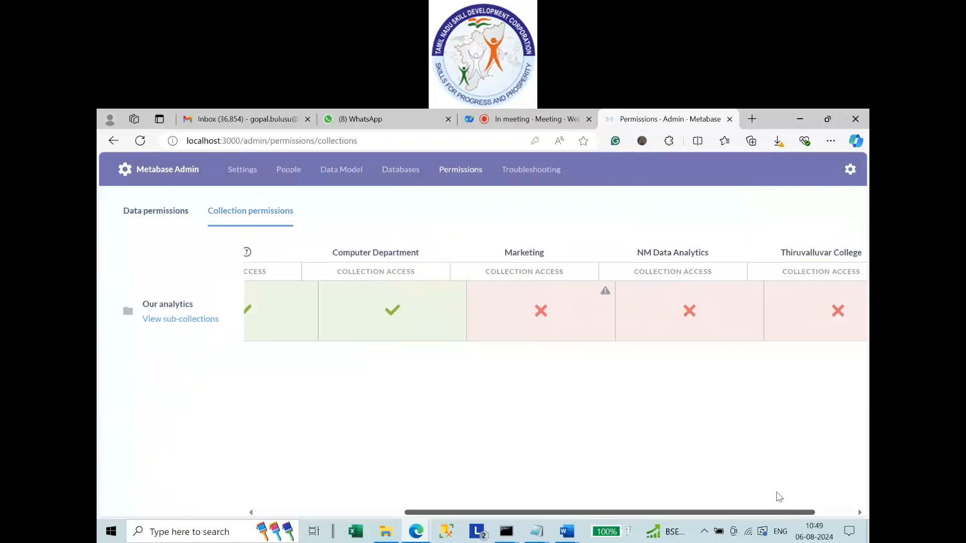
{"action": "scroll", "coordinate": [779, 497], "scroll_direction": "left", "scroll_amount": 2}
{"action": "left_click", "coordinate": [618, 322]}
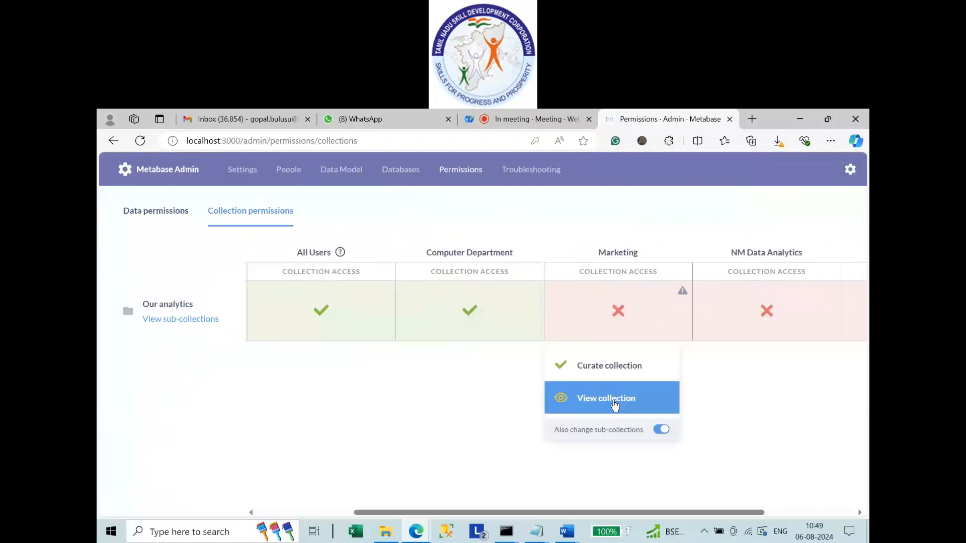
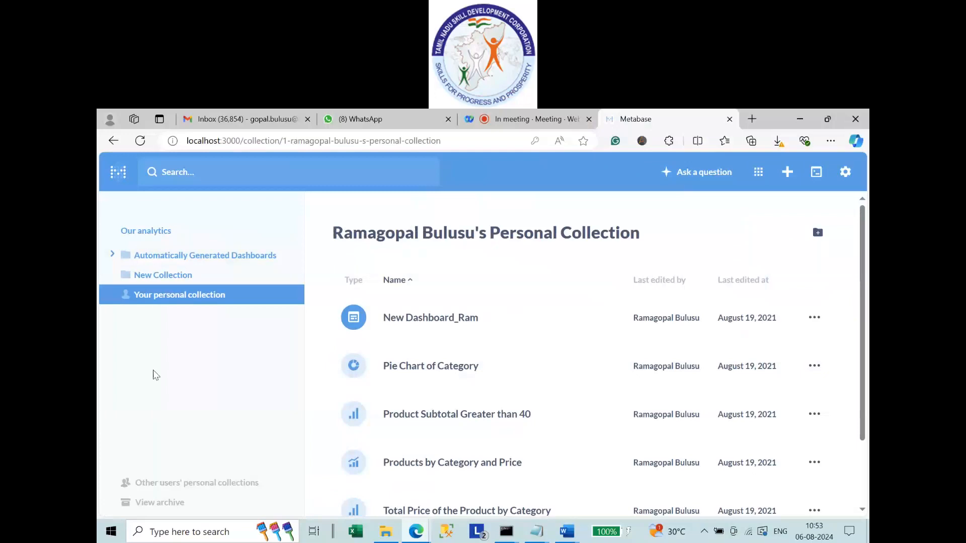
Create a new collection named 'NM Data Analytics' under Our analytics.
{"action": "left_click_drag", "start_coordinate": [332, 233], "coordinate": [718, 237]}
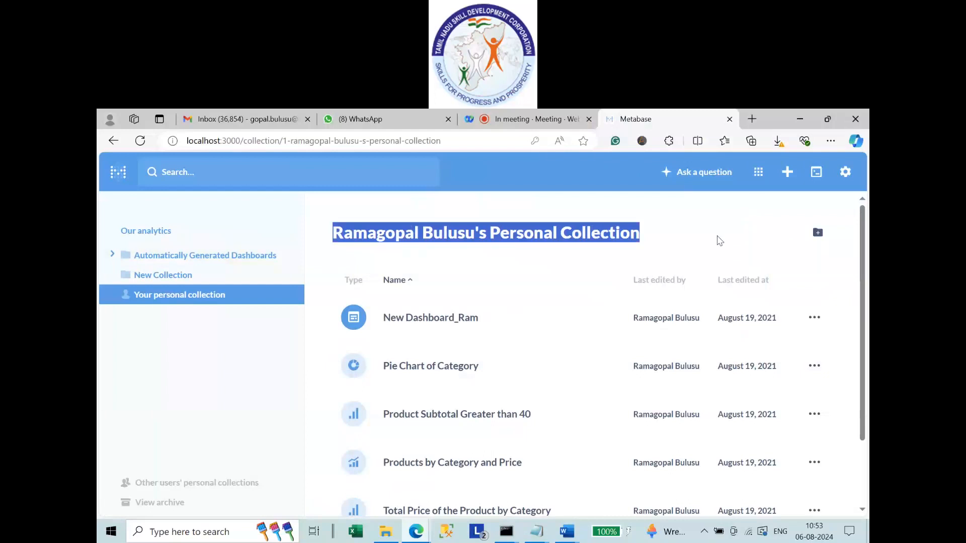
{"action": "left_click", "coordinate": [222, 313]}
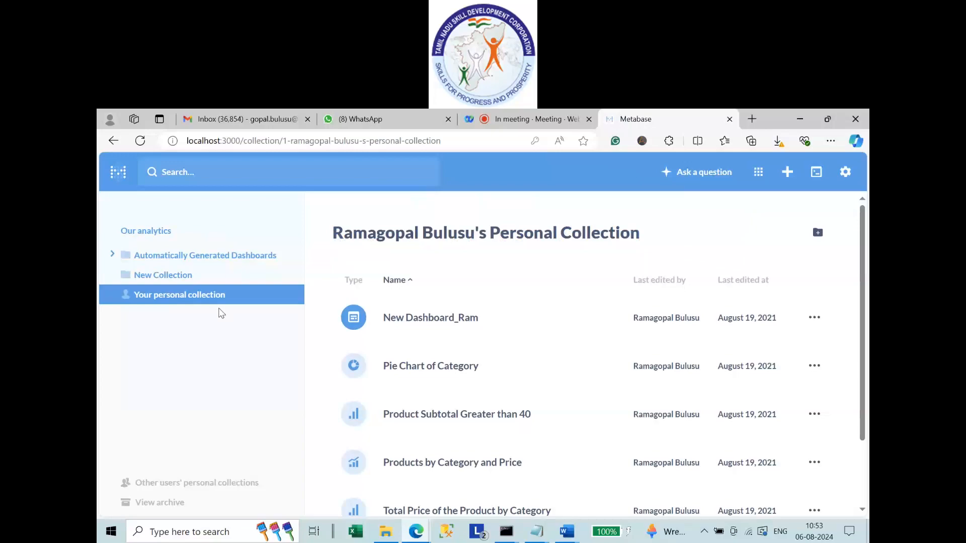
{"action": "left_click", "coordinate": [817, 233]}
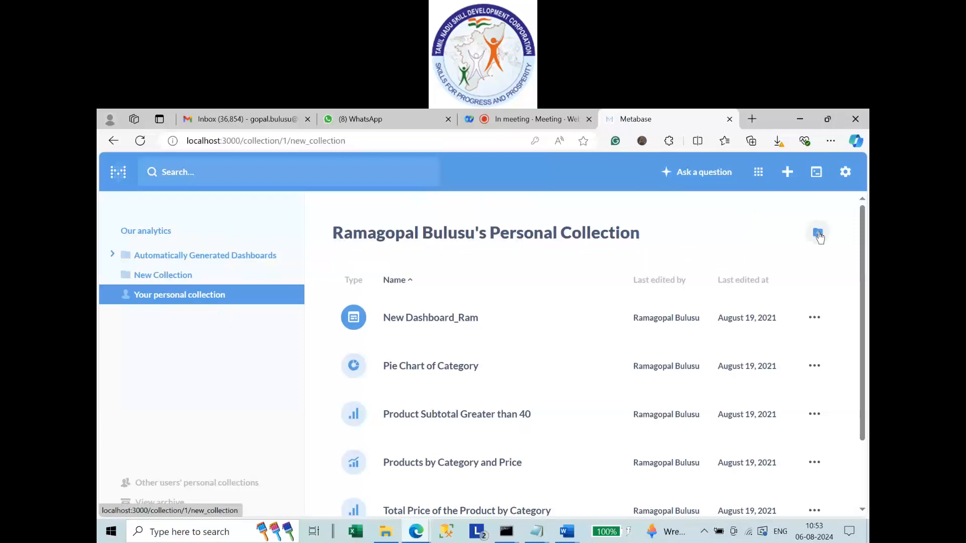
{"action": "type", "text": "NM Data Analytics"}
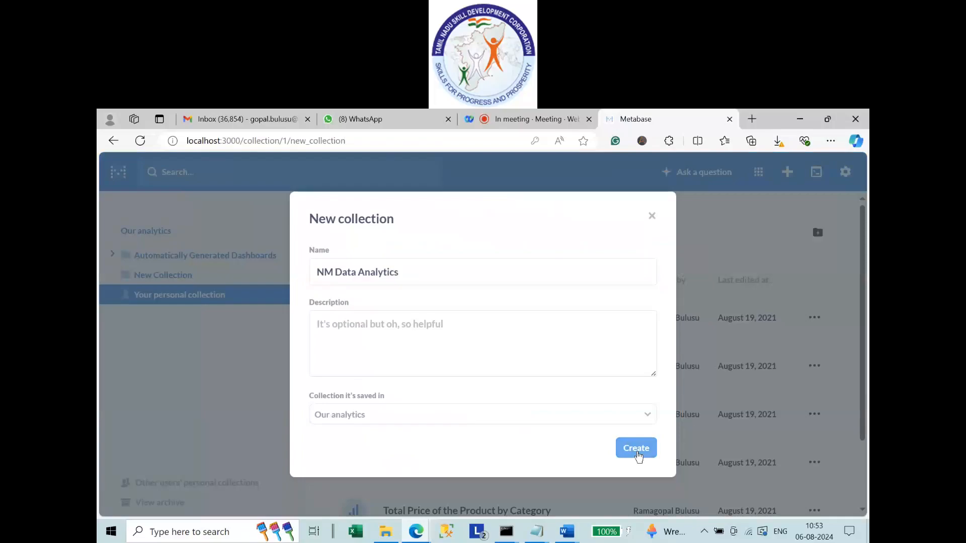
{"action": "left_click", "coordinate": [637, 449]}
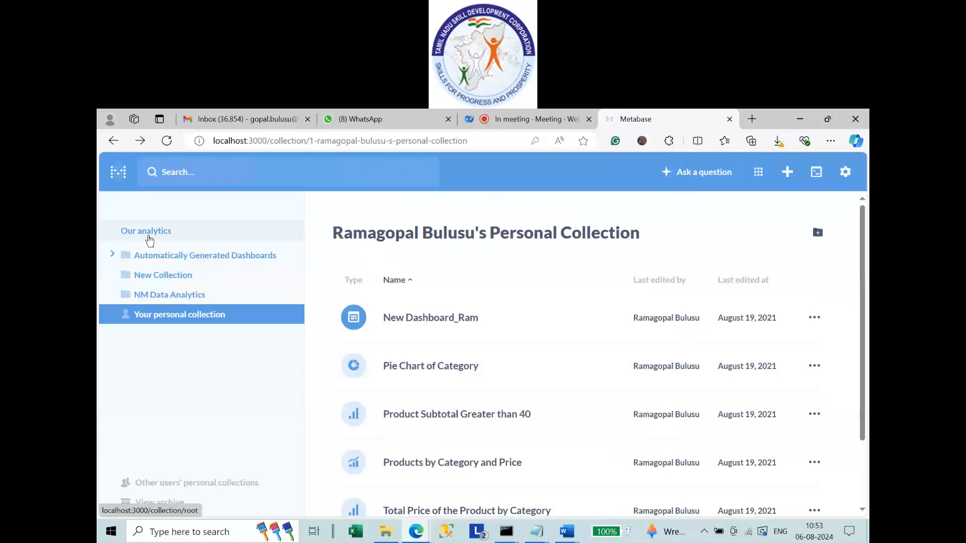
Open the empty NM Data Analytics collection from the sidebar.
{"action": "left_click", "coordinate": [201, 294]}
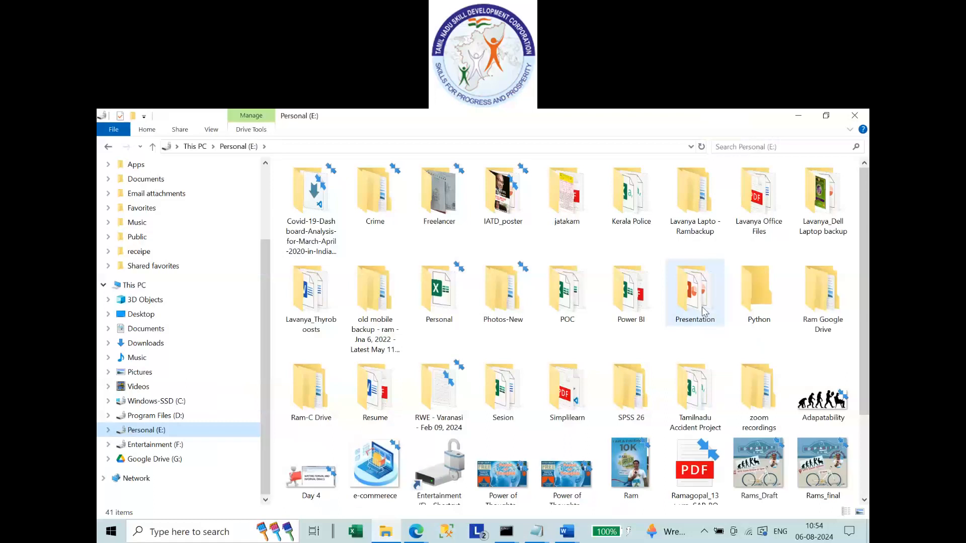
Return to the NM Data Analytics collection in Metabase, which shows 'Nothing to see yet'.
{"action": "left_click", "coordinate": [160, 297]}
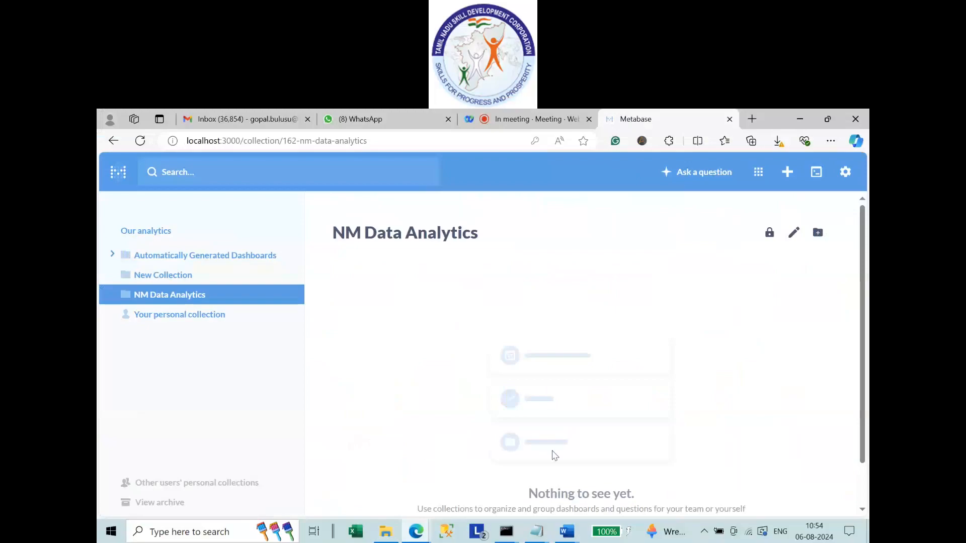
Build a simple count question on nm_data_analytics' Global Store table, showing 51,290 rows.
{"action": "left_click", "coordinate": [788, 173]}
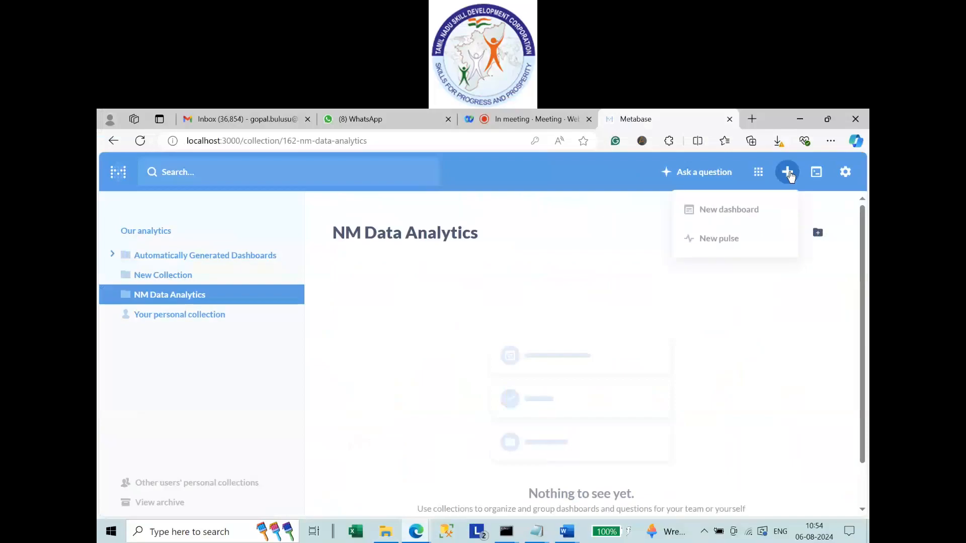
{"action": "left_click", "coordinate": [704, 172]}
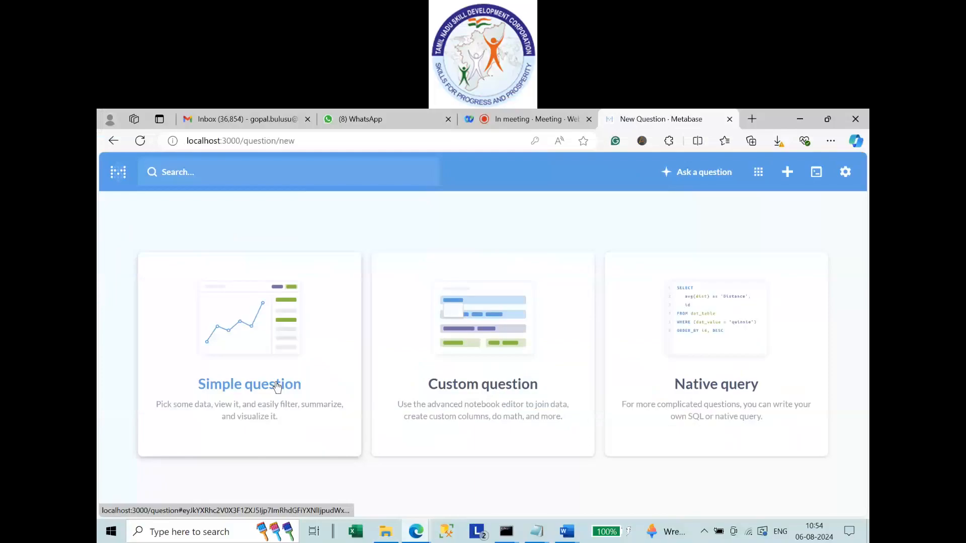
{"action": "left_click", "coordinate": [277, 387]}
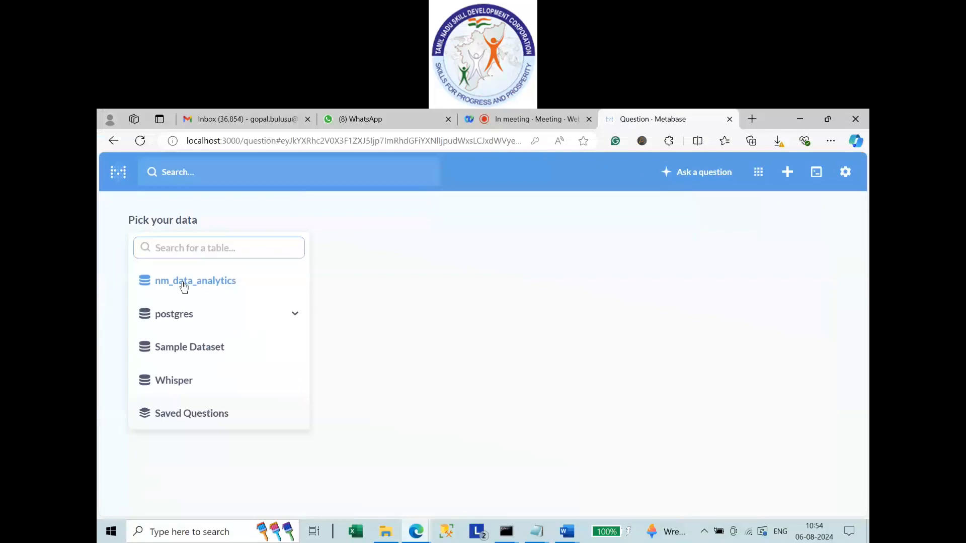
{"action": "left_click", "coordinate": [184, 282]}
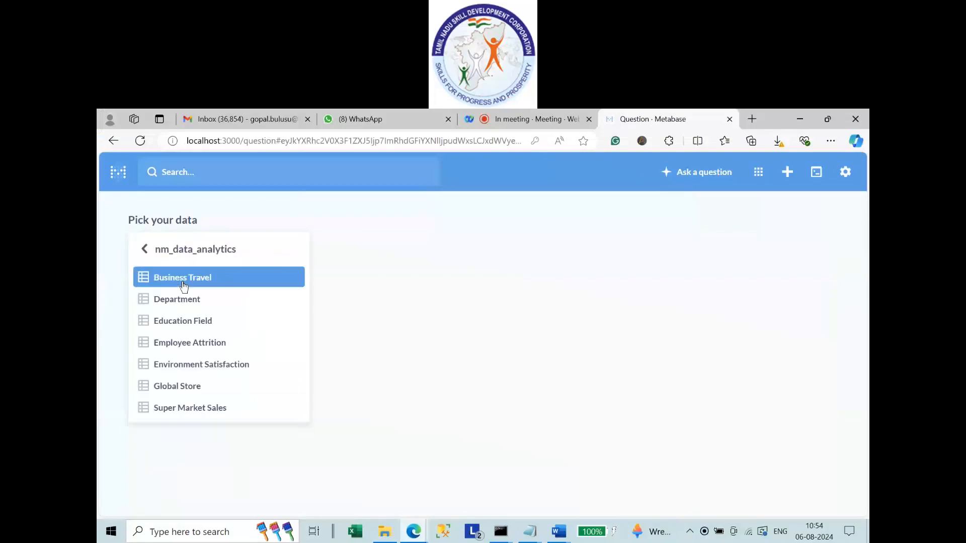
{"action": "left_click", "coordinate": [177, 386]}
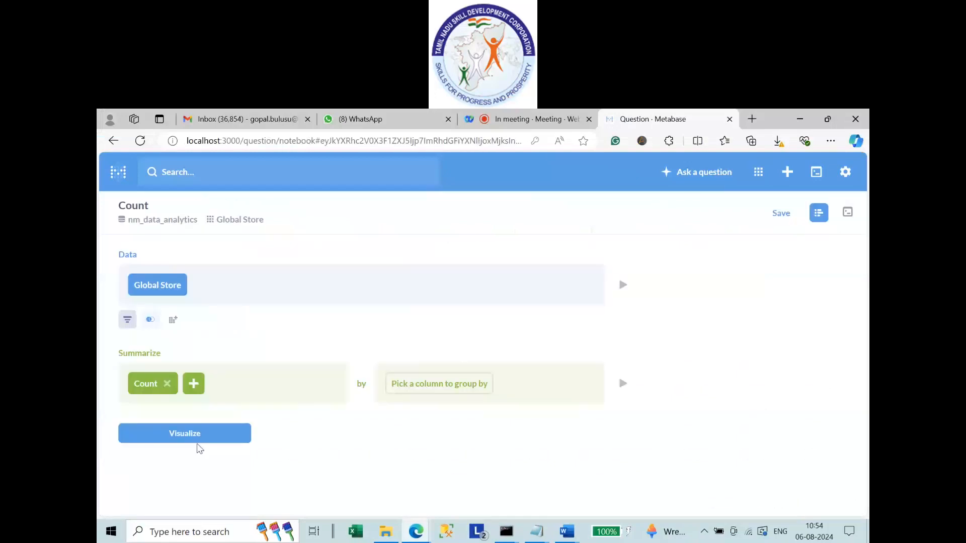
{"action": "left_click", "coordinate": [199, 441]}
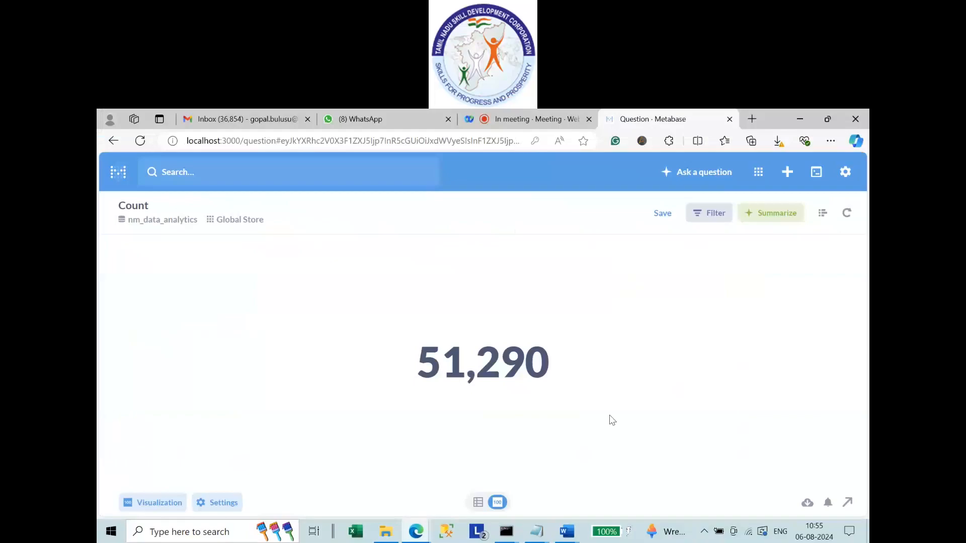
Save the count question as Row_Count.
{"action": "key", "text": "ctrl+s"}
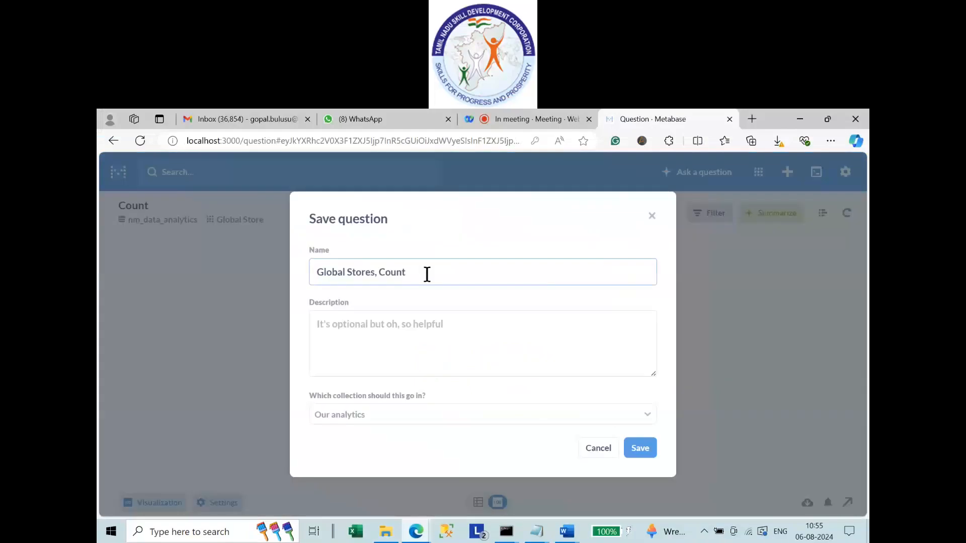
{"action": "key", "text": "ctrl+a"}
{"action": "type", "text": "Row "}
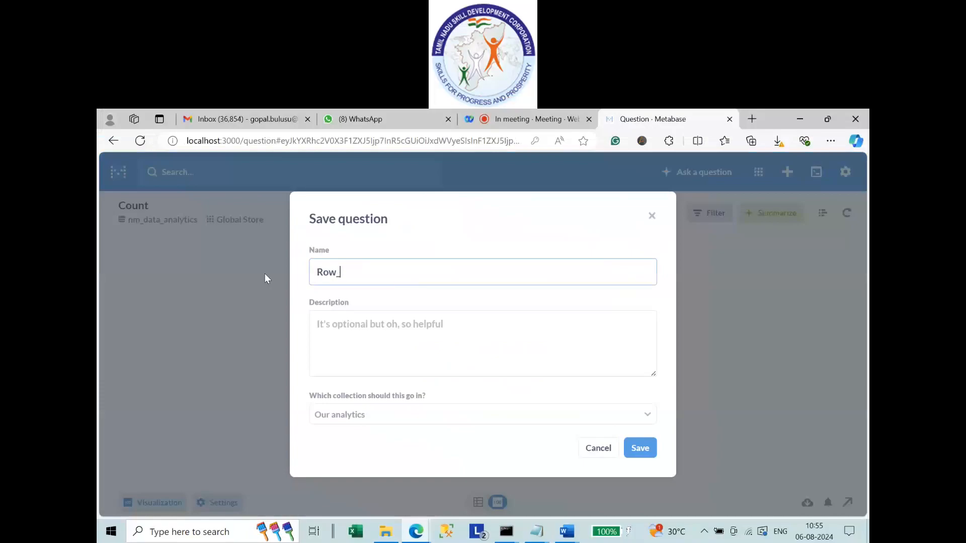
{"action": "type", "text": "Count"}
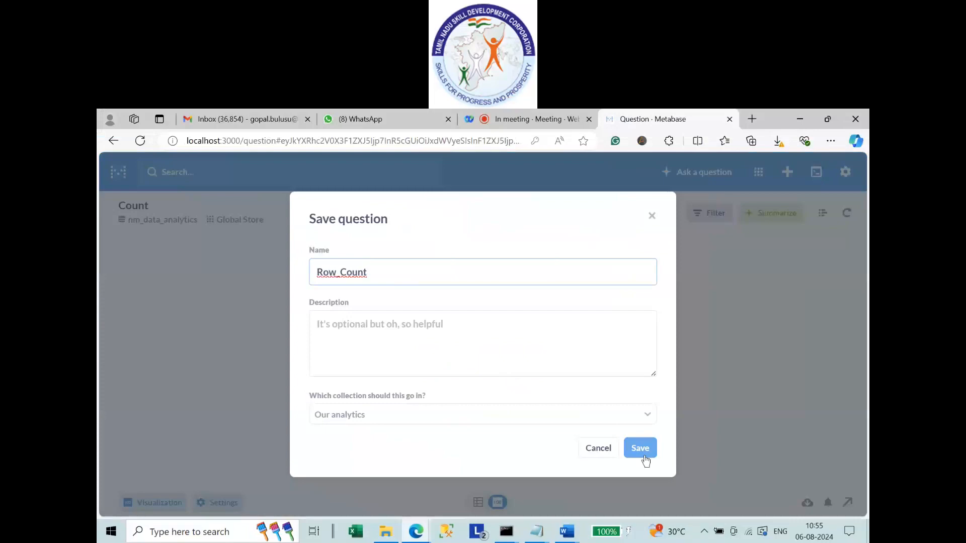
{"action": "left_click", "coordinate": [644, 455]}
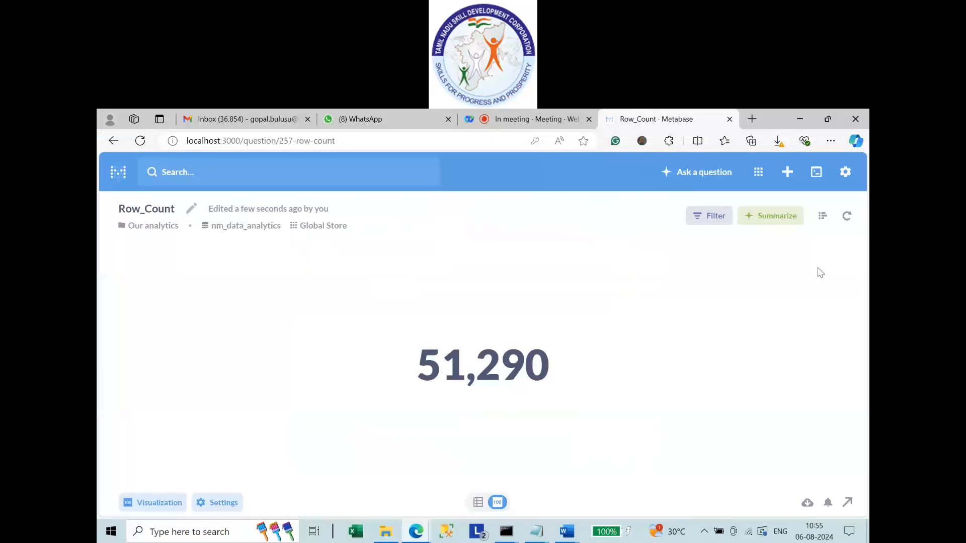
Move the Row_Count question from Our analytics into the NM Data Analytics collection.
{"action": "left_click", "coordinate": [120, 176]}
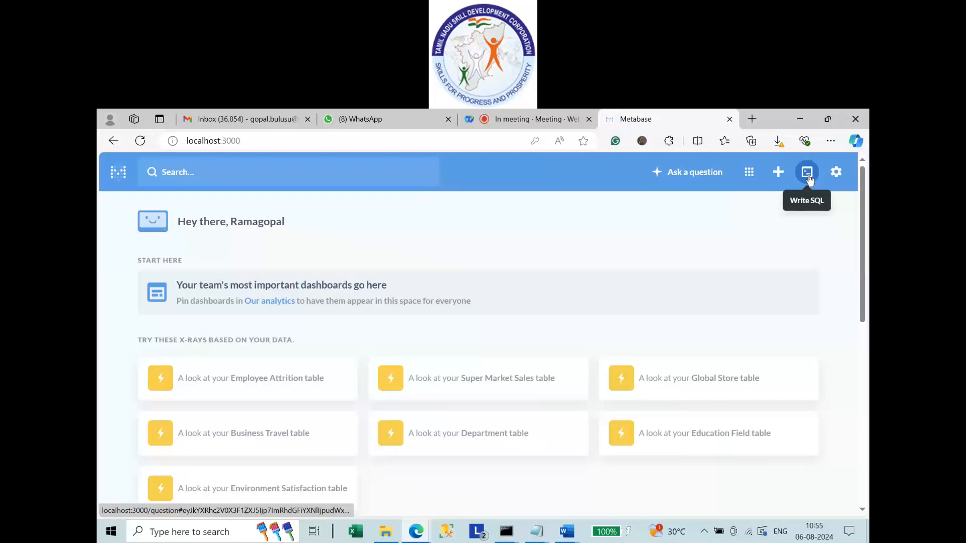
{"action": "left_click", "coordinate": [270, 301]}
{"action": "left_click", "coordinate": [168, 296]}
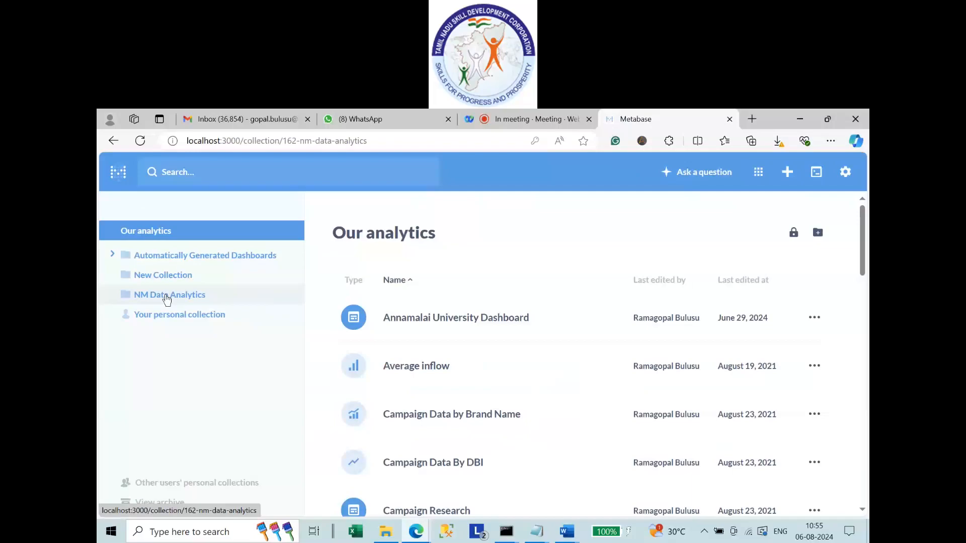
{"action": "left_click", "coordinate": [149, 234]}
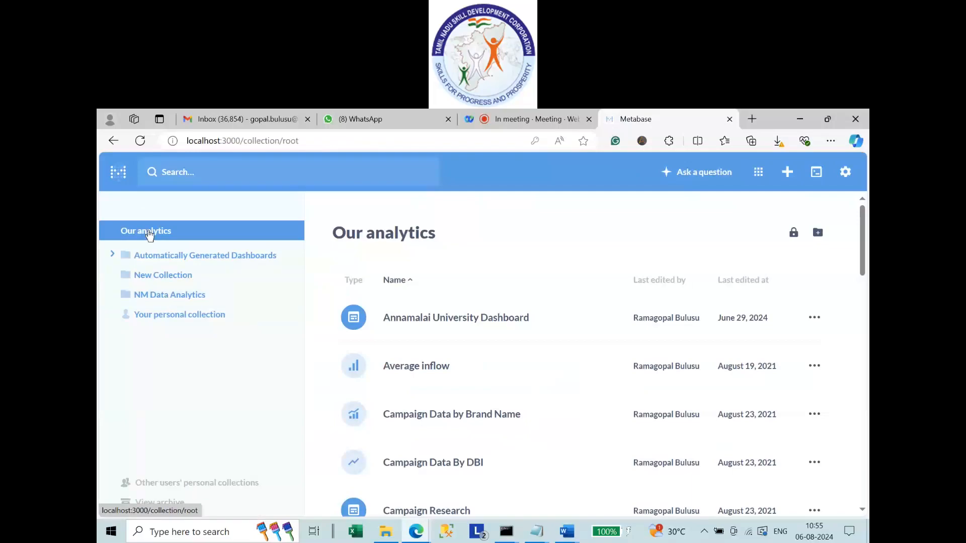
{"action": "left_click_drag", "start_coordinate": [862, 237], "coordinate": [862, 411]}
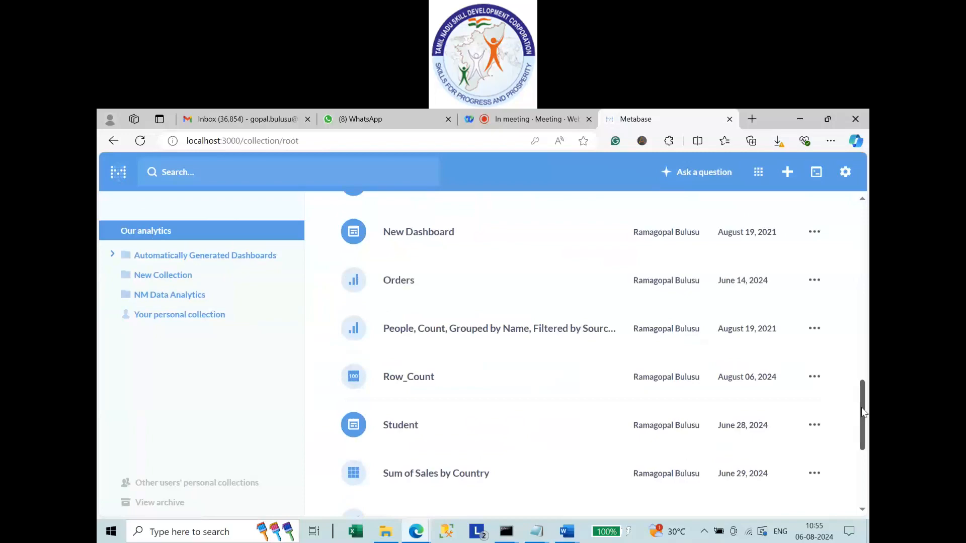
{"action": "scroll", "coordinate": [775, 346], "scroll_direction": "down", "scroll_amount": 1}
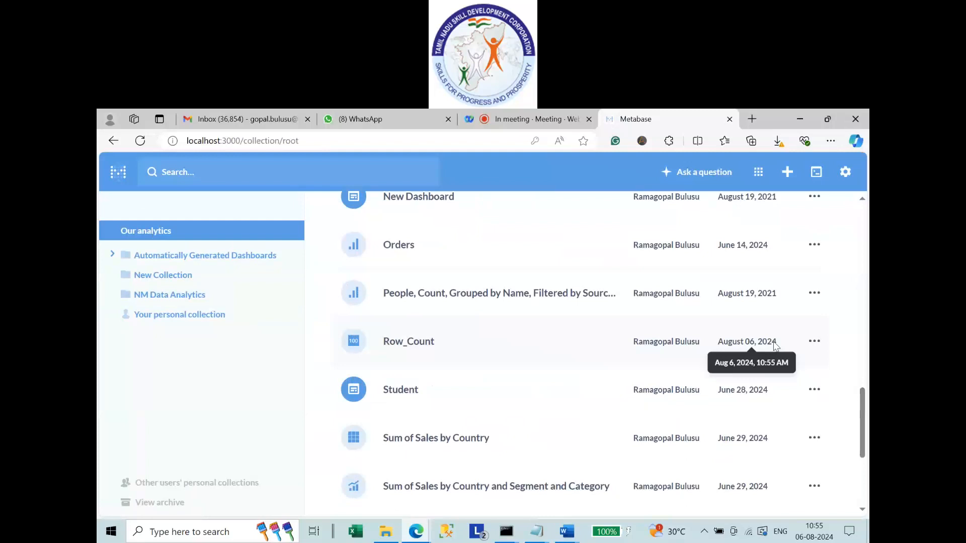
{"action": "left_click", "coordinate": [814, 341]}
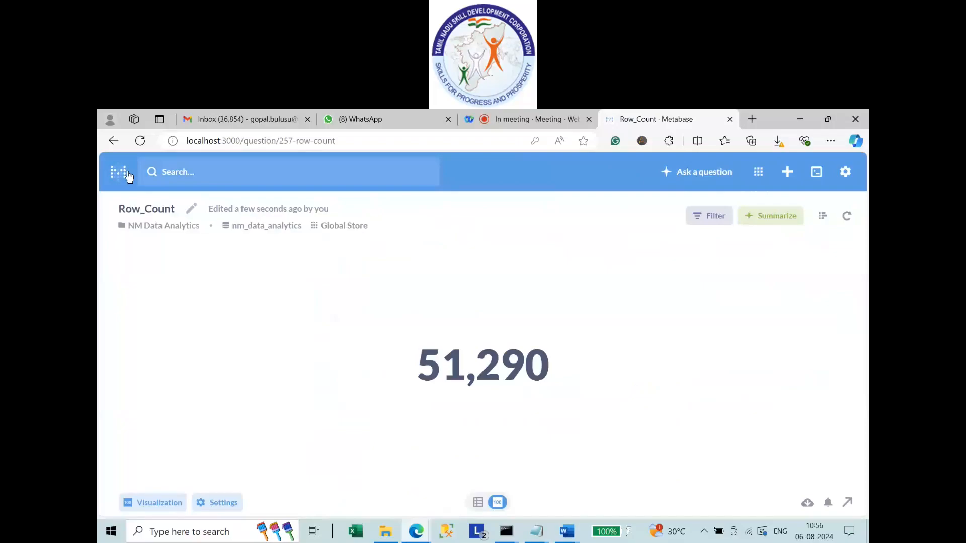
Go back to the home page and open the Our analytics collection.
{"action": "left_click", "coordinate": [119, 172]}
{"action": "scroll", "coordinate": [703, 387], "scroll_direction": "down", "scroll_amount": 5}
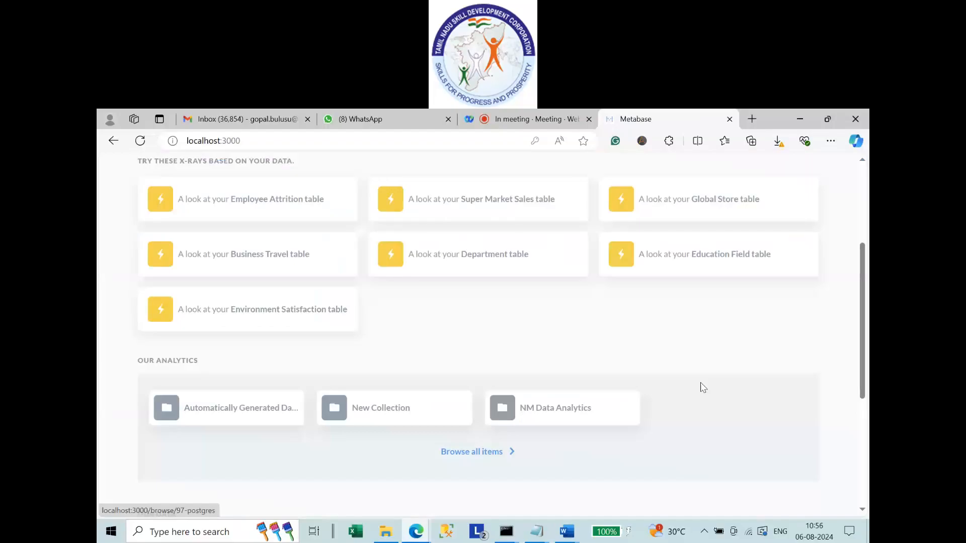
{"action": "left_click", "coordinate": [703, 388]}
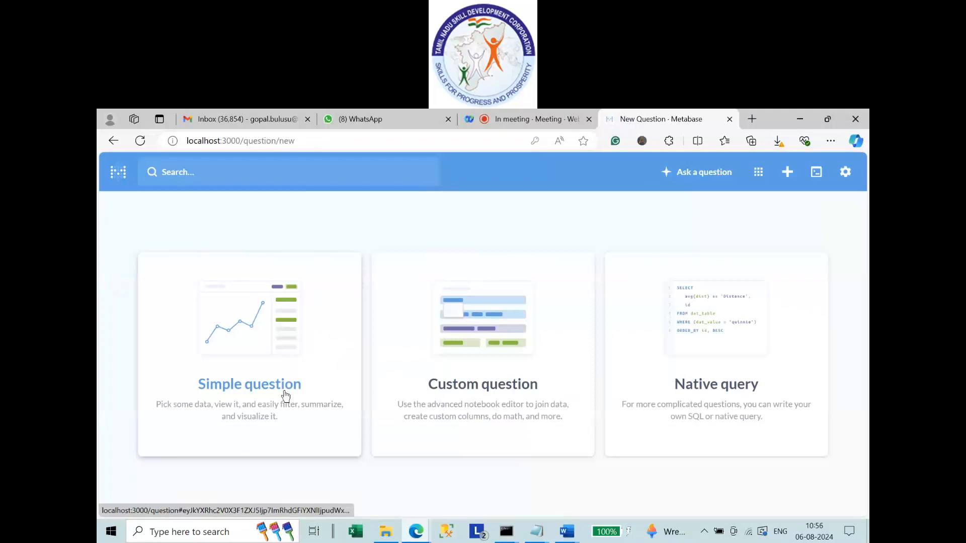
Start a simple Global Store question summarizing Sum of Sales and Average of Sales.
{"action": "left_click", "coordinate": [285, 396]}
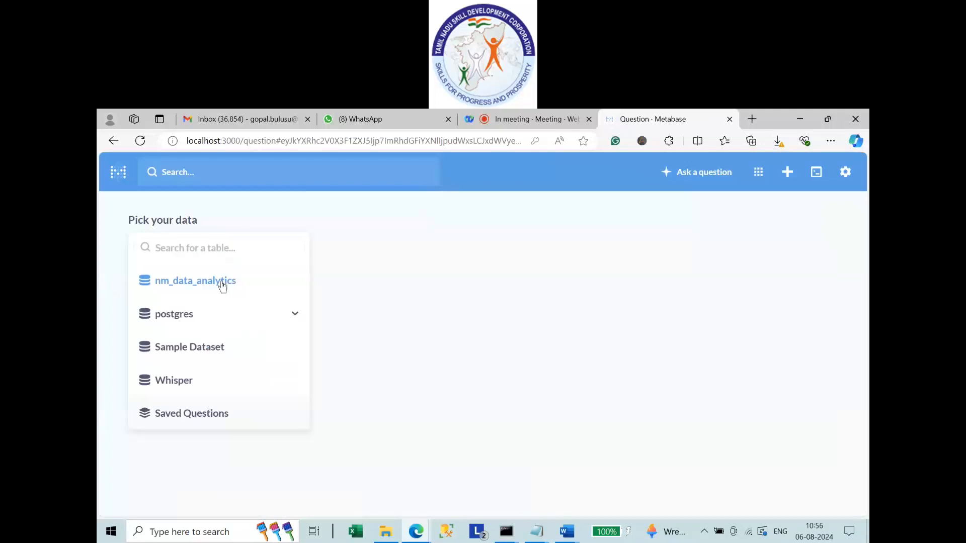
{"action": "left_click", "coordinate": [222, 285]}
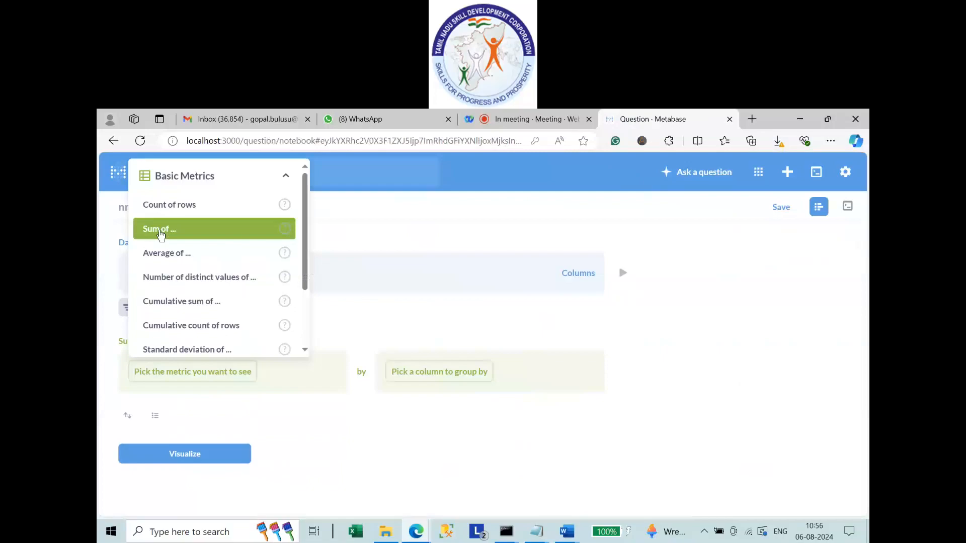
{"action": "left_click", "coordinate": [160, 230]}
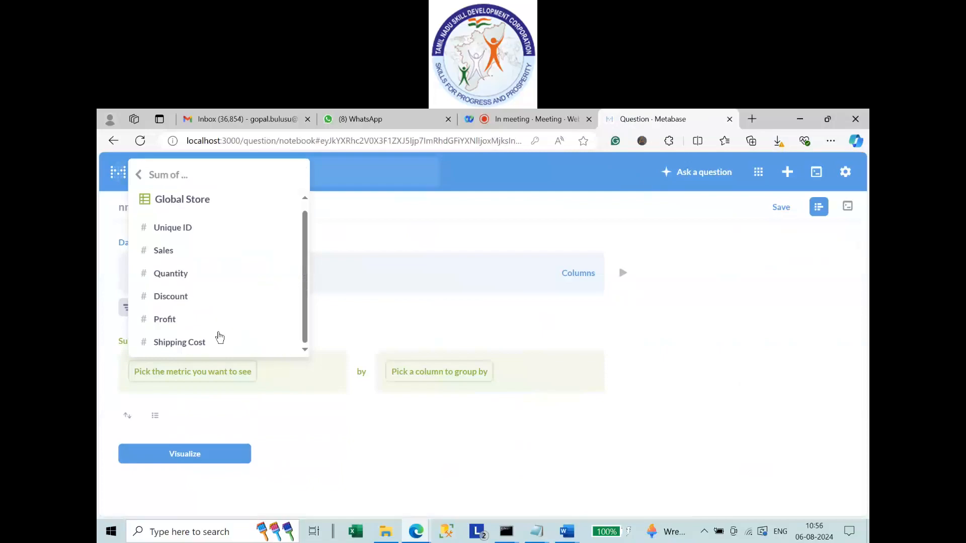
{"action": "left_click", "coordinate": [163, 250]}
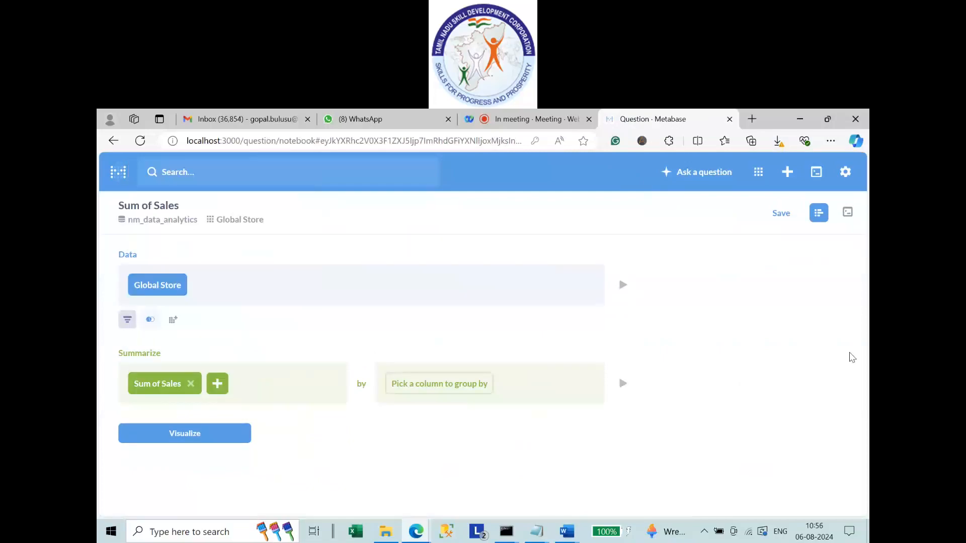
{"action": "left_click", "coordinate": [218, 384]}
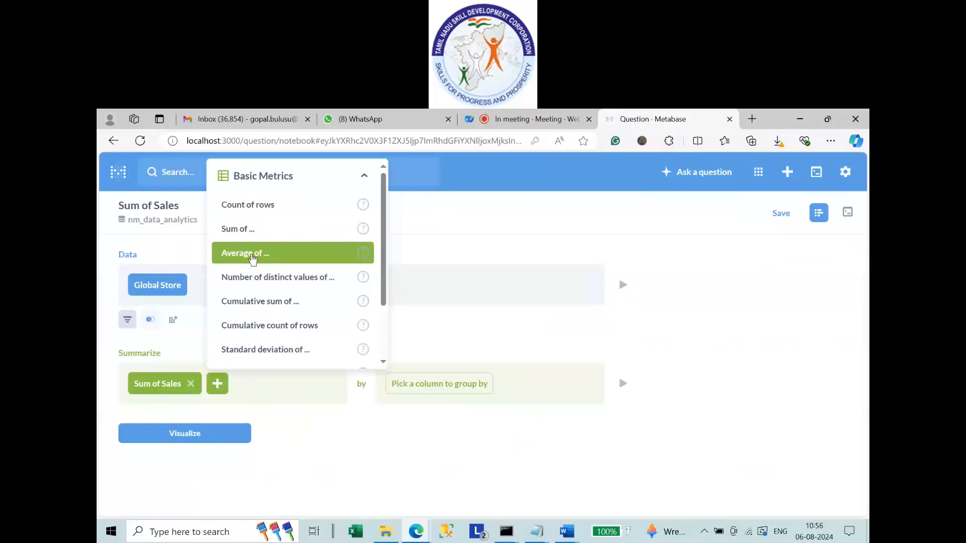
{"action": "left_click", "coordinate": [252, 259]}
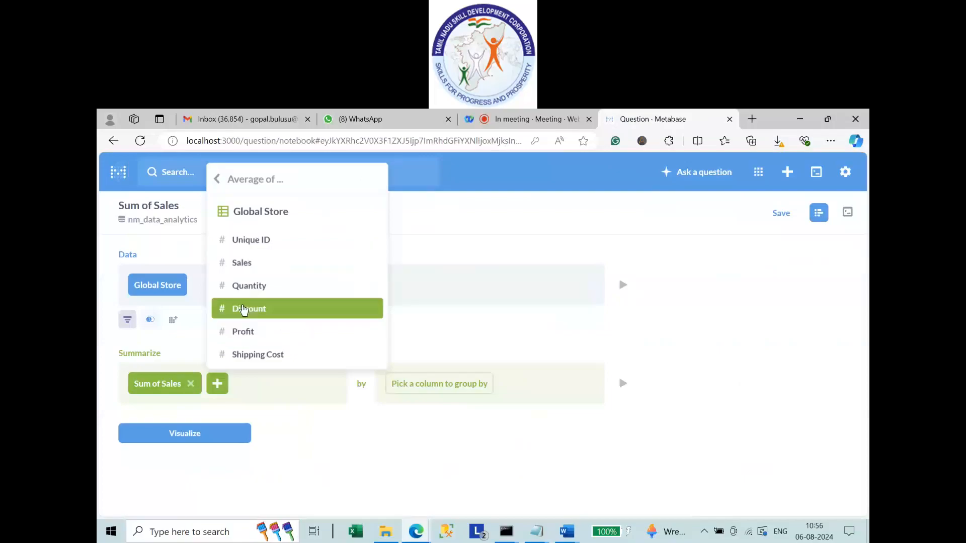
{"action": "left_click", "coordinate": [242, 262]}
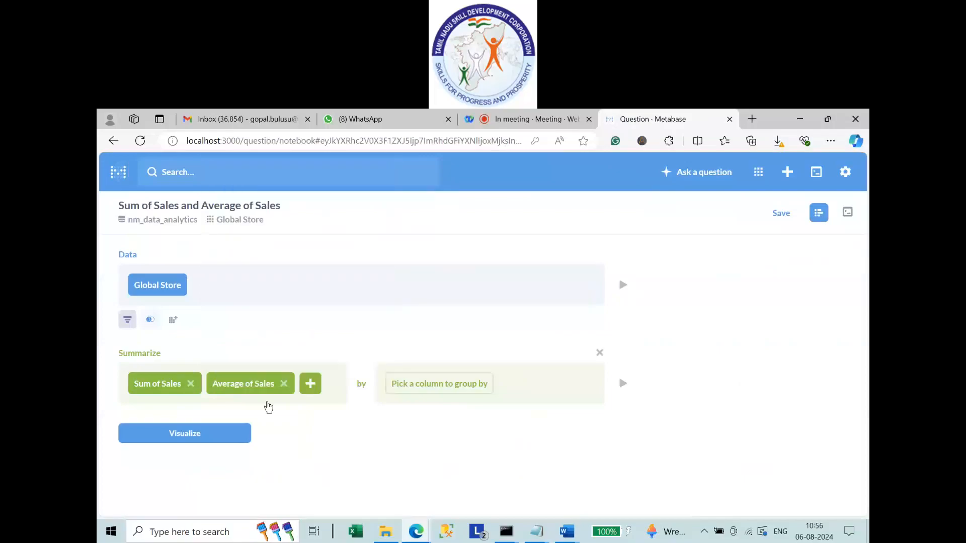
Group both metrics by Country and visualize the results.
{"action": "left_click", "coordinate": [471, 387]}
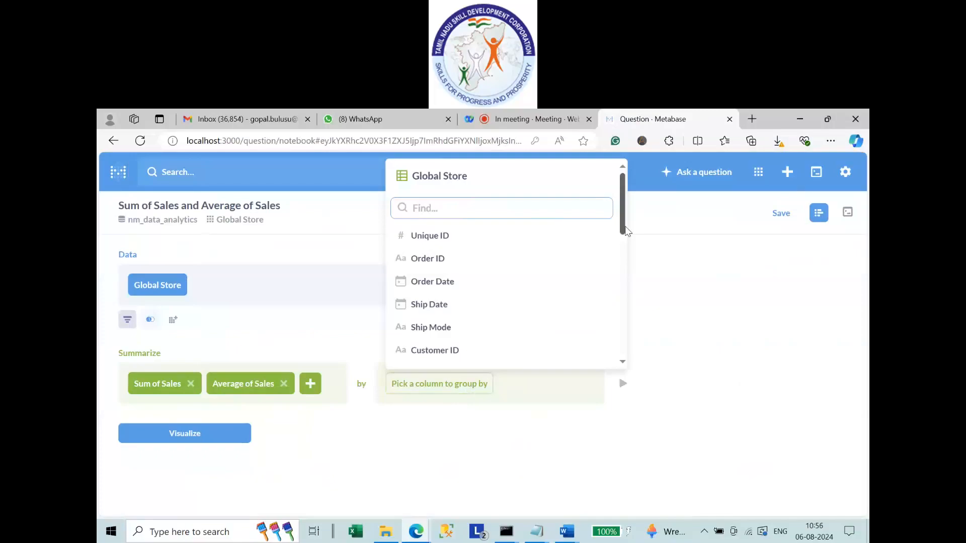
{"action": "left_click_drag", "start_coordinate": [626, 230], "coordinate": [623, 279]}
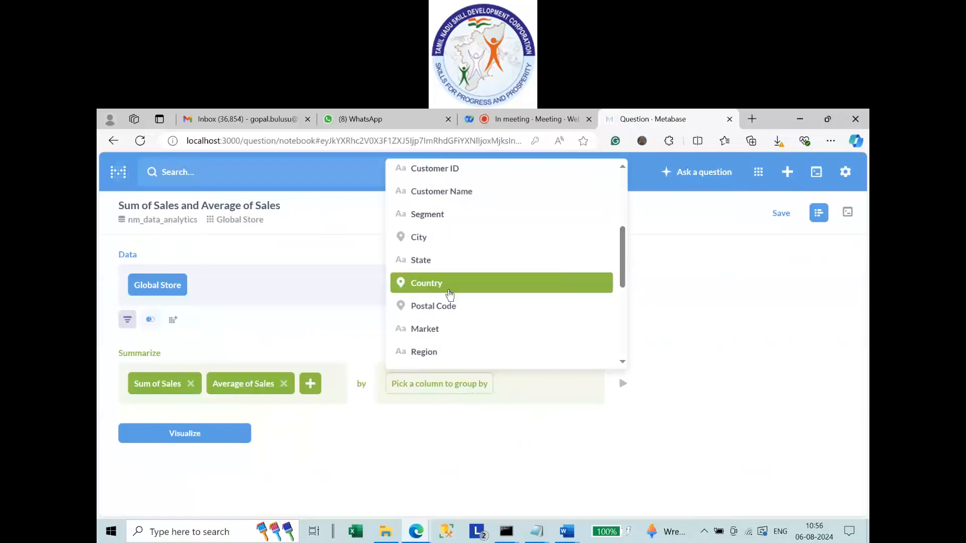
{"action": "left_click", "coordinate": [450, 295]}
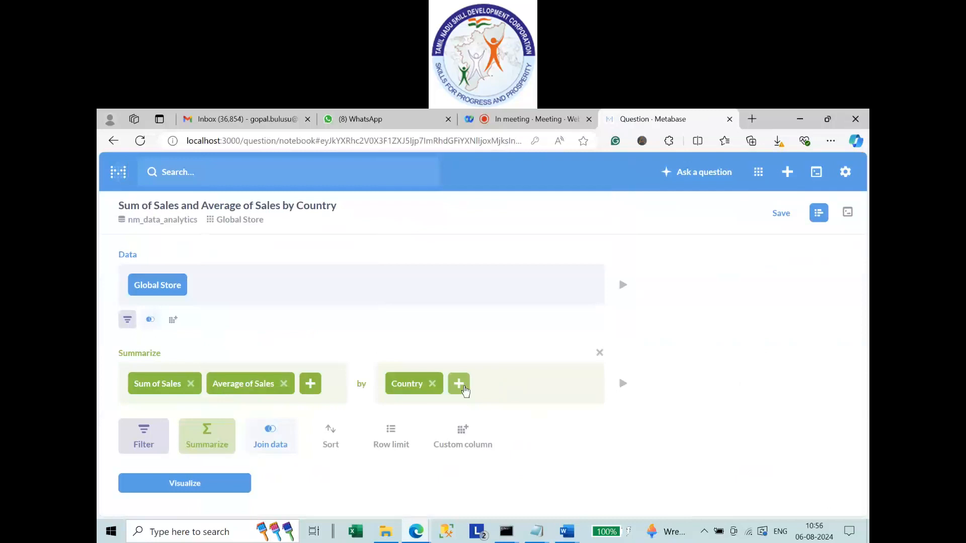
{"action": "left_click", "coordinate": [175, 485]}
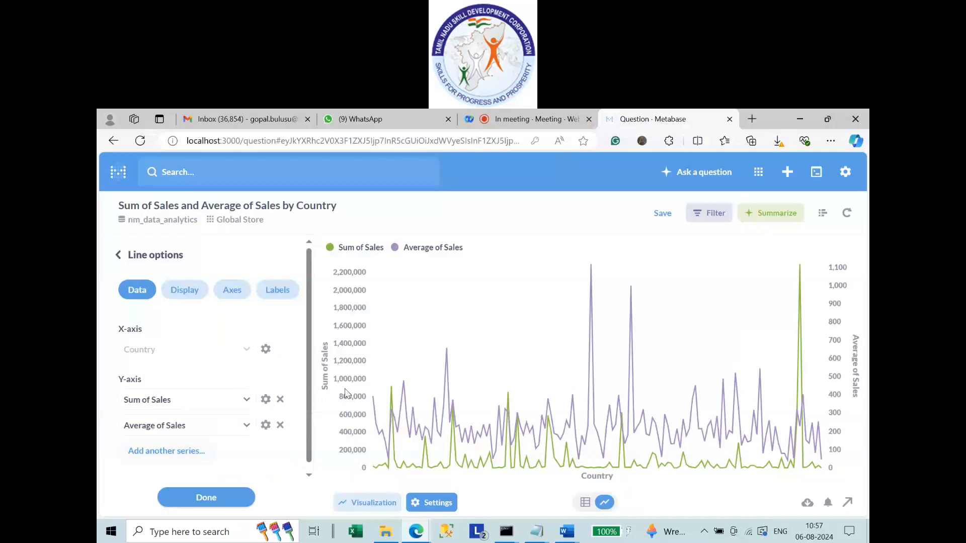
Add Average of Sales as a second series on the line chart.
{"action": "left_click", "coordinate": [166, 451]}
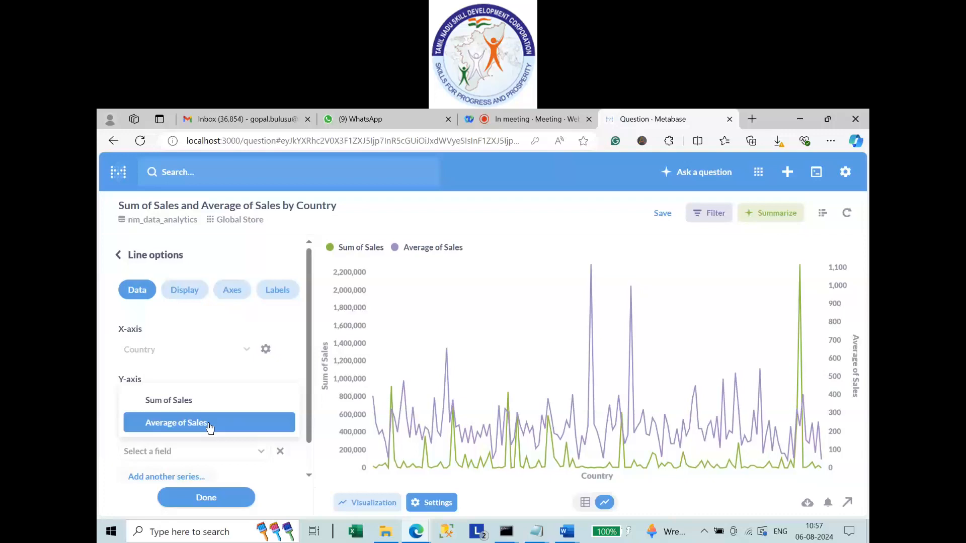
{"action": "left_click", "coordinate": [210, 428]}
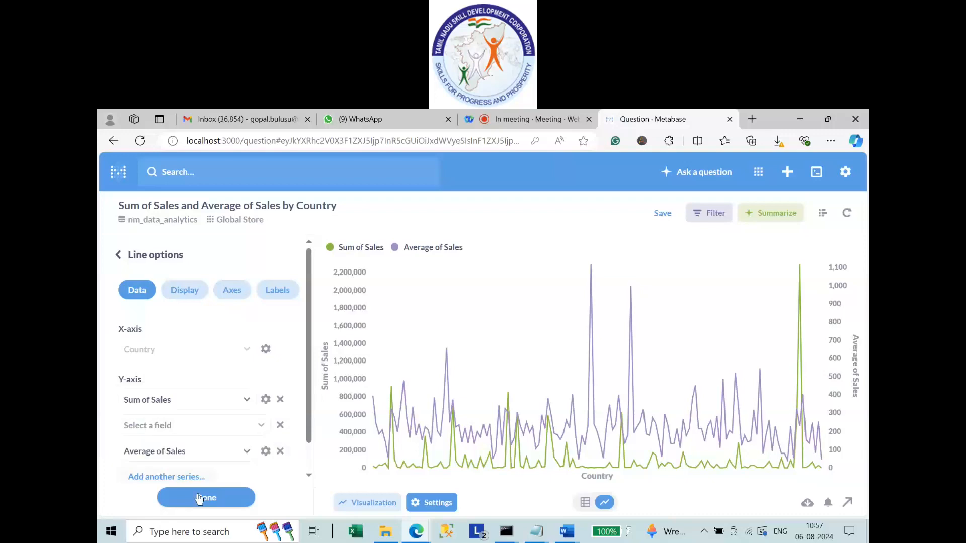
{"action": "left_click", "coordinate": [200, 498]}
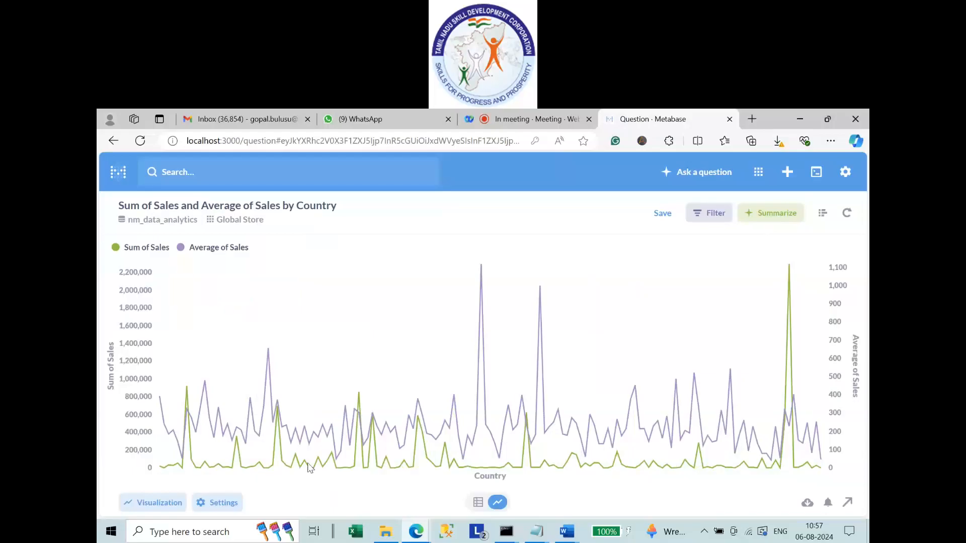
Switch the visualization to a table of countries, then reopen the notebook editor.
{"action": "left_click", "coordinate": [154, 502]}
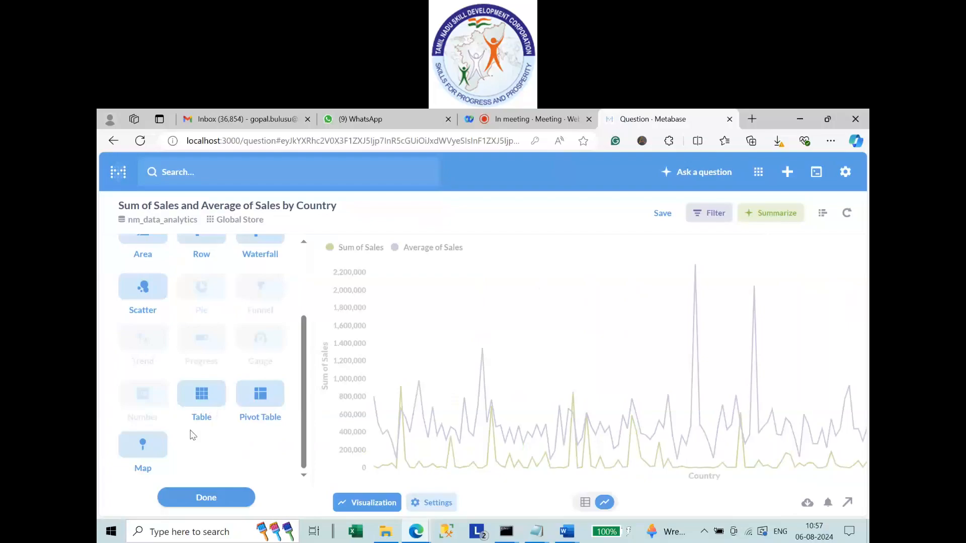
{"action": "left_click", "coordinate": [202, 397]}
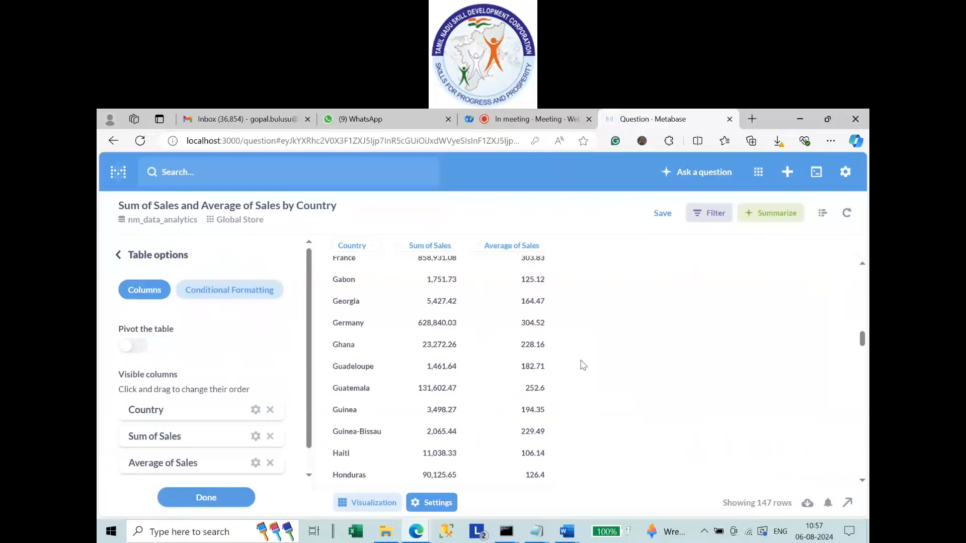
{"action": "scroll", "coordinate": [583, 365], "scroll_direction": "up", "scroll_amount": 15}
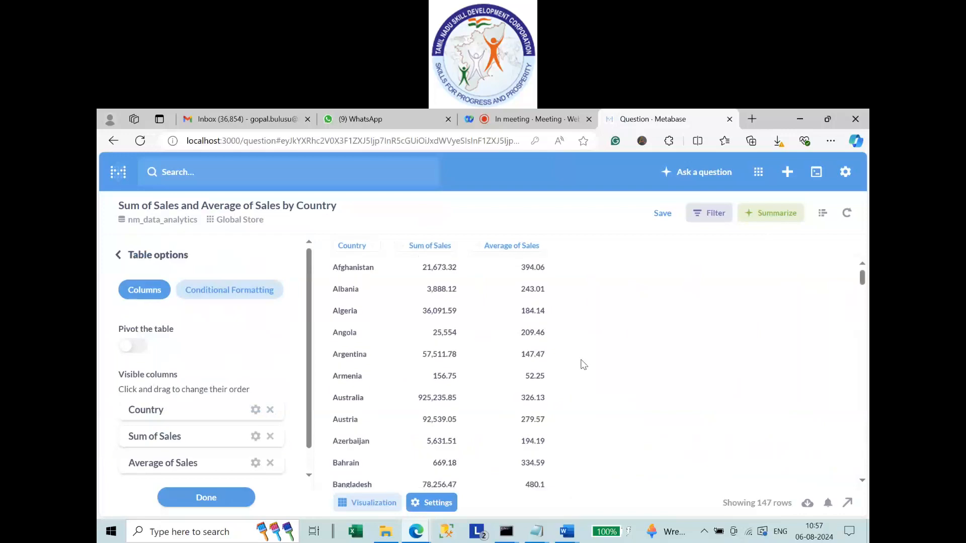
{"action": "left_click", "coordinate": [823, 215]}
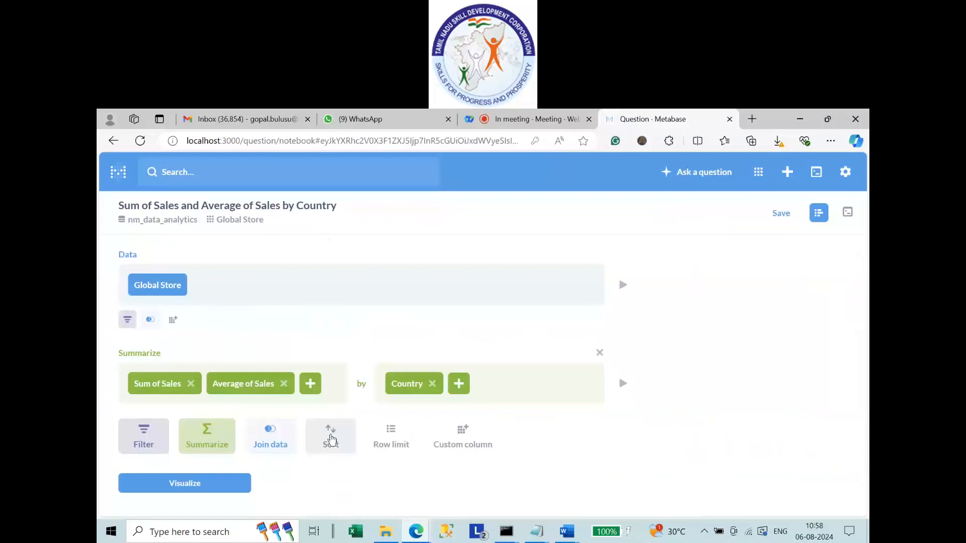
Add an ascending sort on Sum of Sales, run it, and reopen the notebook.
{"action": "left_click", "coordinate": [331, 436]}
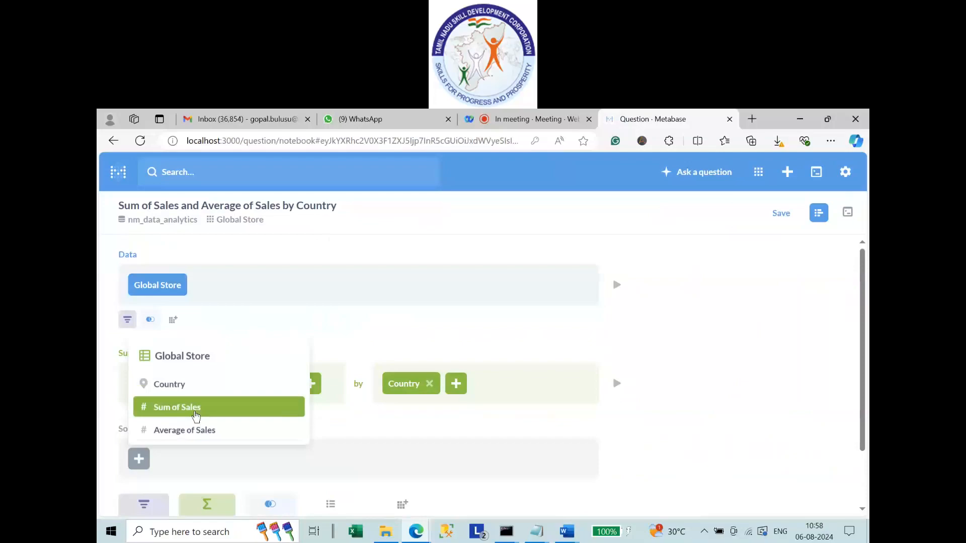
{"action": "left_click", "coordinate": [196, 410]}
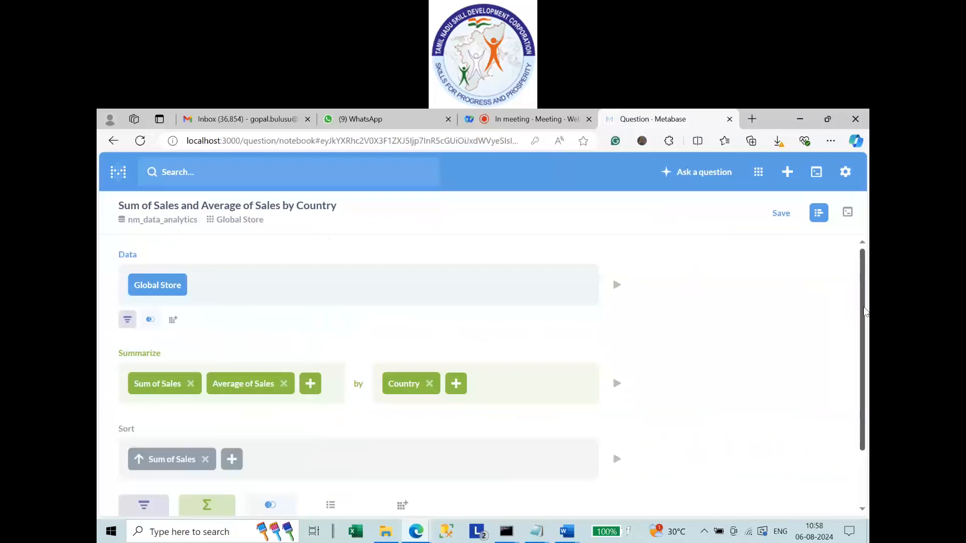
{"action": "scroll", "coordinate": [864, 311], "scroll_direction": "down", "scroll_amount": 3}
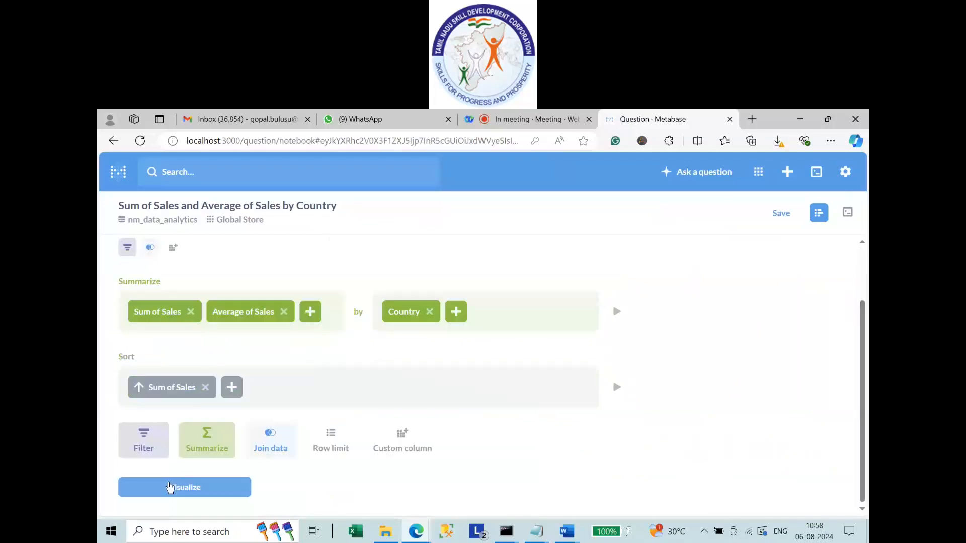
{"action": "left_click", "coordinate": [171, 488]}
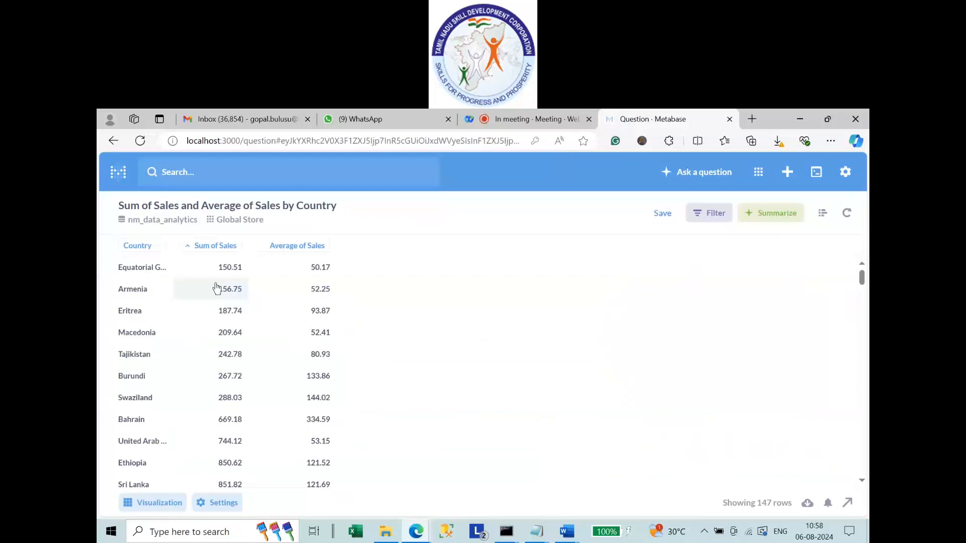
{"action": "left_click", "coordinate": [822, 214]}
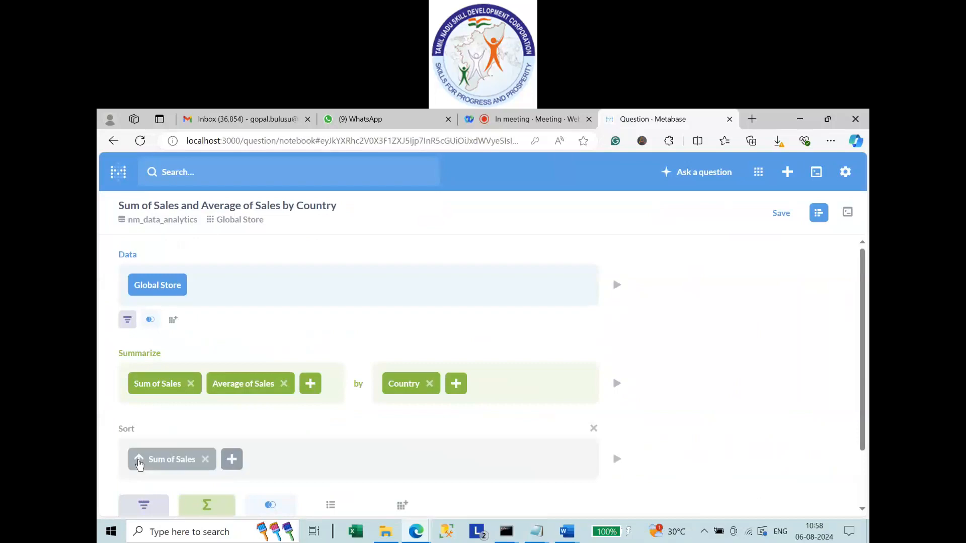
Flip the Sum of Sales sort to descending and review the 147 countries, United States first.
{"action": "left_click", "coordinate": [140, 463]}
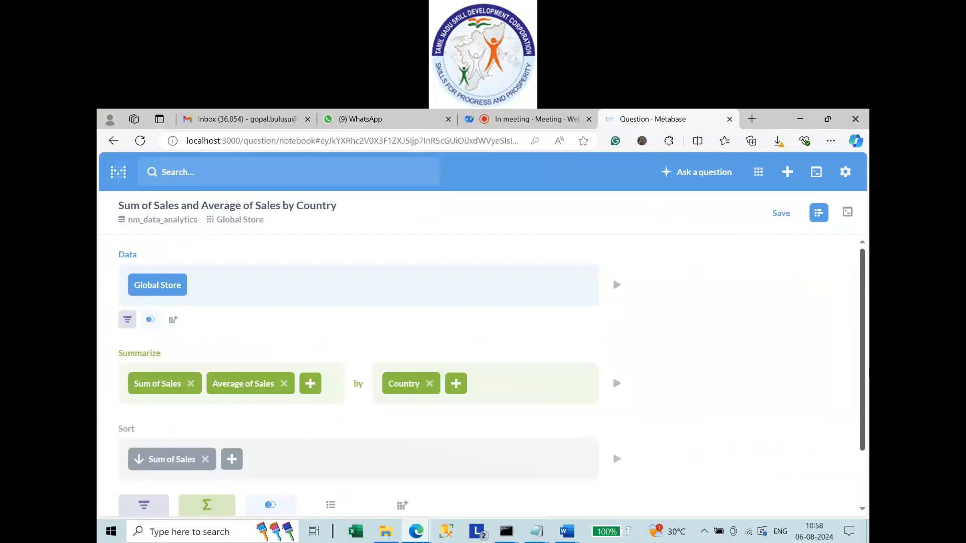
{"action": "scroll", "coordinate": [867, 440], "scroll_direction": "down", "scroll_amount": 2}
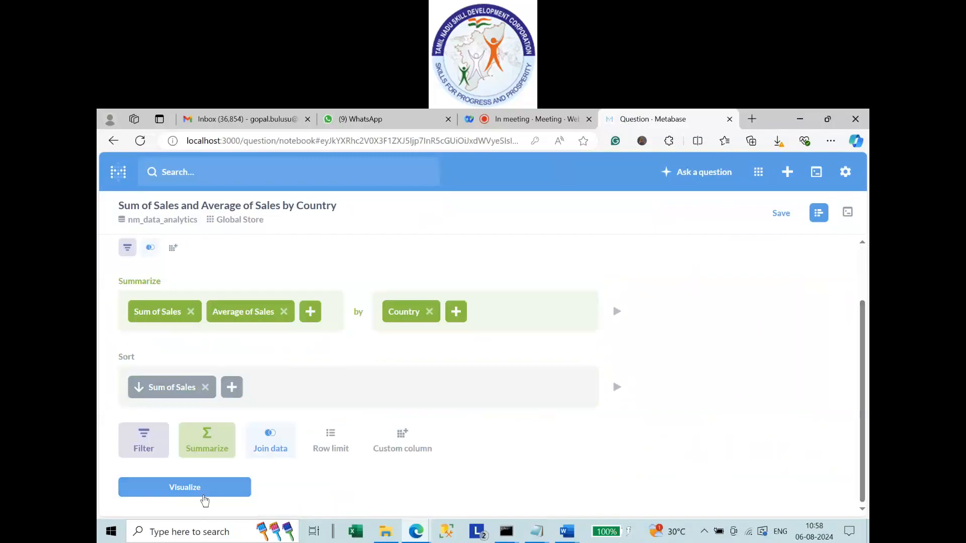
{"action": "left_click", "coordinate": [192, 489]}
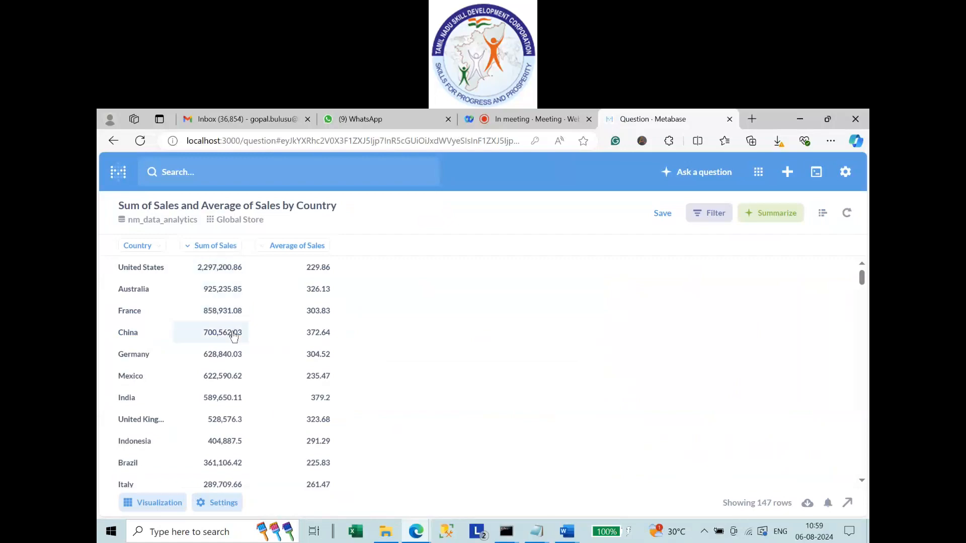
{"action": "scroll", "coordinate": [228, 338], "scroll_direction": "down", "scroll_amount": 20}
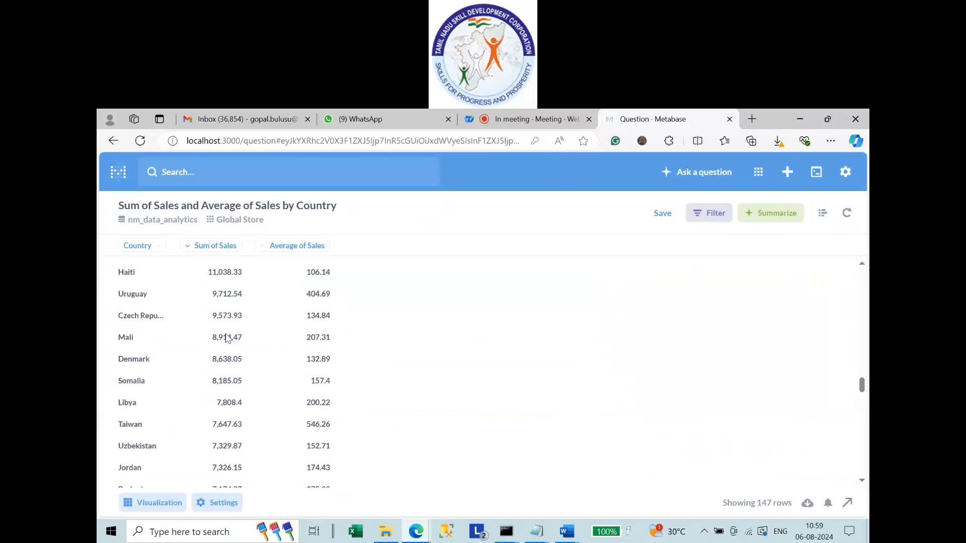
{"action": "scroll", "coordinate": [228, 338], "scroll_direction": "up", "scroll_amount": 20}
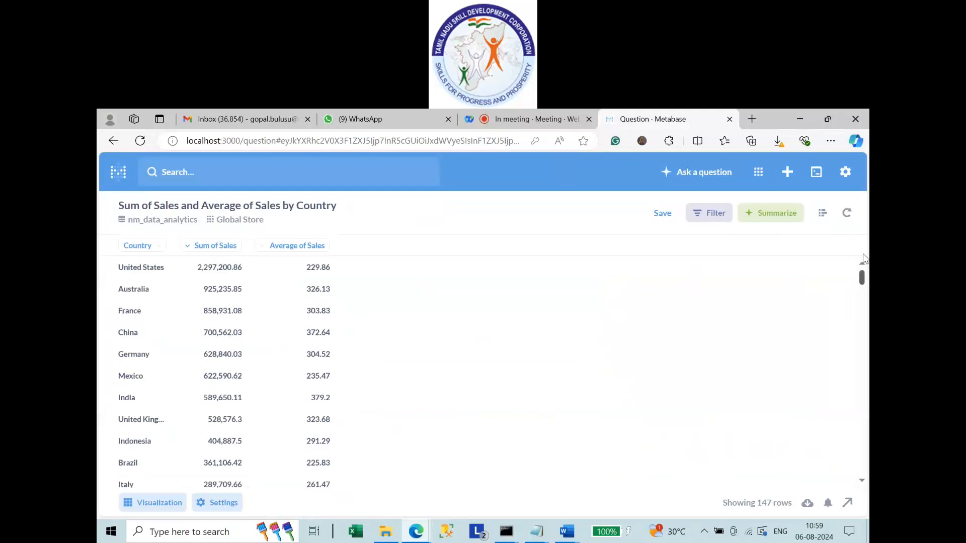
{"action": "left_click_drag", "start_coordinate": [862, 278], "coordinate": [789, 493]}
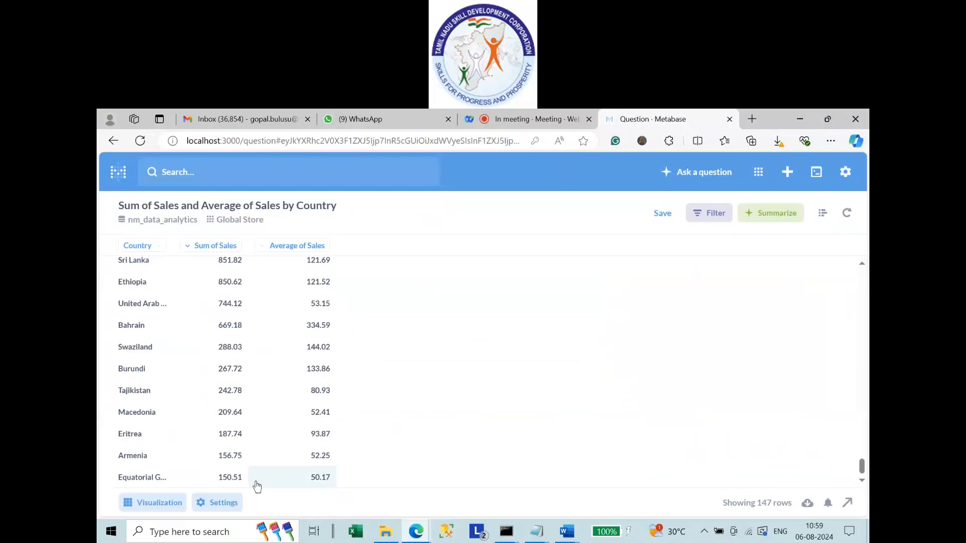
{"action": "scroll", "coordinate": [626, 361], "scroll_direction": "up", "scroll_amount": 20}
{"action": "scroll", "coordinate": [625, 361], "scroll_direction": "up", "scroll_amount": 10}
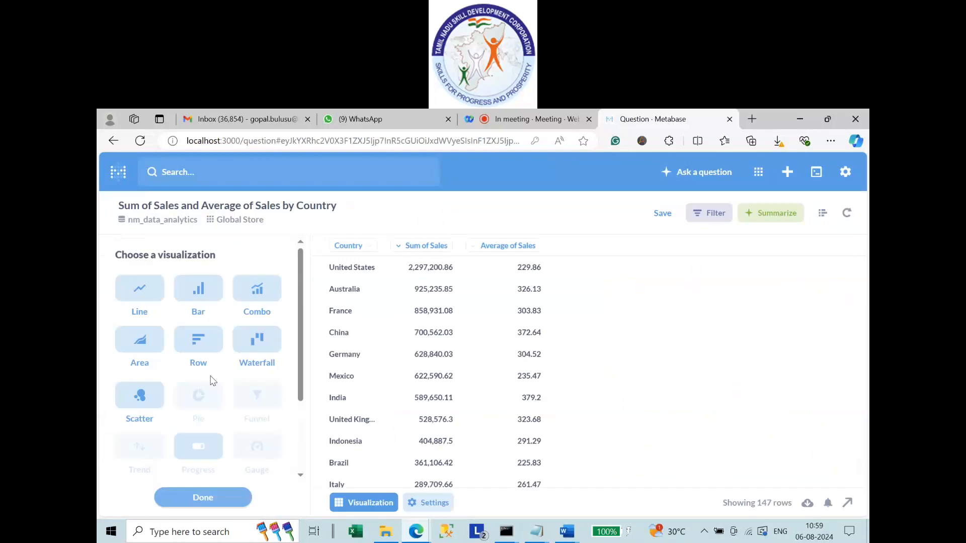
{"action": "left_click", "coordinate": [202, 296]}
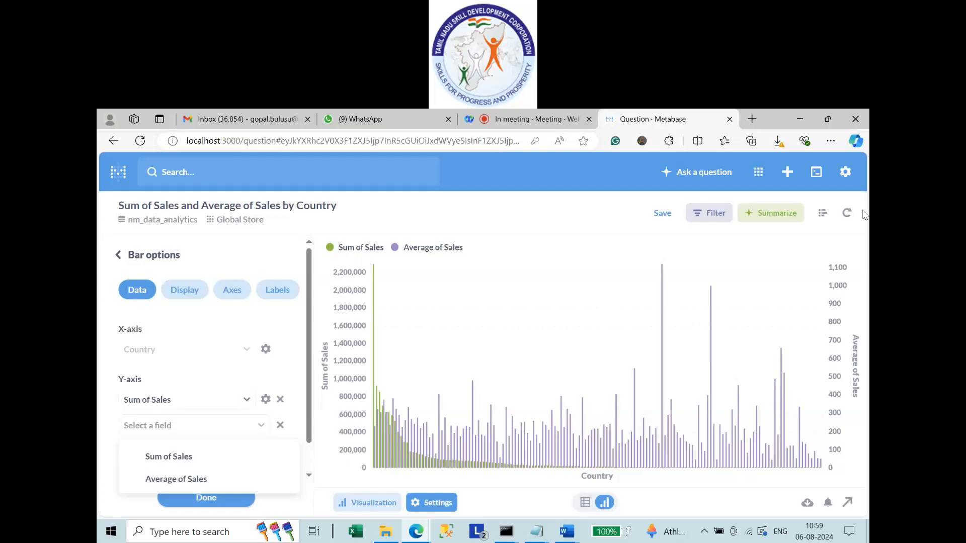
{"action": "left_click", "coordinate": [823, 213]}
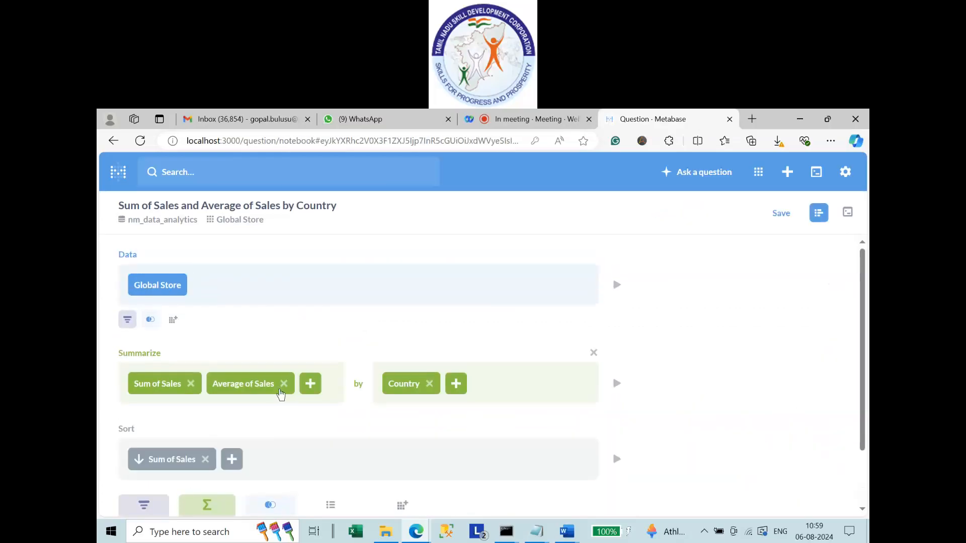
{"action": "left_click", "coordinate": [284, 384]}
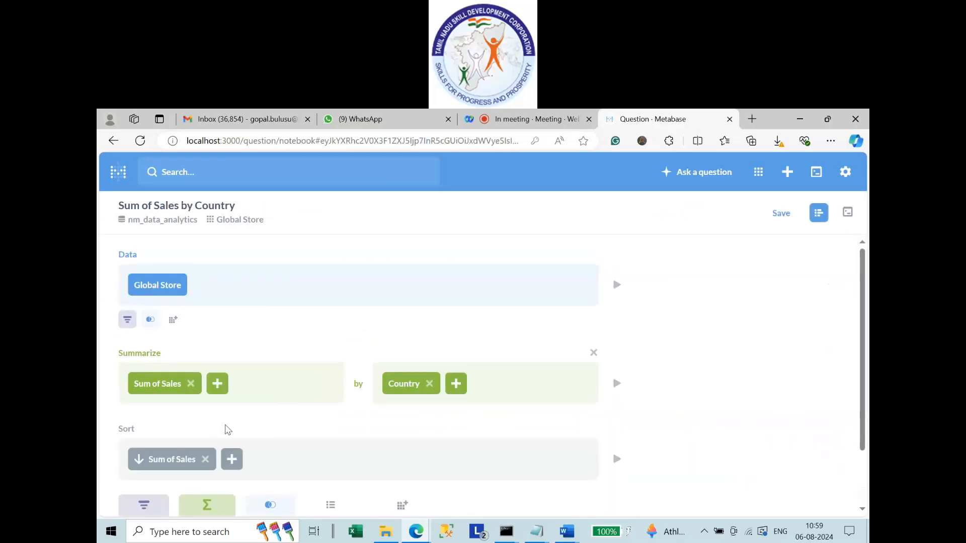
{"action": "left_click_drag", "start_coordinate": [865, 316], "coordinate": [868, 378]}
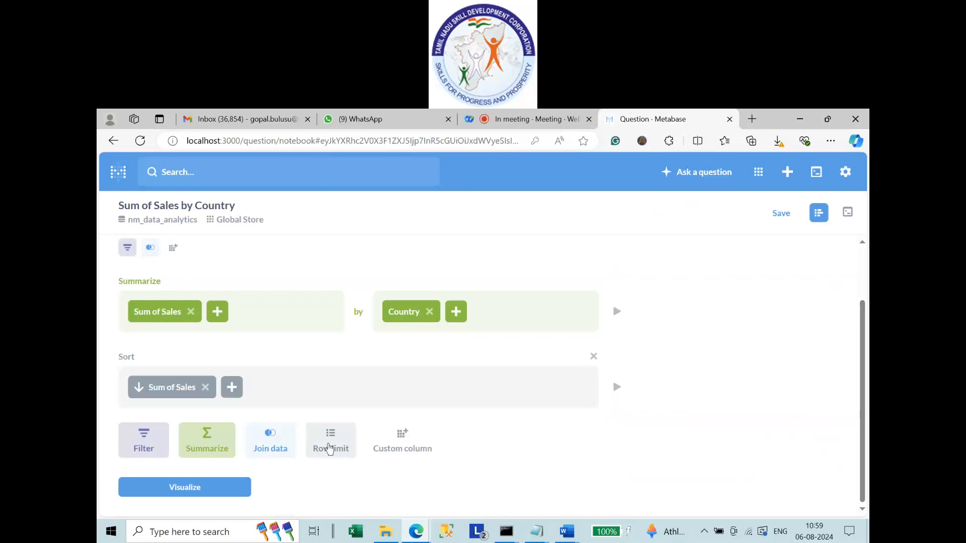
Add a row limit of 10 and run the query as a bar chart.
{"action": "left_click", "coordinate": [330, 449]}
{"action": "left_click", "coordinate": [160, 465]}
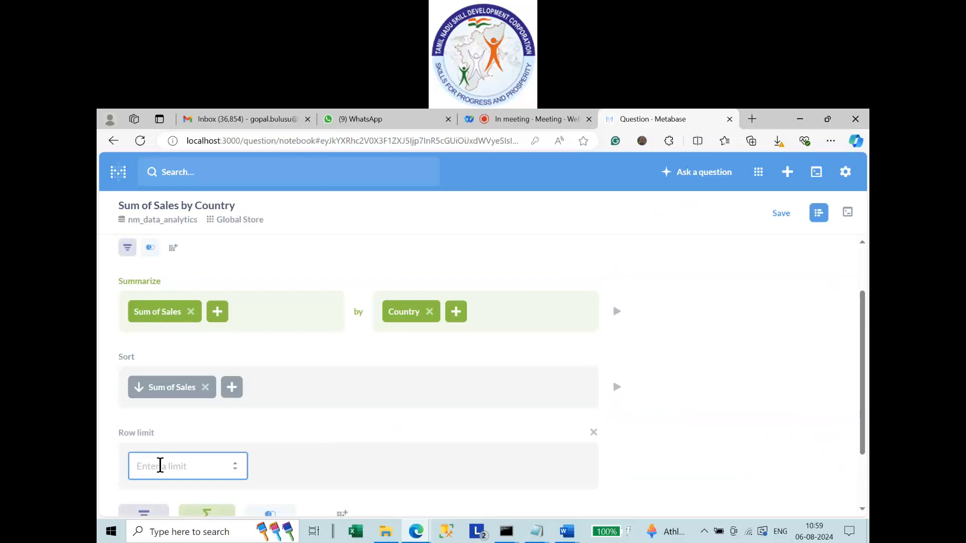
{"action": "type", "text": "10"}
{"action": "scroll", "coordinate": [269, 412], "scroll_direction": "down", "scroll_amount": 2}
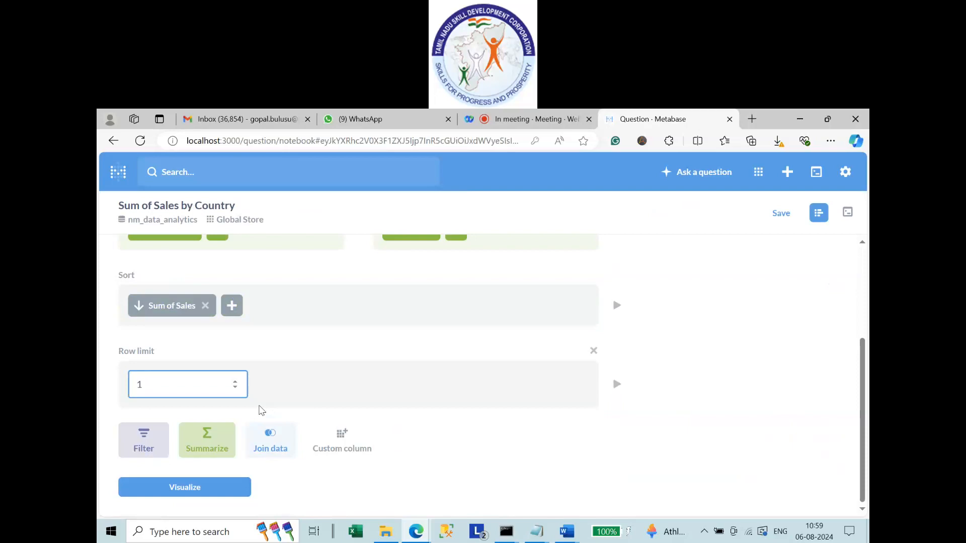
{"action": "left_click", "coordinate": [197, 488]}
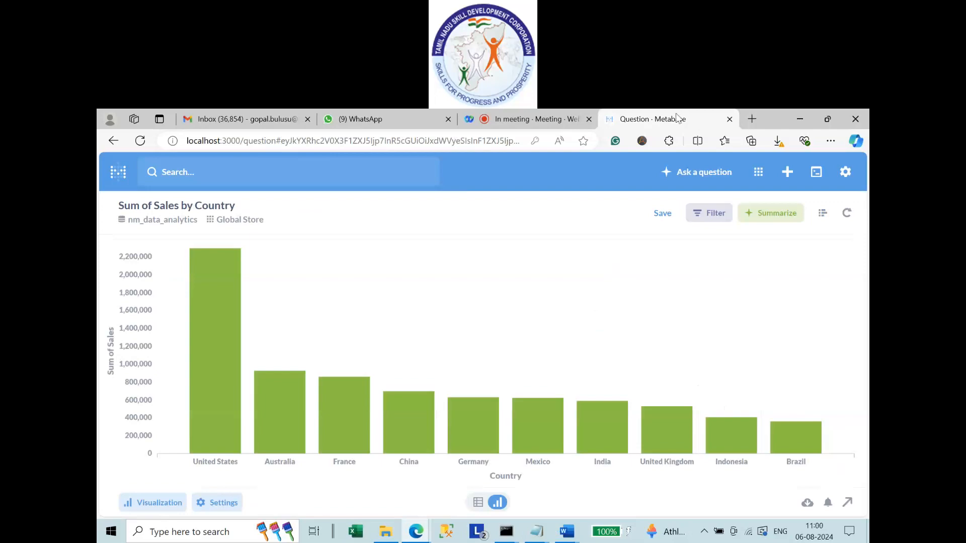
Check the top-ten bar values, United States highest at 2,297,200.86, then return to the editor.
{"action": "mouse_move", "coordinate": [234, 281]}
{"action": "mouse_move", "coordinate": [784, 456]}
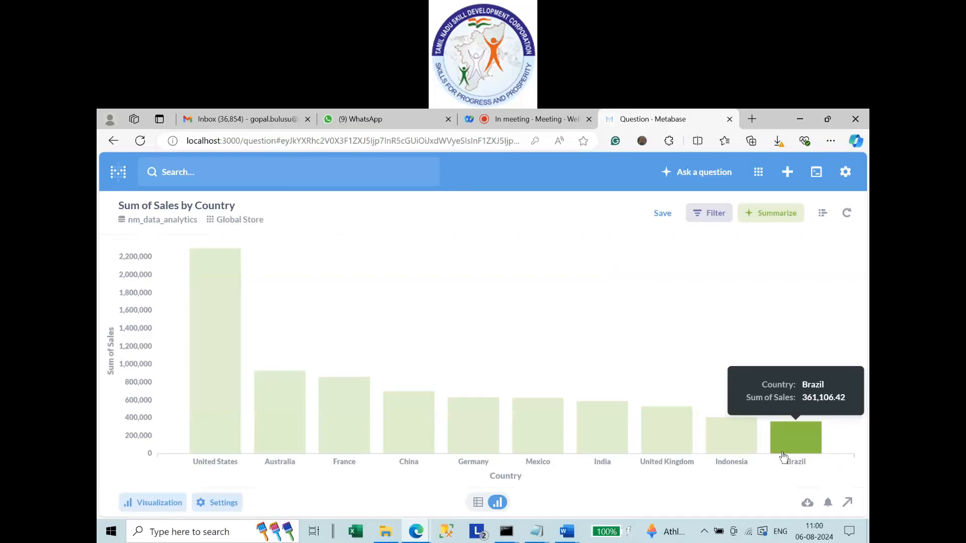
{"action": "mouse_move", "coordinate": [264, 385]}
{"action": "mouse_move", "coordinate": [211, 377]}
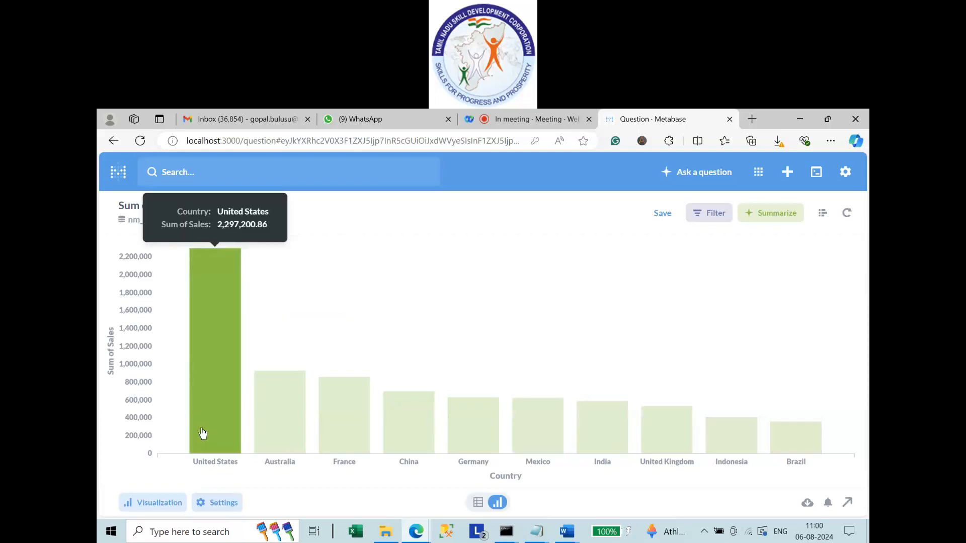
{"action": "left_click", "coordinate": [822, 213]}
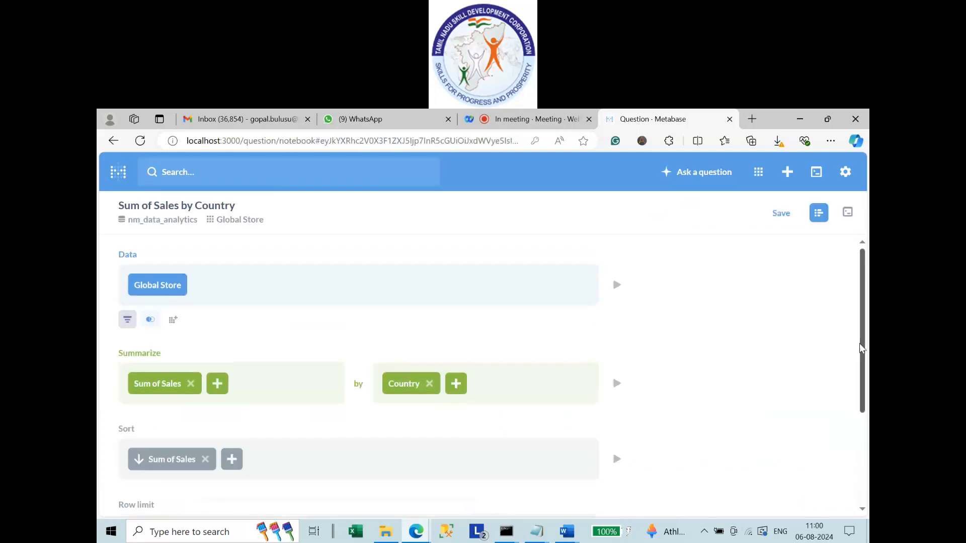
Change the row limit from 10 to 5 and re-run, charting only the top five countries.
{"action": "scroll", "coordinate": [612, 292], "scroll_direction": "down", "scroll_amount": 3}
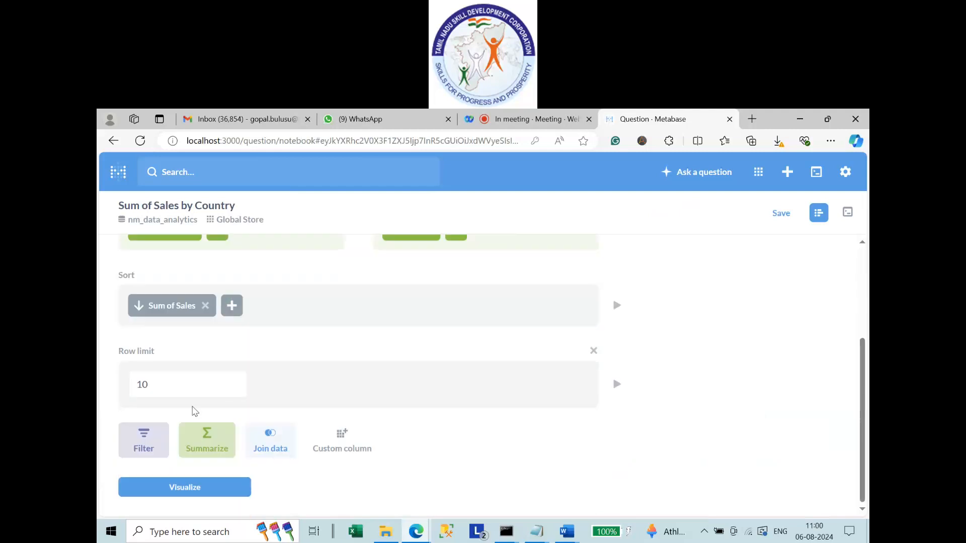
{"action": "left_click_drag", "start_coordinate": [163, 386], "coordinate": [115, 385]}
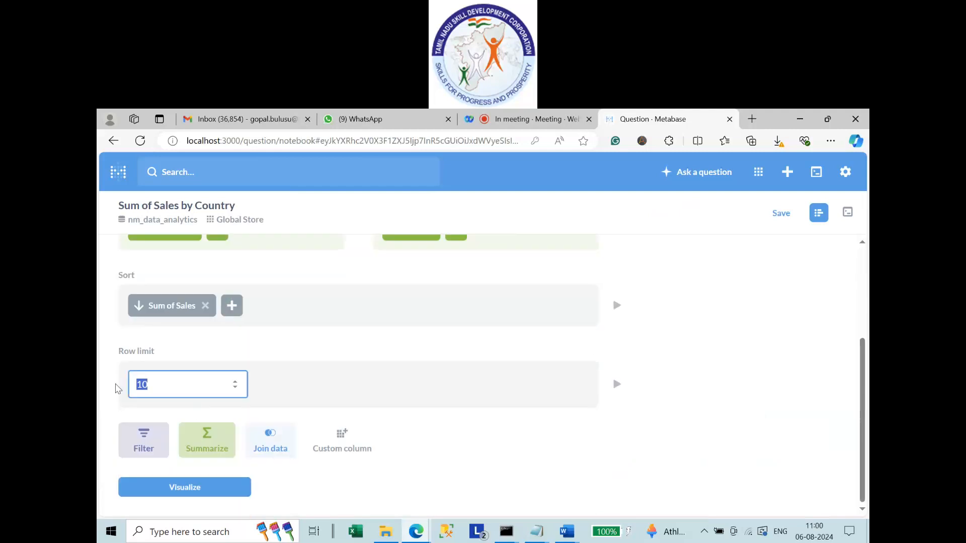
{"action": "type", "text": "5"}
{"action": "left_click", "coordinate": [189, 493]}
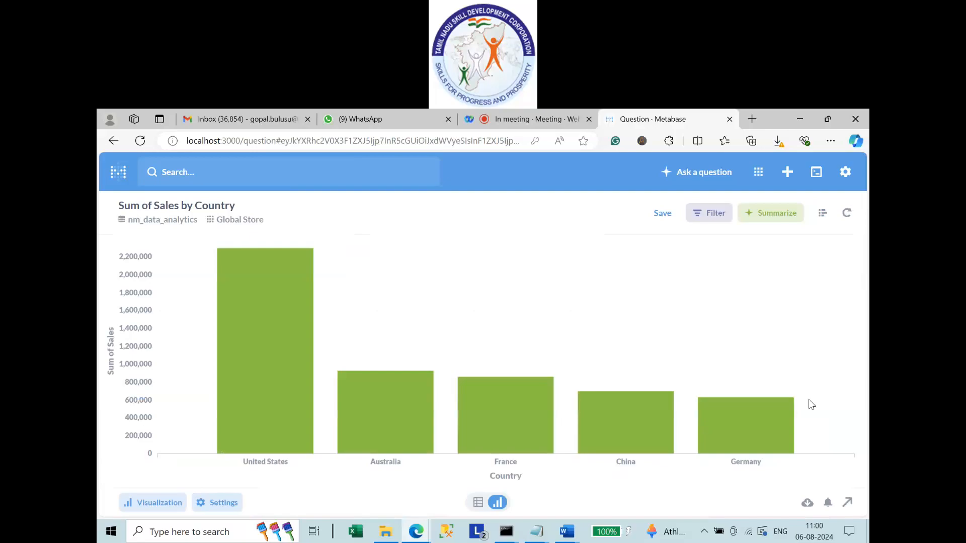
{"action": "mouse_move", "coordinate": [268, 299]}
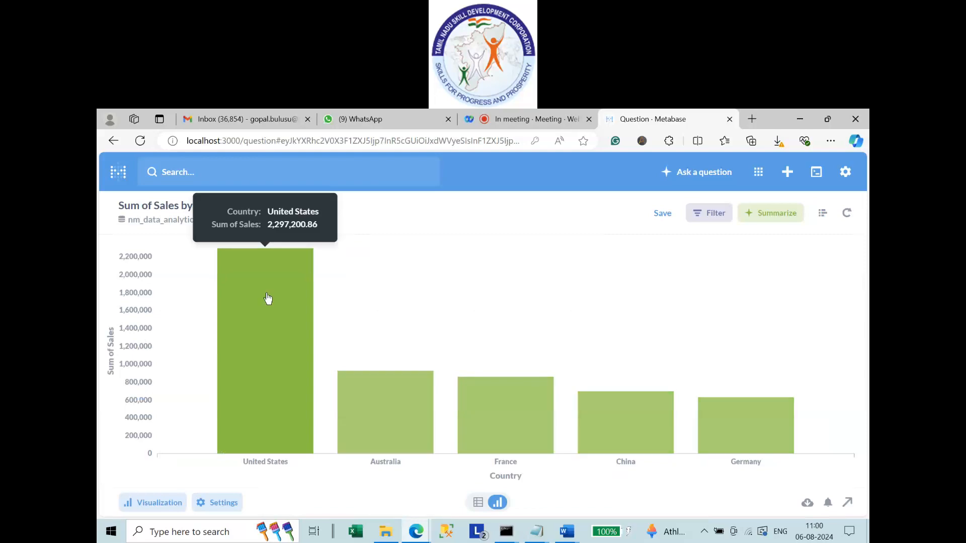
Edit the suggested question name to 'Sum of Sales by Country' in the save dialog.
{"action": "left_click", "coordinate": [663, 214]}
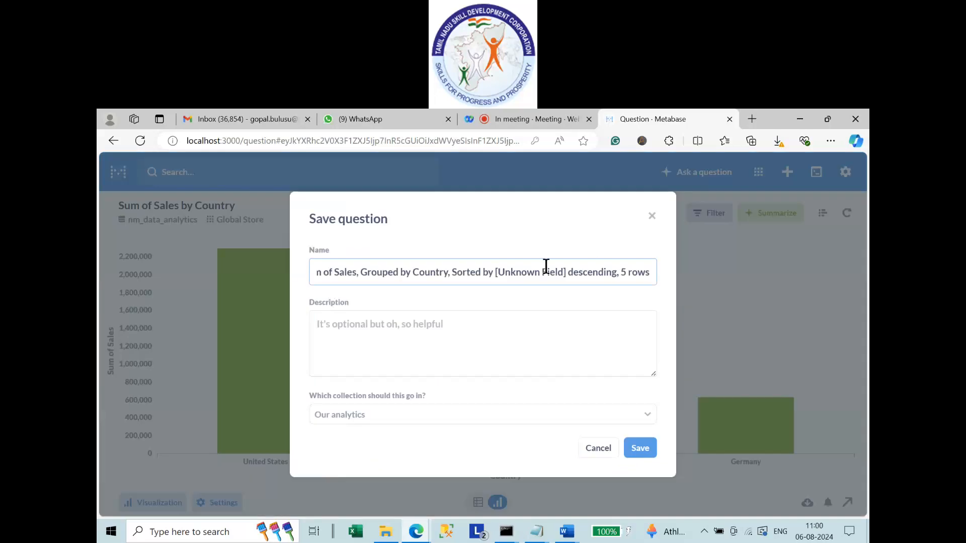
{"action": "key", "text": "Left"}
{"action": "key", "text": "Left"}
{"action": "key", "text": "Left"}
{"action": "key", "text": "Left"}
{"action": "key", "text": "Left"}
{"action": "key", "text": "Left"}
{"action": "key", "text": "Left"}
{"action": "key", "text": "Left"}
{"action": "key", "text": "Left"}
{"action": "key", "text": "Left"}
{"action": "key", "text": "Left"}
{"action": "key", "text": "Left"}
{"action": "key", "text": "Left"}
{"action": "key", "text": "Left"}
{"action": "key", "text": "Left"}
{"action": "key", "text": "Left"}
{"action": "key", "text": "Left"}
{"action": "key", "text": "Left"}
{"action": "key", "text": "Left"}
{"action": "key", "text": "Left"}
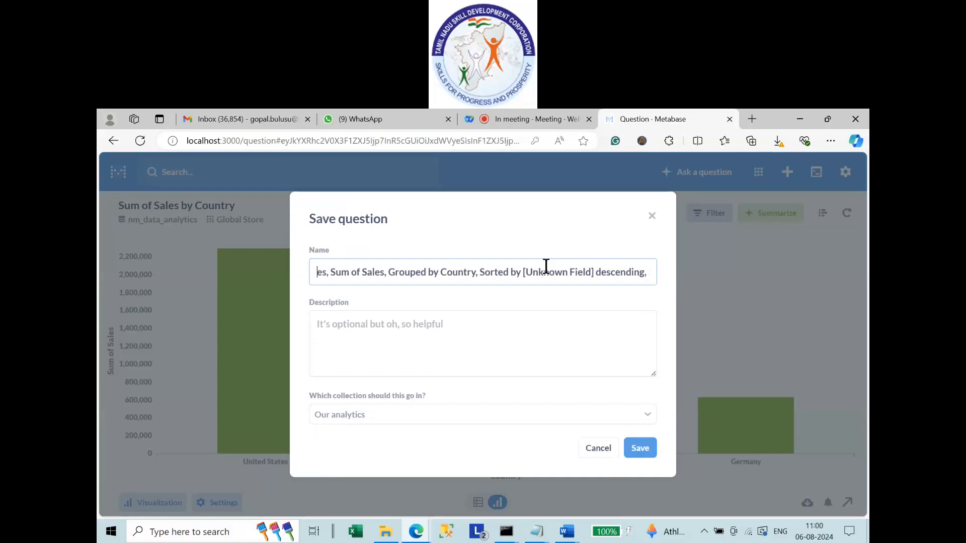
{"action": "key", "text": "shift+Right"}
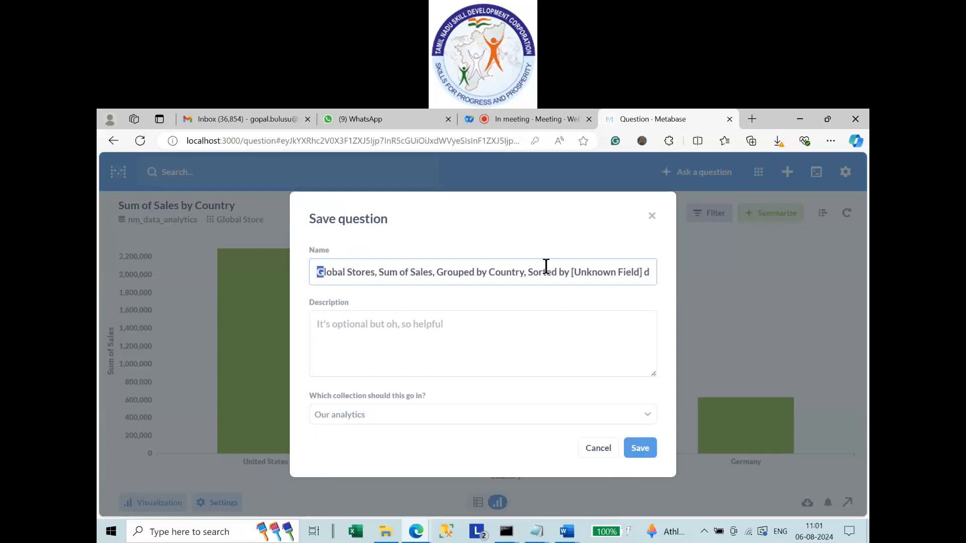
{"action": "key", "text": "ctrl+shift+Right"}
{"action": "key", "text": "ctrl+shift+Right"}
{"action": "key", "text": "BackSpace"}
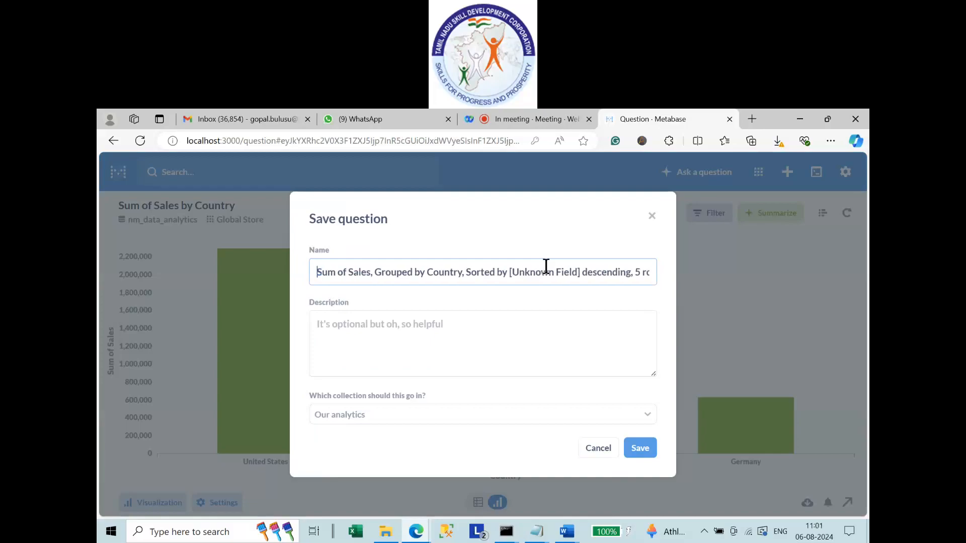
{"action": "key", "text": "Right"}
{"action": "key", "text": "Right"}
{"action": "key", "text": "Right"}
{"action": "key", "text": "Right"}
{"action": "key", "text": "Right"}
{"action": "key", "text": "Right"}
{"action": "key", "text": "Right"}
{"action": "key", "text": "Right"}
{"action": "key", "text": "Right"}
{"action": "key", "text": "Right"}
{"action": "key", "text": "Right"}
{"action": "key", "text": "Right"}
{"action": "key", "text": "shift+Right"}
{"action": "key", "text": "shift+Right"}
{"action": "key", "text": "shift+Right"}
{"action": "key", "text": "shift+Right"}
{"action": "key", "text": "shift+Right"}
{"action": "key", "text": "shift+Right"}
{"action": "key", "text": "shift+Right"}
{"action": "key", "text": "shift+Right"}
{"action": "key", "text": "shift+Right"}
{"action": "key", "text": "shift+Right"}
{"action": "key", "text": "shift+Right"}
{"action": "key", "text": "shift+Right"}
{"action": "key", "text": "shift+Right"}
{"action": "key", "text": "shift+Right"}
{"action": "key", "text": "shift+Right"}
{"action": "key", "text": "shift+Right"}
{"action": "key", "text": "shift+Right"}
{"action": "key", "text": "shift+Right"}
{"action": "key", "text": "shift+Right"}
{"action": "key", "text": "shift+Right"}
{"action": "key", "text": "shift+Right"}
{"action": "key", "text": "shift+Right"}
{"action": "key", "text": "shift+Right"}
{"action": "key", "text": "shift+Right"}
{"action": "key", "text": "shift+Right"}
{"action": "key", "text": "shift+Right"}
{"action": "key", "text": "shift+Right"}
{"action": "key", "text": "shift+Right"}
{"action": "key", "text": "shift+Right"}
{"action": "key", "text": "shift+Right"}
{"action": "key", "text": "shift+Right"}
{"action": "key", "text": "shift+Right"}
{"action": "key", "text": "shift+Right"}
{"action": "key", "text": "shift+Right"}
{"action": "key", "text": "shift+Right"}
{"action": "key", "text": "shift+Right"}
{"action": "key", "text": "shift+Right"}
{"action": "key", "text": "shift+Right"}
{"action": "key", "text": "shift+Right"}
{"action": "key", "text": "shift+Right"}
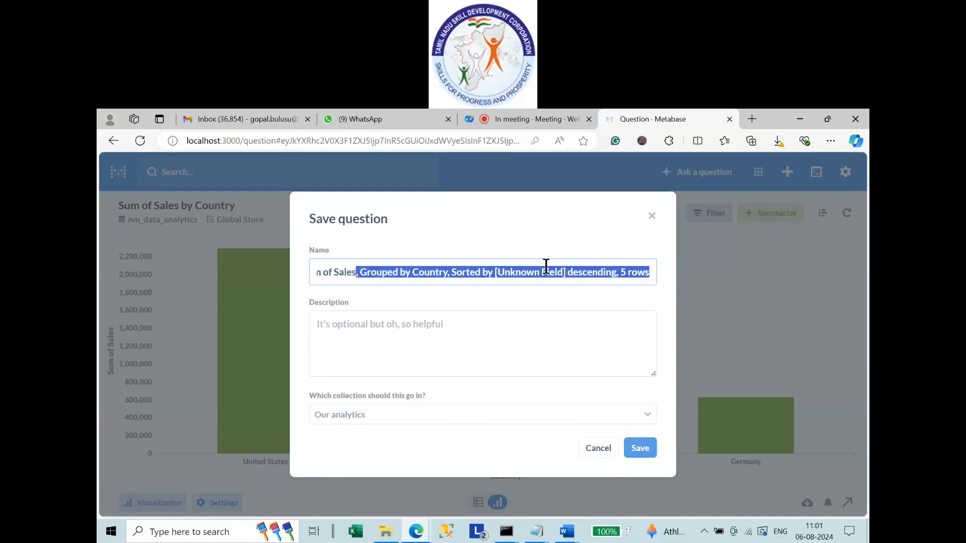
{"action": "key", "text": "BackSpace"}
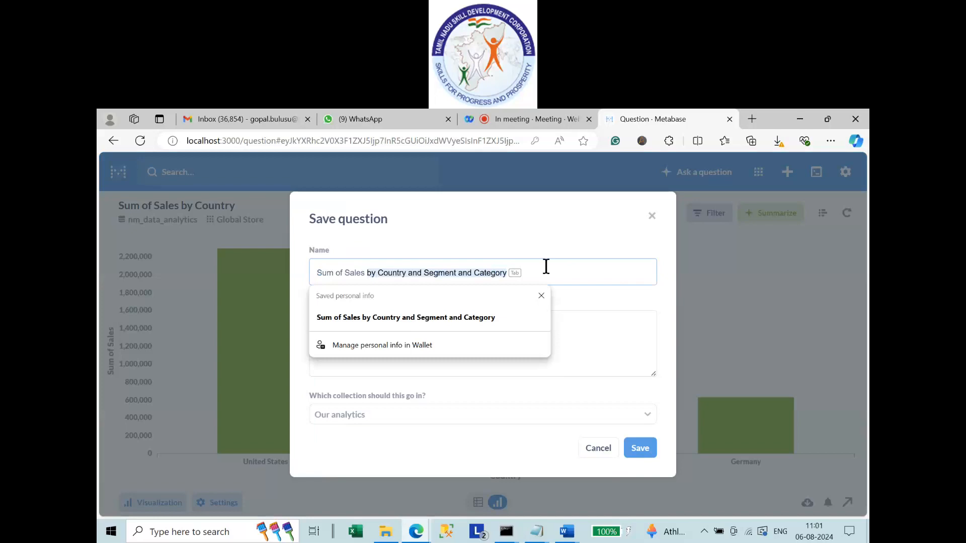
{"action": "key", "text": "Tab"}
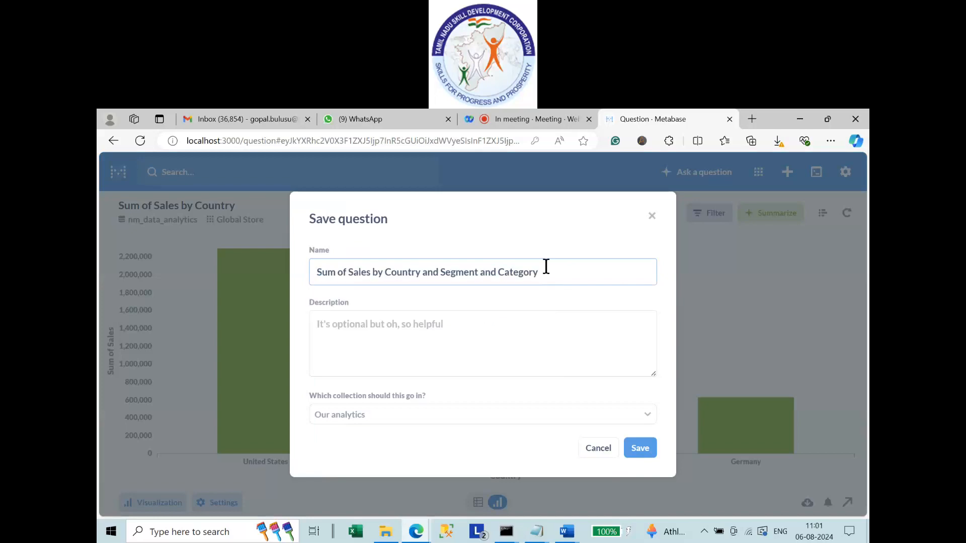
{"action": "key", "text": "BackSpace"}
{"action": "key", "text": "BackSpace"}
{"action": "key", "text": "BackSpace"}
{"action": "key", "text": "BackSpace"}
{"action": "key", "text": "BackSpace"}
{"action": "key", "text": "BackSpace"}
{"action": "key", "text": "BackSpace"}
{"action": "key", "text": "BackSpace"}
{"action": "key", "text": "BackSpace"}
{"action": "key", "text": "BackSpace"}
{"action": "key", "text": "BackSpace"}
{"action": "key", "text": "BackSpace"}
{"action": "key", "text": "BackSpace"}
{"action": "key", "text": "BackSpace"}
{"action": "key", "text": "BackSpace"}
{"action": "key", "text": "BackSpace"}
{"action": "key", "text": "BackSpace"}
{"action": "key", "text": "BackSpace"}
{"action": "key", "text": "BackSpace"}
{"action": "key", "text": "BackSpace"}
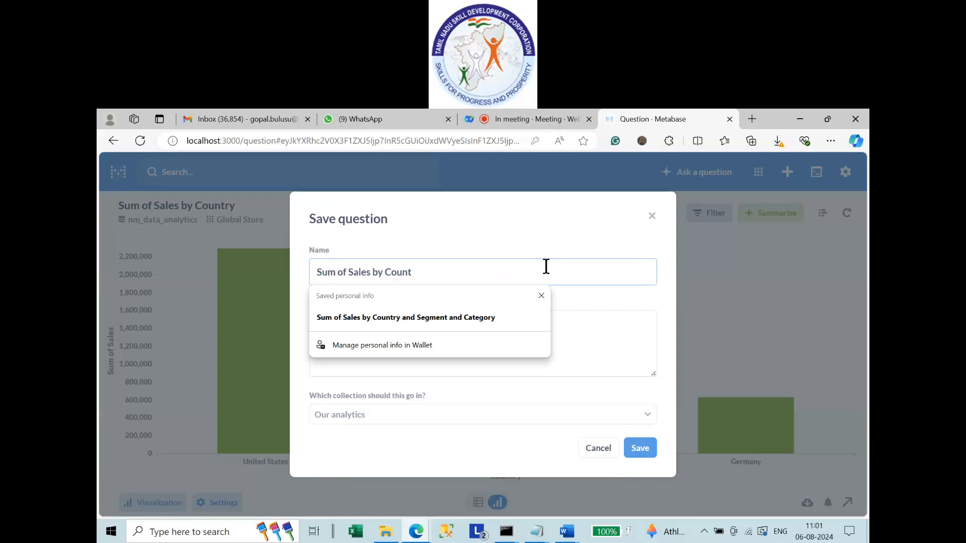
{"action": "type", "text": "ry"}
{"action": "key", "text": "Delete"}
{"action": "left_click", "coordinate": [479, 223]}
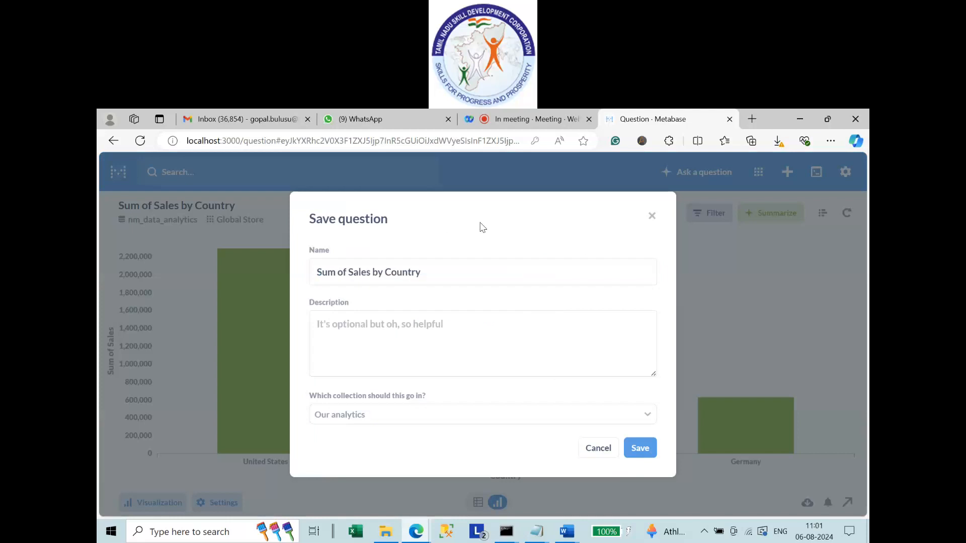
Choose the NM Data Analytics collection, reuse the name as the description, and save the question.
{"action": "left_click", "coordinate": [379, 418]}
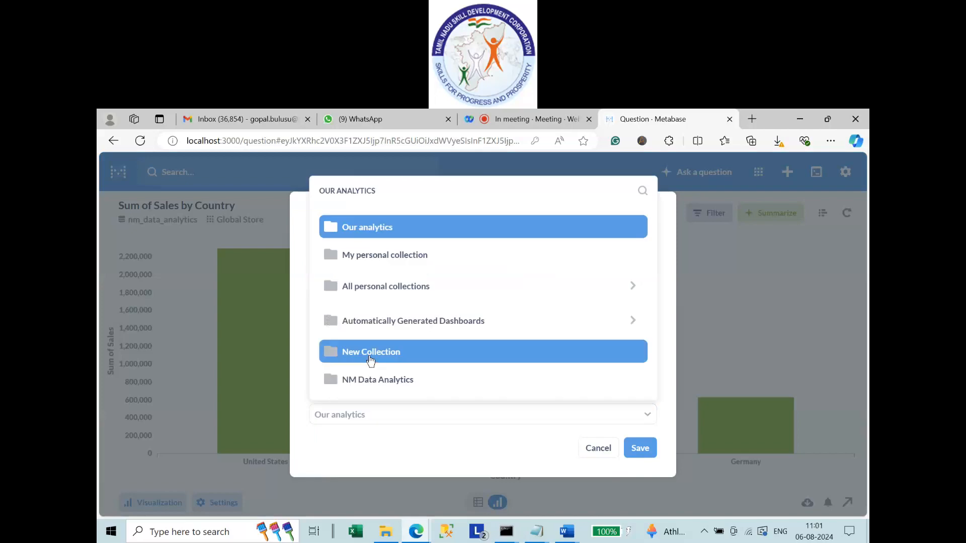
{"action": "left_click", "coordinate": [369, 377]}
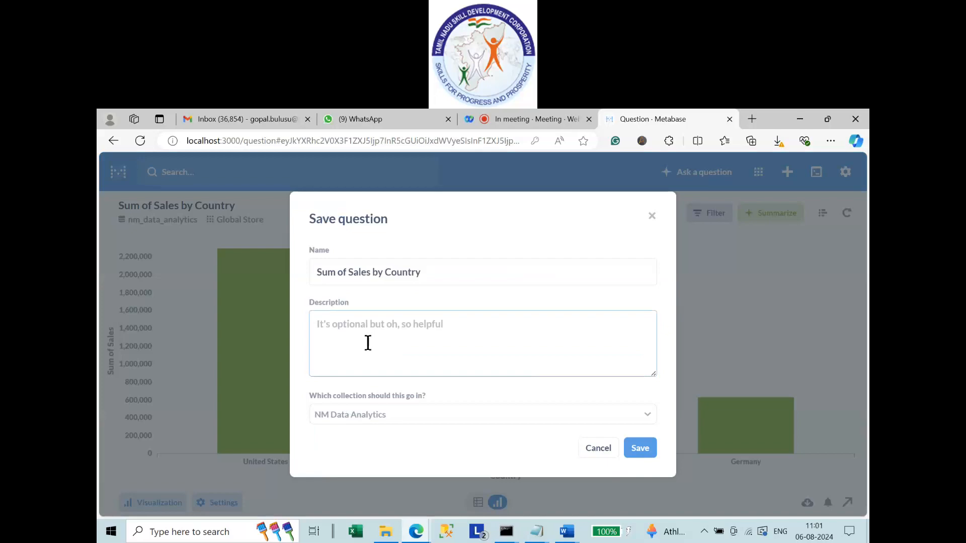
{"action": "left_click_drag", "start_coordinate": [431, 273], "coordinate": [291, 281]}
{"action": "key", "text": "ctrl+c"}
{"action": "left_click", "coordinate": [612, 352]}
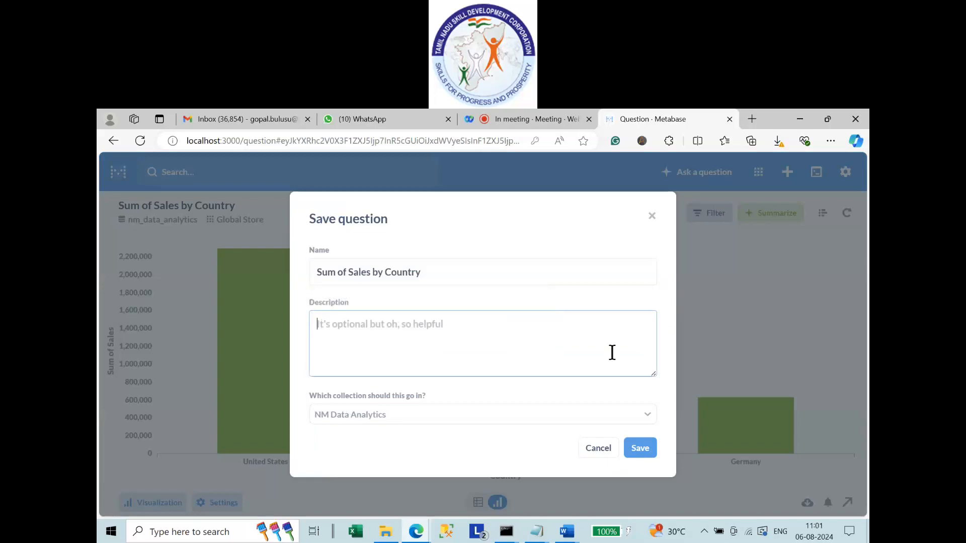
{"action": "key", "text": "ctrl+v"}
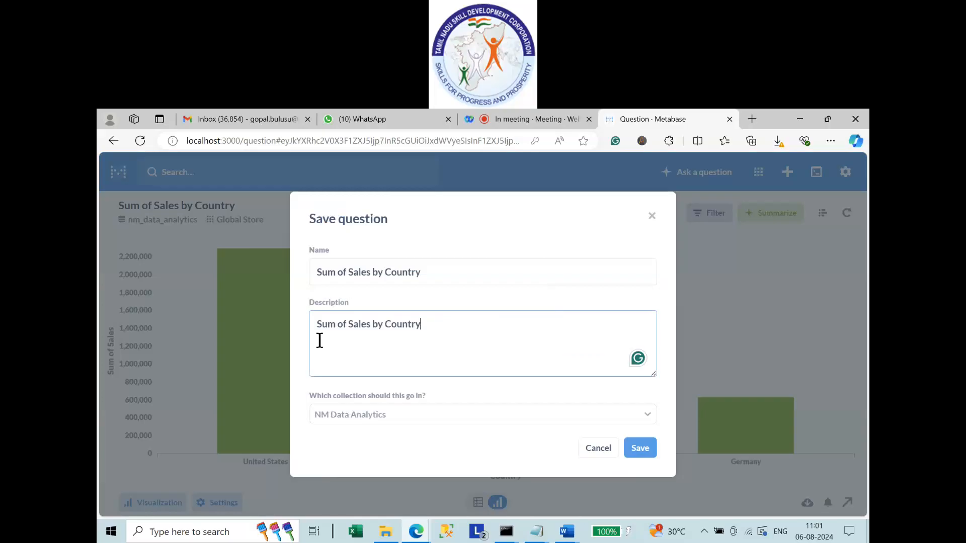
{"action": "left_click", "coordinate": [648, 454]}
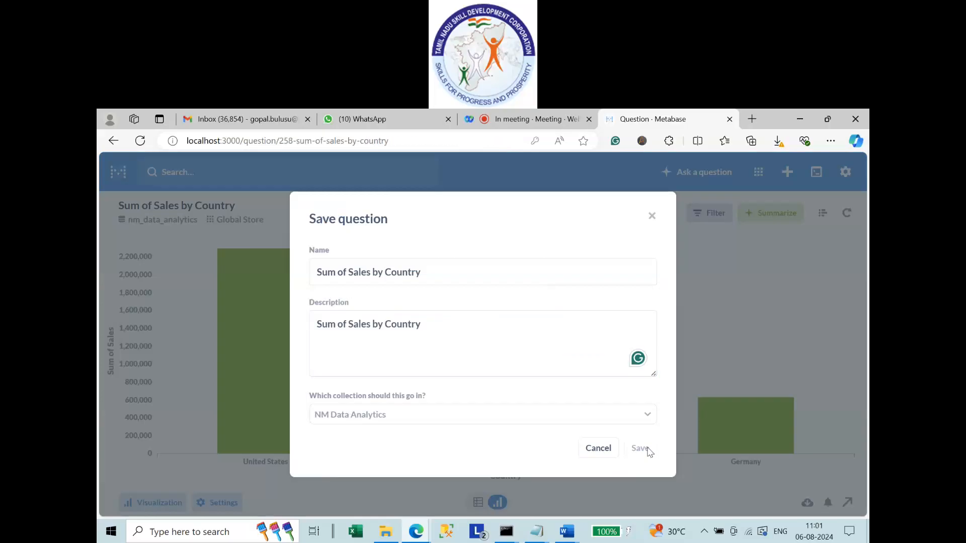
{"action": "left_click", "coordinate": [454, 353]}
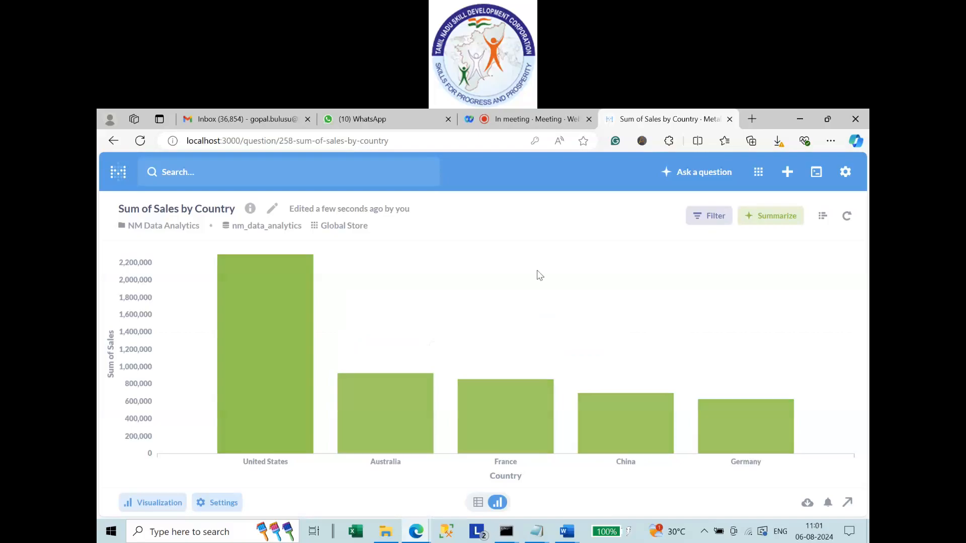
Return home and open the NM Data Analytics collection showing Row_Count and Sum of Sales by Country.
{"action": "left_click", "coordinate": [120, 174]}
{"action": "scroll", "coordinate": [558, 348], "scroll_direction": "down", "scroll_amount": 5}
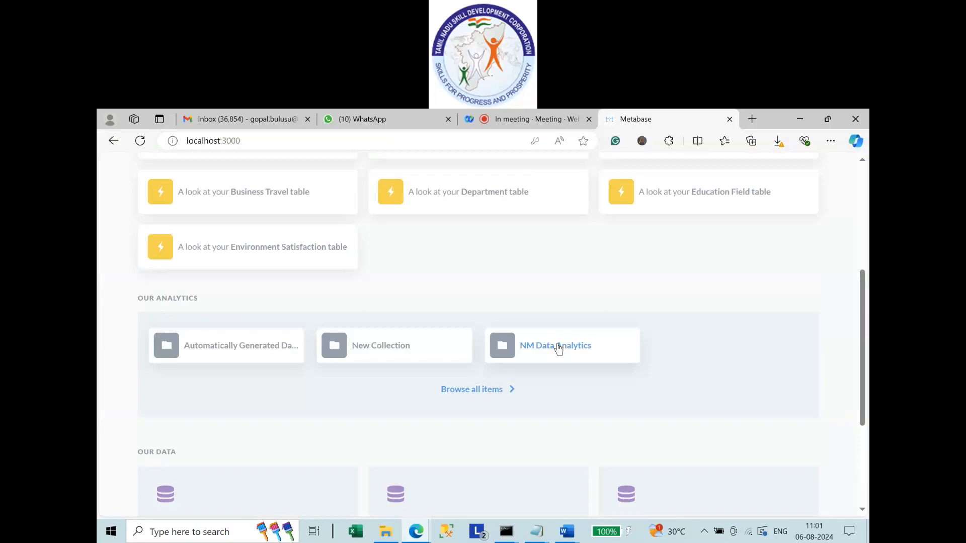
{"action": "left_click", "coordinate": [559, 347]}
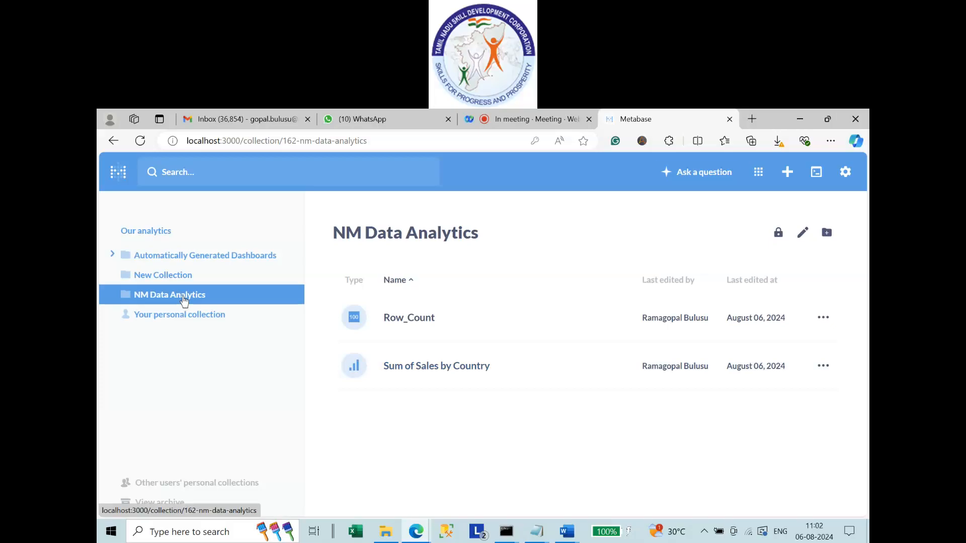
{"action": "left_click", "coordinate": [717, 172]}
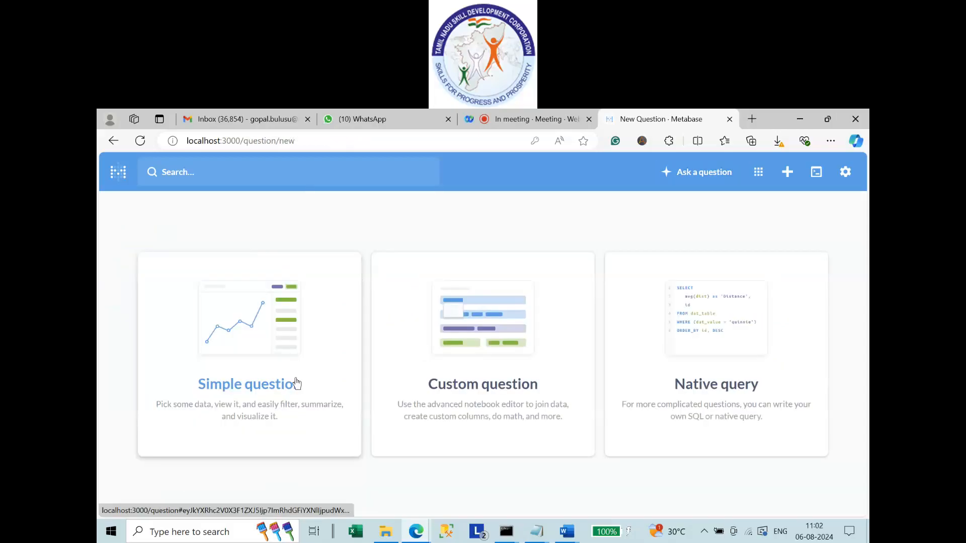
Start a simple question on the nm_data_analytics Super Market Sales table and view its 1,000 rows.
{"action": "left_click", "coordinate": [297, 384]}
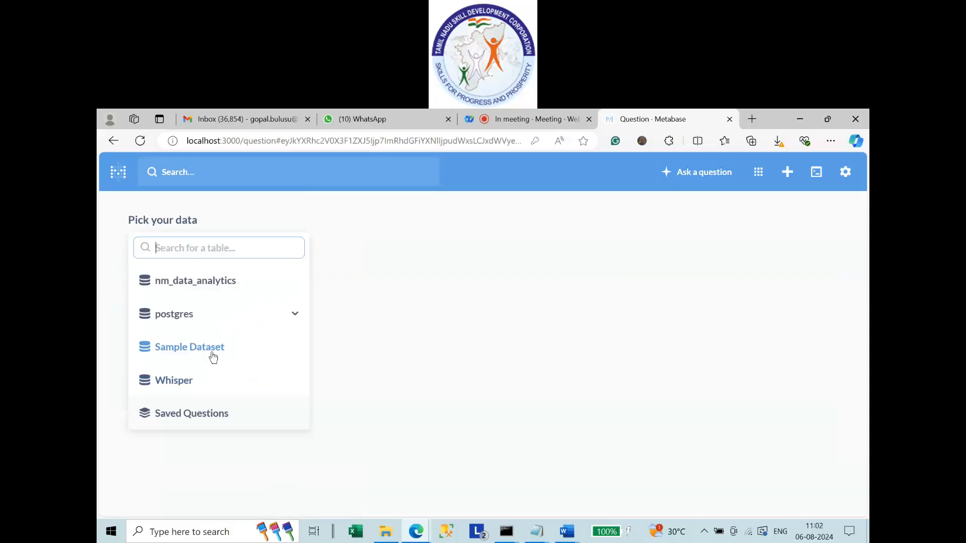
{"action": "left_click", "coordinate": [205, 291]}
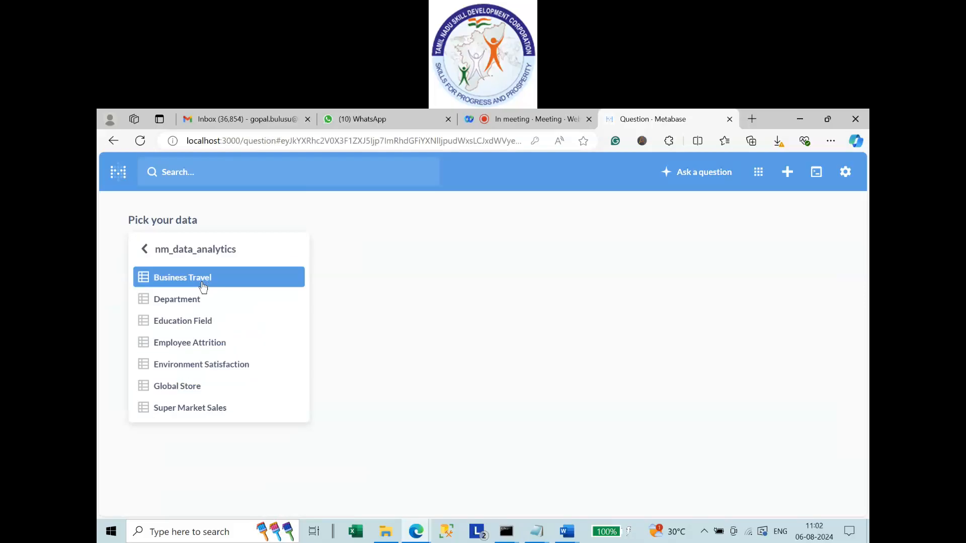
{"action": "left_click", "coordinate": [212, 409]}
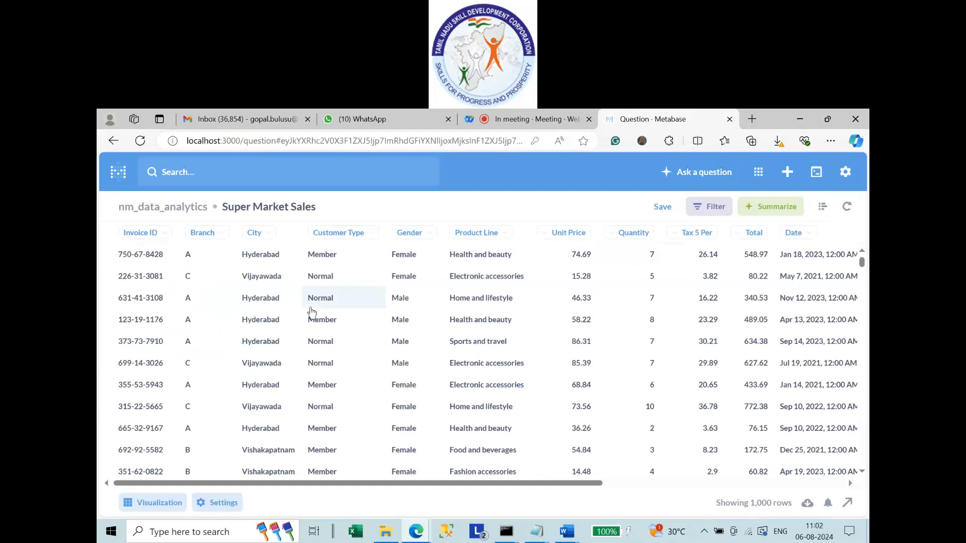
{"action": "scroll", "coordinate": [275, 384], "scroll_direction": "down", "scroll_amount": 5}
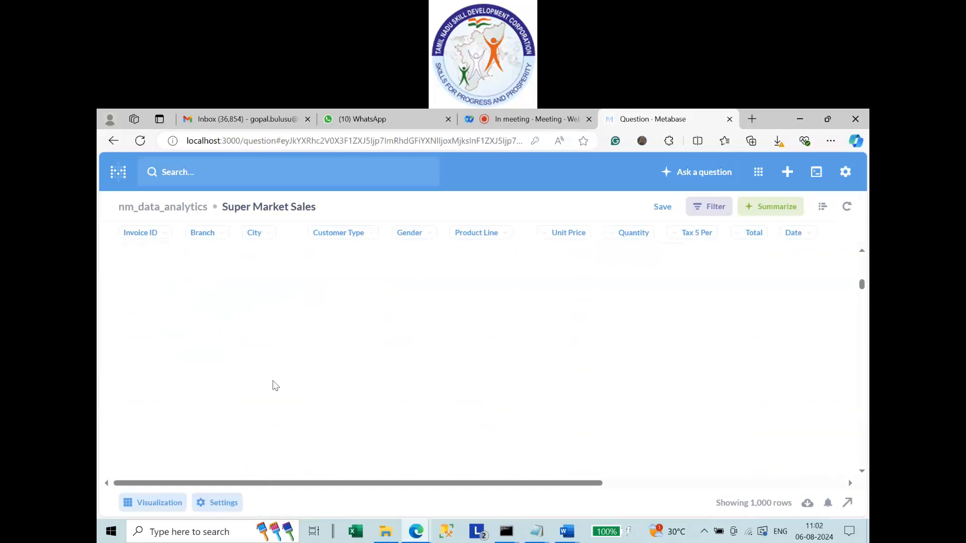
{"action": "scroll", "coordinate": [276, 386], "scroll_direction": "up", "scroll_amount": 5}
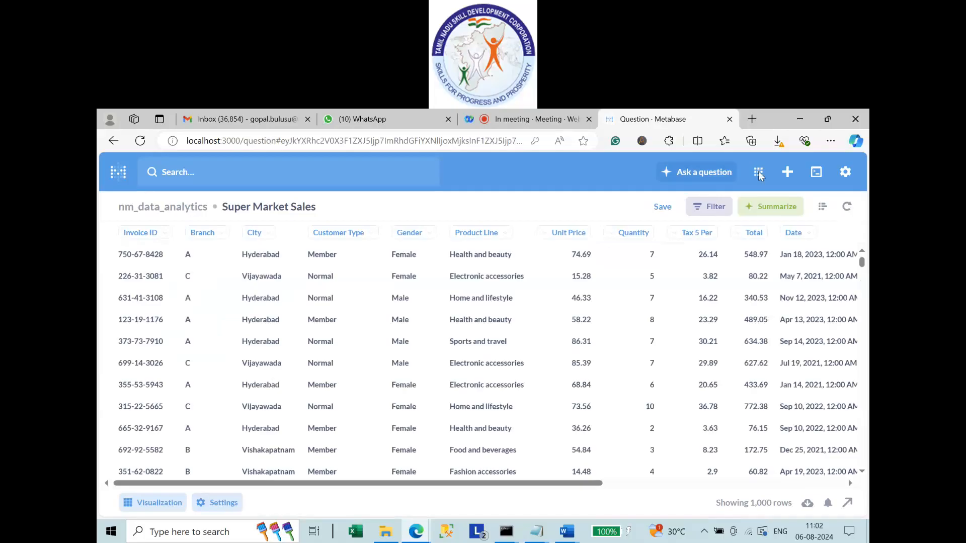
Summarize Super Market Sales as Count of rows grouped by City and visualize it.
{"action": "left_click", "coordinate": [826, 208]}
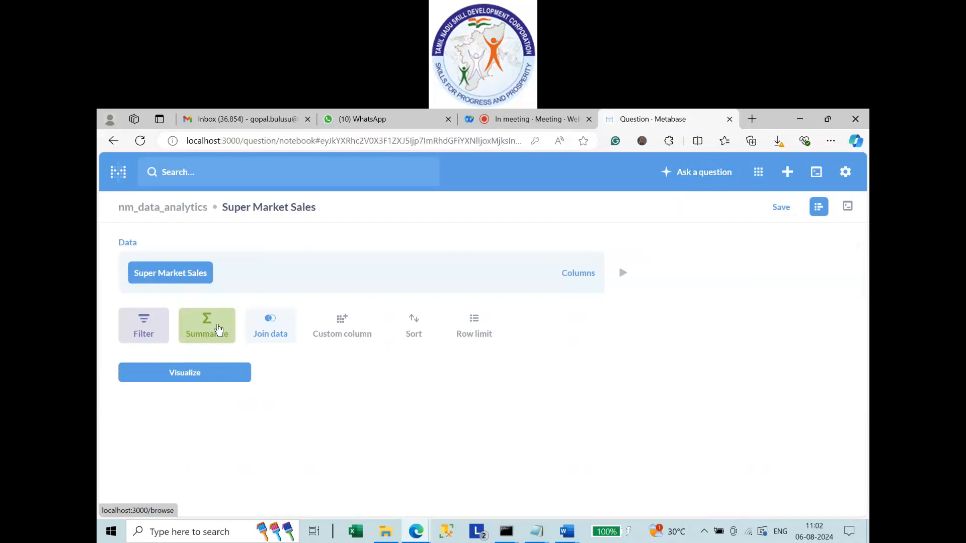
{"action": "left_click", "coordinate": [218, 330]}
{"action": "left_click", "coordinate": [171, 205]}
{"action": "left_click", "coordinate": [423, 385]}
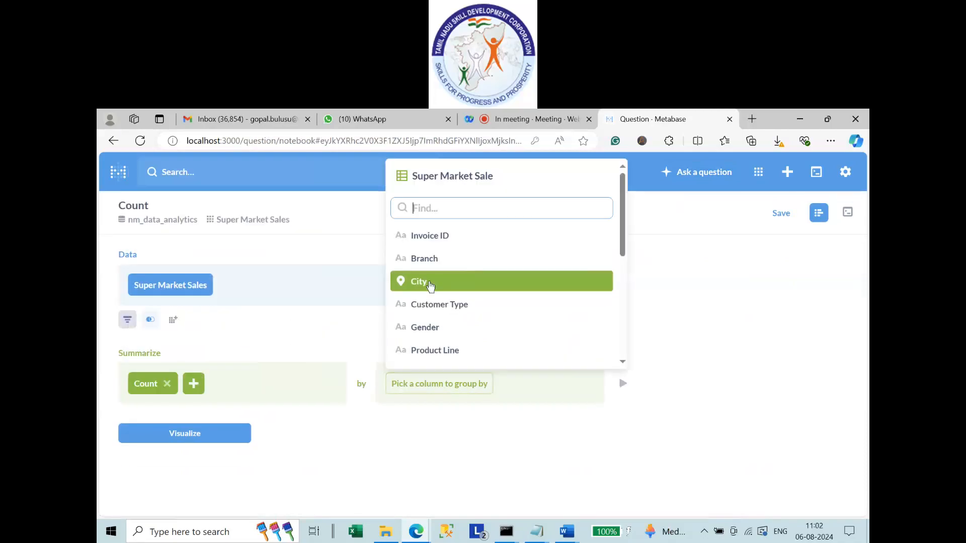
{"action": "left_click", "coordinate": [430, 286]}
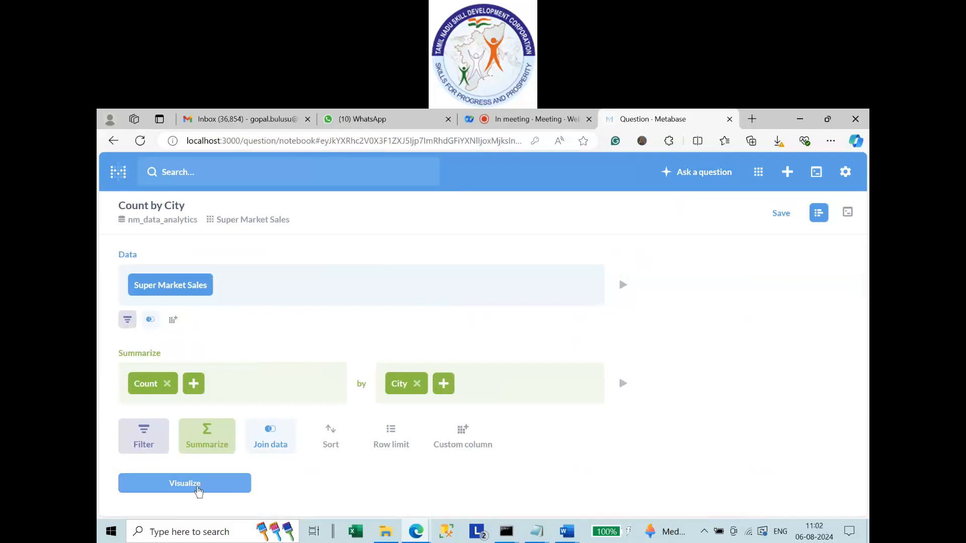
{"action": "left_click", "coordinate": [185, 483]}
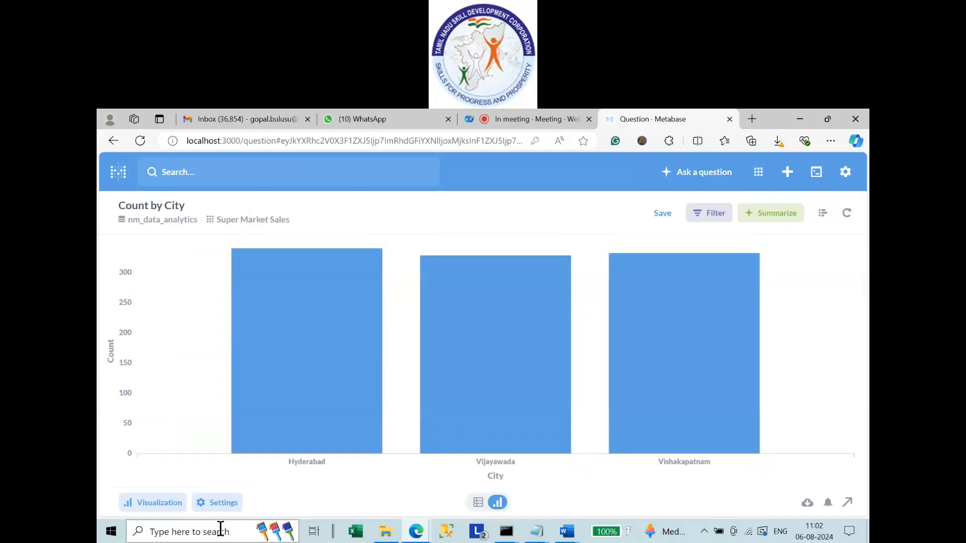
Display the Count by City results as a horizontal row chart.
{"action": "left_click", "coordinate": [146, 503]}
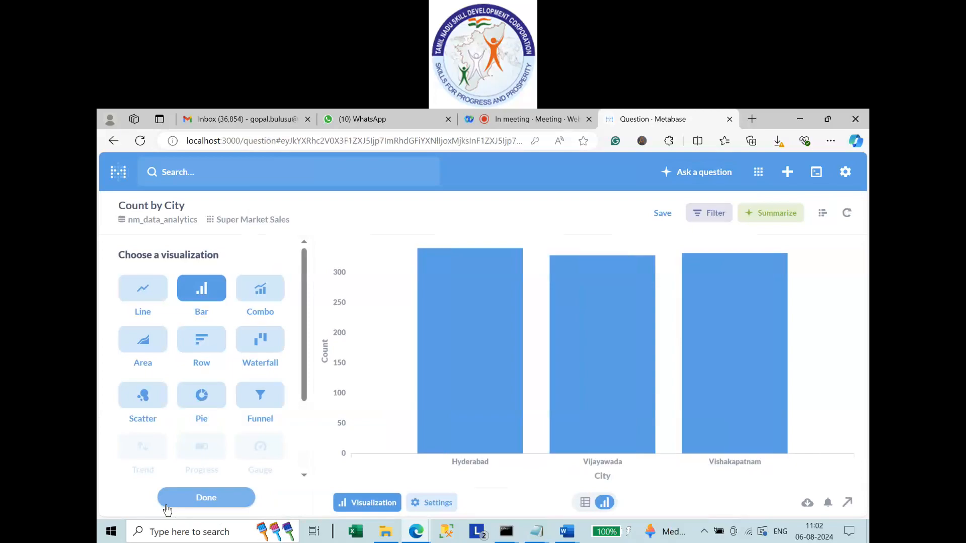
{"action": "left_click_drag", "start_coordinate": [303, 352], "coordinate": [167, 320]}
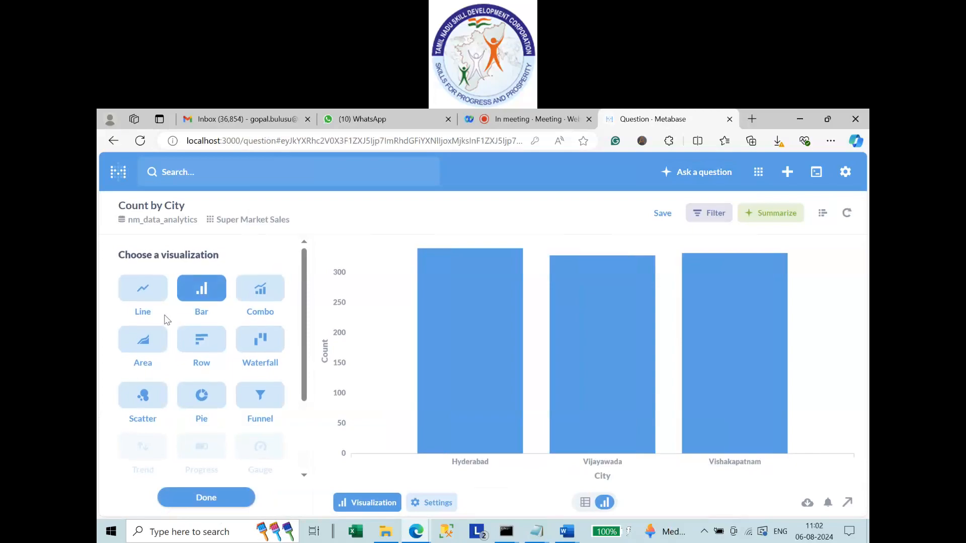
{"action": "left_click", "coordinate": [195, 346]}
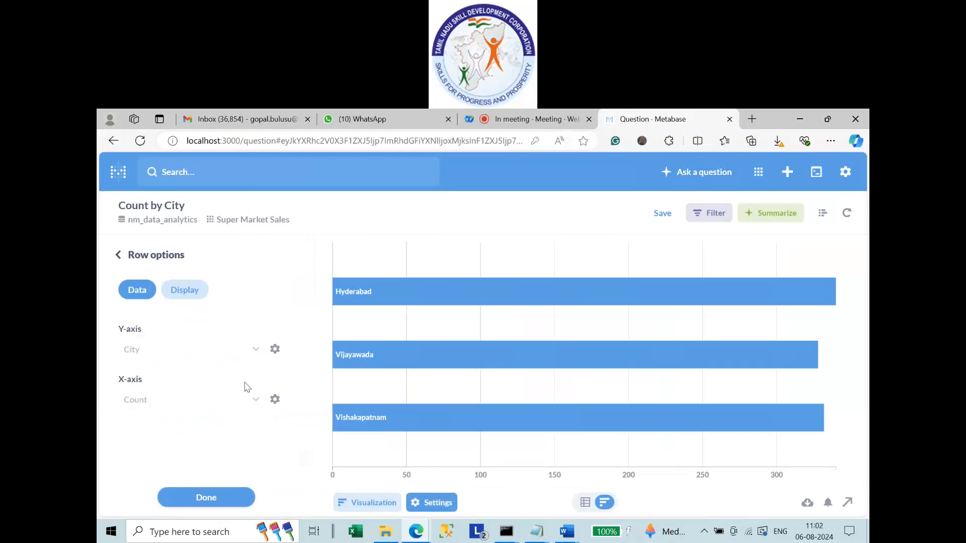
Switch the Count by City visualization to a map.
{"action": "left_click", "coordinate": [146, 256]}
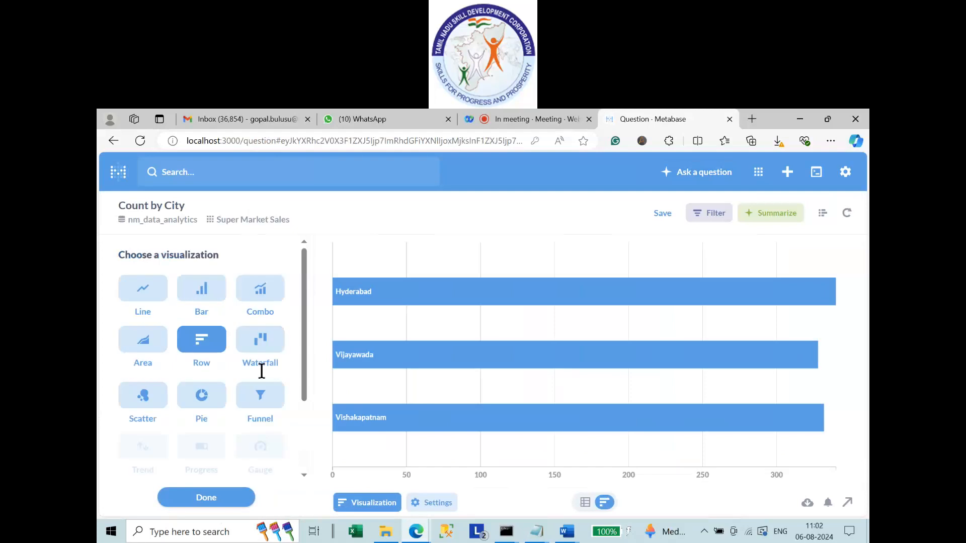
{"action": "scroll", "coordinate": [260, 441], "scroll_direction": "down", "scroll_amount": 2}
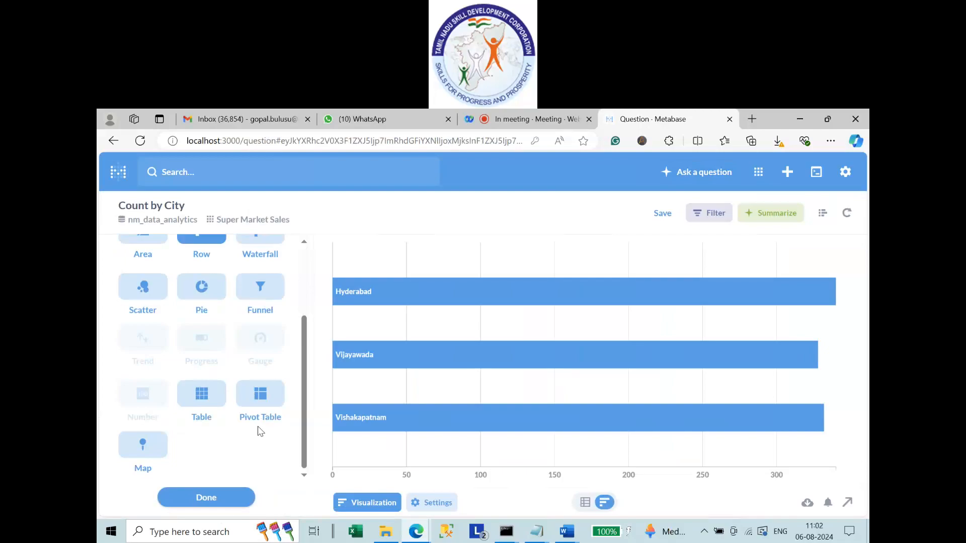
{"action": "left_click", "coordinate": [148, 444]}
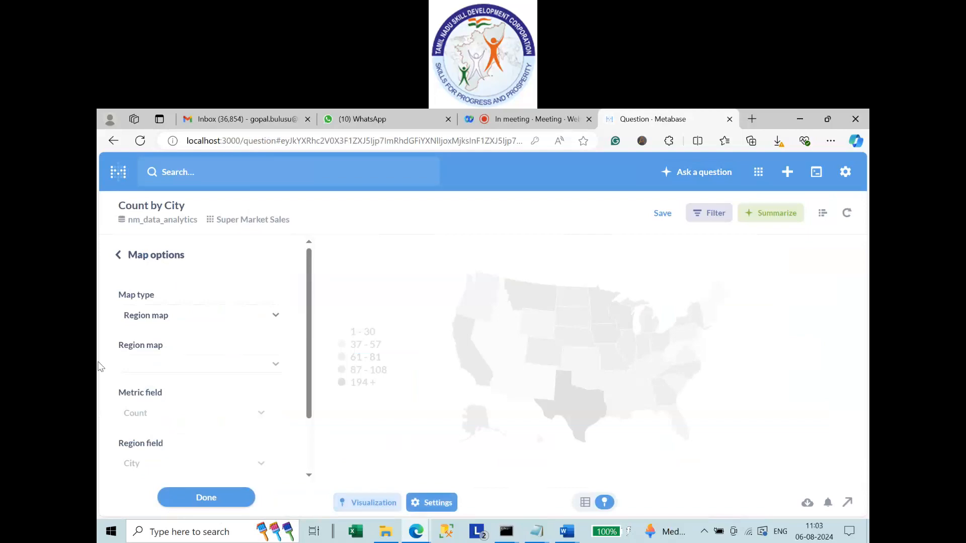
Try a pin map using Count for latitude and longitude, then settle on a World region map.
{"action": "left_click", "coordinate": [151, 322]}
{"action": "left_click", "coordinate": [175, 372]}
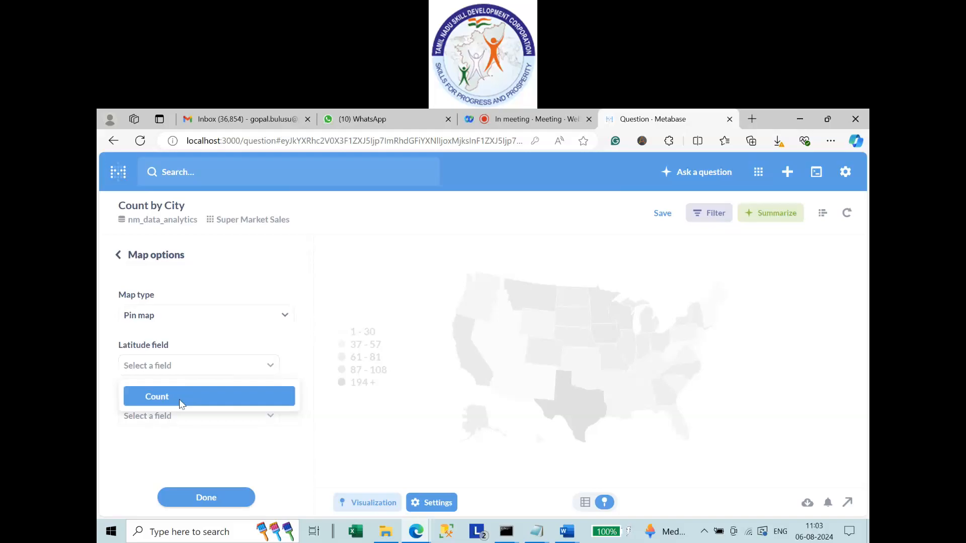
{"action": "left_click", "coordinate": [182, 402]}
{"action": "left_click", "coordinate": [173, 418]}
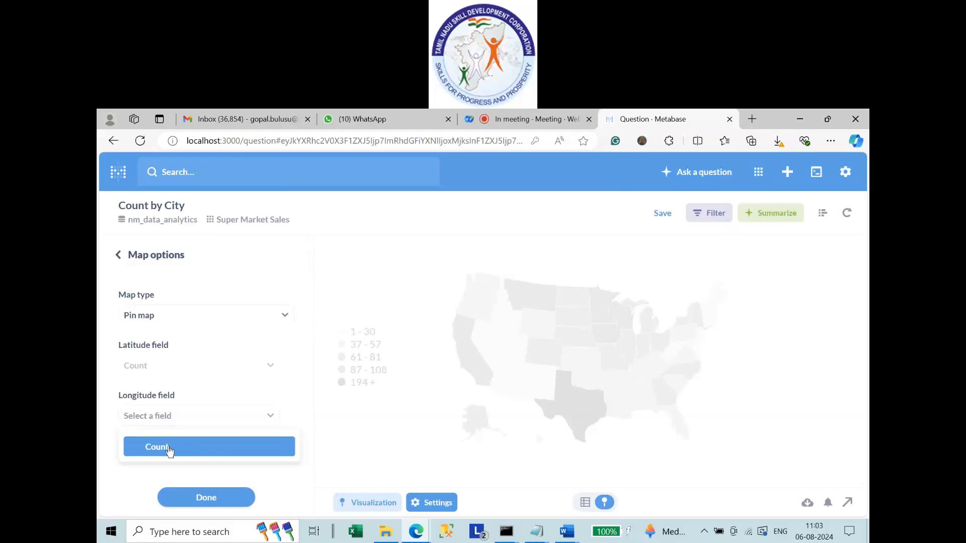
{"action": "left_click", "coordinate": [169, 450]}
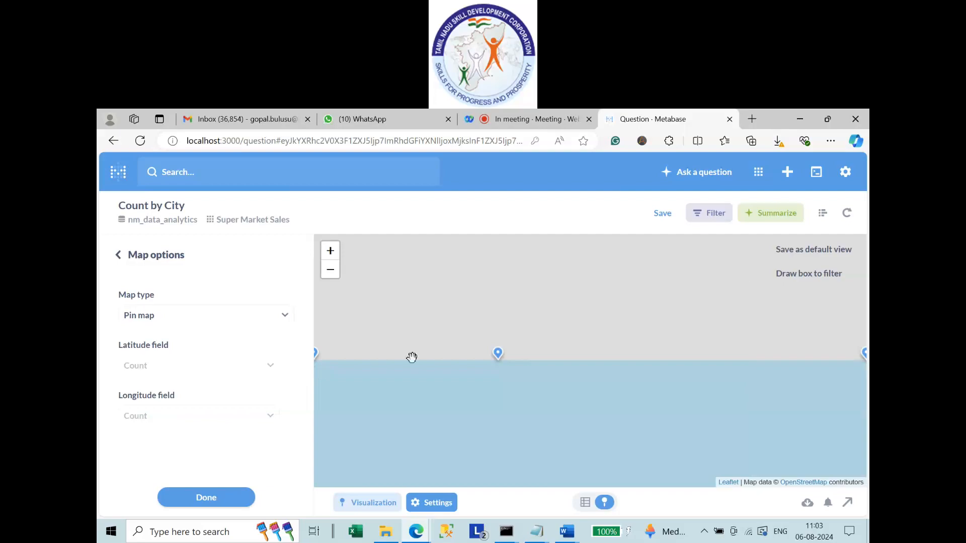
{"action": "left_click", "coordinate": [161, 322]}
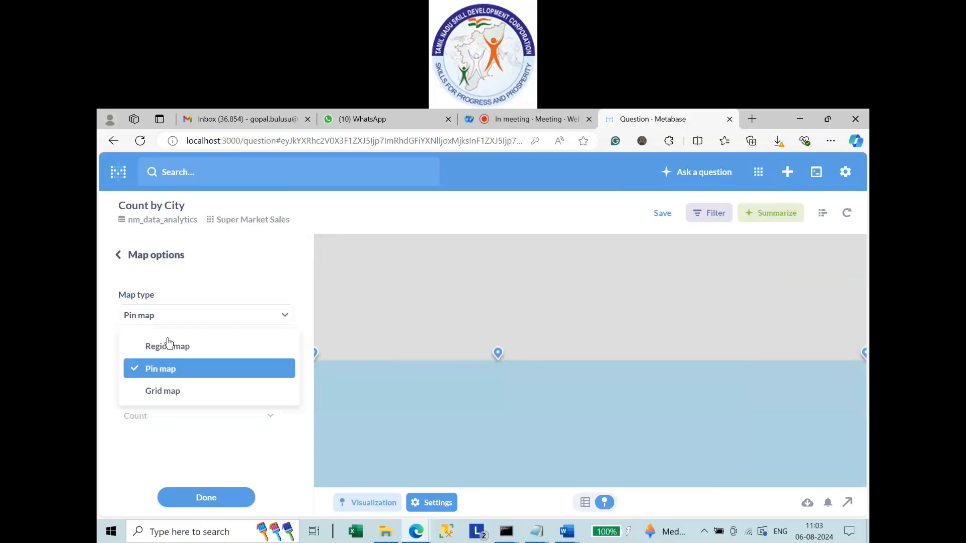
{"action": "left_click", "coordinate": [169, 345]}
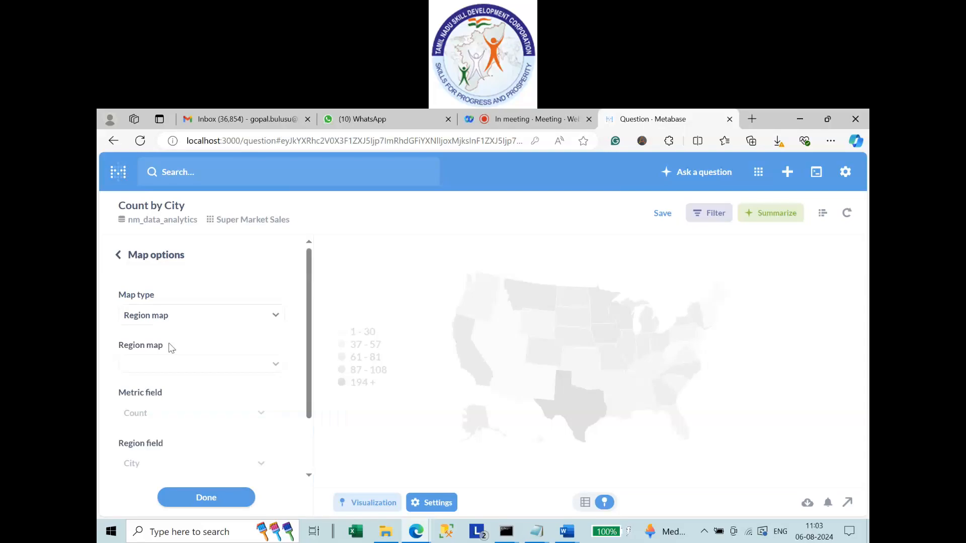
{"action": "left_click", "coordinate": [138, 370]}
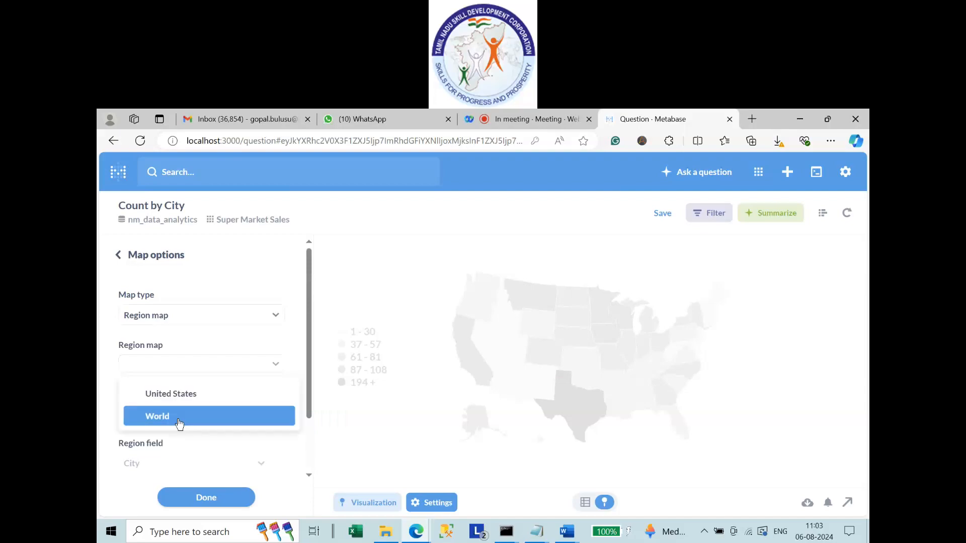
{"action": "left_click", "coordinate": [178, 427]}
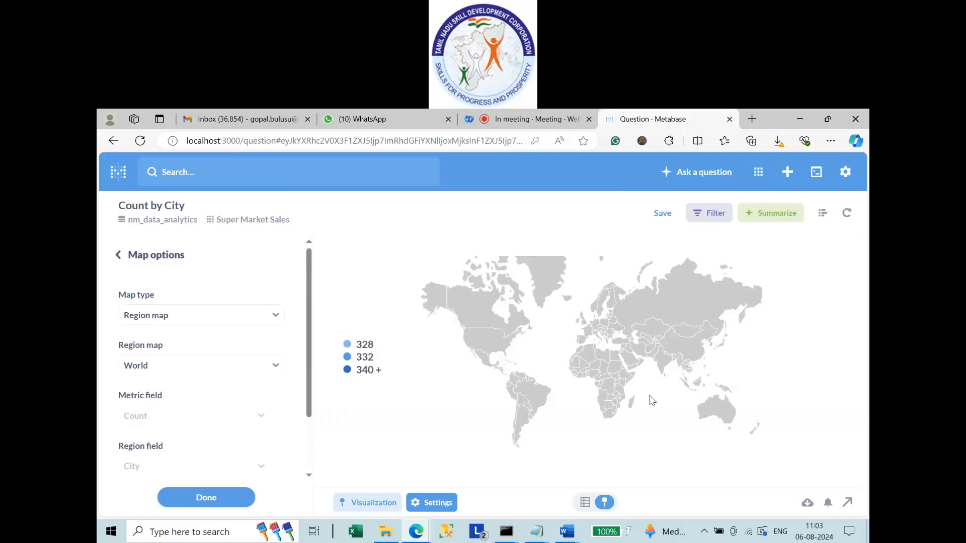
{"action": "key", "text": "ctrl+plus"}
{"action": "key", "text": "ctrl+plus"}
{"action": "key", "text": "ctrl+plus"}
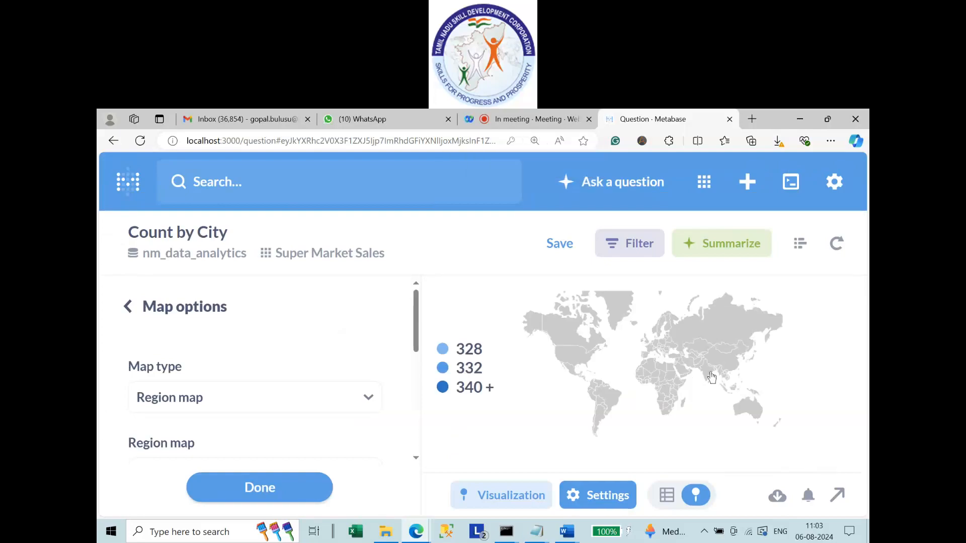
{"action": "left_click", "coordinate": [708, 378]}
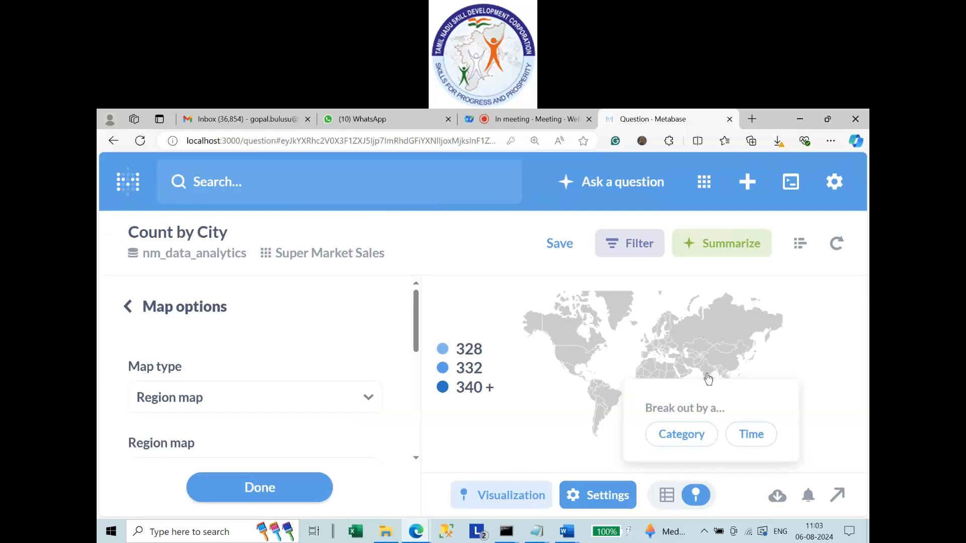
{"action": "left_click", "coordinate": [710, 371]}
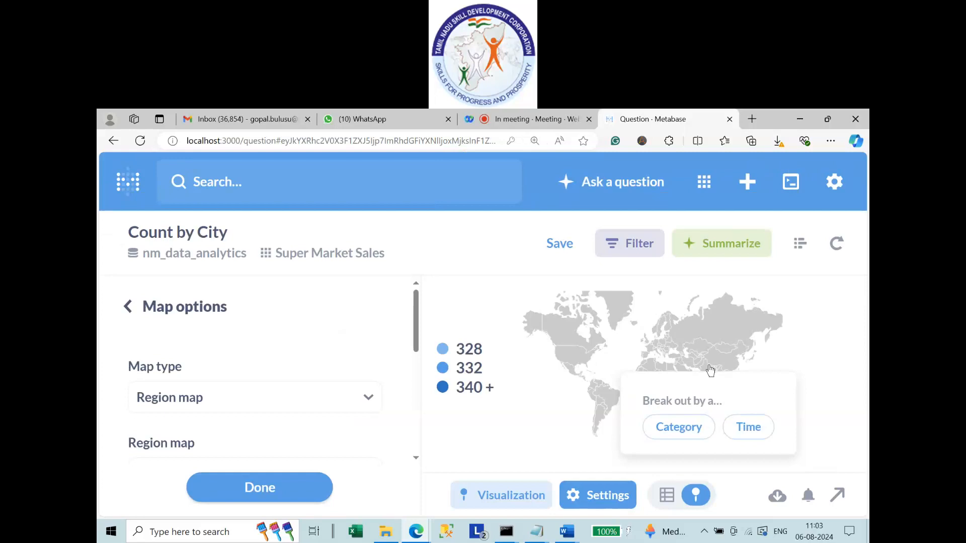
{"action": "left_click", "coordinate": [710, 371]}
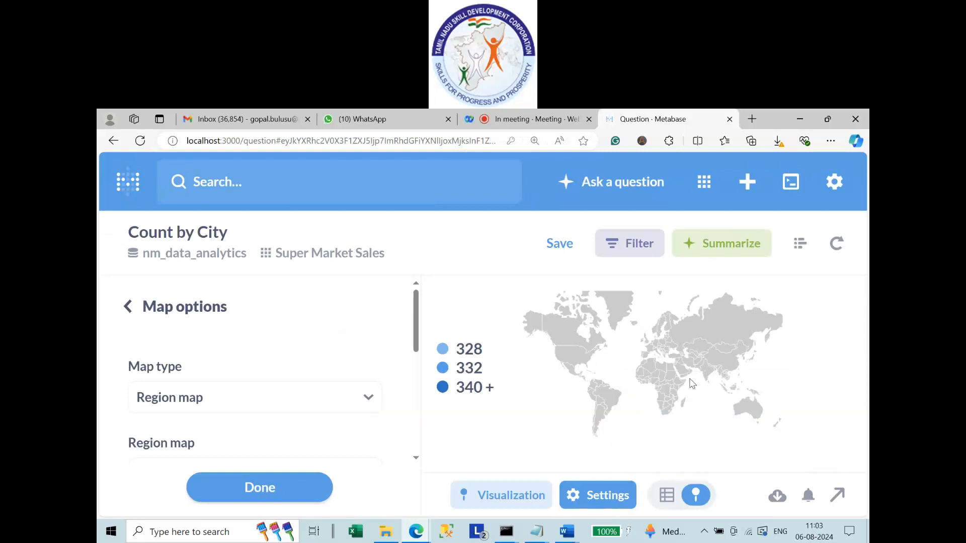
{"action": "scroll", "coordinate": [700, 381], "scroll_direction": "up", "scroll_amount": 3, "text": "ctrl"}
{"action": "scroll", "coordinate": [704, 379], "scroll_direction": "down", "scroll_amount": 6, "text": "ctrl"}
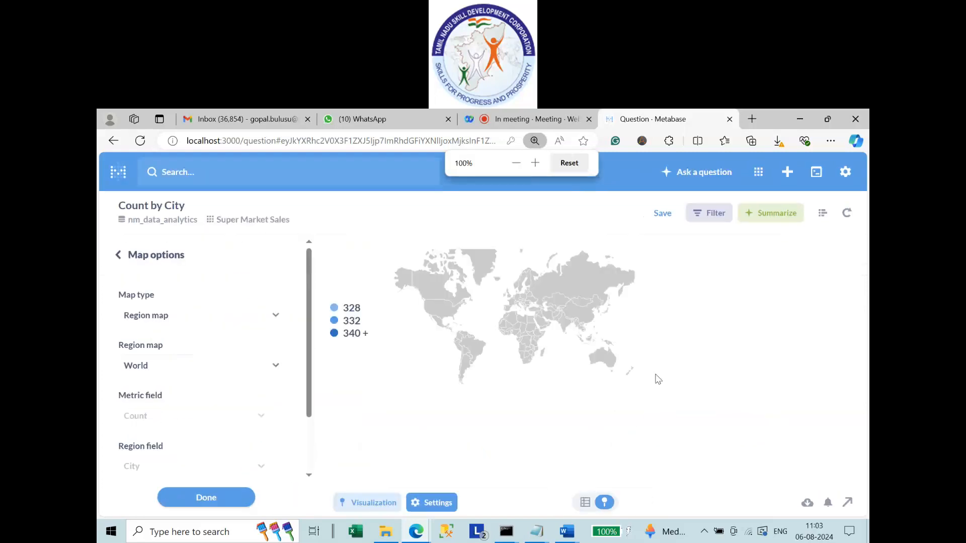
{"action": "scroll", "coordinate": [658, 379], "scroll_direction": "down", "scroll_amount": 6, "text": "ctrl"}
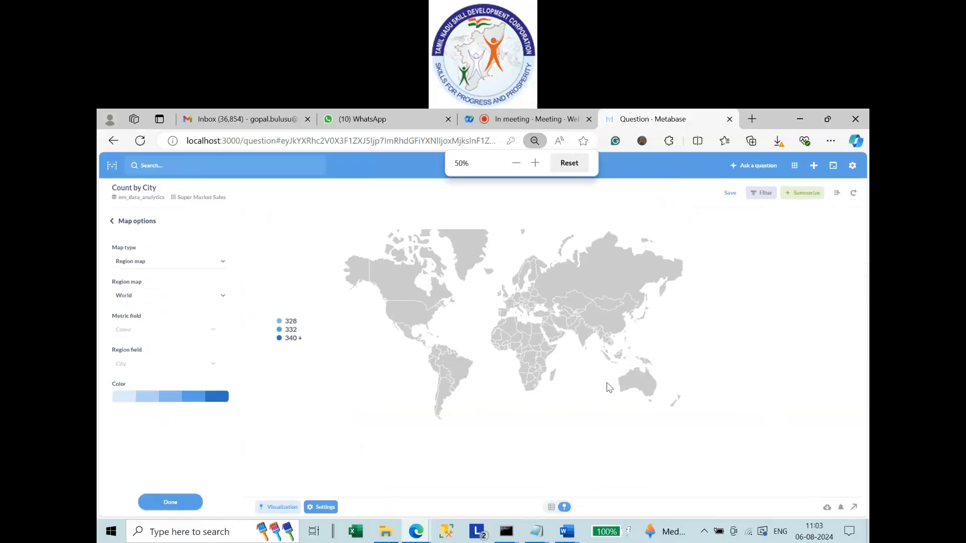
{"action": "scroll", "coordinate": [615, 383], "scroll_direction": "down", "scroll_amount": 1, "text": "ctrl"}
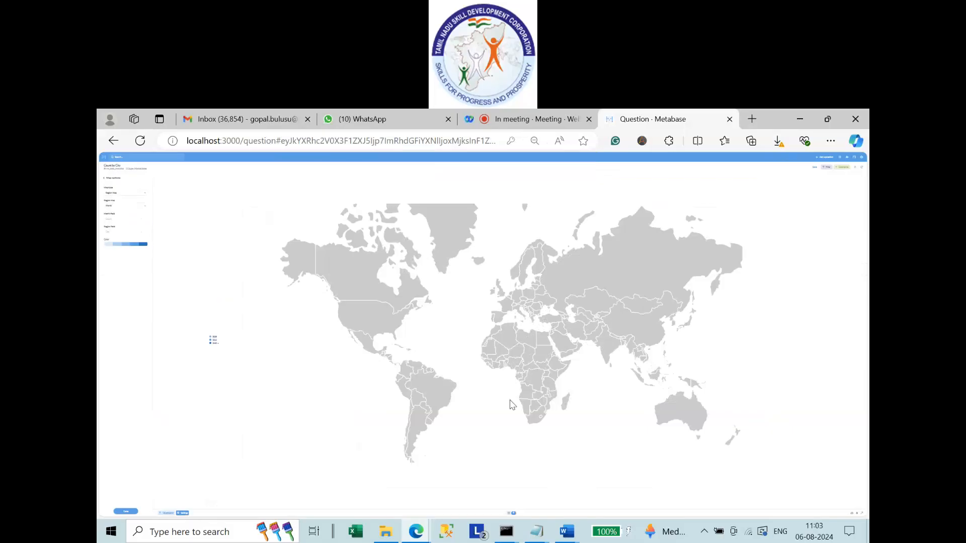
{"action": "scroll", "coordinate": [512, 405], "scroll_direction": "up", "scroll_amount": 1, "text": "ctrl"}
{"action": "scroll", "coordinate": [511, 406], "scroll_direction": "up", "scroll_amount": 4, "text": "ctrl"}
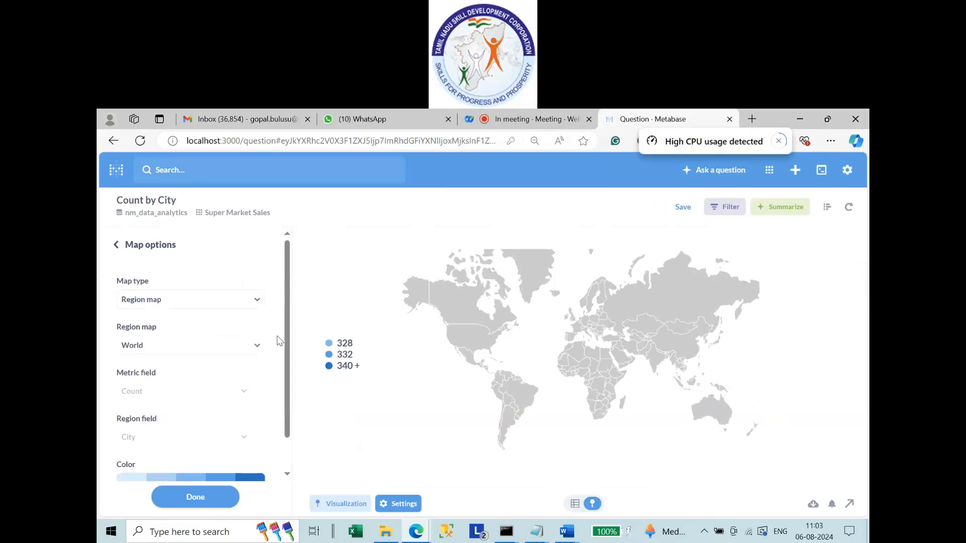
{"action": "scroll", "coordinate": [225, 375], "scroll_direction": "down", "scroll_amount": 2}
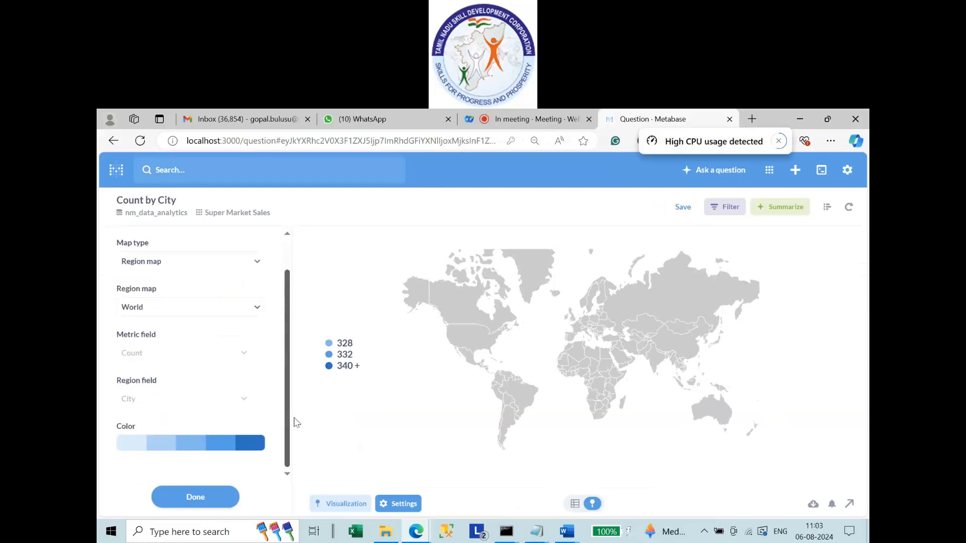
{"action": "scroll", "coordinate": [299, 433], "scroll_direction": "up", "scroll_amount": 2}
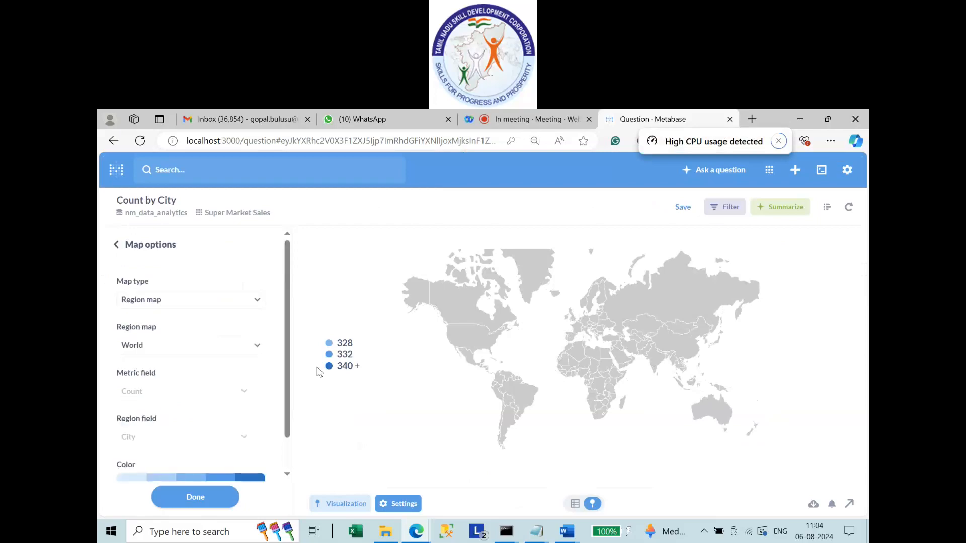
{"action": "left_click", "coordinate": [185, 301]}
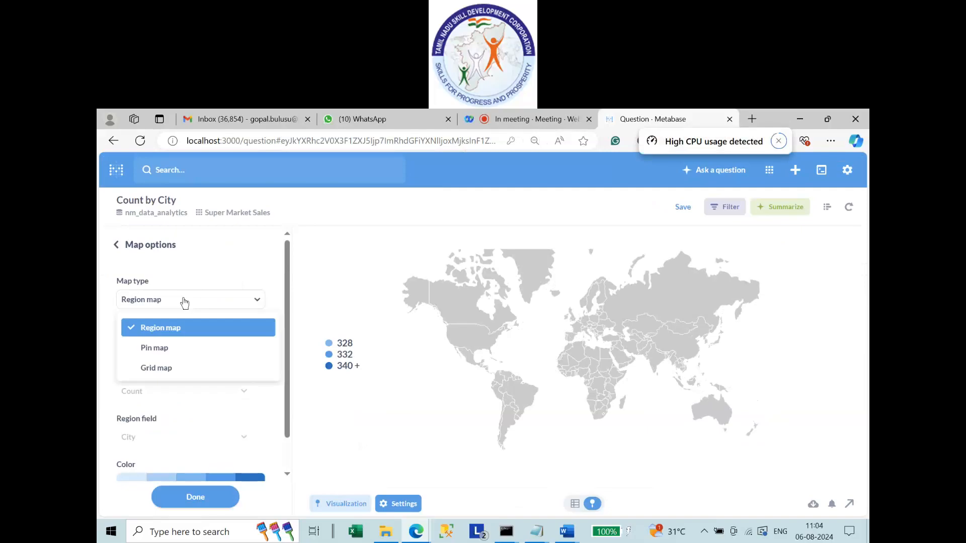
{"action": "left_click", "coordinate": [163, 346]}
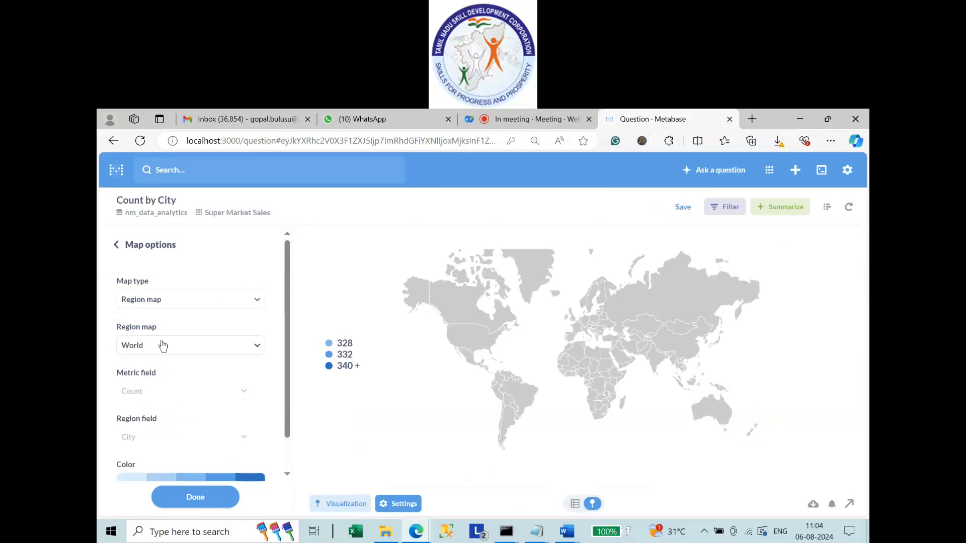
{"action": "left_click", "coordinate": [163, 346]}
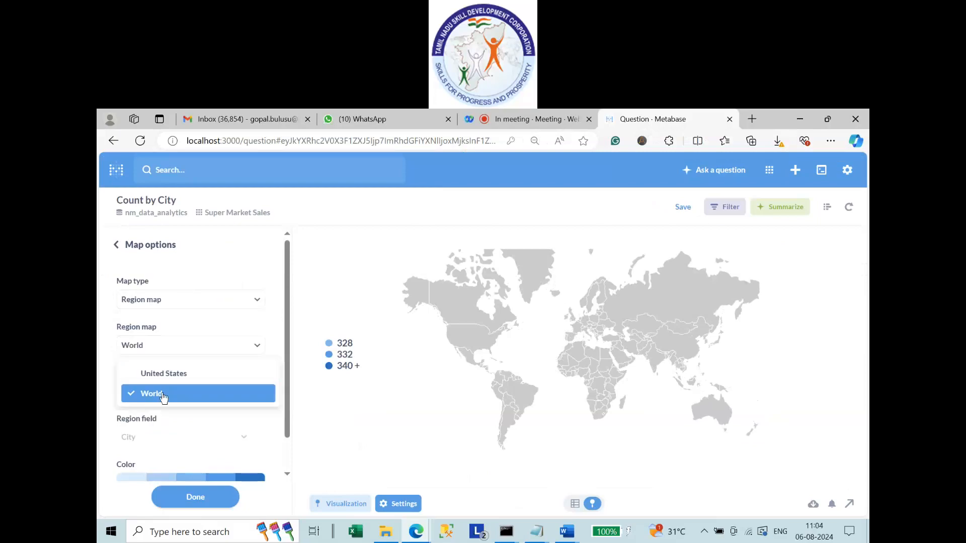
{"action": "left_click", "coordinate": [213, 282]}
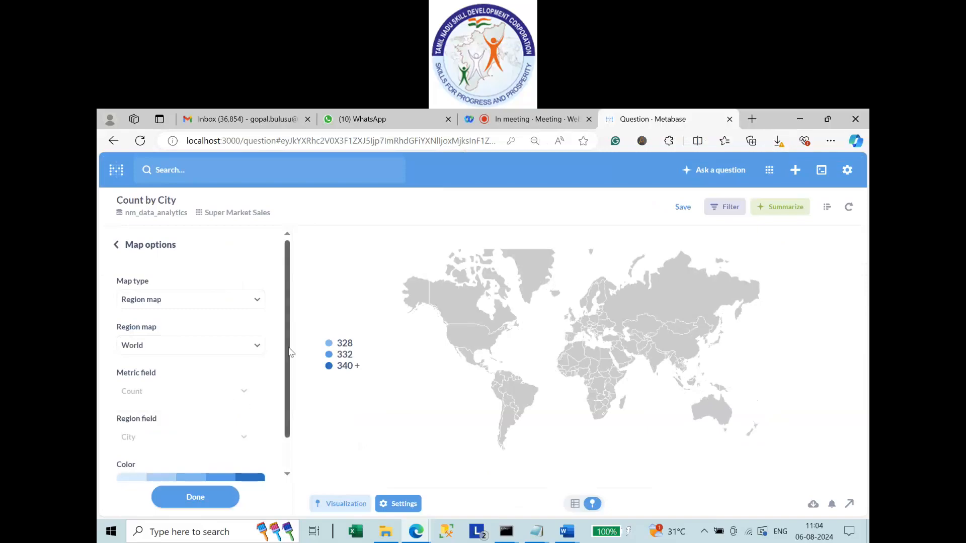
{"action": "left_click_drag", "start_coordinate": [287, 348], "coordinate": [282, 284]}
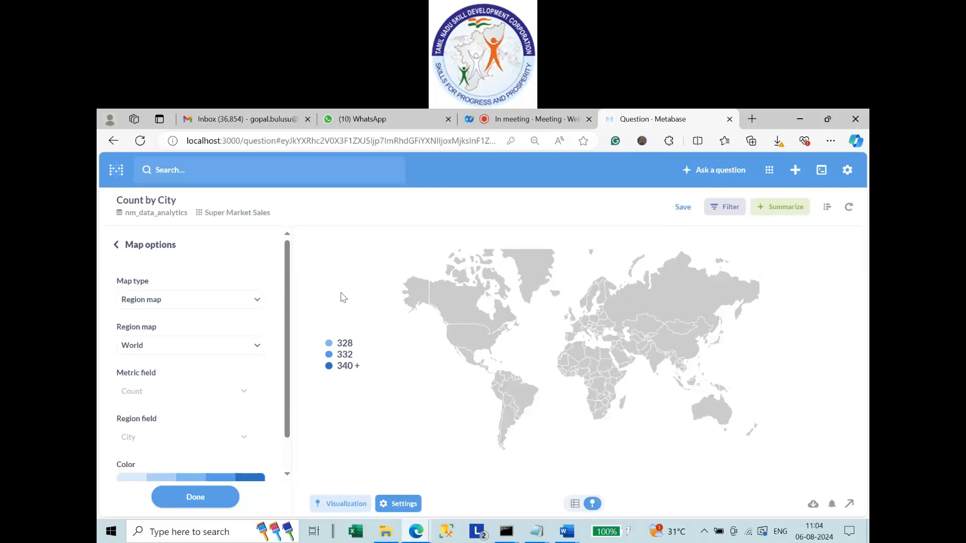
Replace the City grouping with Customer Type and Gender, then visualize the count.
{"action": "left_click", "coordinate": [115, 247]}
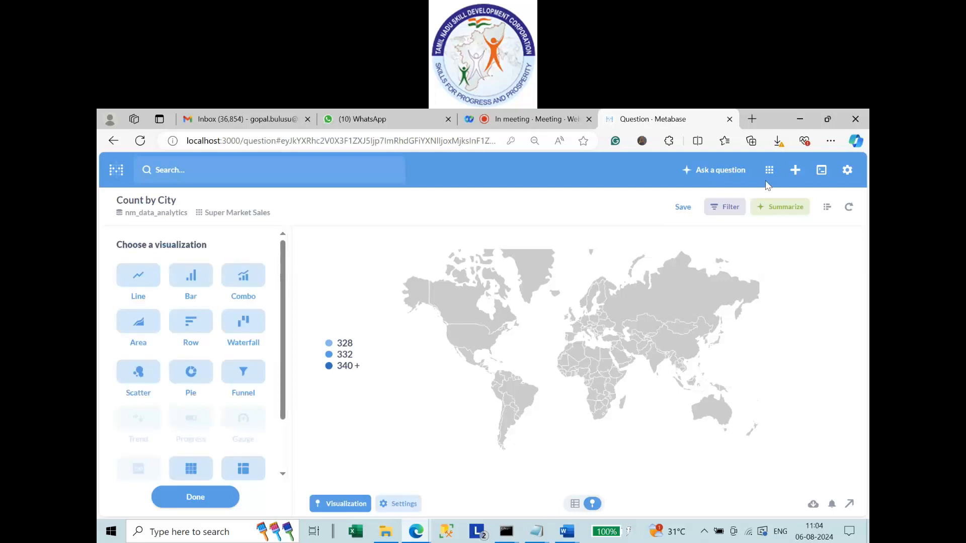
{"action": "left_click", "coordinate": [827, 207]}
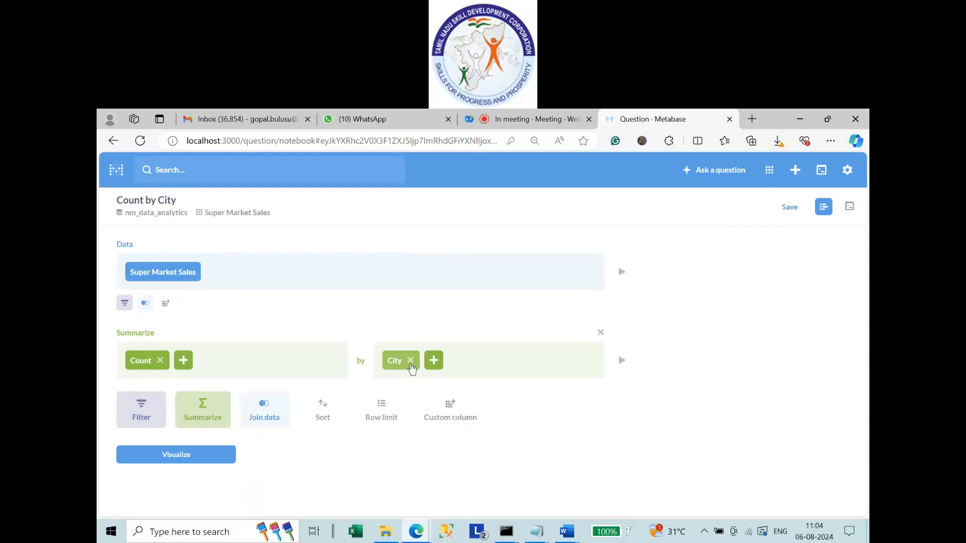
{"action": "left_click", "coordinate": [411, 361]}
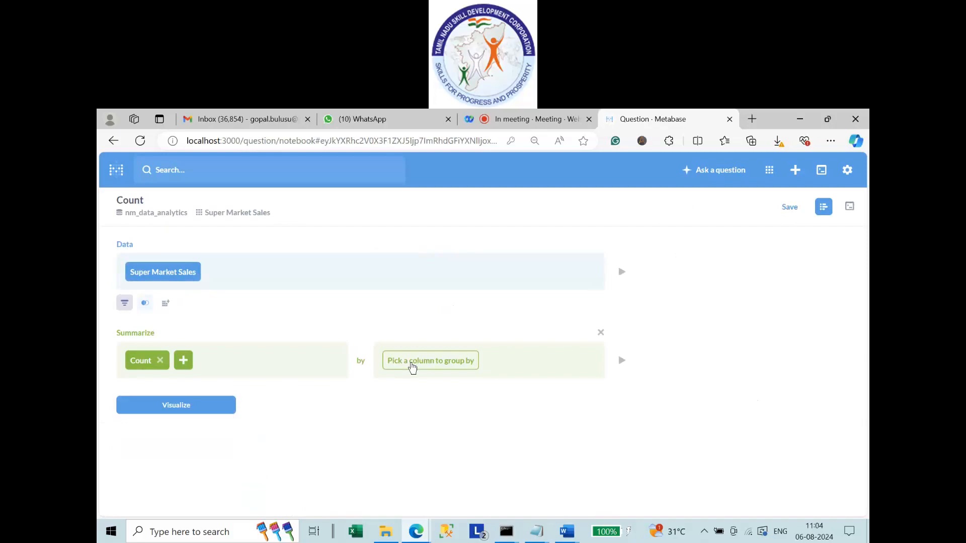
{"action": "left_click", "coordinate": [422, 363]}
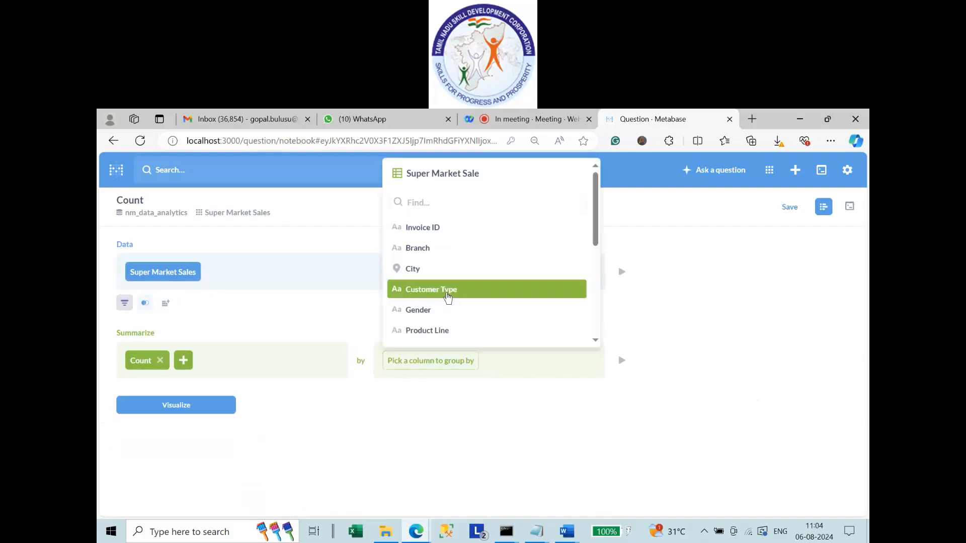
{"action": "left_click", "coordinate": [448, 290]}
{"action": "left_click", "coordinate": [471, 360]}
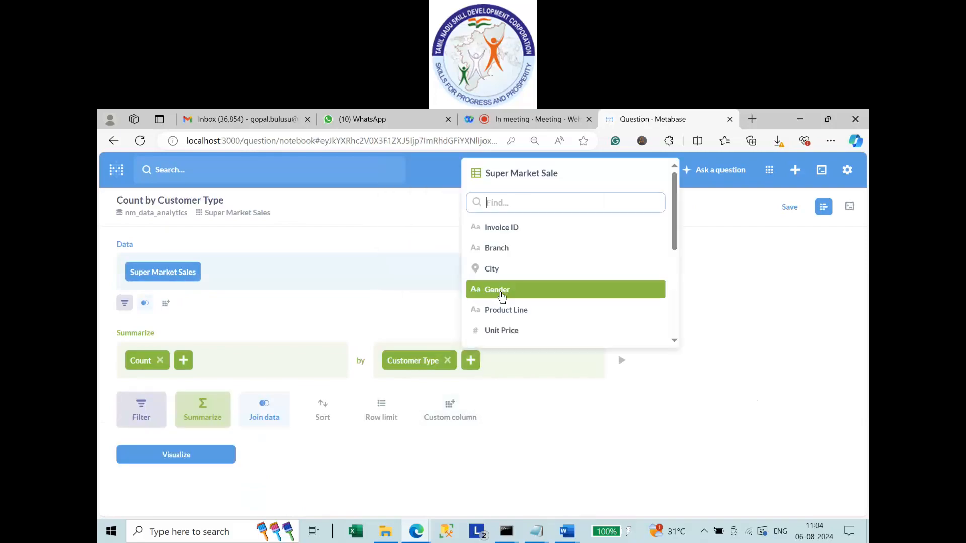
{"action": "left_click", "coordinate": [503, 291]}
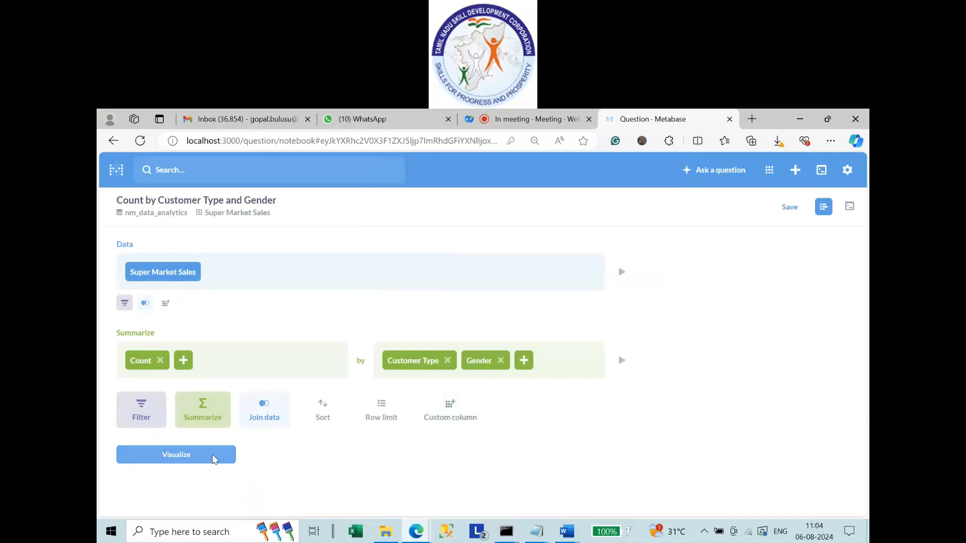
{"action": "left_click", "coordinate": [214, 459]}
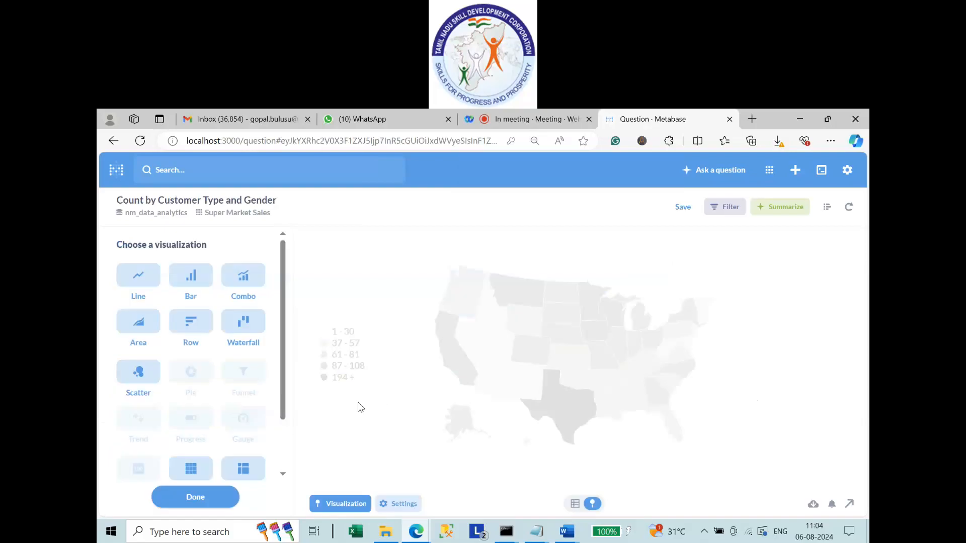
Display the counts as a table pivoting Female and Male rows against Member and Normal columns.
{"action": "left_click", "coordinate": [191, 472]}
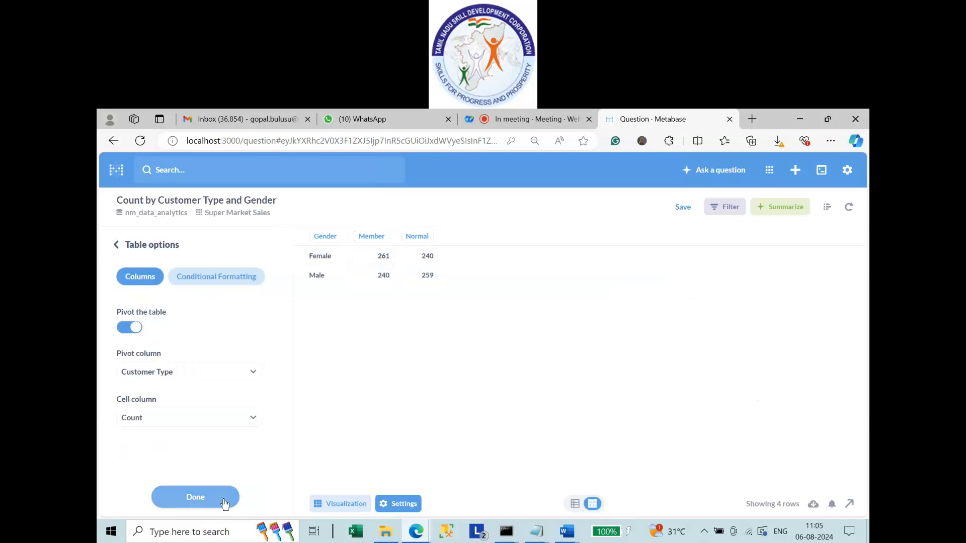
{"action": "left_click", "coordinate": [333, 505]}
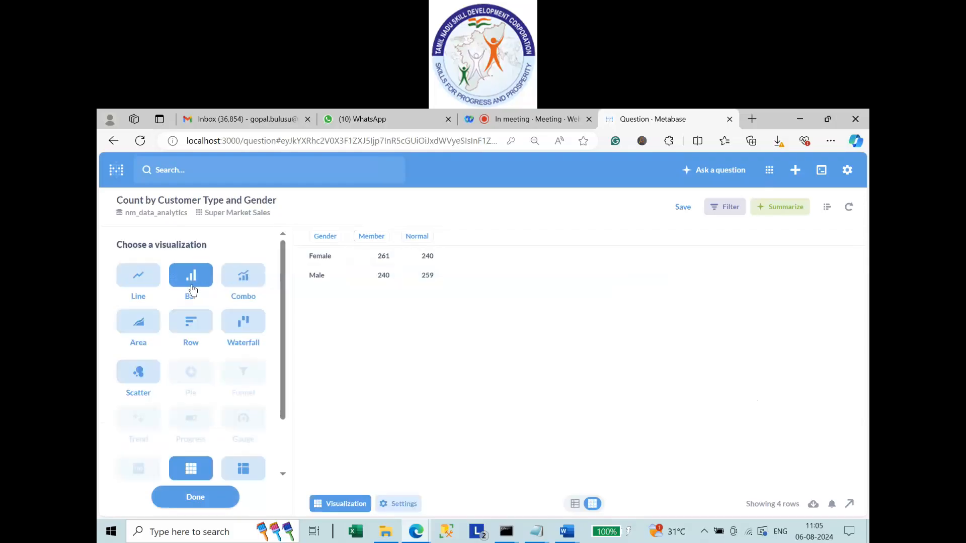
Chart the counts as grouped bars: Member and Normal on the x-axis, each split by Female and Male.
{"action": "left_click", "coordinate": [191, 276]}
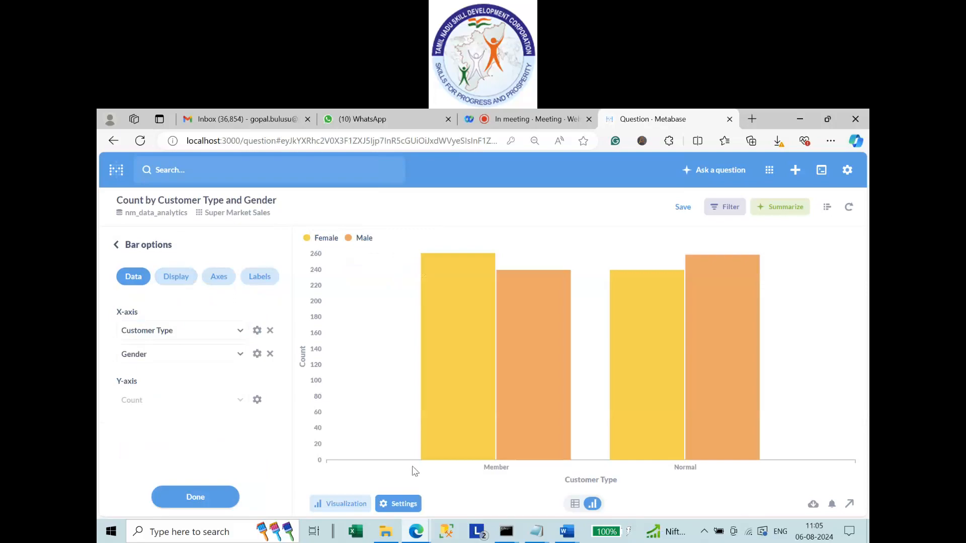
{"action": "left_click", "coordinate": [257, 331]}
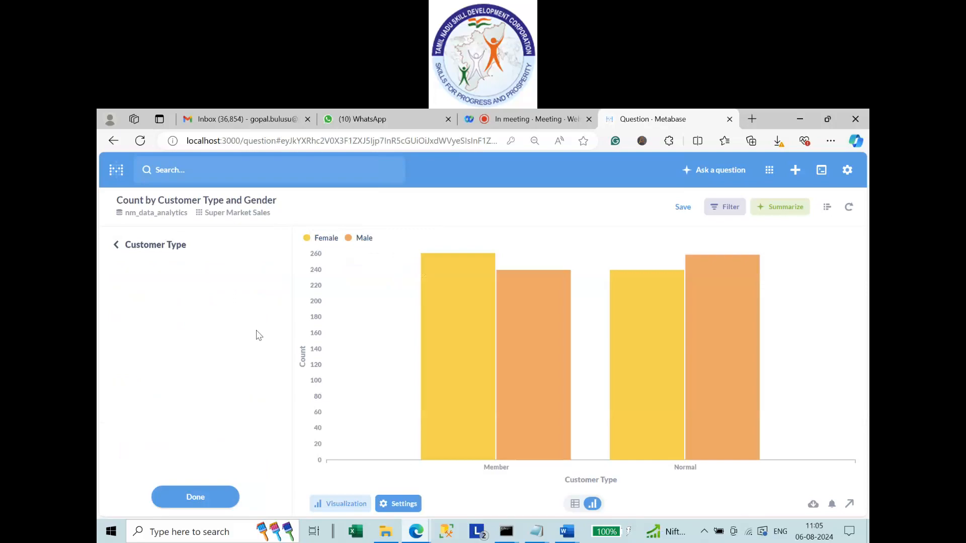
{"action": "left_click", "coordinate": [141, 248]}
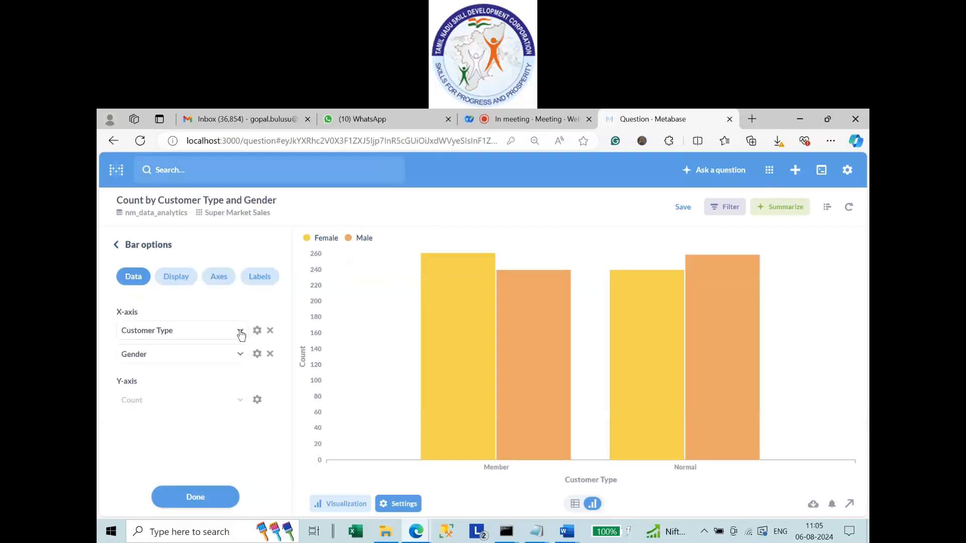
{"action": "left_click", "coordinate": [241, 332]}
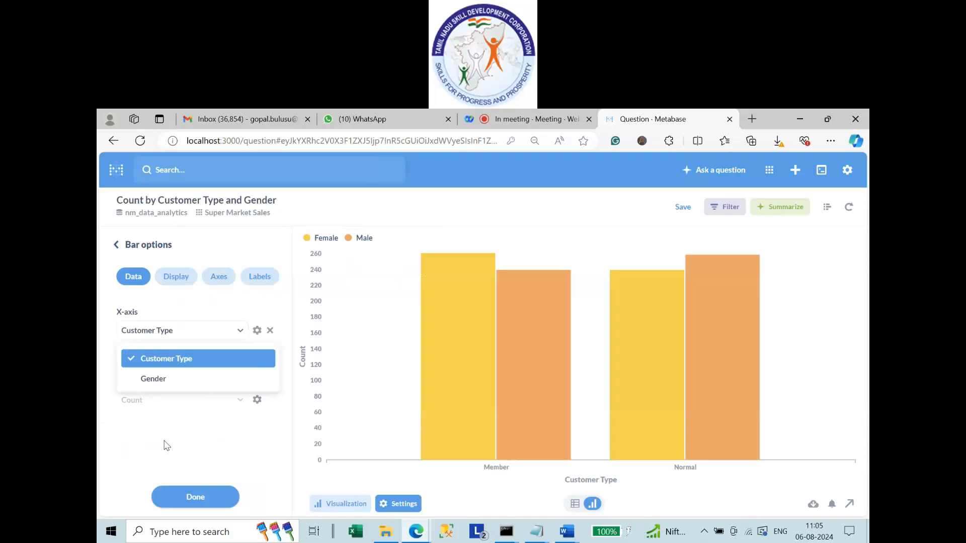
{"action": "left_click", "coordinate": [167, 446]}
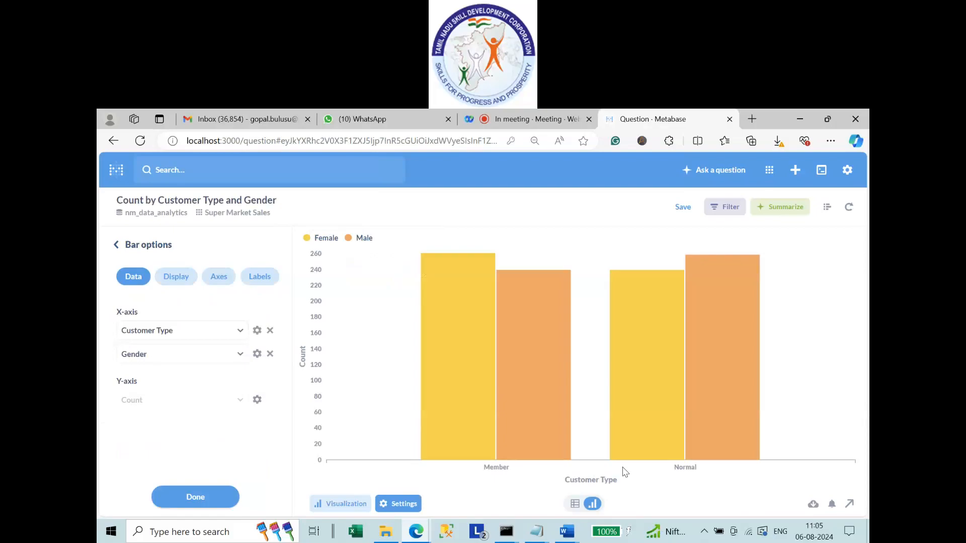
Make Gender the first X-axis grouping so bars split into Member and Normal, then start saving.
{"action": "left_click", "coordinate": [189, 354]}
{"action": "left_click", "coordinate": [177, 372]}
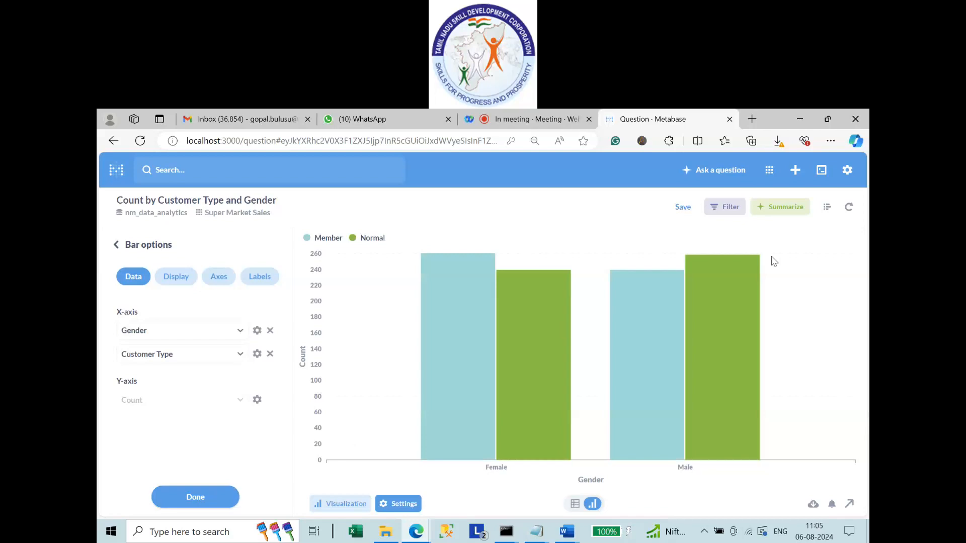
{"action": "left_click", "coordinate": [679, 208]}
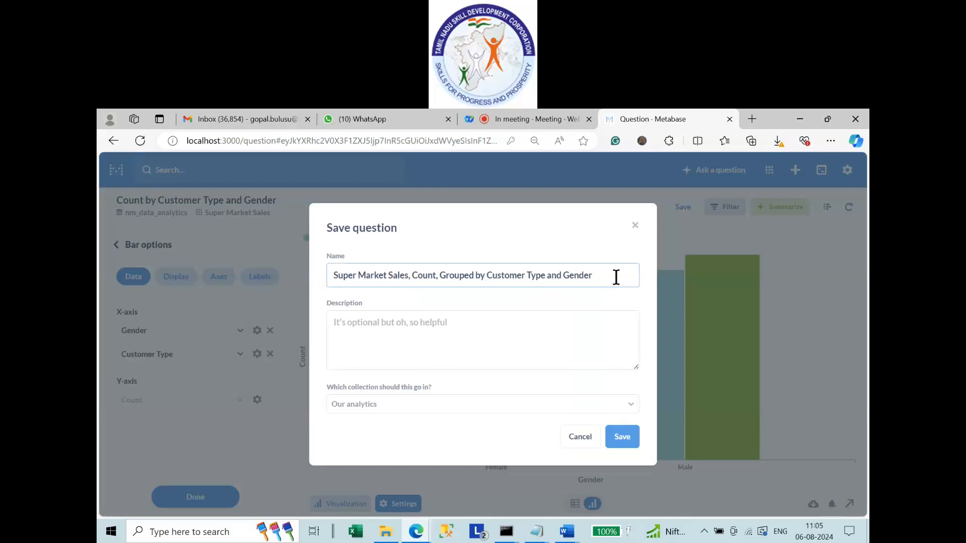
Name the question 'Count by Customer Type and Gender'.
{"action": "left_click_drag", "start_coordinate": [626, 278], "coordinate": [245, 283]}
{"action": "type", "text": "Count by"}
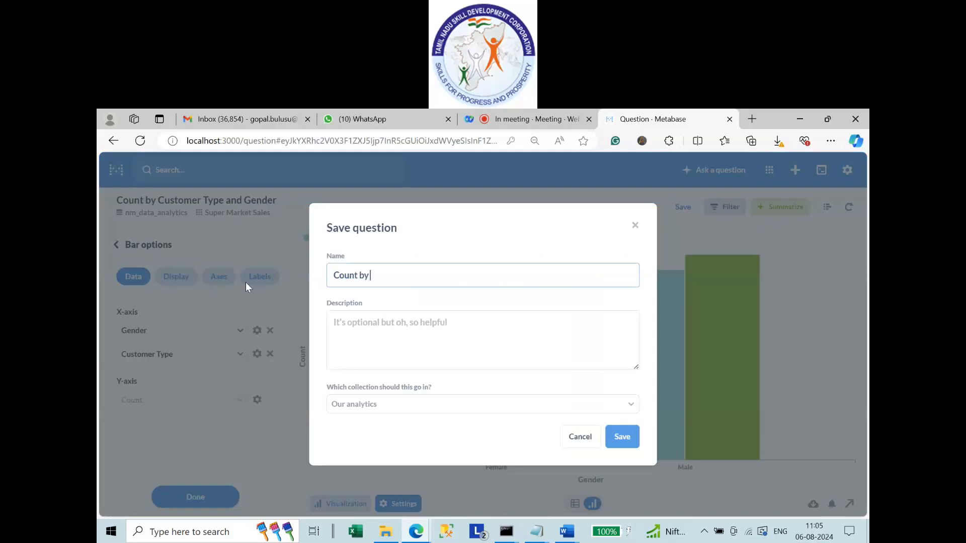
{"action": "type", "text": " CUstomer"}
{"action": "key", "text": "BackSpace"}
{"action": "key", "text": "Right"}
{"action": "key", "text": "Delete"}
{"action": "type", "text": "u"}
{"action": "key", "text": "Right"}
{"action": "key", "text": "Right"}
{"action": "key", "text": "Right"}
{"action": "key", "text": "Right"}
{"action": "key", "text": "Right"}
{"action": "key", "text": "Right"}
{"action": "type", "text": "Type and "}
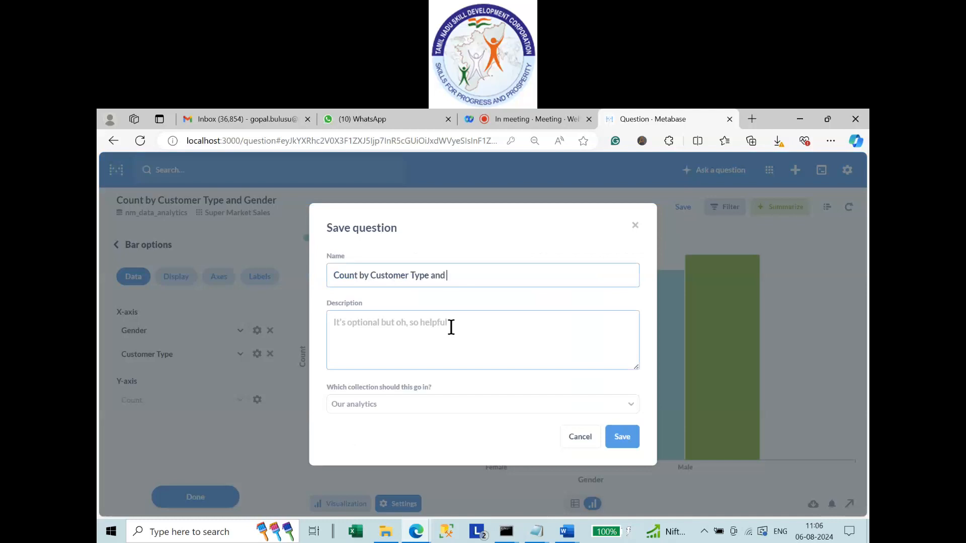
{"action": "type", "text": "Gender"}
Save it into the NM Data Analytics collection, declining to add it to a dashboard.
{"action": "left_click", "coordinate": [389, 406]}
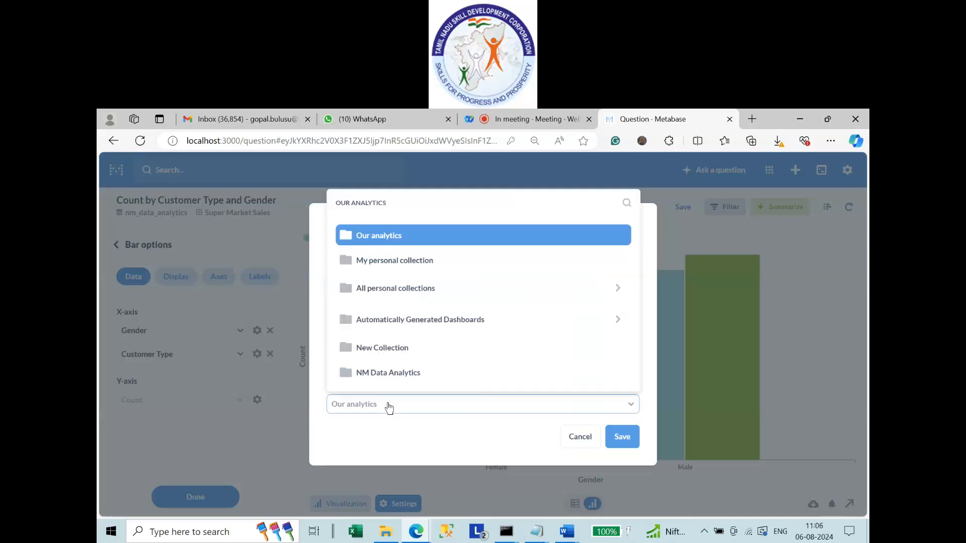
{"action": "left_click", "coordinate": [386, 375]}
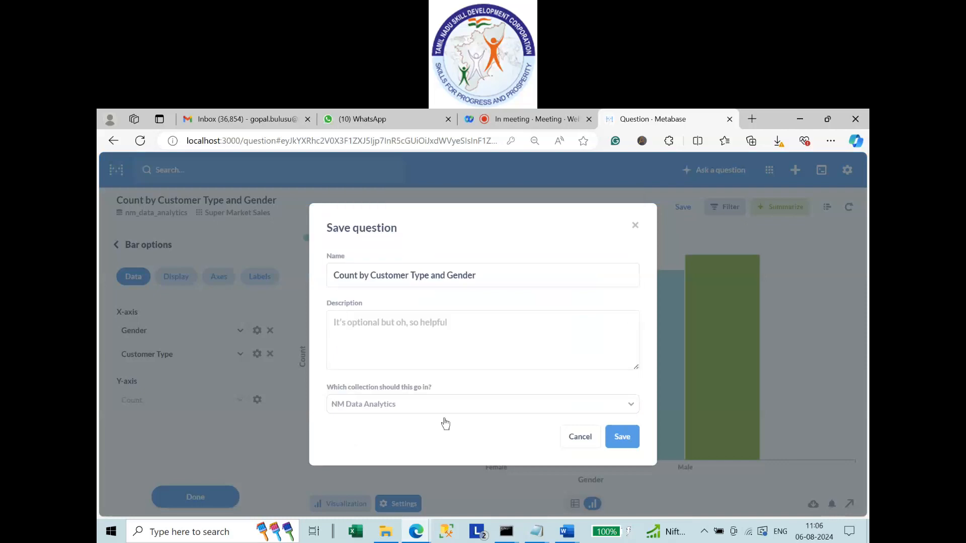
{"action": "left_click", "coordinate": [622, 438]}
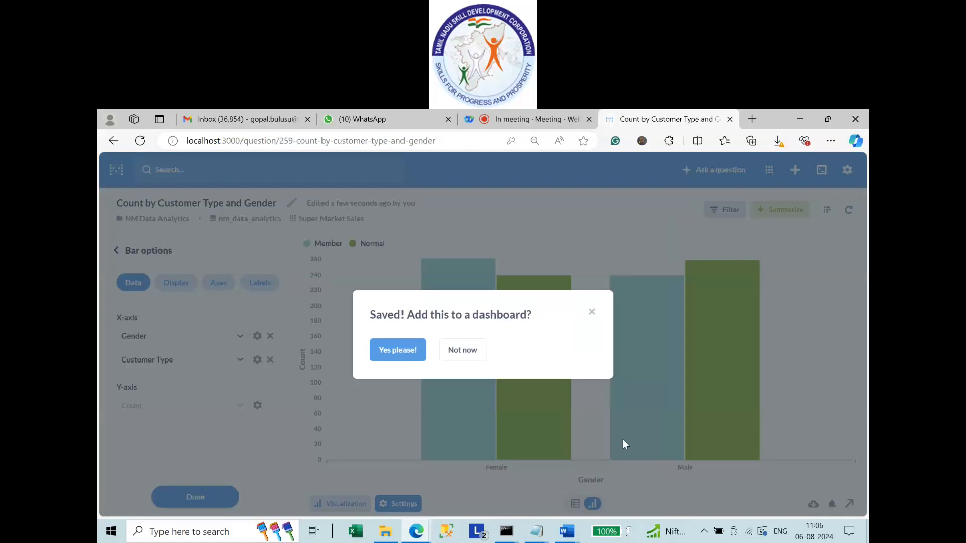
{"action": "left_click", "coordinate": [472, 351]}
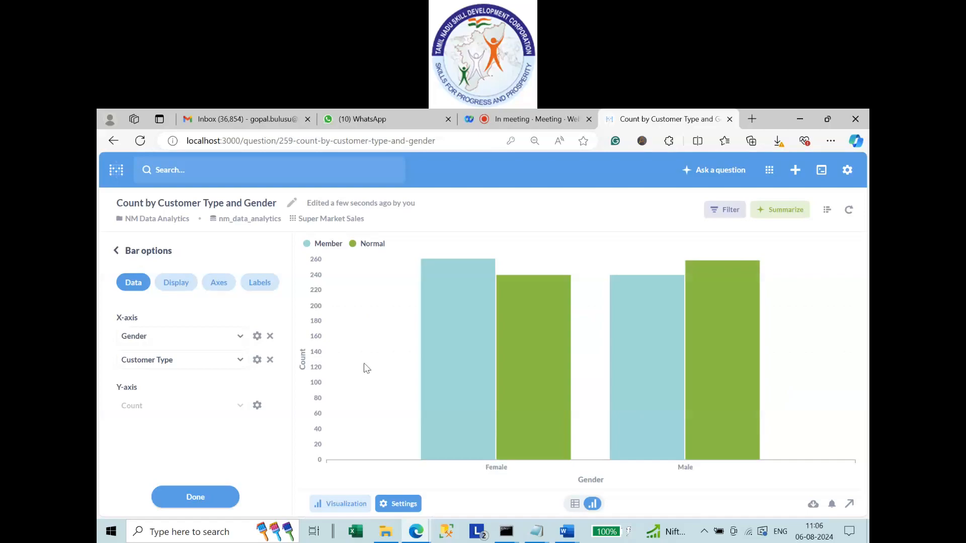
Start a simple question on the nm_data_analytics Global Store table and open its editor.
{"action": "mouse_move", "coordinate": [548, 346]}
{"action": "left_click", "coordinate": [722, 180]}
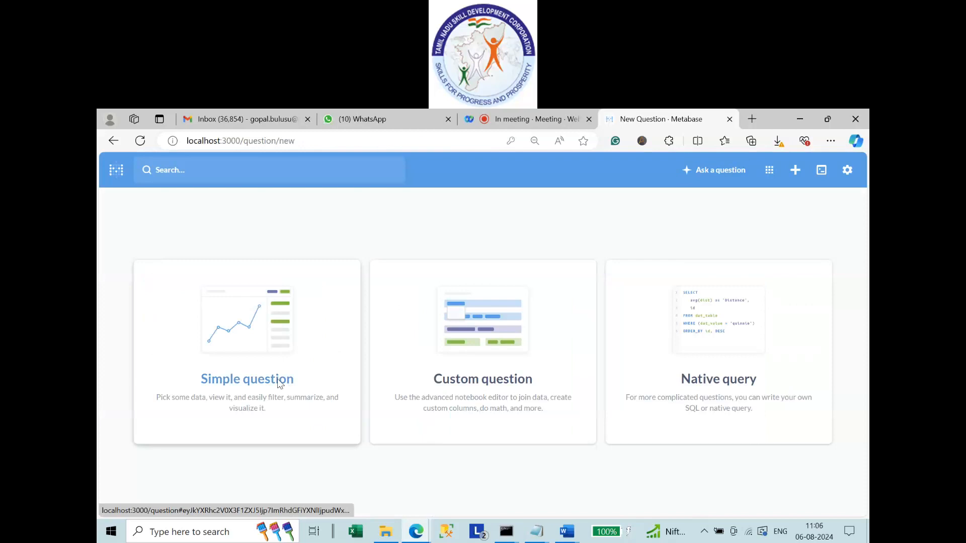
{"action": "left_click", "coordinate": [279, 384]}
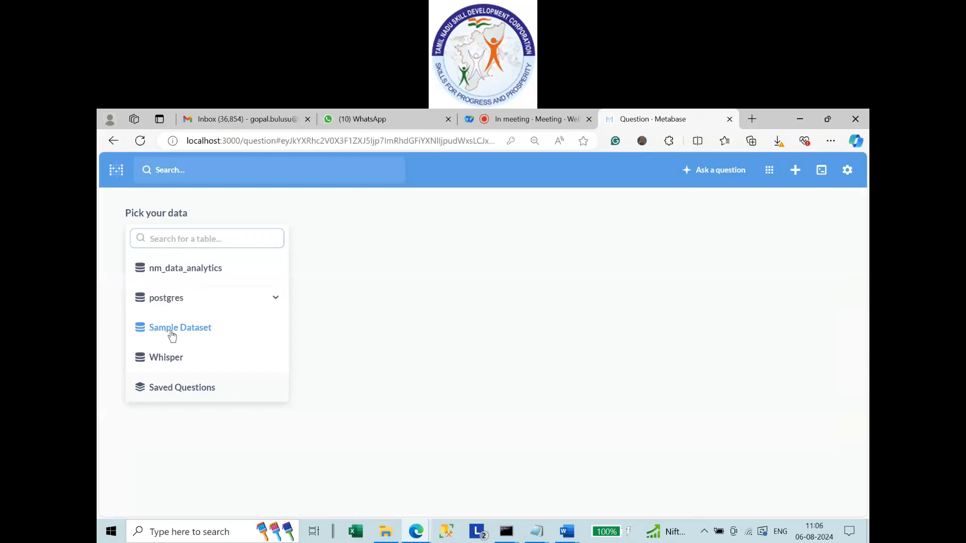
{"action": "left_click", "coordinate": [180, 272]}
{"action": "left_click", "coordinate": [176, 366]}
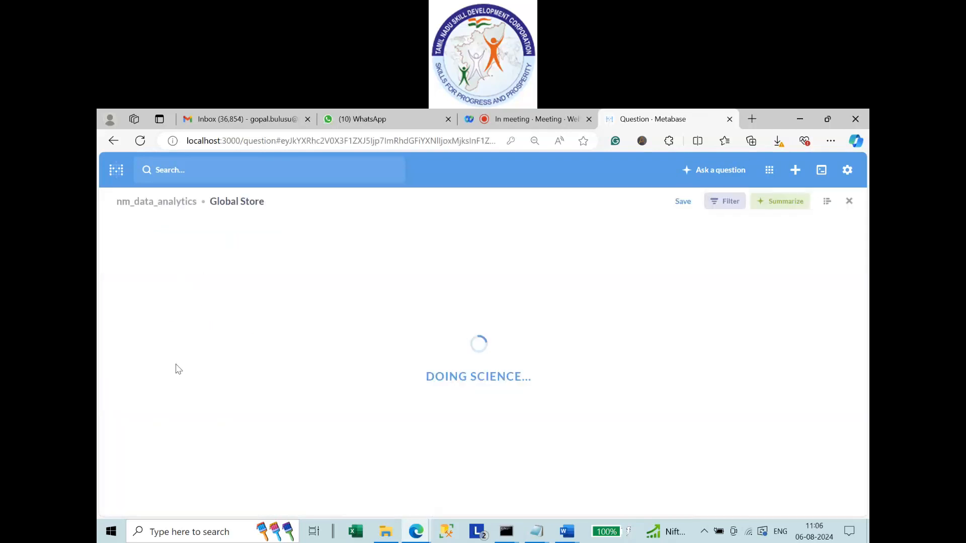
{"action": "left_click", "coordinate": [828, 203]}
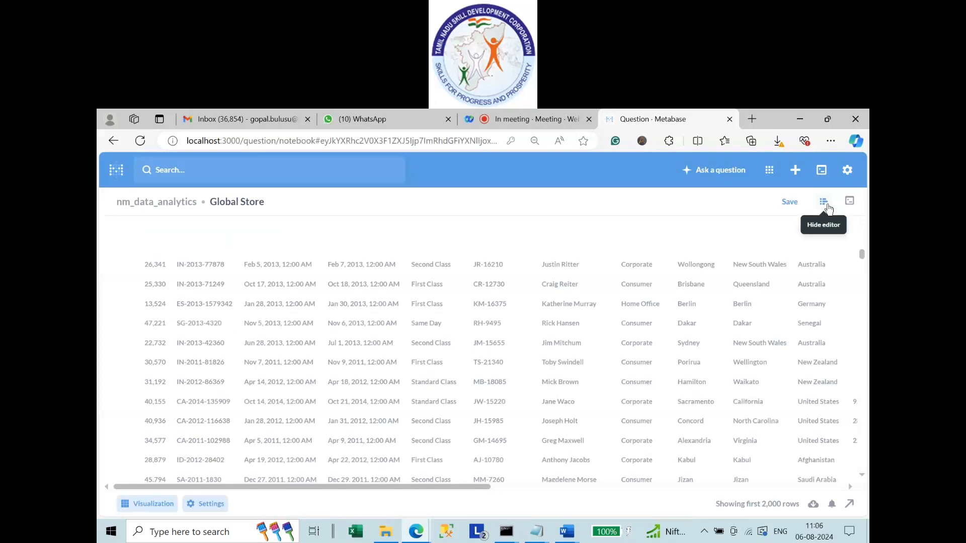
Summarize Global Store as Sum of Sales grouped by Country.
{"action": "left_click", "coordinate": [199, 321]}
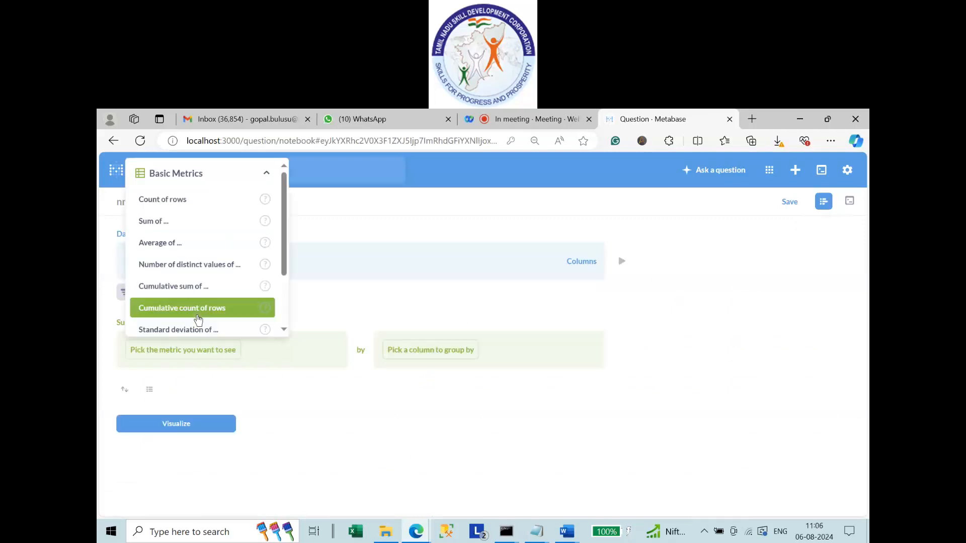
{"action": "left_click", "coordinate": [168, 224]}
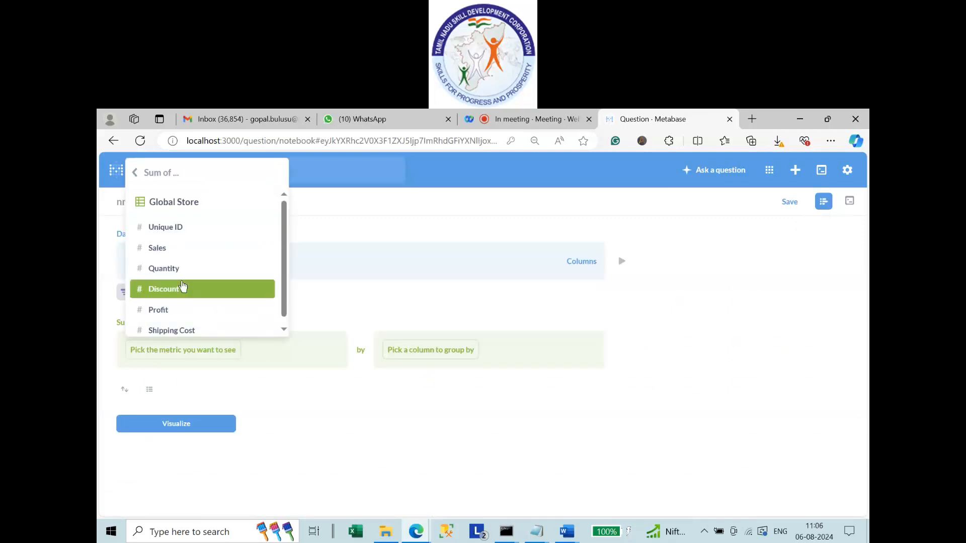
{"action": "left_click", "coordinate": [169, 249]}
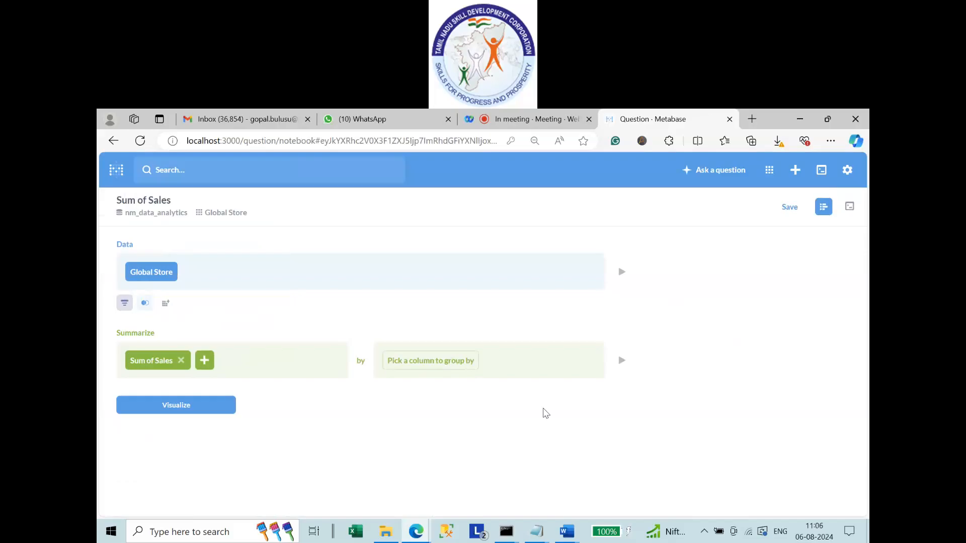
{"action": "left_click", "coordinate": [431, 366]}
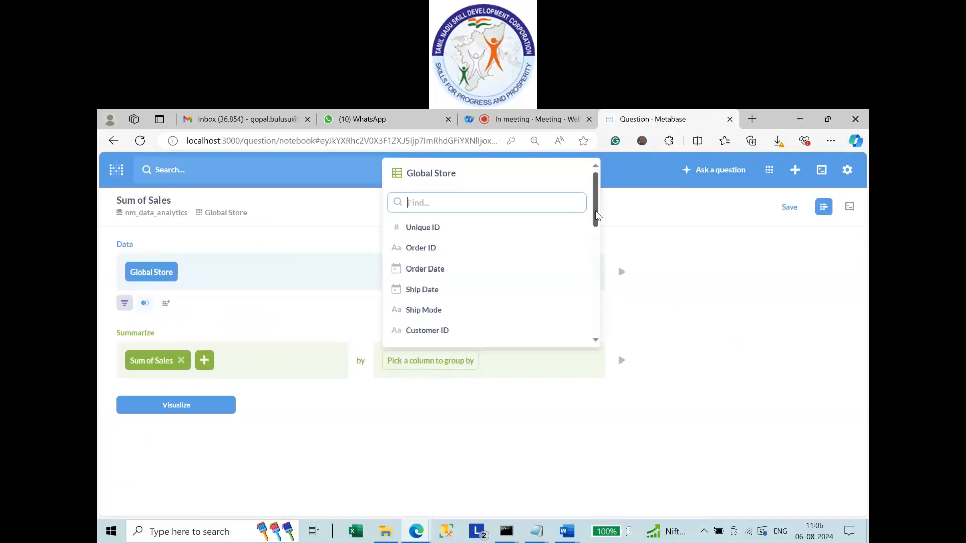
{"action": "left_click_drag", "start_coordinate": [596, 215], "coordinate": [593, 257]}
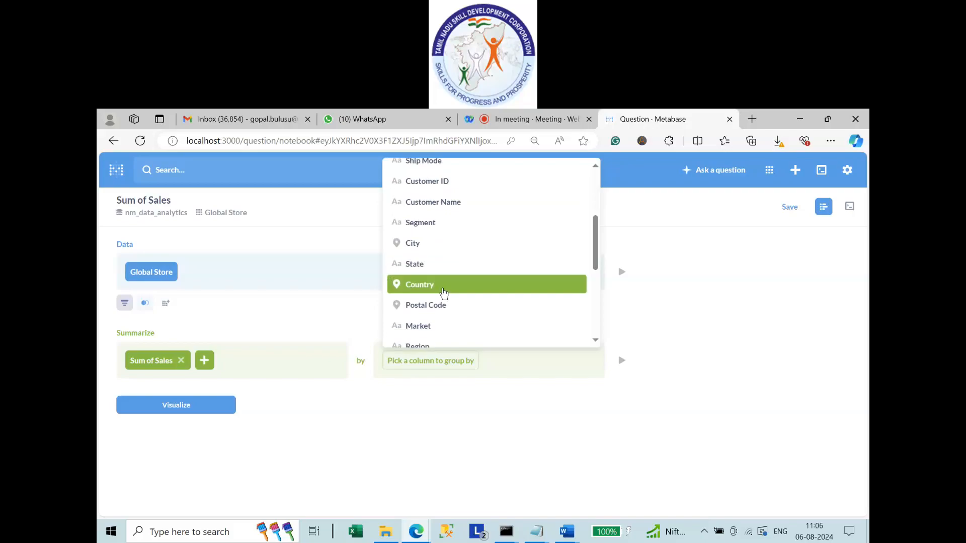
{"action": "left_click", "coordinate": [443, 293]}
Add City as a second grouping column.
{"action": "left_click", "coordinate": [448, 361]}
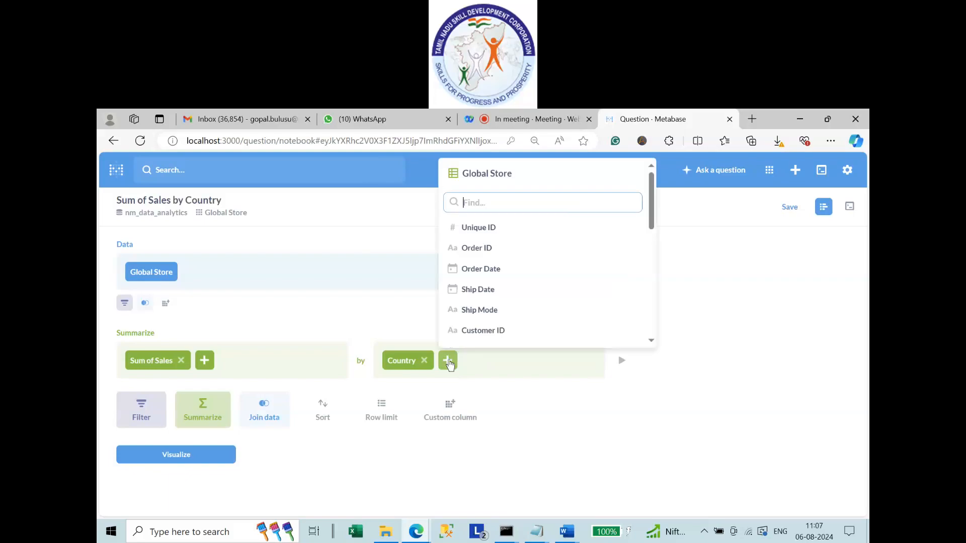
{"action": "scroll", "coordinate": [533, 302], "scroll_direction": "down", "scroll_amount": 5}
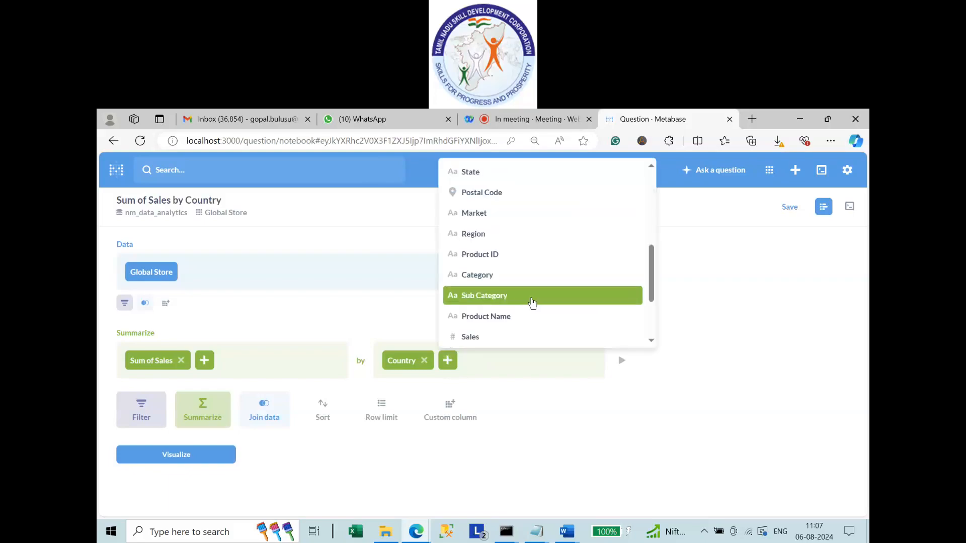
{"action": "left_click_drag", "start_coordinate": [652, 279], "coordinate": [651, 262]}
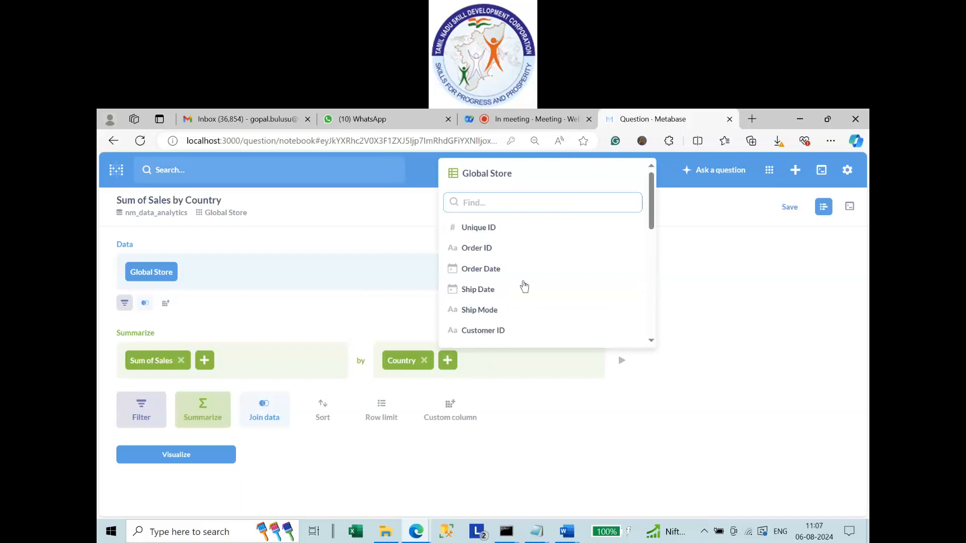
{"action": "scroll", "coordinate": [524, 286], "scroll_direction": "down", "scroll_amount": 5}
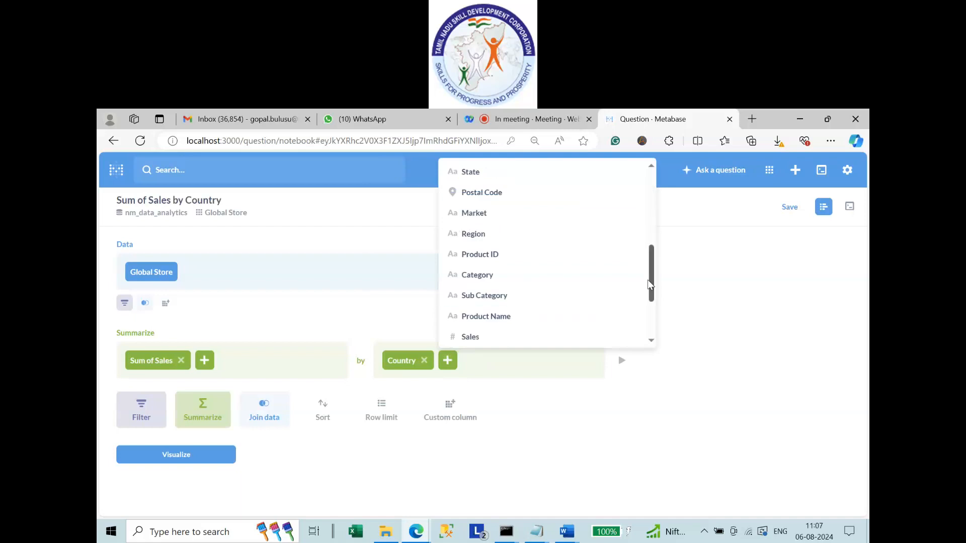
{"action": "scroll", "coordinate": [652, 279], "scroll_direction": "up", "scroll_amount": 5}
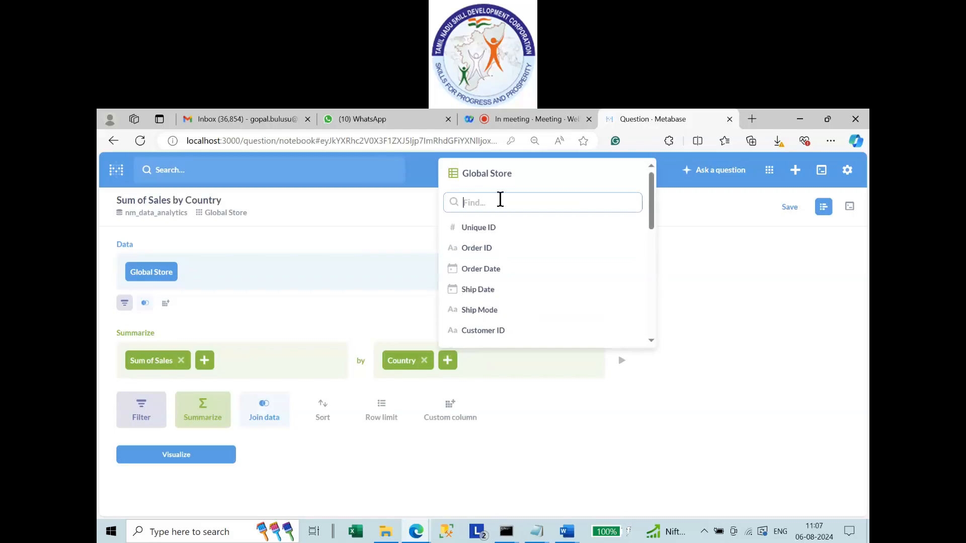
{"action": "type", "text": "cit"}
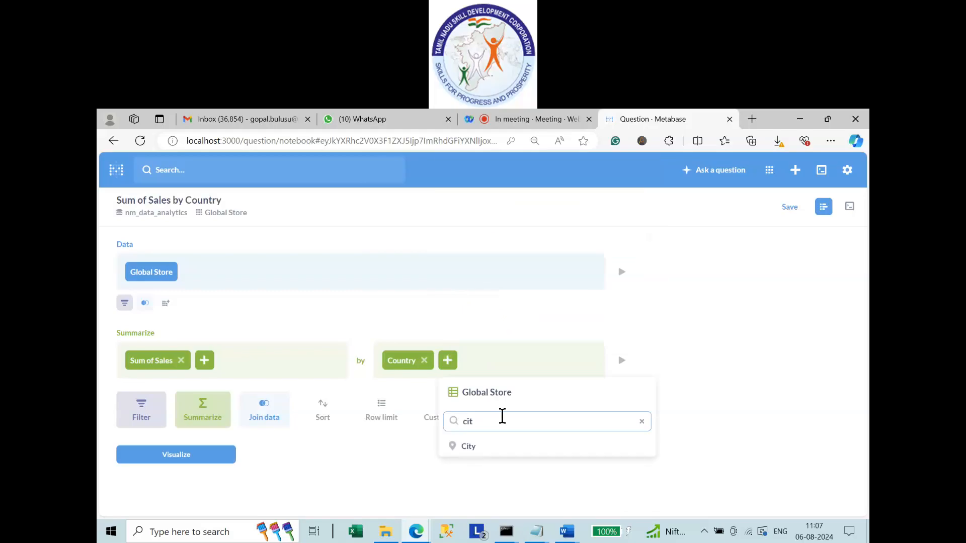
{"action": "left_click", "coordinate": [477, 450]}
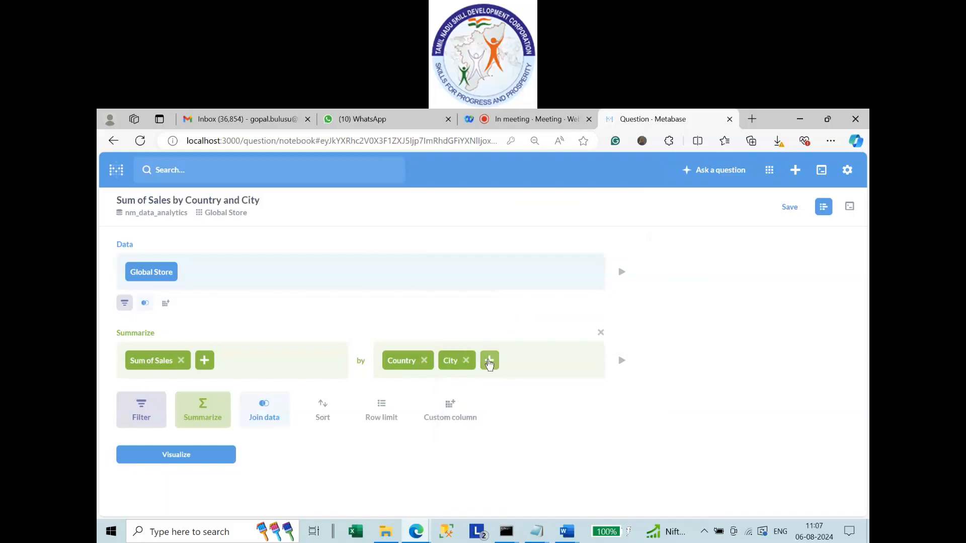
Add Category and Order Priority groupings, then visualize the results.
{"action": "left_click", "coordinate": [489, 362]}
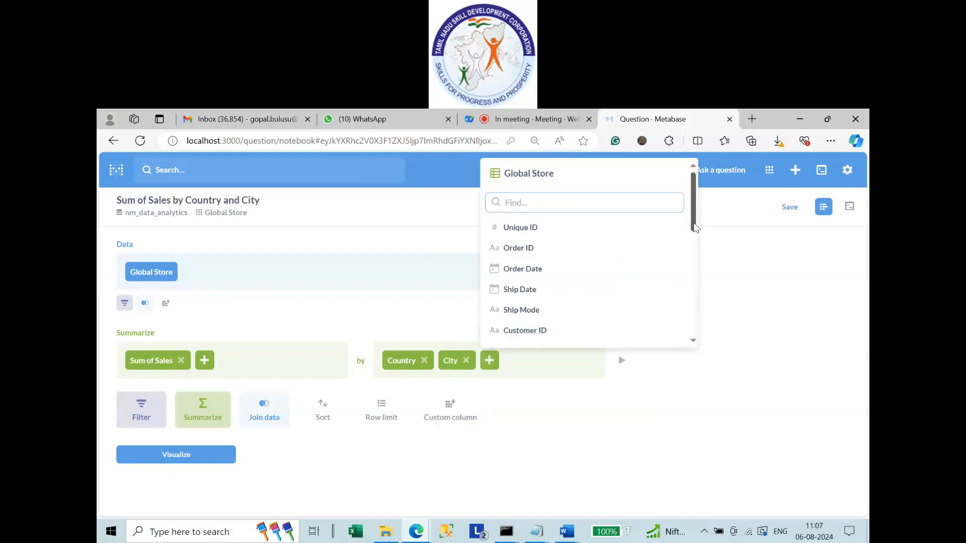
{"action": "left_click_drag", "start_coordinate": [695, 228], "coordinate": [588, 301]}
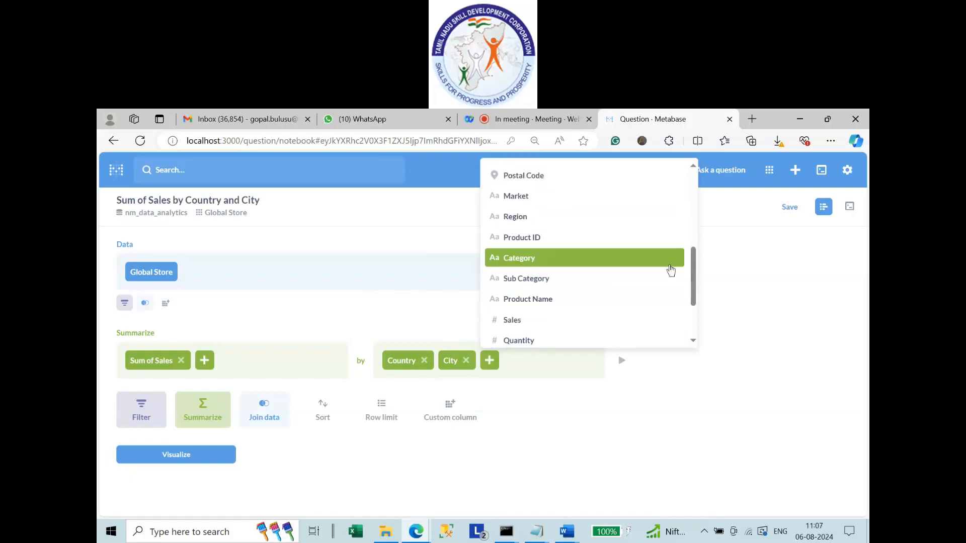
{"action": "left_click", "coordinate": [523, 259]}
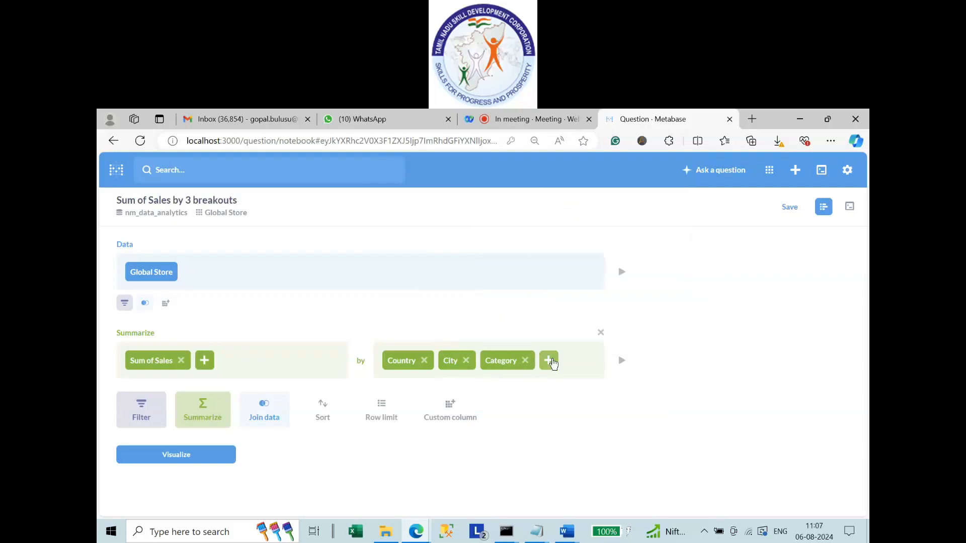
{"action": "left_click", "coordinate": [550, 360]}
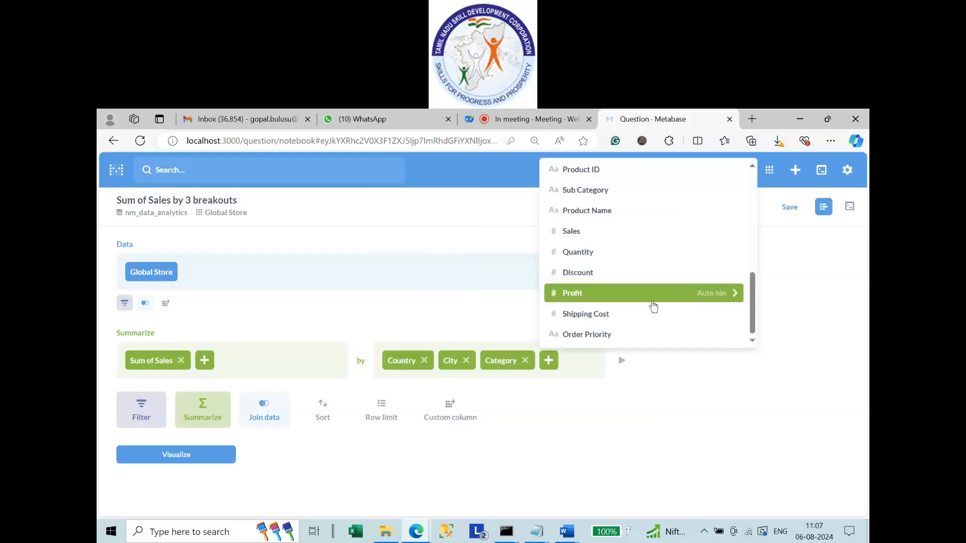
{"action": "left_click", "coordinate": [615, 336]}
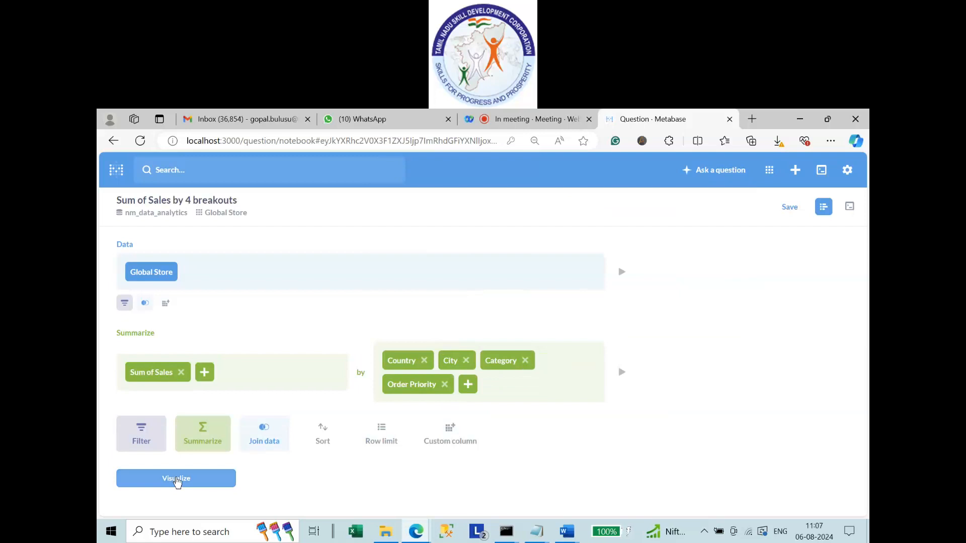
{"action": "left_click", "coordinate": [177, 481]}
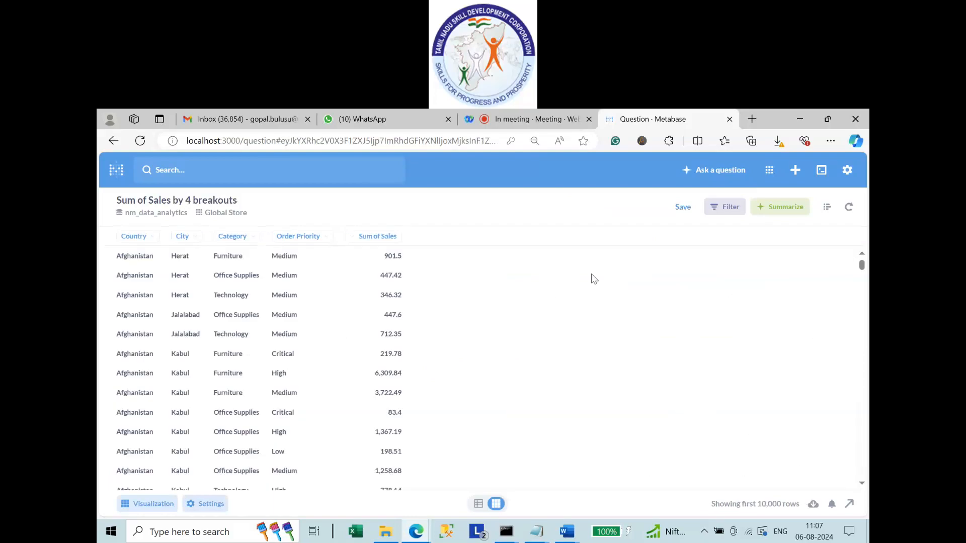
Display the Sum of Sales result as a Pivot Table.
{"action": "left_click", "coordinate": [149, 505]}
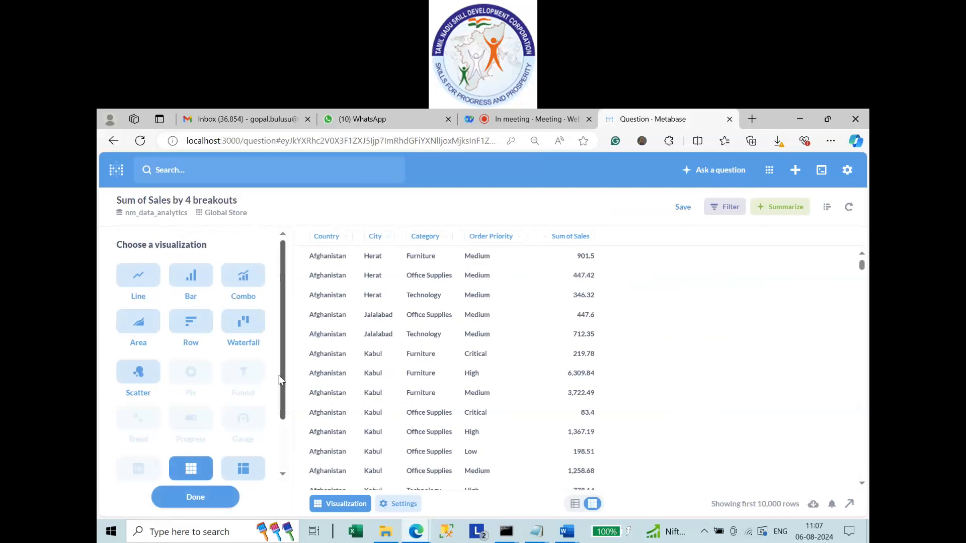
{"action": "scroll", "coordinate": [278, 424], "scroll_direction": "down", "scroll_amount": 2}
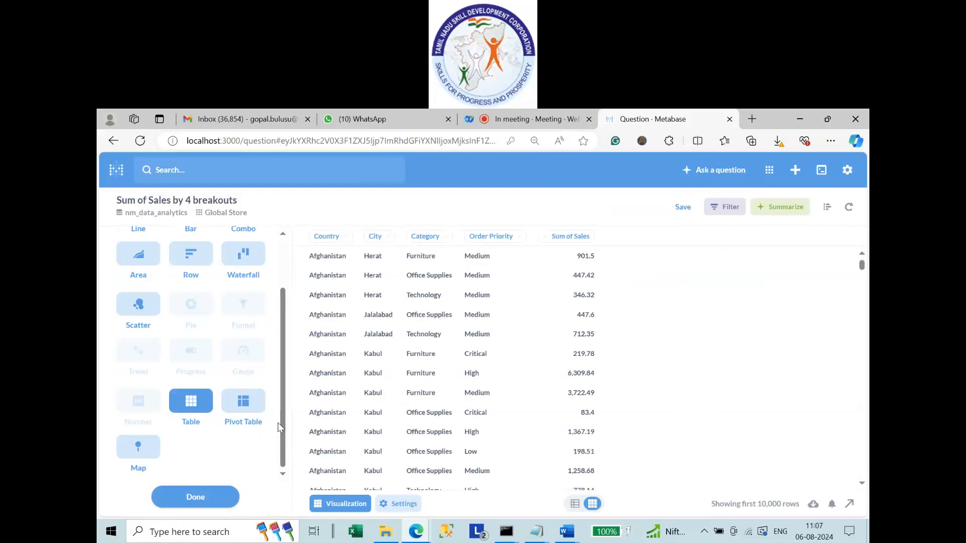
{"action": "left_click", "coordinate": [243, 411]}
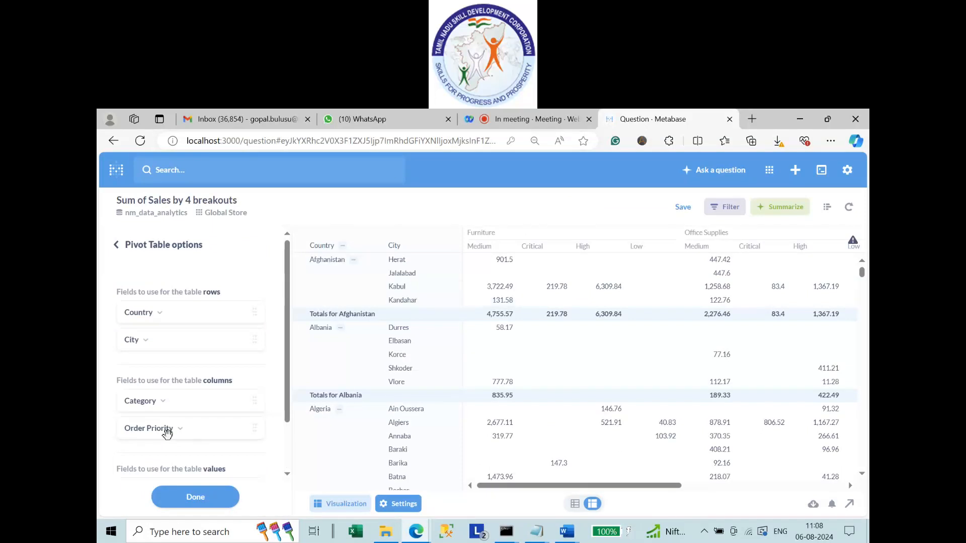
Move Category into the pivot rows below City, leaving Order Priority as the only column.
{"action": "left_click_drag", "start_coordinate": [141, 405], "coordinate": [143, 356]}
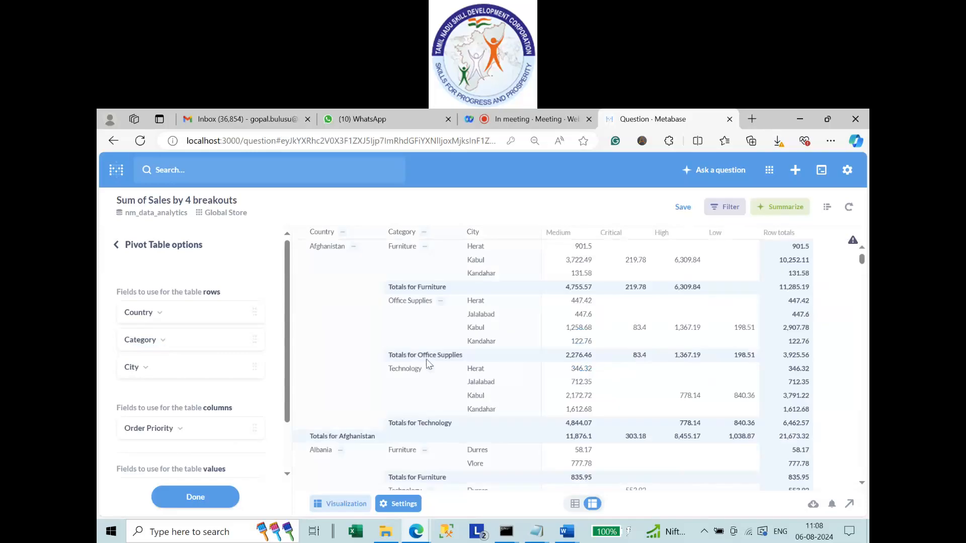
{"action": "left_click_drag", "start_coordinate": [134, 345], "coordinate": [141, 365]}
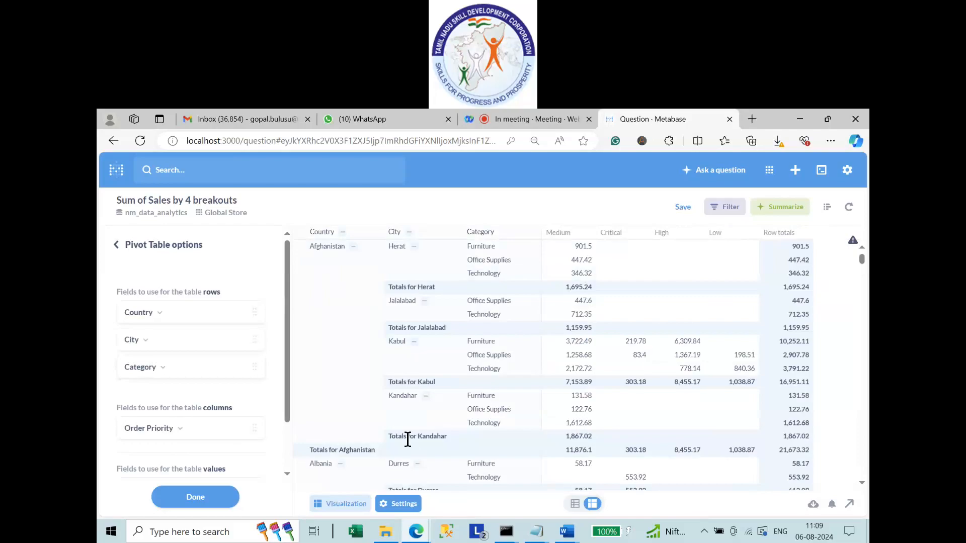
{"action": "left_click_drag", "start_coordinate": [310, 450], "coordinate": [368, 451]}
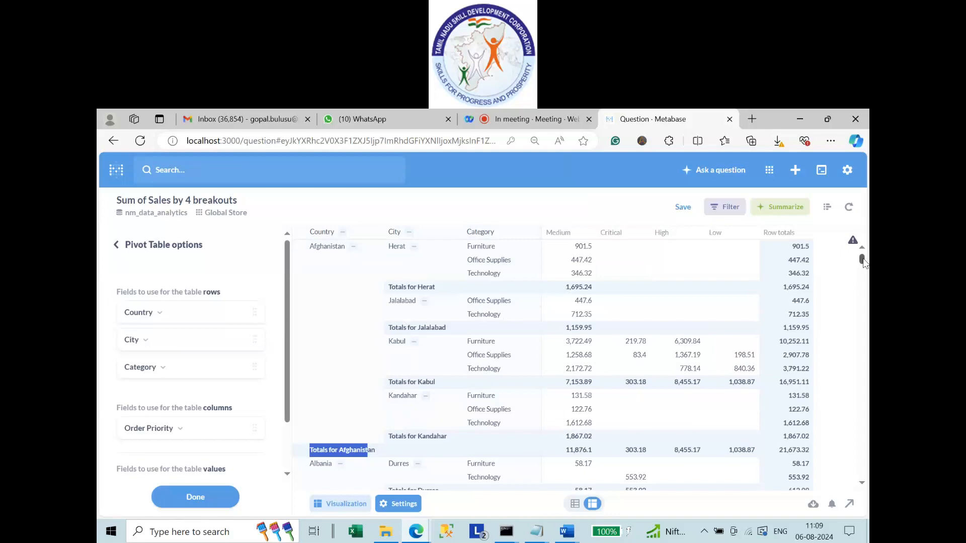
{"action": "left_click_drag", "start_coordinate": [863, 260], "coordinate": [863, 264]}
{"action": "scroll", "coordinate": [461, 390], "scroll_direction": "down", "scroll_amount": 5}
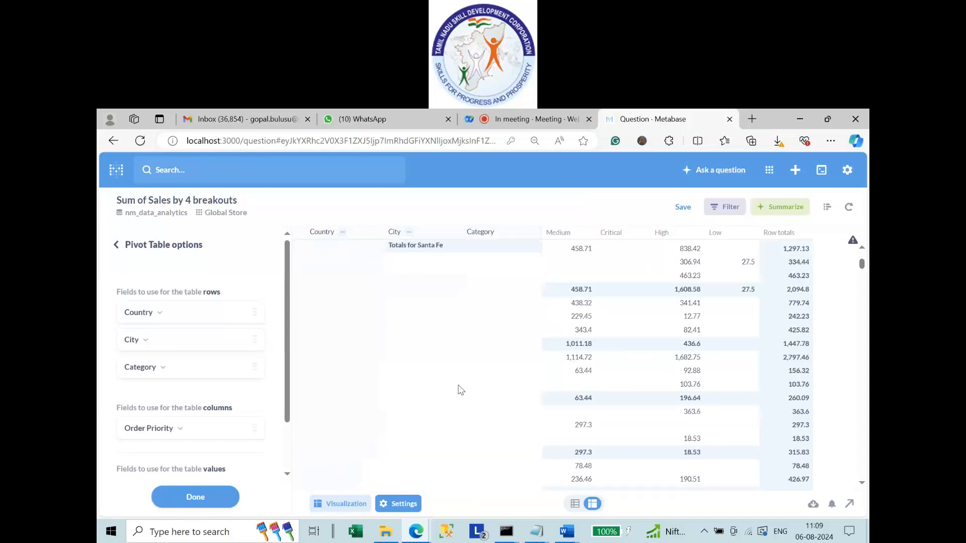
{"action": "scroll", "coordinate": [558, 344], "scroll_direction": "down", "scroll_amount": 3}
{"action": "scroll", "coordinate": [424, 427], "scroll_direction": "down", "scroll_amount": 4}
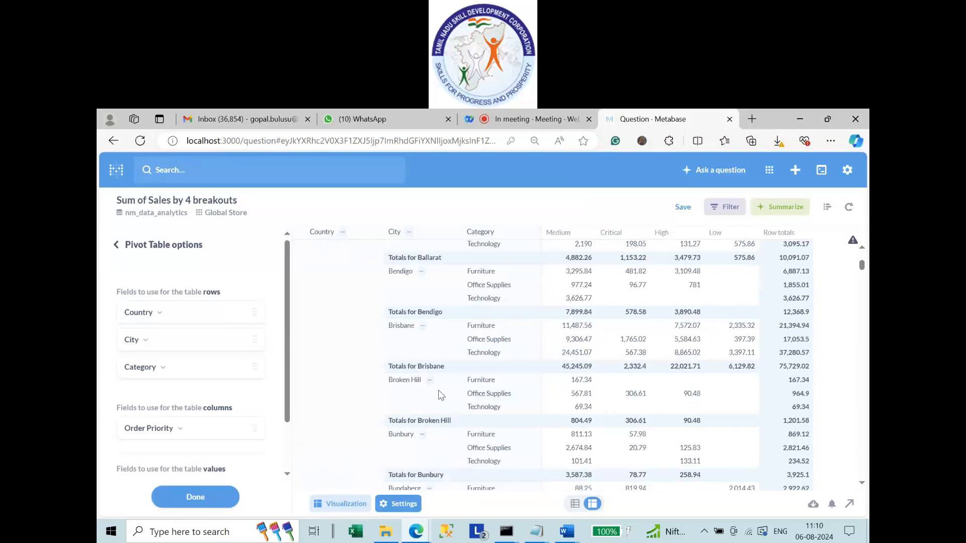
{"action": "scroll", "coordinate": [439, 391], "scroll_direction": "down", "scroll_amount": 6}
{"action": "scroll", "coordinate": [440, 394], "scroll_direction": "down", "scroll_amount": 1}
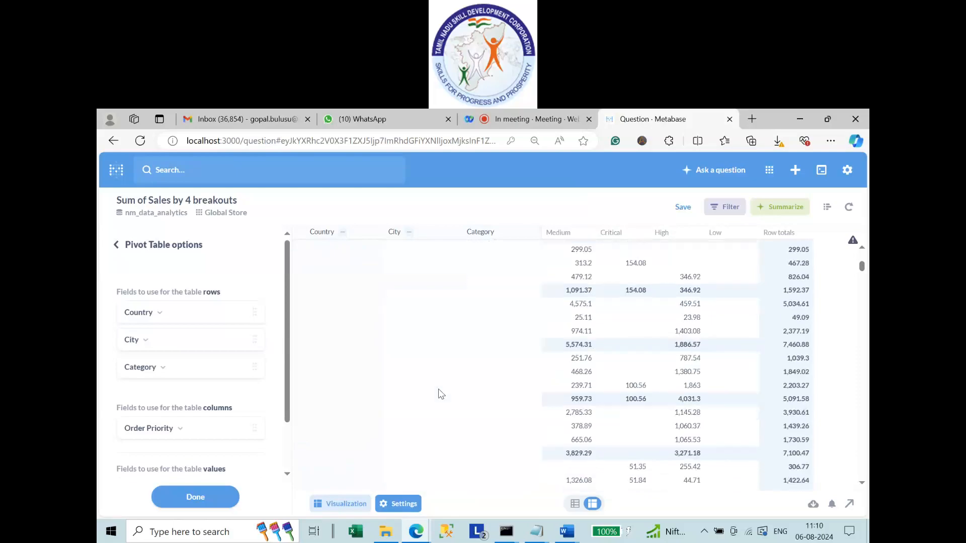
{"action": "scroll", "coordinate": [441, 394], "scroll_direction": "down", "scroll_amount": 2}
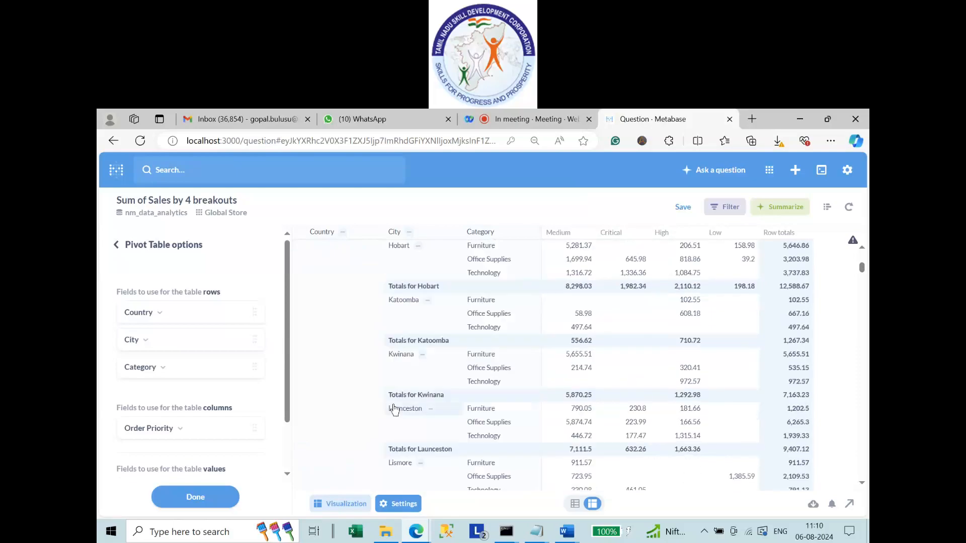
{"action": "scroll", "coordinate": [396, 408], "scroll_direction": "down", "scroll_amount": 5}
{"action": "scroll", "coordinate": [397, 405], "scroll_direction": "down", "scroll_amount": 3}
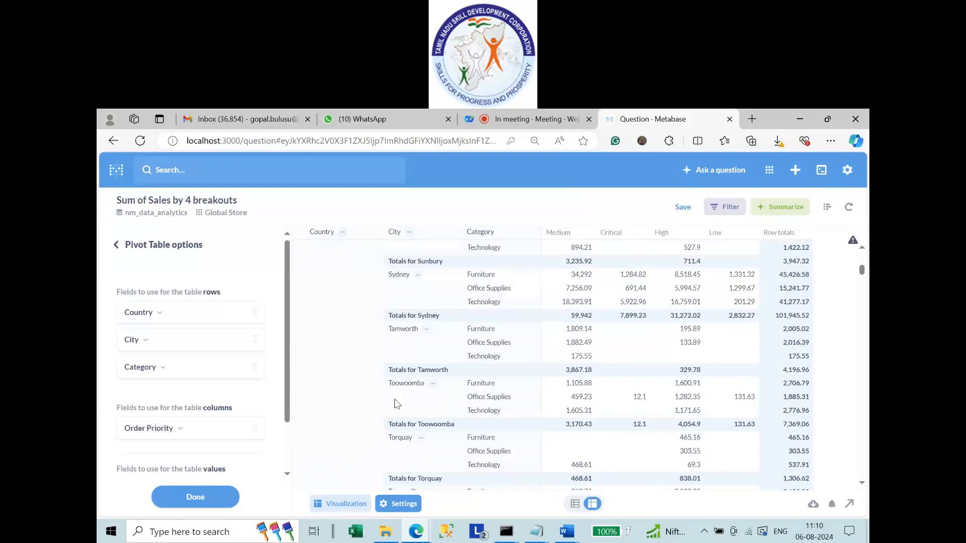
Switch to the Table view and browse the Country, City, Category, Order Priority and Sum of Sales rows.
{"action": "left_click", "coordinate": [341, 503]}
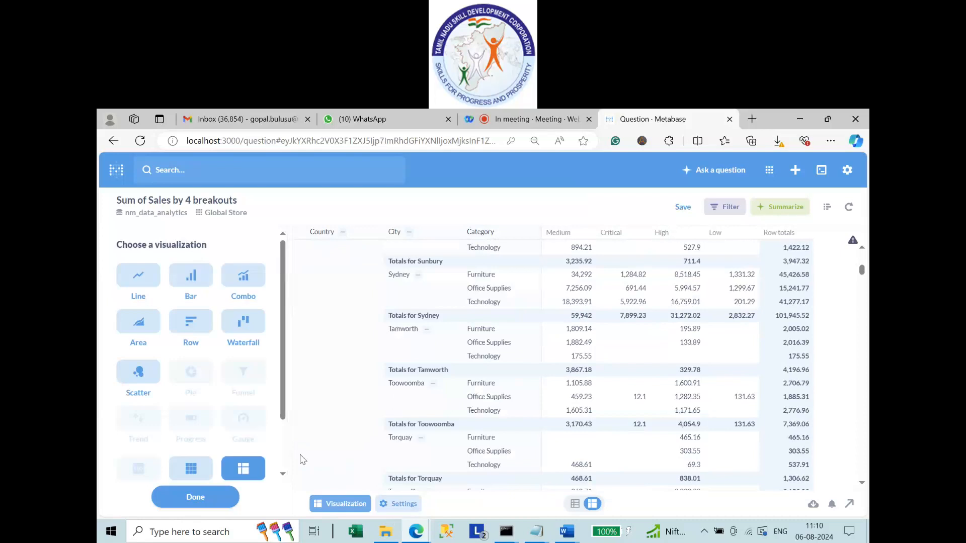
{"action": "scroll", "coordinate": [242, 439], "scroll_direction": "down", "scroll_amount": 1}
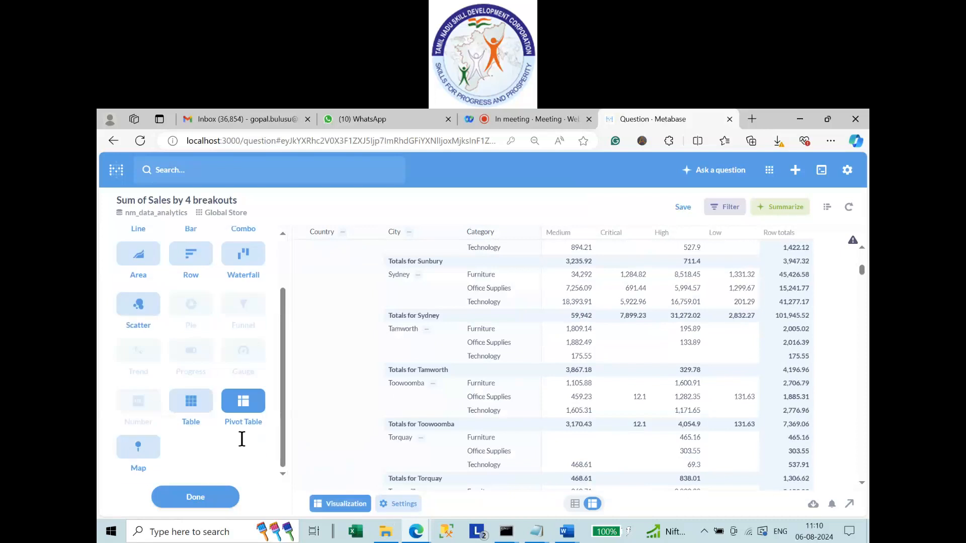
{"action": "left_click", "coordinate": [195, 414]}
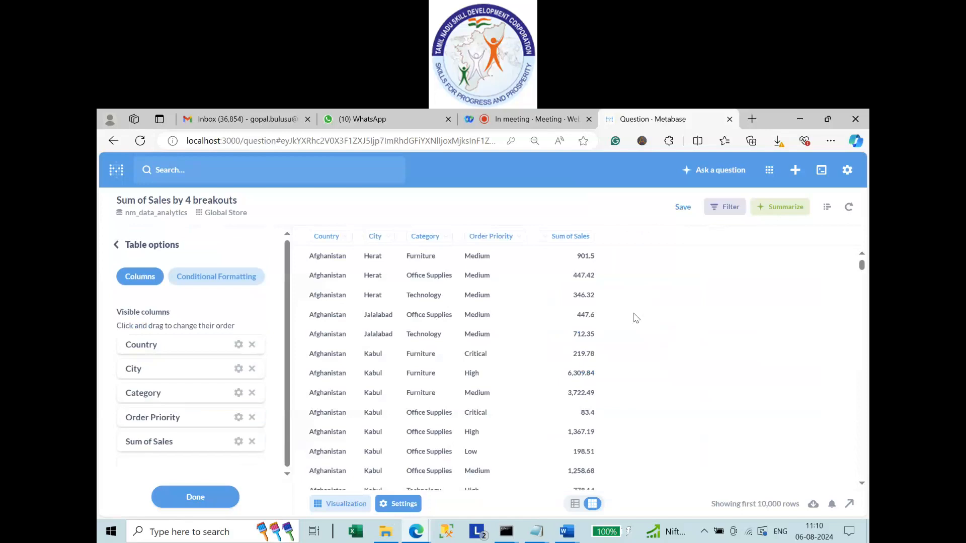
{"action": "scroll", "coordinate": [532, 345], "scroll_direction": "down", "scroll_amount": 10}
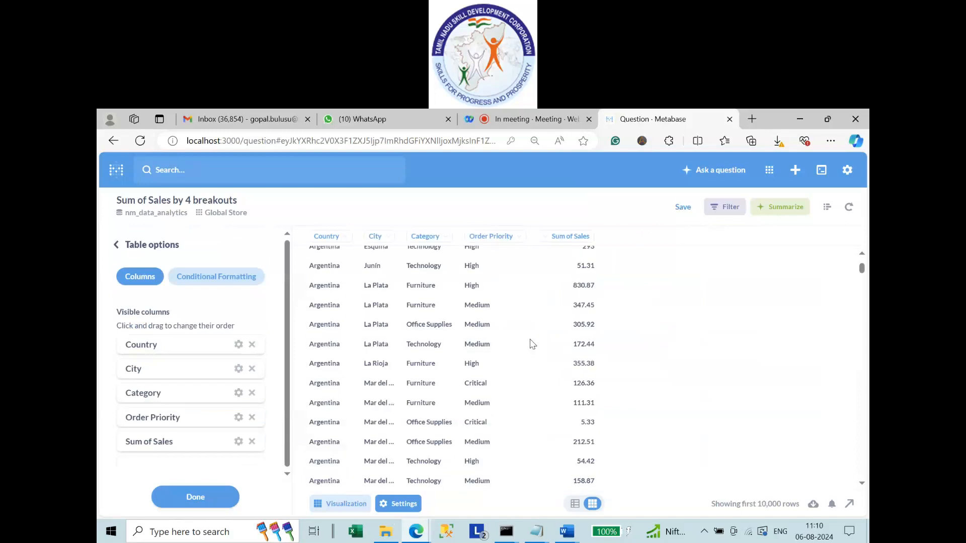
{"action": "scroll", "coordinate": [532, 344], "scroll_direction": "down", "scroll_amount": 10}
{"action": "scroll", "coordinate": [532, 345], "scroll_direction": "down", "scroll_amount": 10}
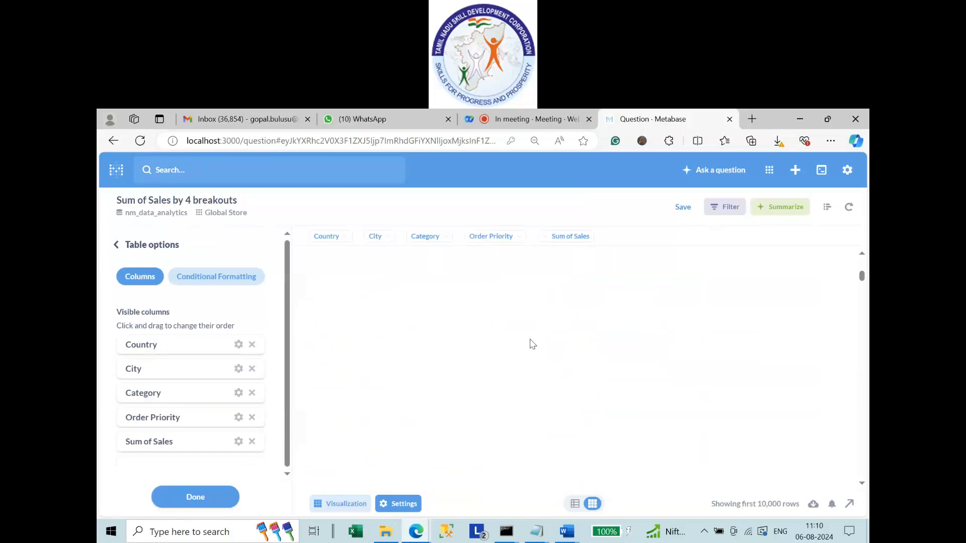
{"action": "scroll", "coordinate": [532, 344], "scroll_direction": "up", "scroll_amount": 10}
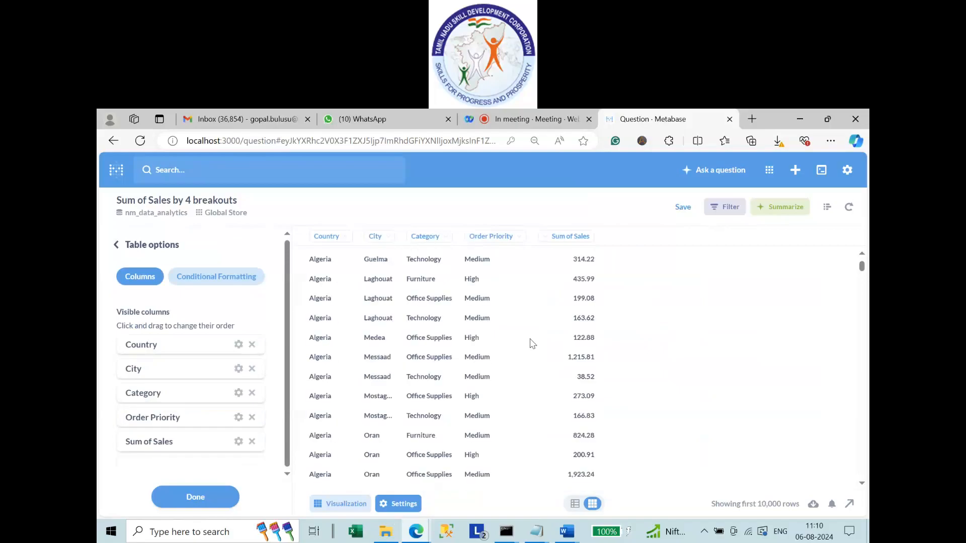
{"action": "scroll", "coordinate": [532, 344], "scroll_direction": "up", "scroll_amount": 10}
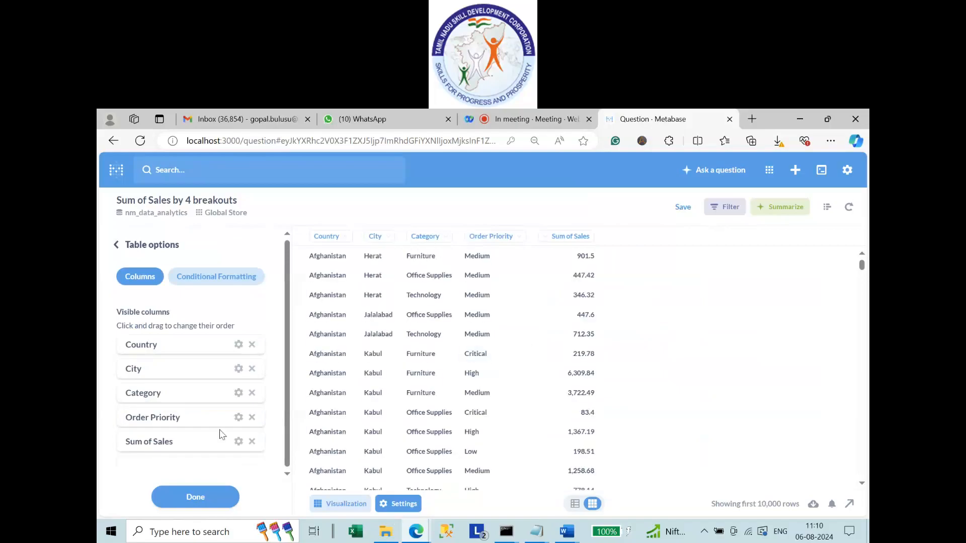
{"action": "left_click", "coordinate": [331, 504]}
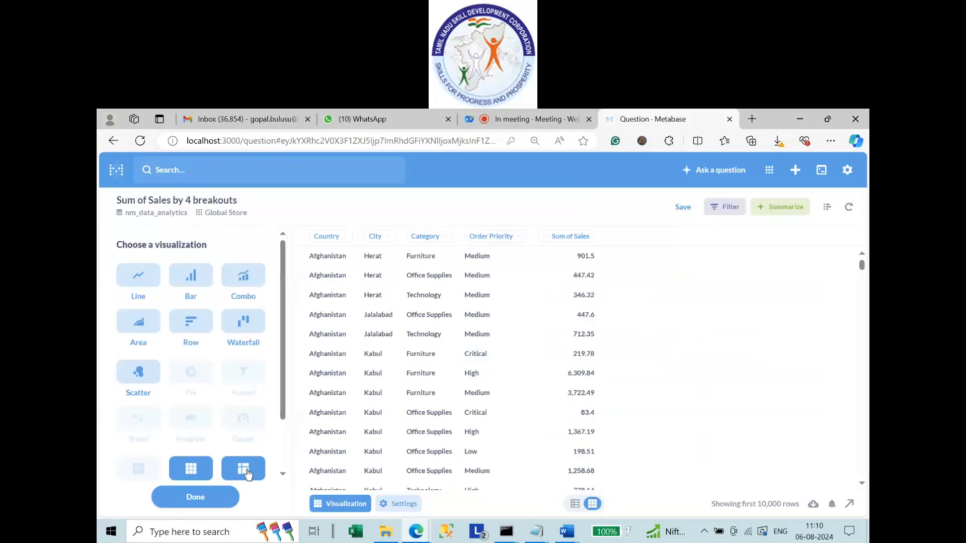
Switch back to the Pivot Table view and scroll through it to review.
{"action": "left_click", "coordinate": [246, 470]}
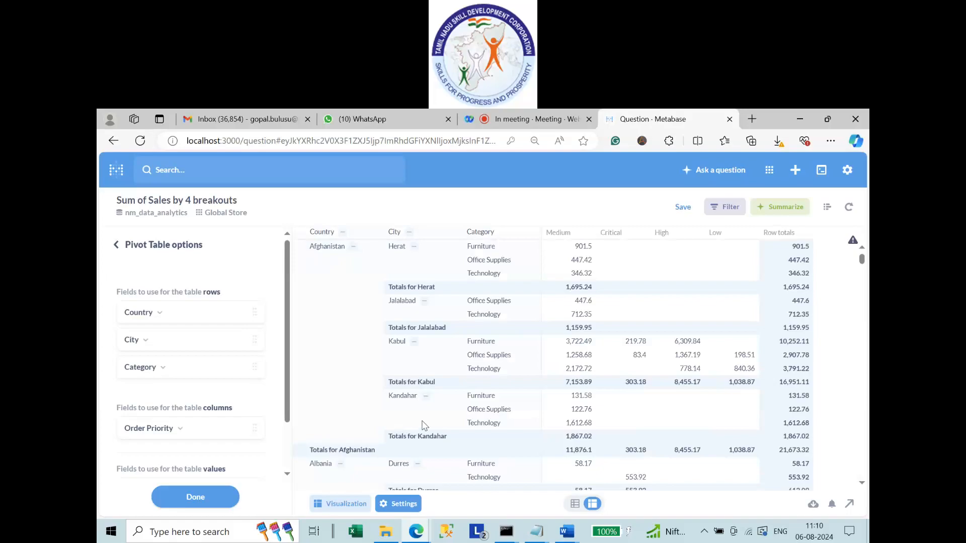
{"action": "scroll", "coordinate": [425, 425], "scroll_direction": "down", "scroll_amount": 5}
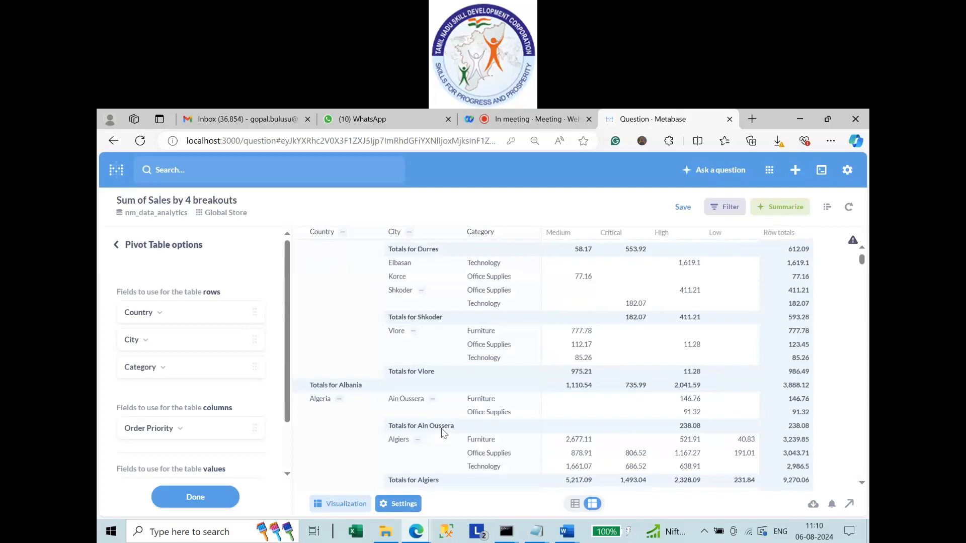
{"action": "scroll", "coordinate": [443, 433], "scroll_direction": "up", "scroll_amount": 5}
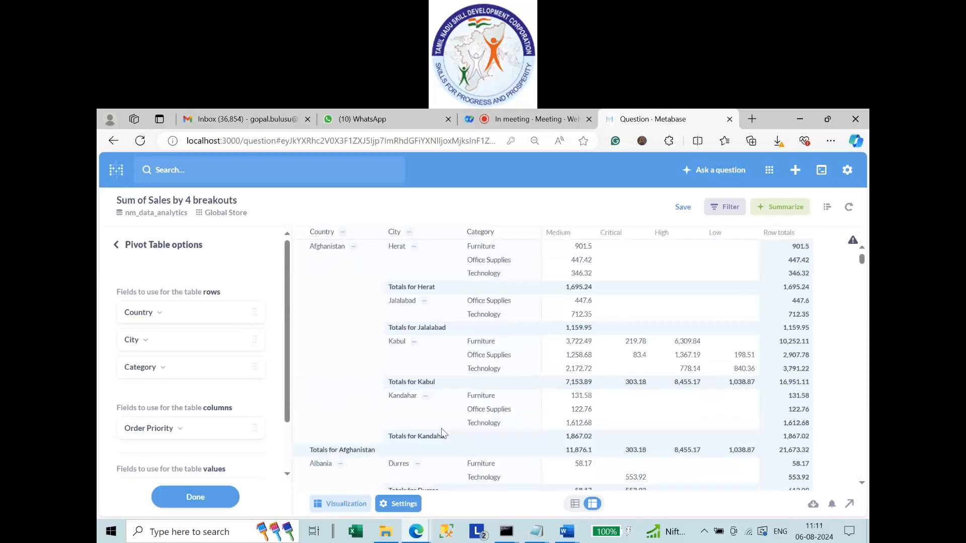
Name the pivot question 'Pivot Table Using Global Store Data'.
{"action": "left_click", "coordinate": [687, 214]}
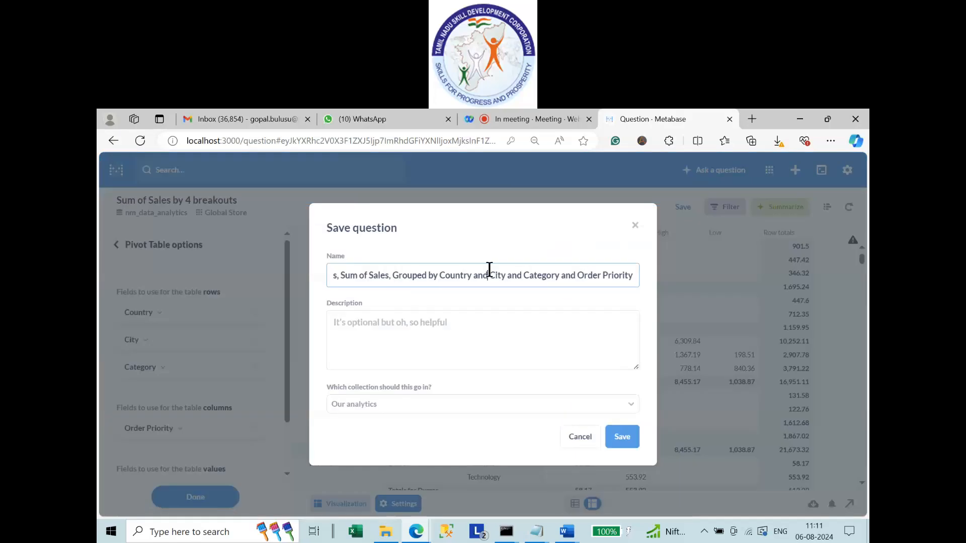
{"action": "left_click_drag", "start_coordinate": [488, 275], "coordinate": [660, 274]}
{"action": "key", "text": "BackSpace"}
{"action": "key", "text": "BackSpace"}
{"action": "key", "text": "BackSpace"}
{"action": "key", "text": "BackSpace"}
{"action": "key", "text": "BackSpace"}
{"action": "key", "text": "BackSpace"}
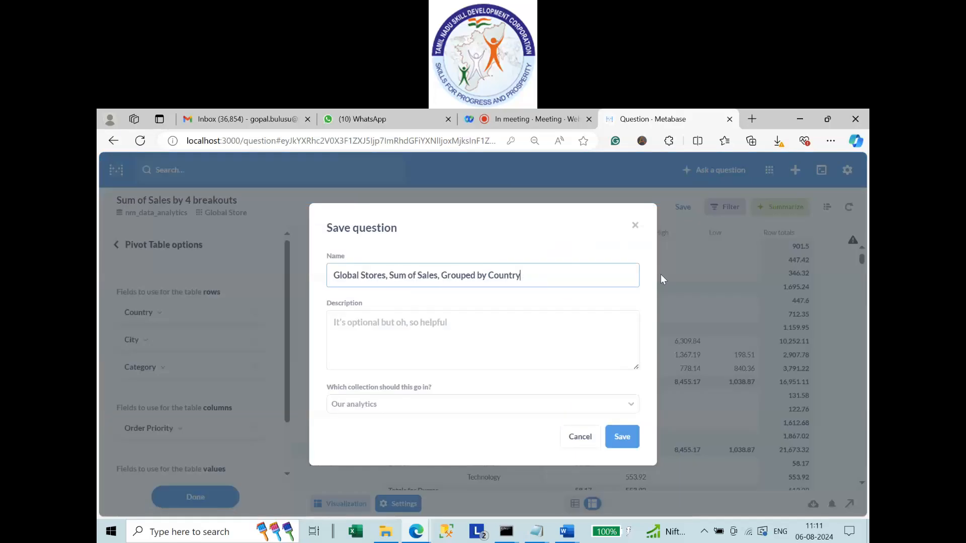
{"action": "key", "text": "BackSpace"}
{"action": "key", "text": "BackSpace"}
{"action": "key", "text": "BackSpace"}
{"action": "key", "text": "BackSpace"}
{"action": "key", "text": "BackSpace"}
{"action": "key", "text": "BackSpace"}
{"action": "key", "text": "BackSpace"}
{"action": "key", "text": "BackSpace"}
{"action": "key", "text": "BackSpace"}
{"action": "key", "text": "BackSpace"}
{"action": "key", "text": "ctrl+a"}
{"action": "key", "text": "BackSpace"}
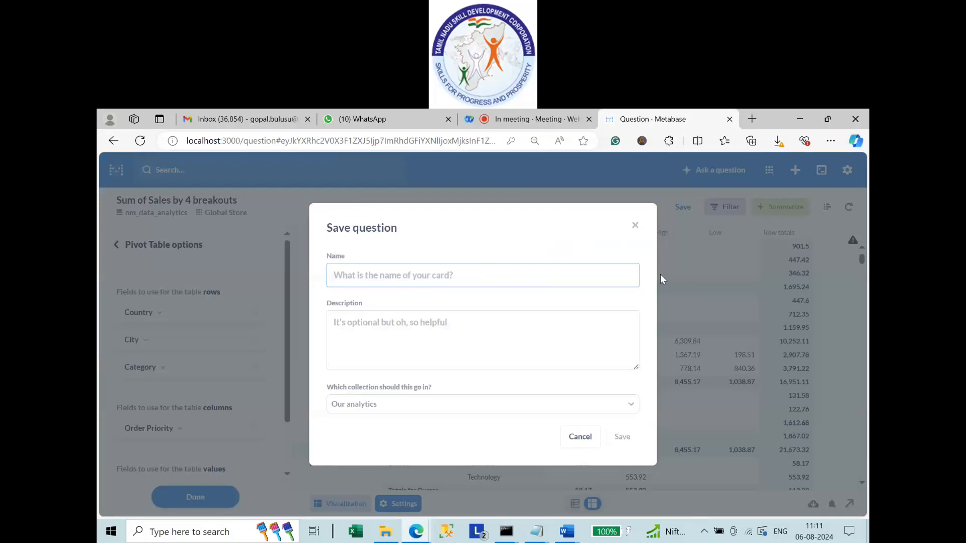
{"action": "type", "text": "Pivot Tabe"}
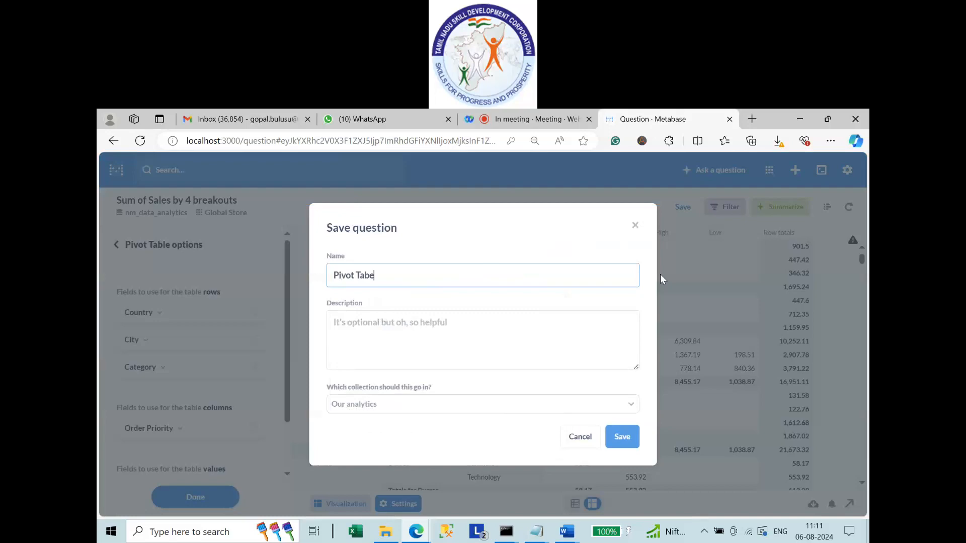
{"action": "key", "text": "BackSpace"}
{"action": "type", "text": "le Using"}
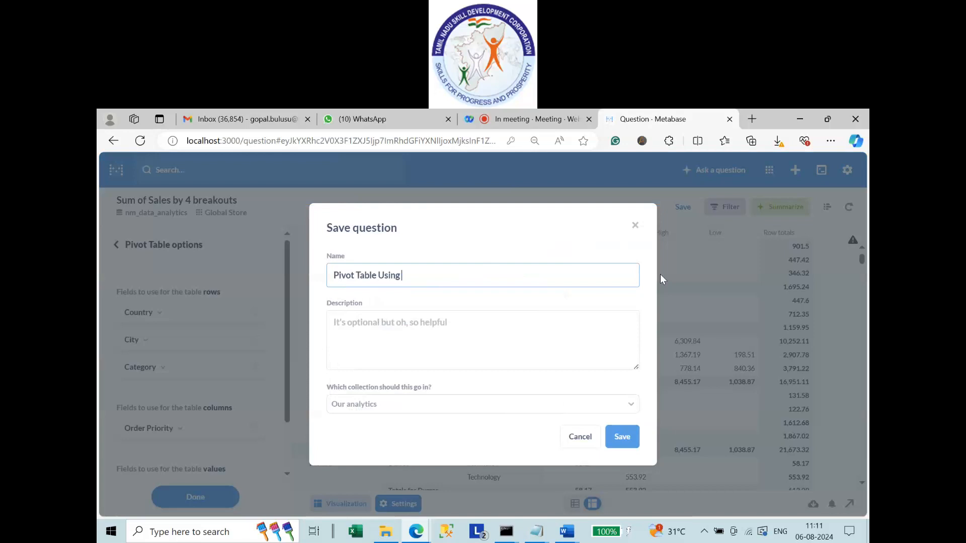
{"action": "type", "text": " Global Store Data"}
Save it into the NM Data Analytics collection without adding it to a dashboard.
{"action": "left_click", "coordinate": [437, 408]}
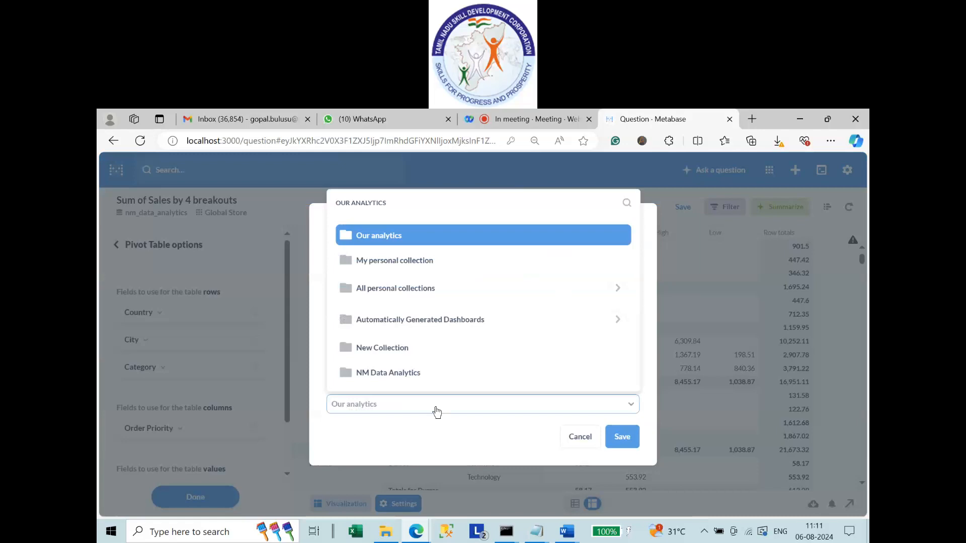
{"action": "left_click", "coordinate": [407, 376]}
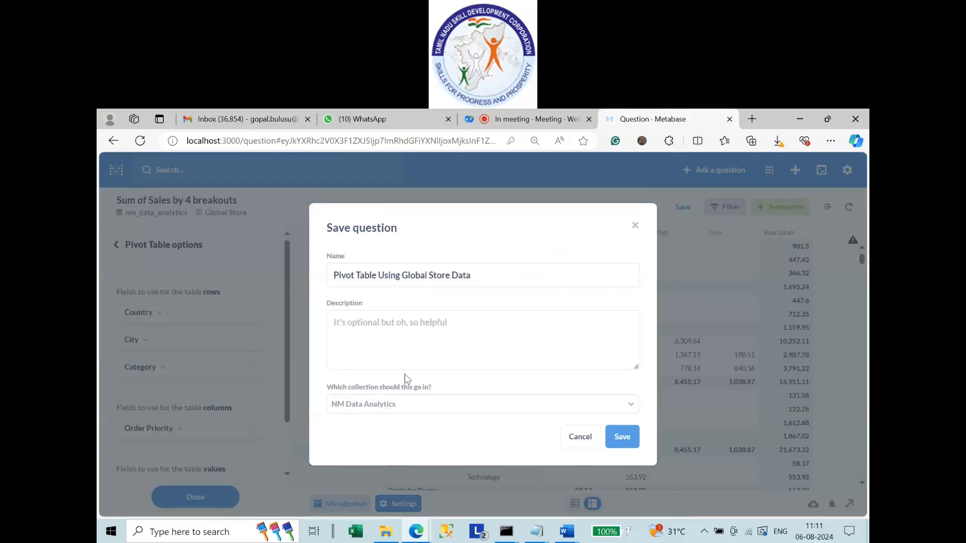
{"action": "left_click", "coordinate": [618, 441]}
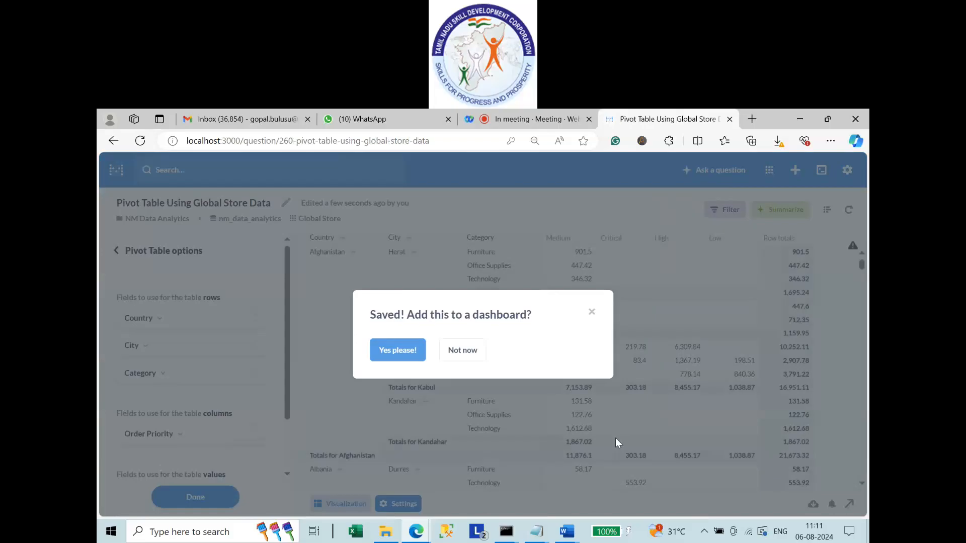
{"action": "left_click", "coordinate": [453, 359]}
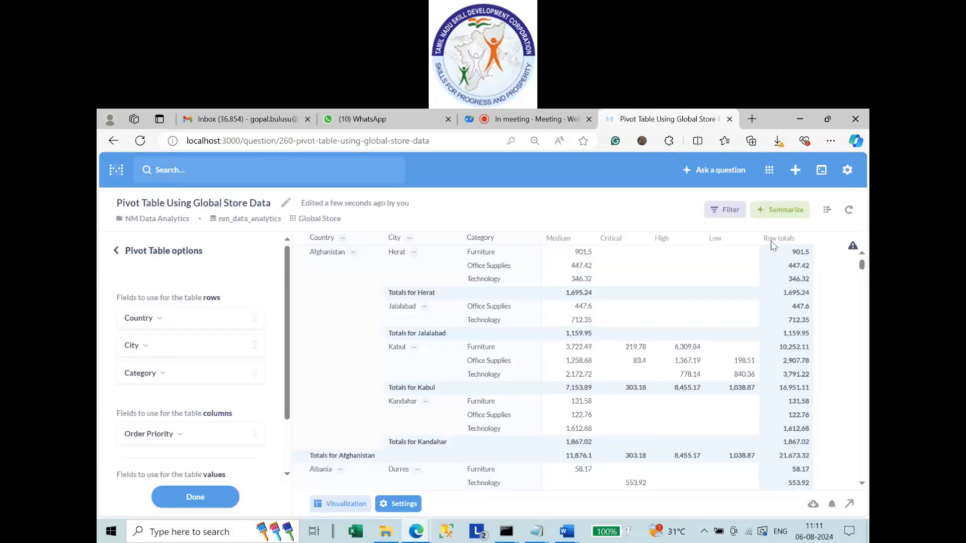
In the notebook, add a Country 'Starts with' filter with value A.
{"action": "left_click", "coordinate": [823, 210]}
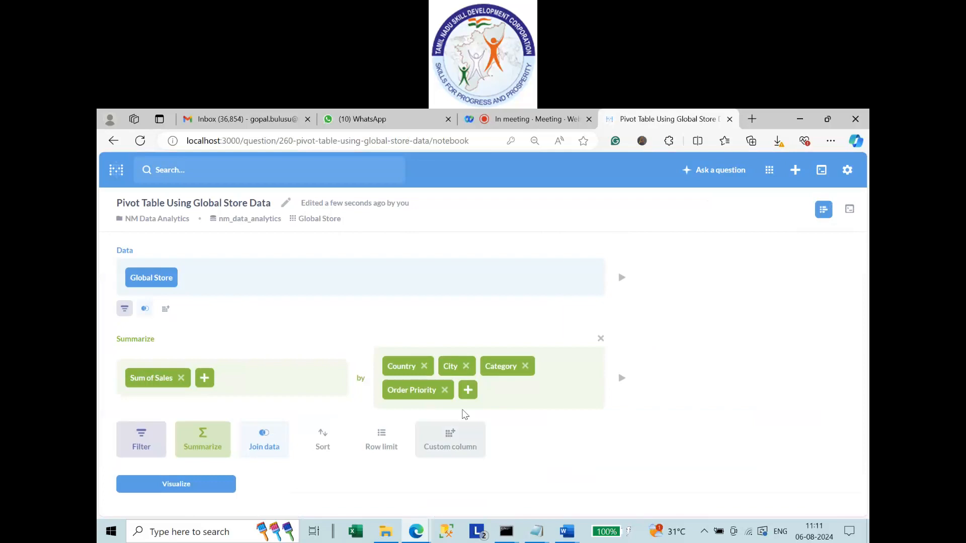
{"action": "left_click", "coordinate": [125, 312]}
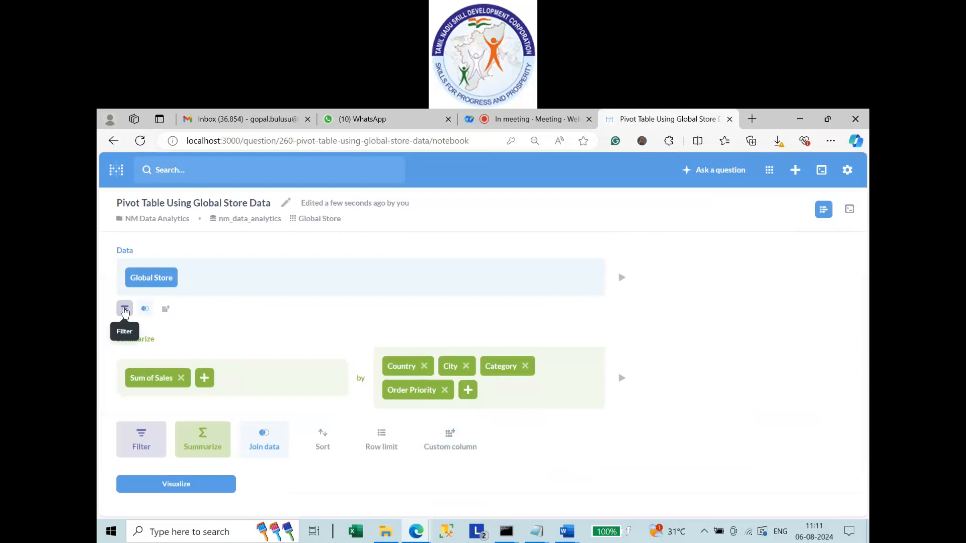
{"action": "left_click", "coordinate": [125, 312]}
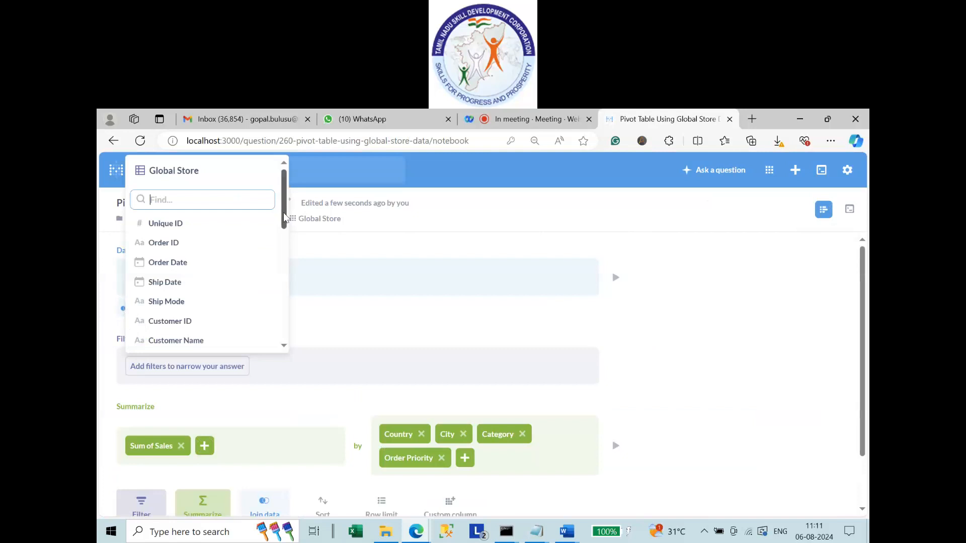
{"action": "left_click_drag", "start_coordinate": [284, 217], "coordinate": [283, 248]}
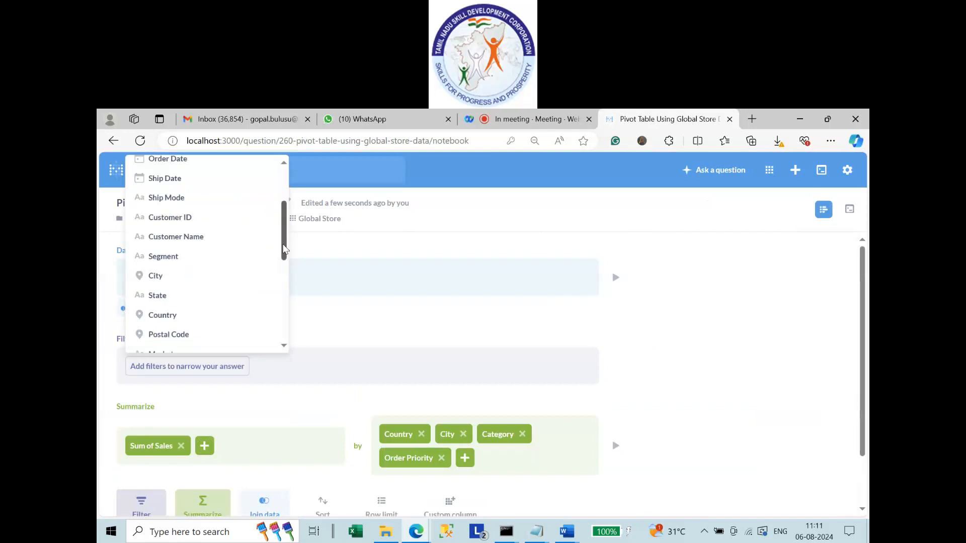
{"action": "left_click", "coordinate": [183, 324]}
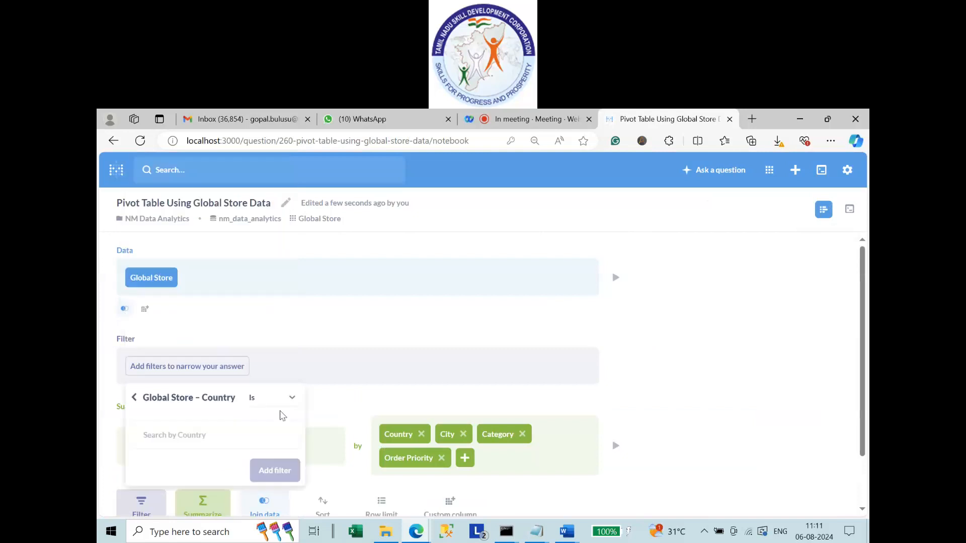
{"action": "left_click", "coordinate": [253, 405]}
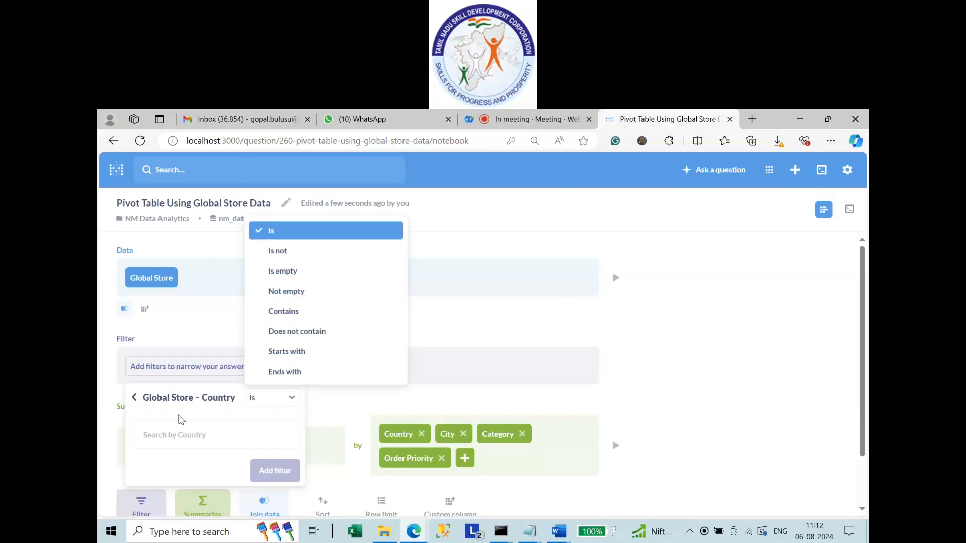
{"action": "left_click", "coordinate": [287, 351]}
{"action": "type", "text": "A"}
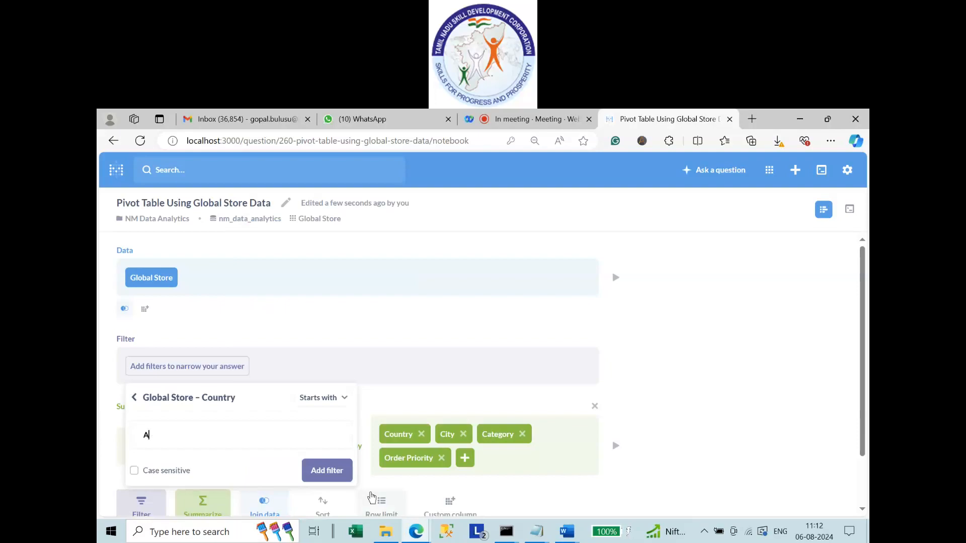
{"action": "left_click", "coordinate": [327, 471]}
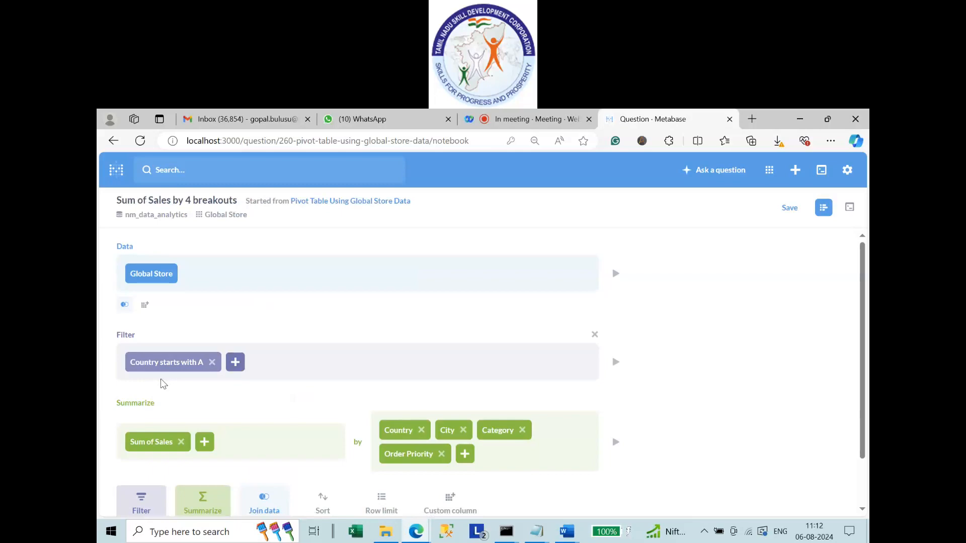
{"action": "scroll", "coordinate": [201, 403], "scroll_direction": "down", "scroll_amount": 1}
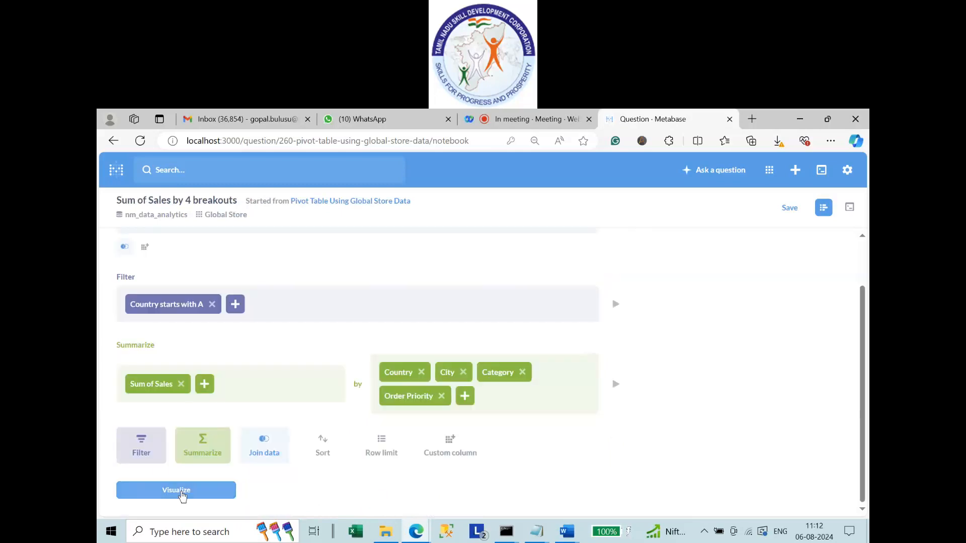
Run the A-country pivot table and review Afghanistan through Azerbaijan to the 1,168,281.98 grand total.
{"action": "left_click", "coordinate": [177, 491]}
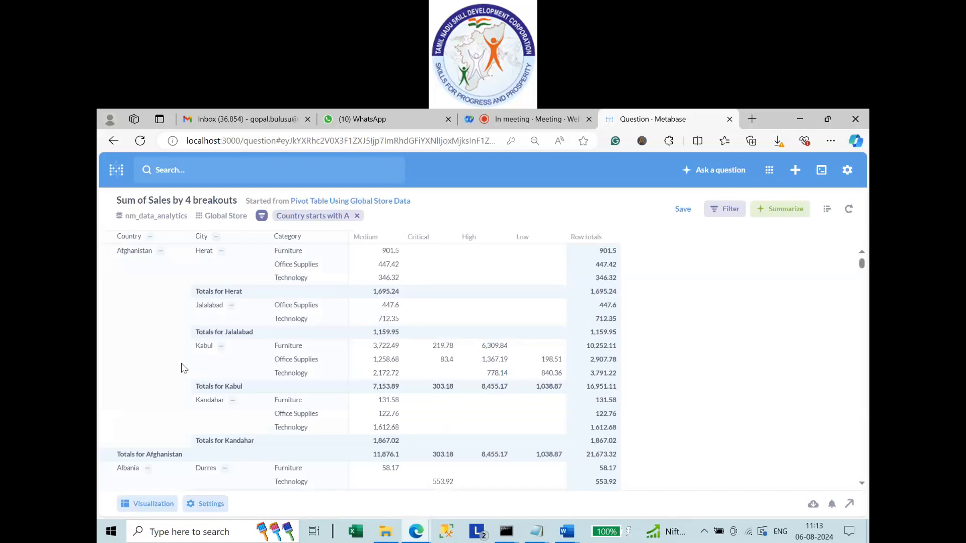
{"action": "scroll", "coordinate": [176, 366], "scroll_direction": "down", "scroll_amount": 1}
{"action": "scroll", "coordinate": [169, 362], "scroll_direction": "down", "scroll_amount": 10}
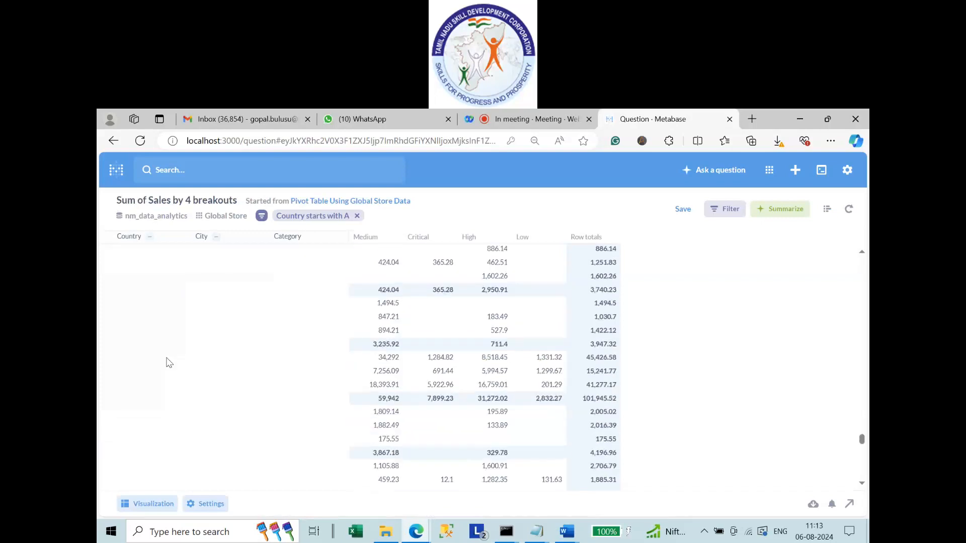
{"action": "scroll", "coordinate": [217, 439], "scroll_direction": "down", "scroll_amount": 5}
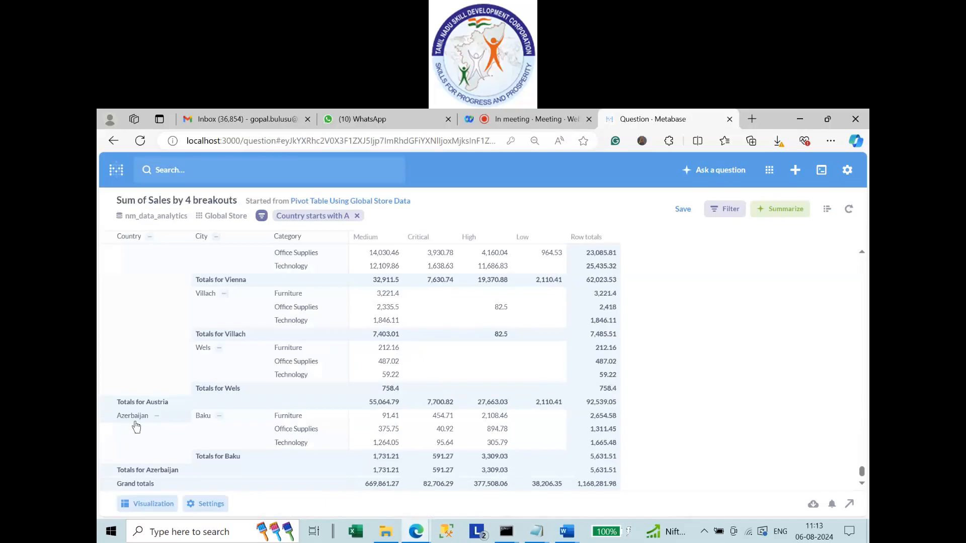
Reopen the Country filter, try the Is condition with India, then remove India again.
{"action": "left_click", "coordinate": [827, 209]}
{"action": "left_click", "coordinate": [192, 364]}
{"action": "left_click", "coordinate": [272, 393]}
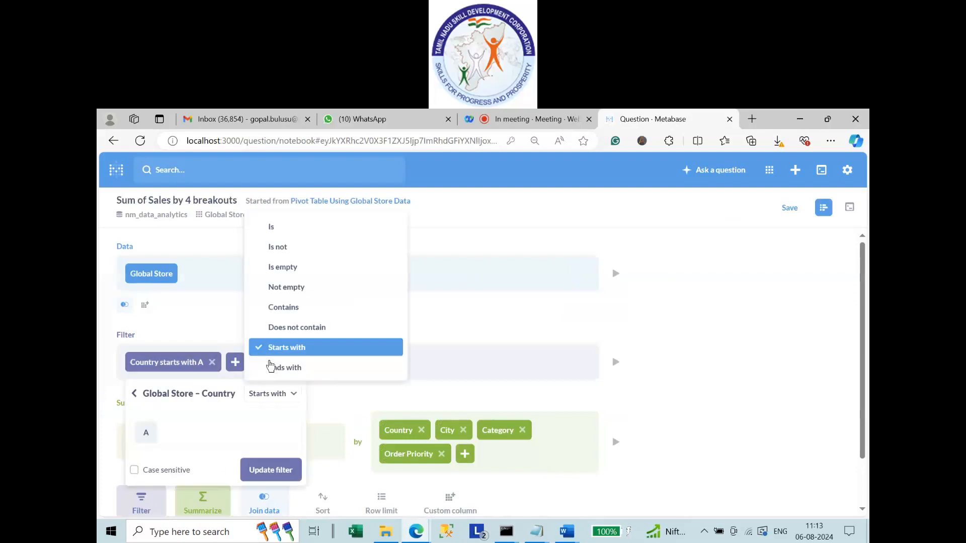
{"action": "left_click", "coordinate": [272, 227]}
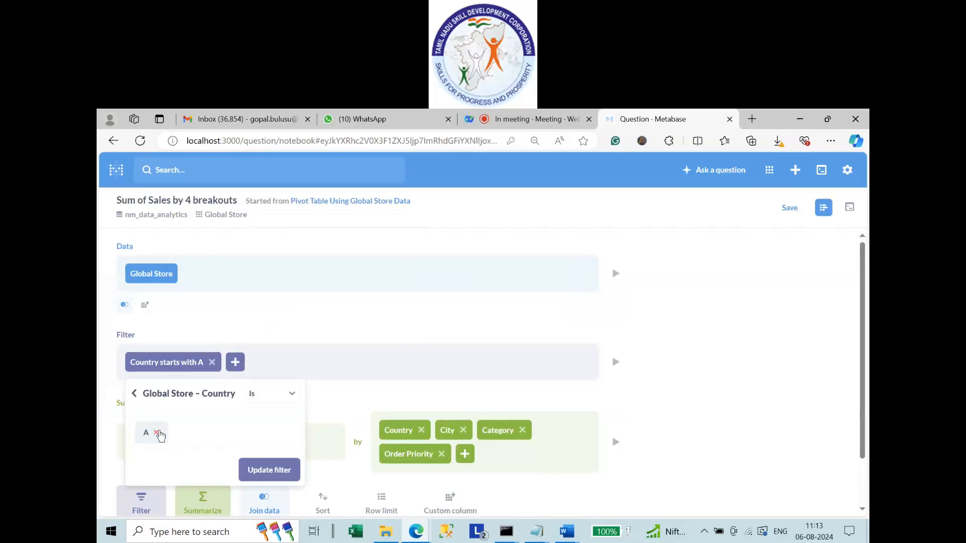
{"action": "left_click", "coordinate": [157, 434]}
{"action": "type", "text": "I"}
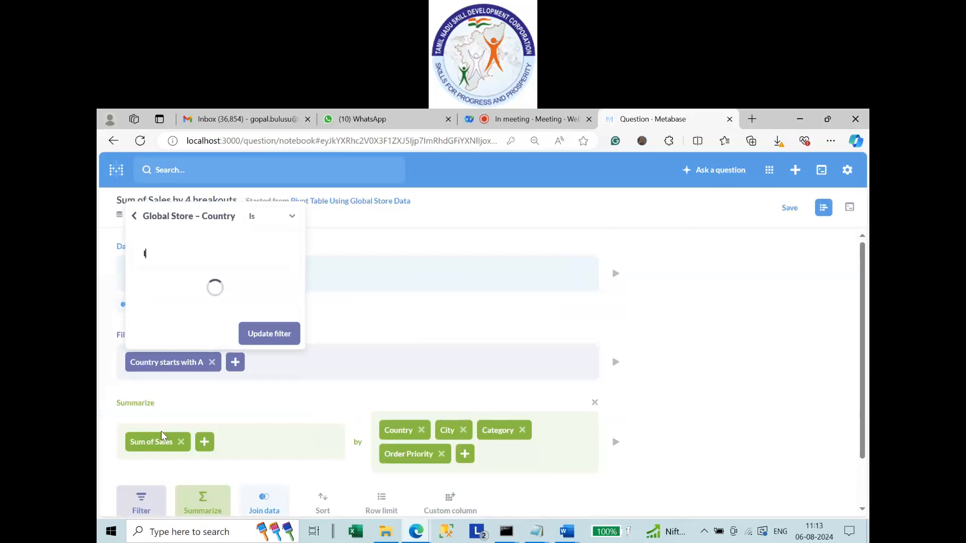
{"action": "type", "text": "ndia"}
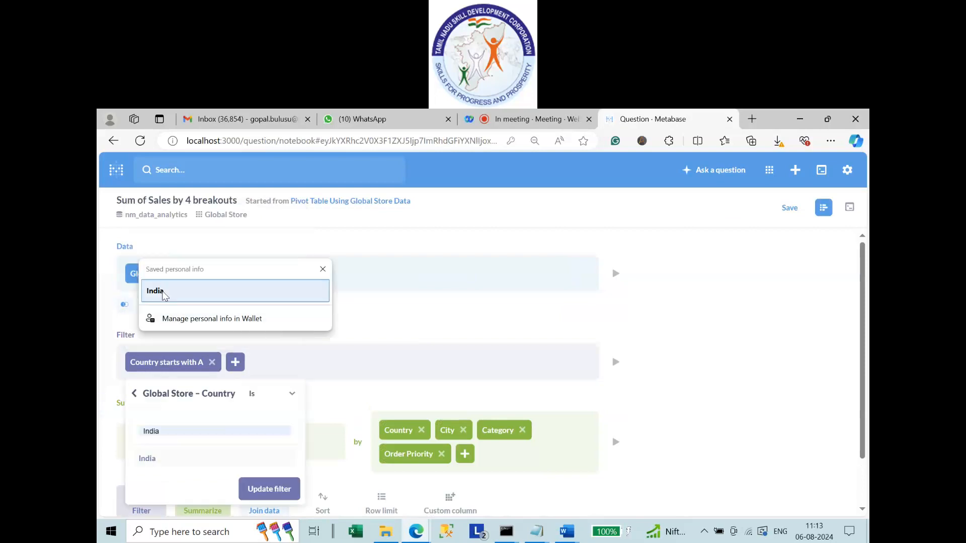
{"action": "left_click", "coordinate": [164, 296]}
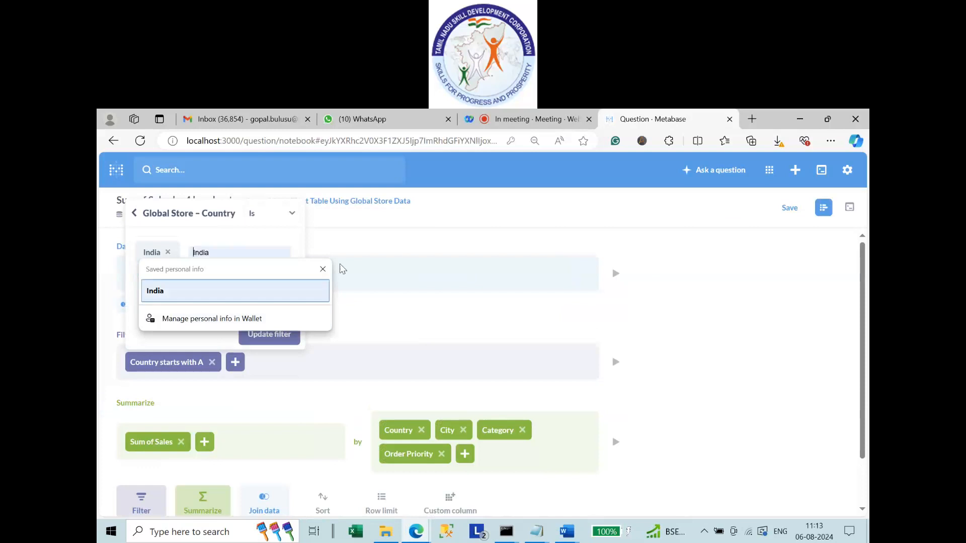
{"action": "left_click", "coordinate": [323, 269]}
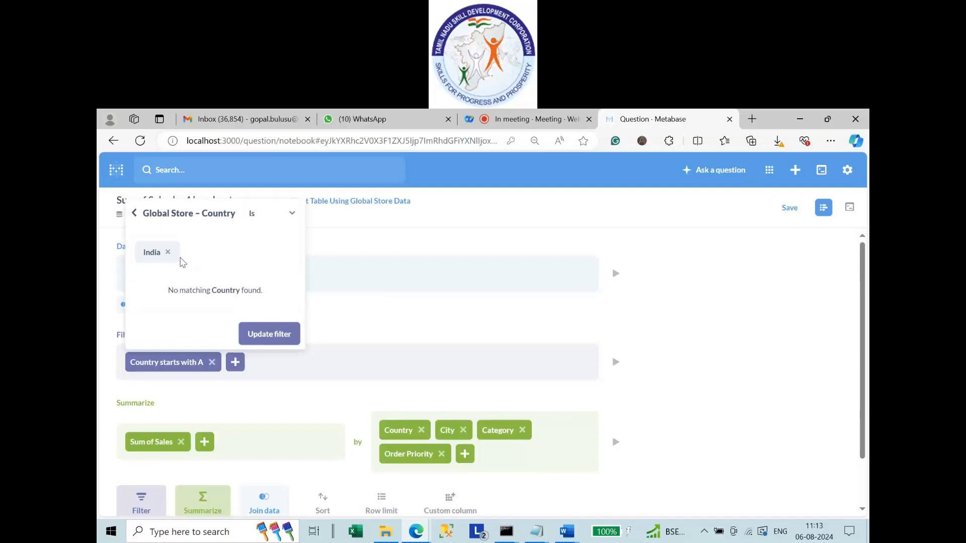
{"action": "left_click", "coordinate": [168, 252]}
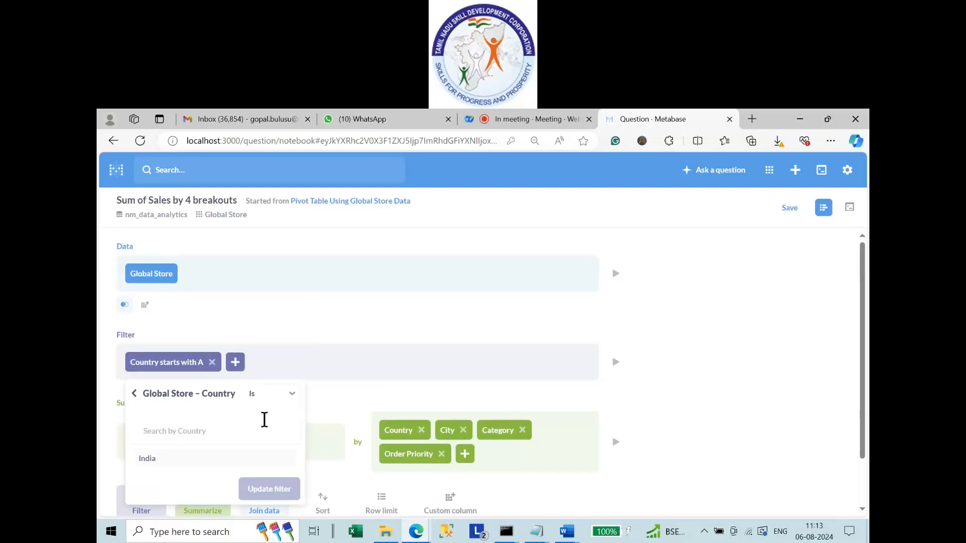
Set the Country filter to case-sensitive Contains 'Ind' and apply it.
{"action": "left_click", "coordinate": [262, 394]}
{"action": "left_click", "coordinate": [309, 307]}
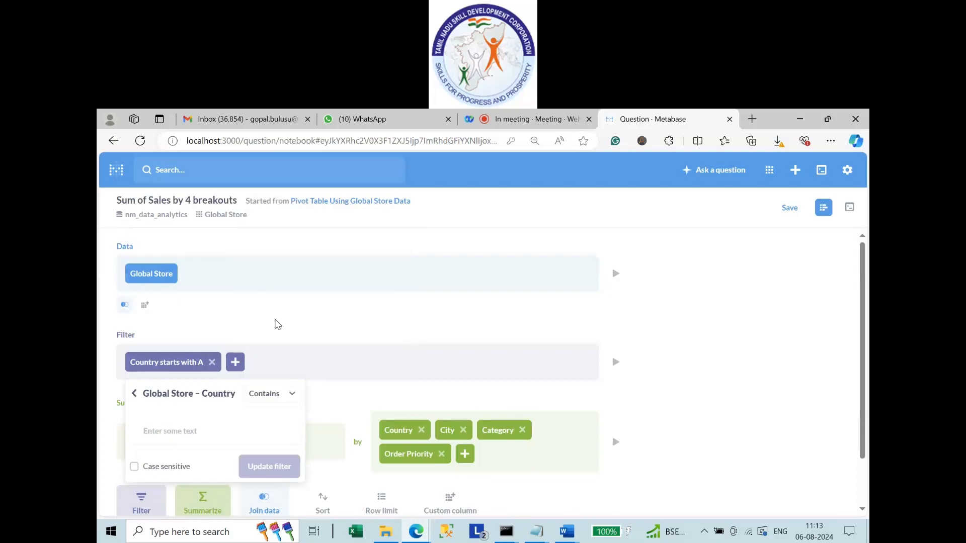
{"action": "left_click", "coordinate": [182, 431]}
{"action": "type", "text": "Indi"}
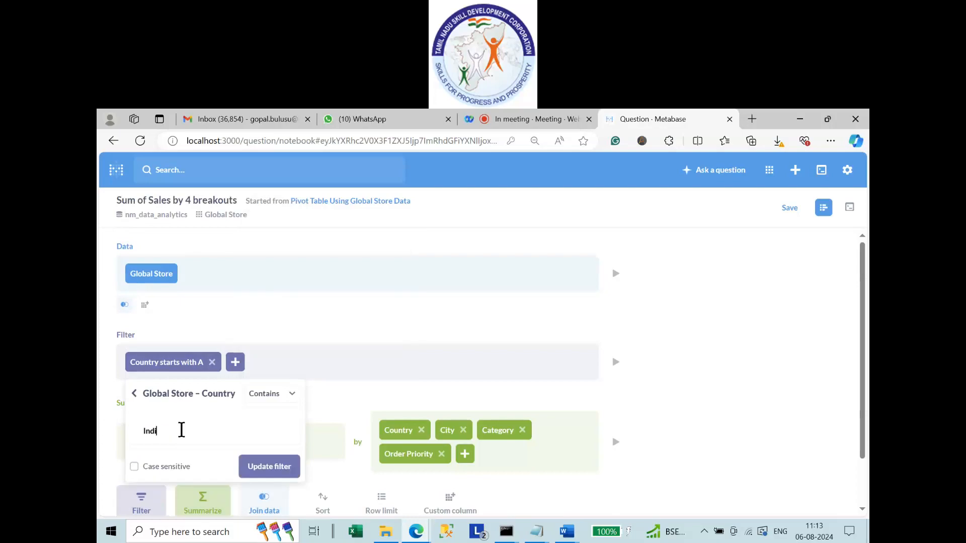
{"action": "key", "text": "Return"}
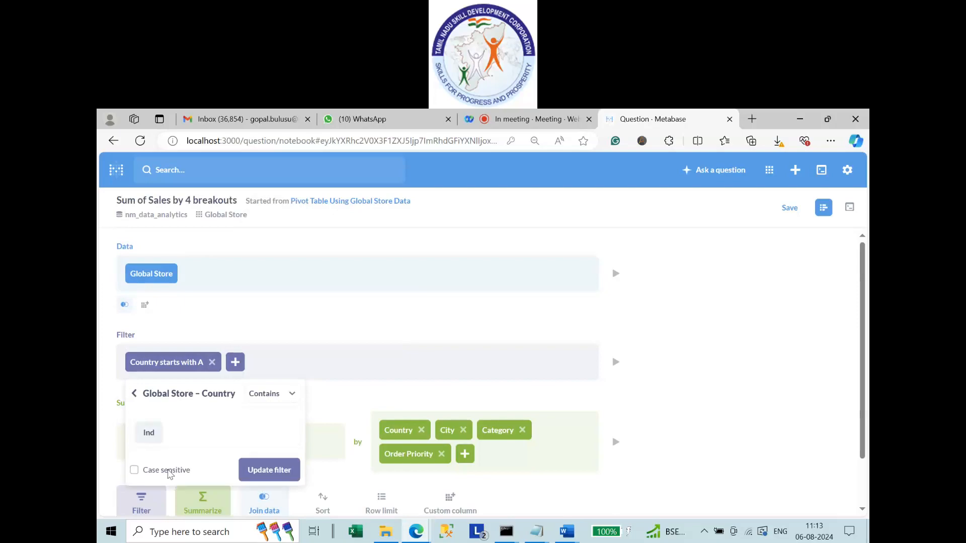
{"action": "left_click", "coordinate": [169, 472]}
{"action": "left_click", "coordinate": [296, 478]}
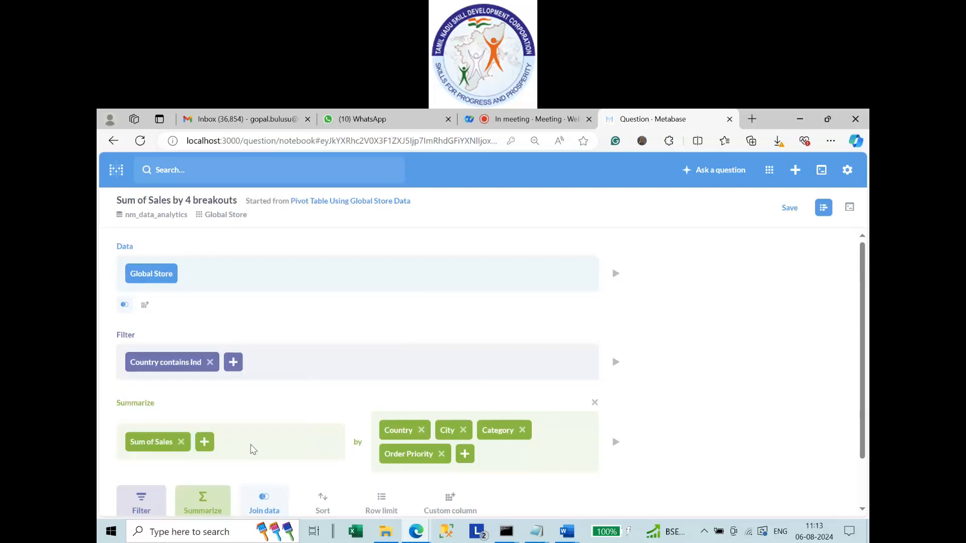
{"action": "scroll", "coordinate": [216, 483], "scroll_direction": "down", "scroll_amount": 1}
Run the Ind-filtered pivot table and review Indonesia's 404,887.5 total and the 994,537.6 grand total.
{"action": "left_click", "coordinate": [170, 497]}
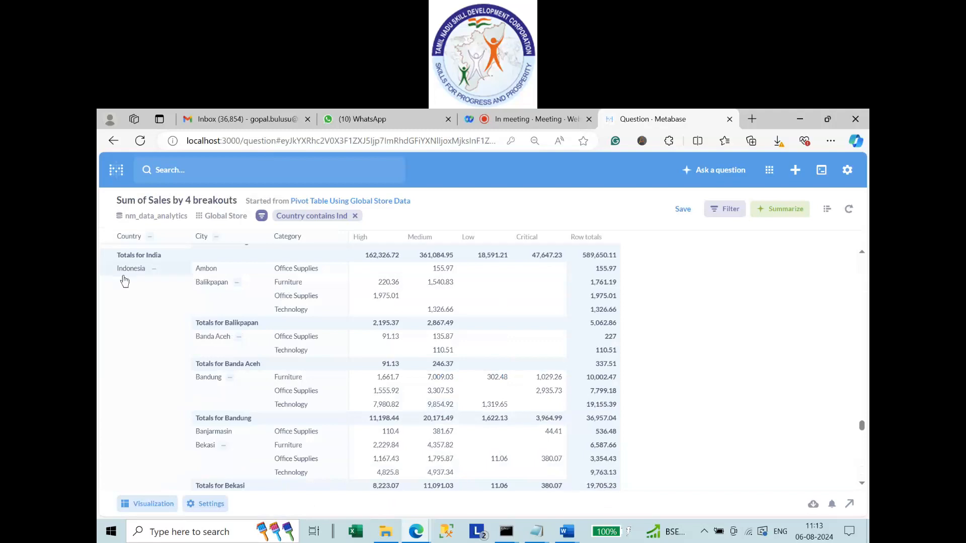
{"action": "scroll", "coordinate": [178, 401], "scroll_direction": "down", "scroll_amount": 5}
{"action": "scroll", "coordinate": [209, 408], "scroll_direction": "down", "scroll_amount": 5}
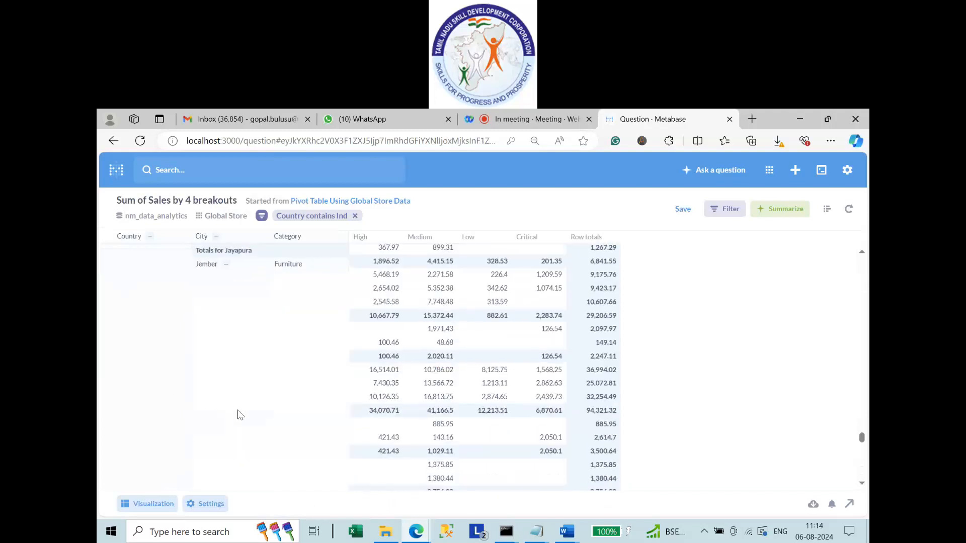
{"action": "scroll", "coordinate": [683, 370], "scroll_direction": "down", "scroll_amount": 5}
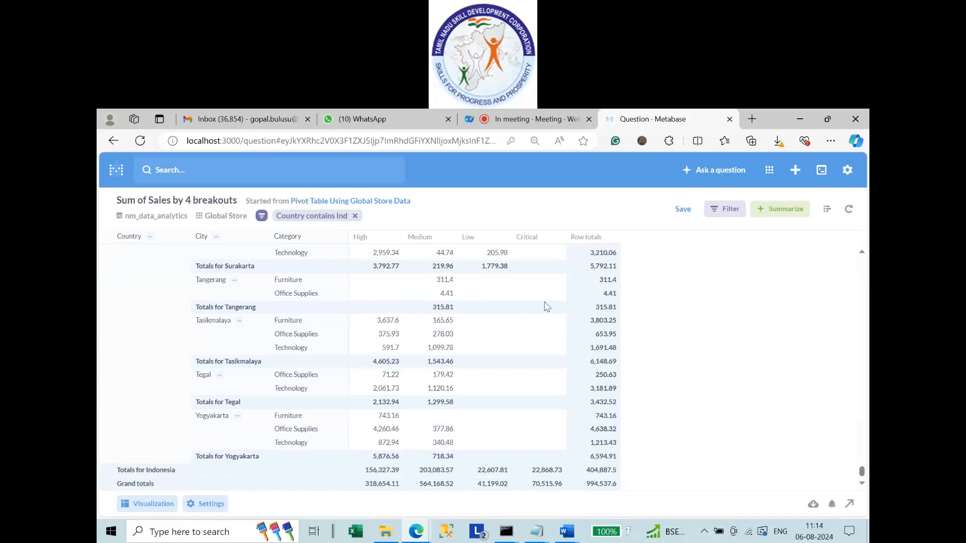
Delete the Country contains Ind filter and rerun the pivot table for all countries.
{"action": "left_click", "coordinate": [826, 210]}
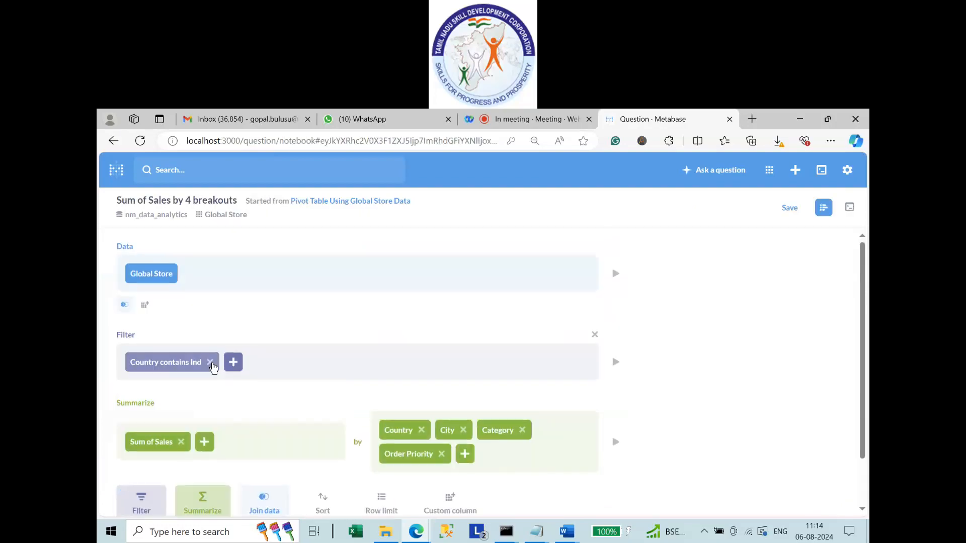
{"action": "left_click", "coordinate": [211, 363]}
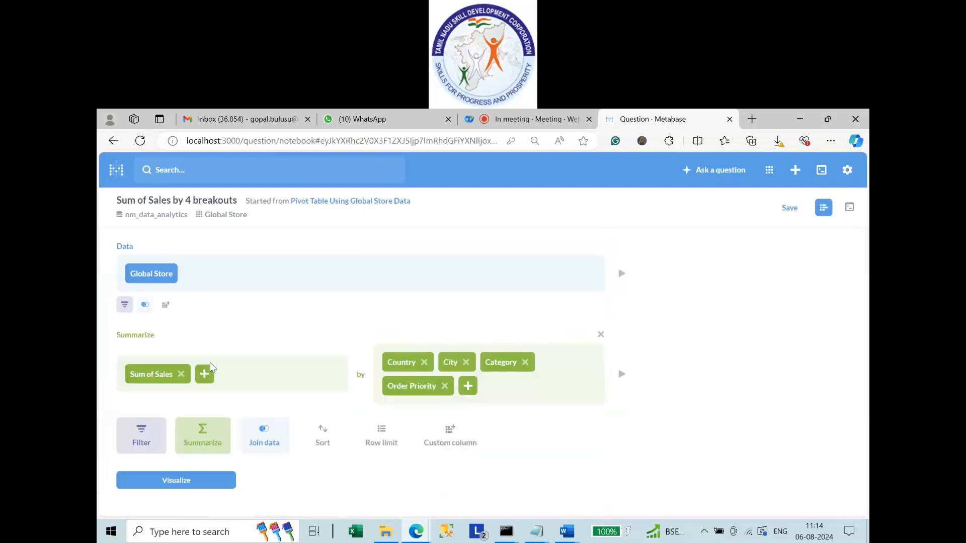
{"action": "left_click", "coordinate": [187, 487]}
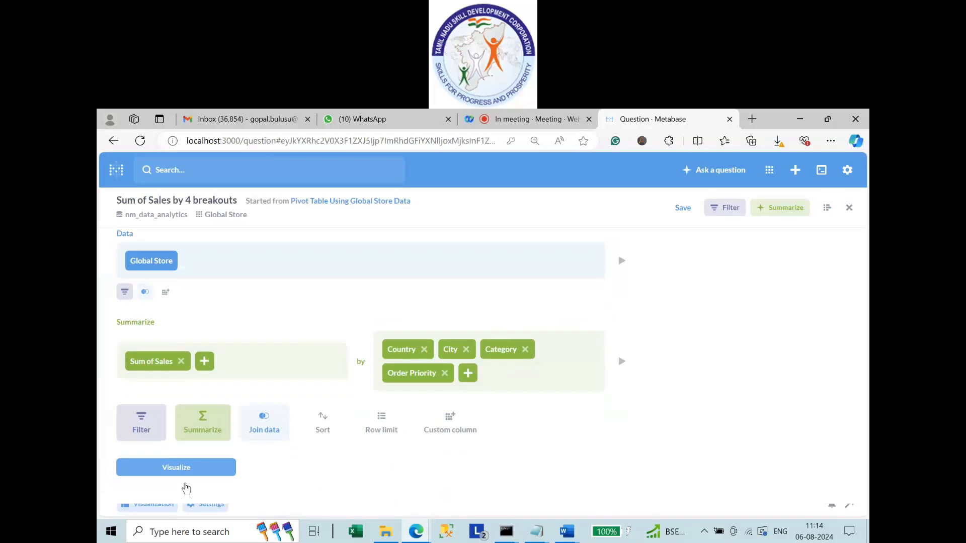
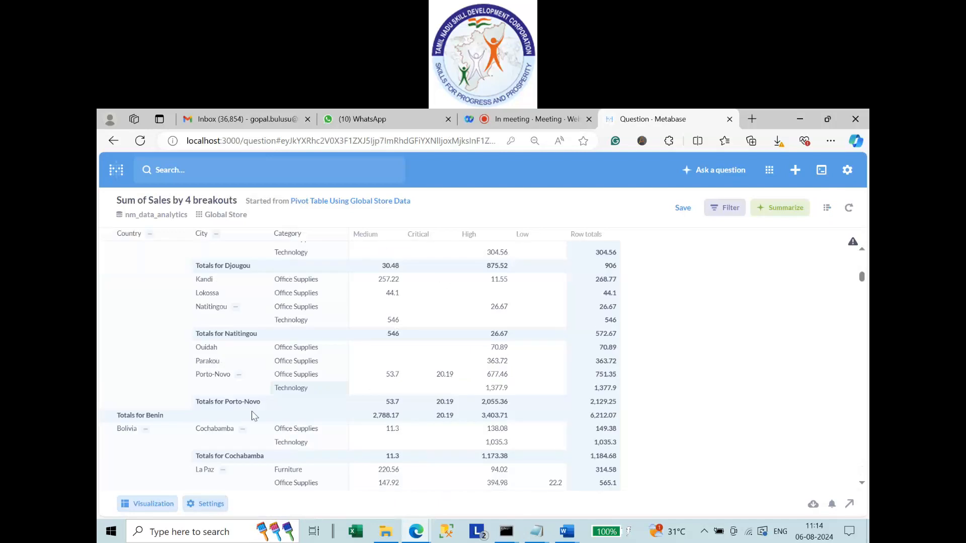
Switch the four-breakout sales results from a pivot table to the plain Table visualization.
{"action": "left_click", "coordinate": [212, 505]}
{"action": "scroll", "coordinate": [253, 413], "scroll_direction": "down", "scroll_amount": 2}
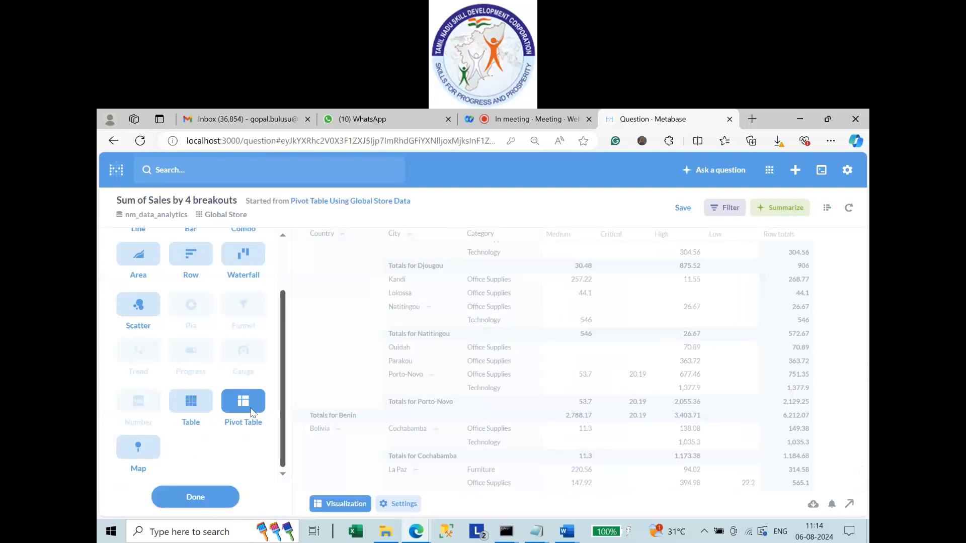
{"action": "left_click", "coordinate": [194, 411]}
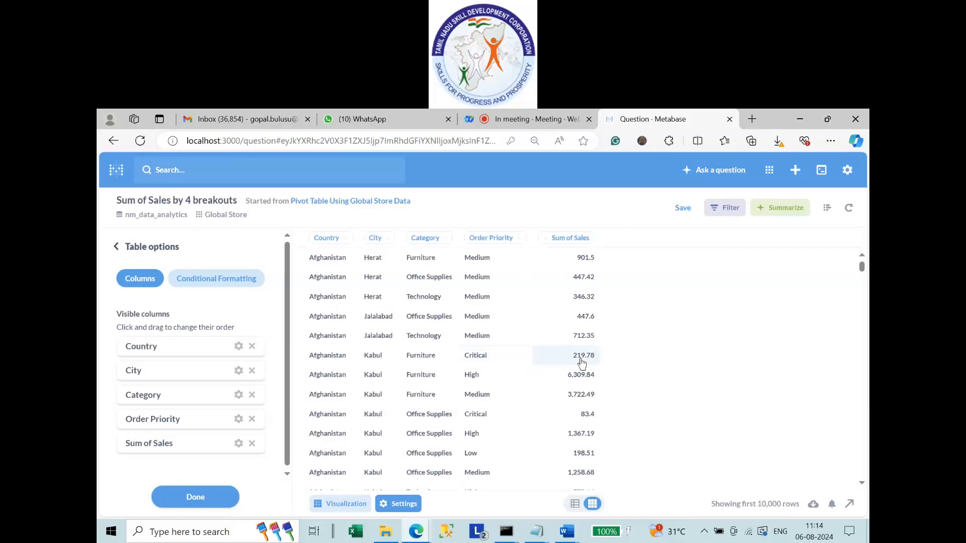
Filter the sales table to Country = India from an India cell, leaving 594 rows.
{"action": "scroll", "coordinate": [581, 365], "scroll_direction": "down", "scroll_amount": 20}
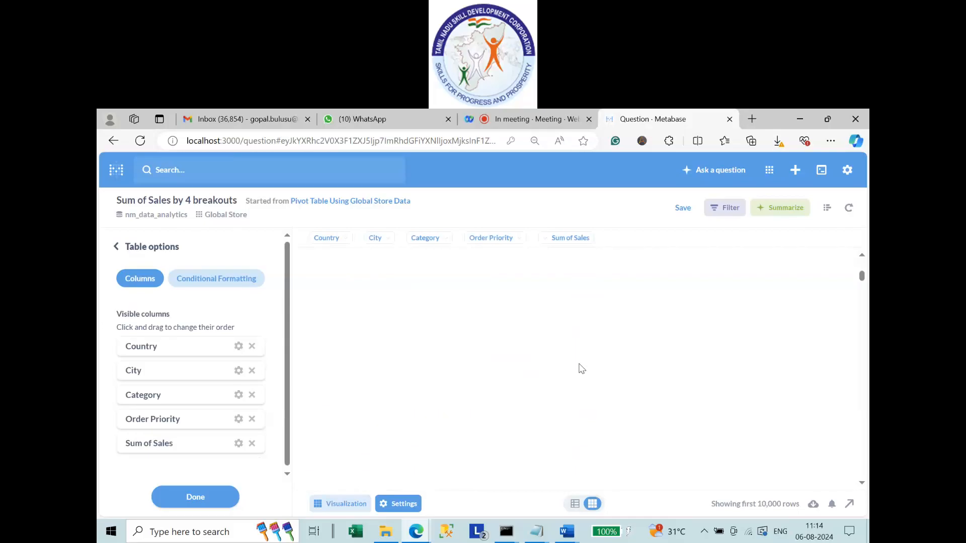
{"action": "scroll", "coordinate": [582, 369], "scroll_direction": "down", "scroll_amount": 20}
{"action": "left_click_drag", "start_coordinate": [862, 286], "coordinate": [864, 385]}
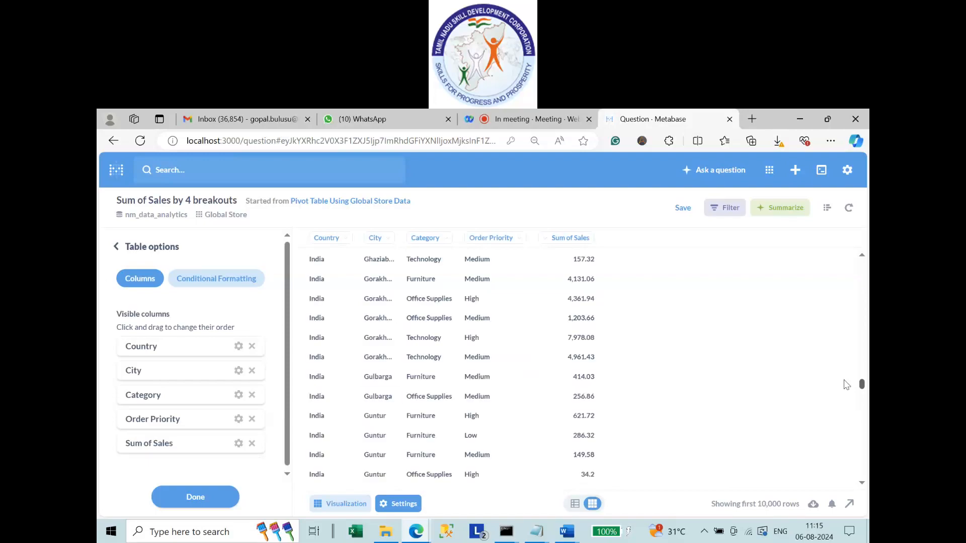
{"action": "left_click", "coordinate": [327, 386]}
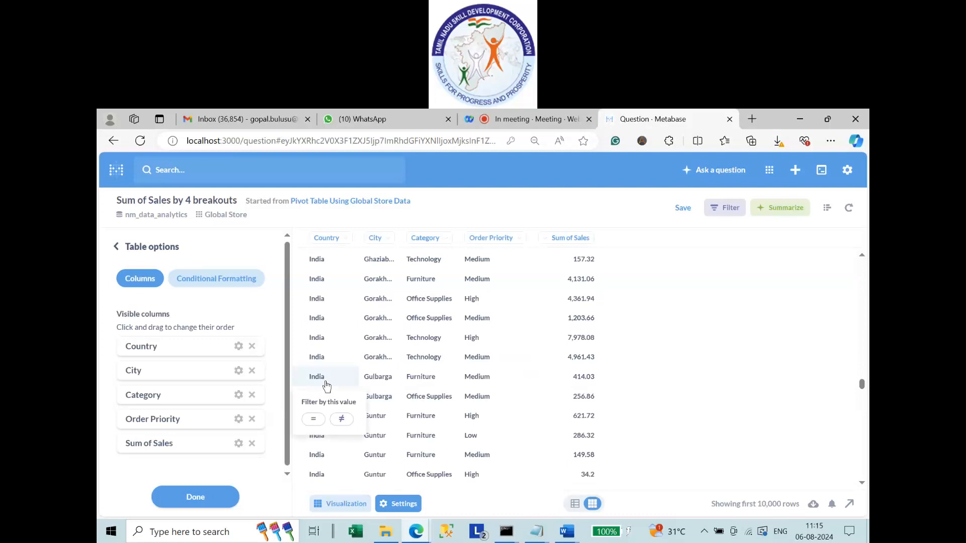
{"action": "left_click", "coordinate": [313, 420]}
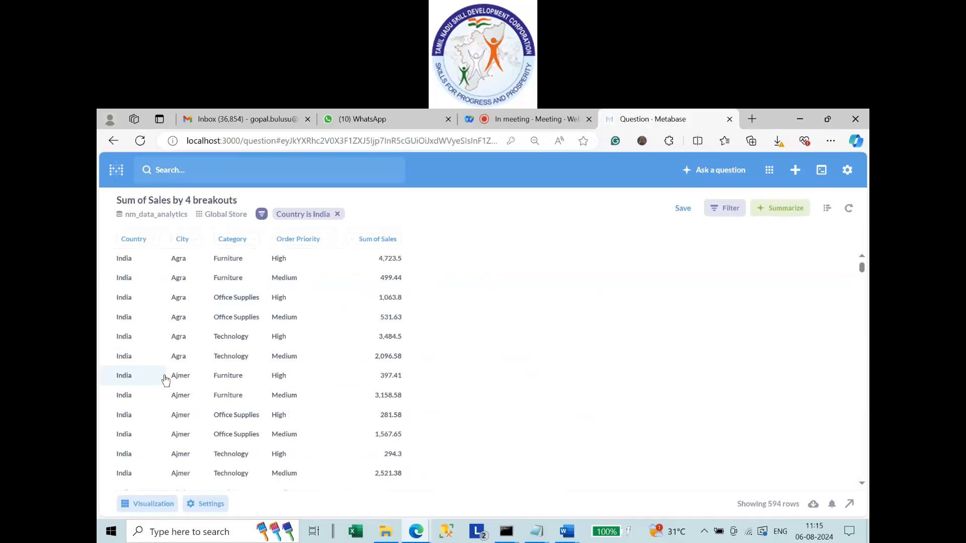
Remove the Country is India filter pill, rerun the query and reopen the notebook editor.
{"action": "scroll", "coordinate": [165, 377], "scroll_direction": "down", "scroll_amount": 20}
{"action": "scroll", "coordinate": [165, 377], "scroll_direction": "up", "scroll_amount": 20}
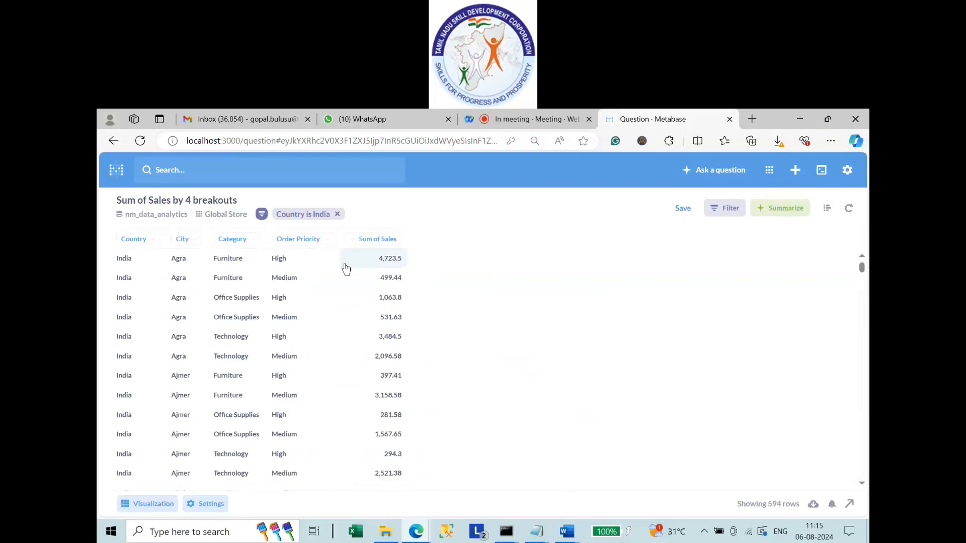
{"action": "double_click", "coordinate": [123, 261]}
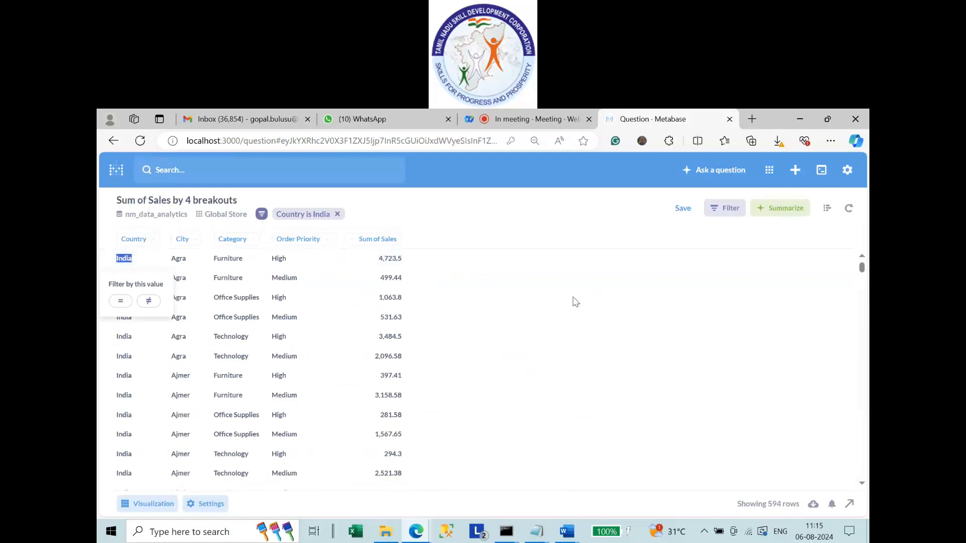
{"action": "left_click", "coordinate": [352, 216]}
{"action": "left_click", "coordinate": [338, 215]}
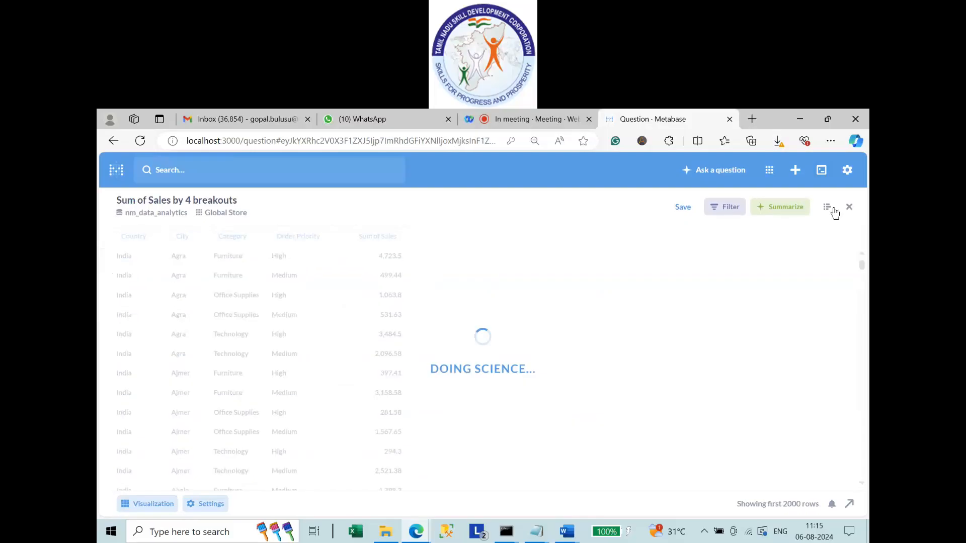
{"action": "left_click", "coordinate": [827, 208]}
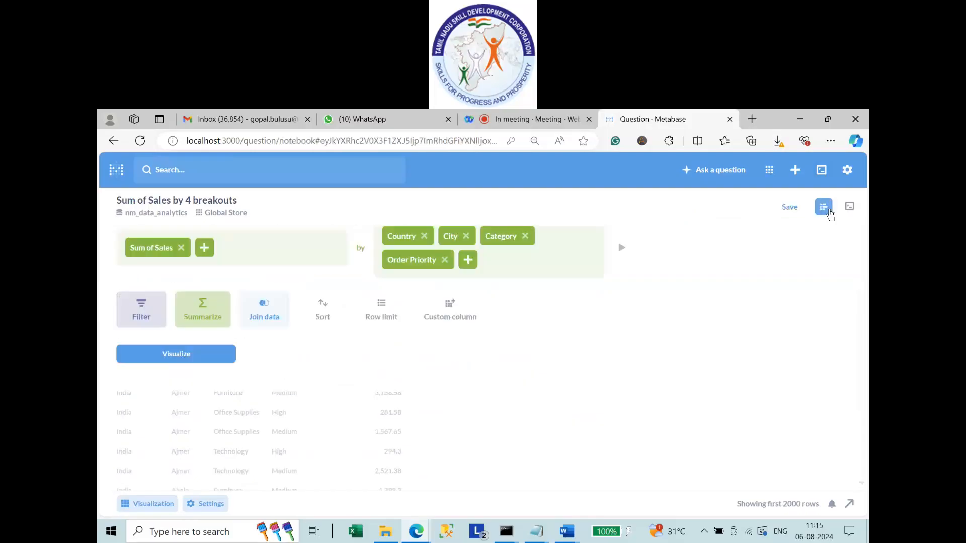
{"action": "left_click", "coordinate": [828, 212]}
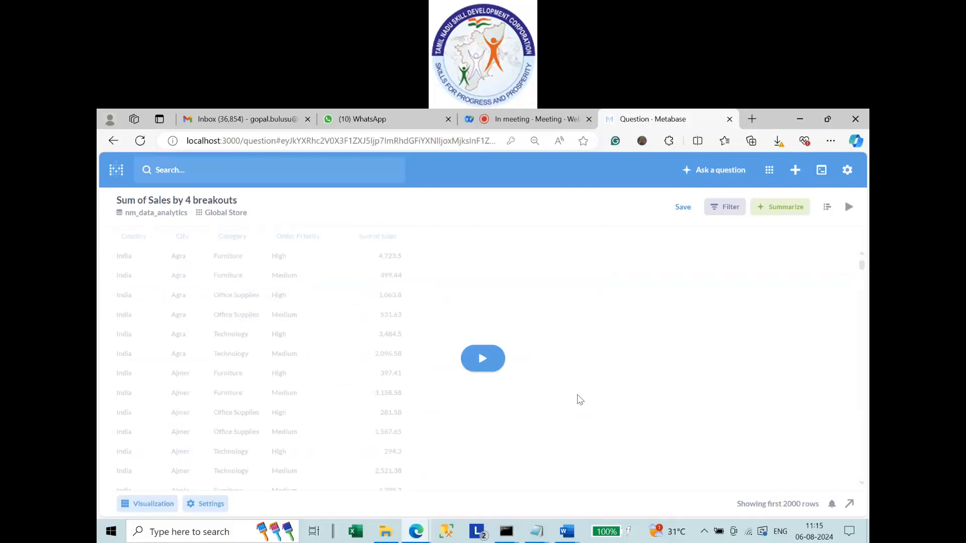
{"action": "left_click", "coordinate": [485, 368]}
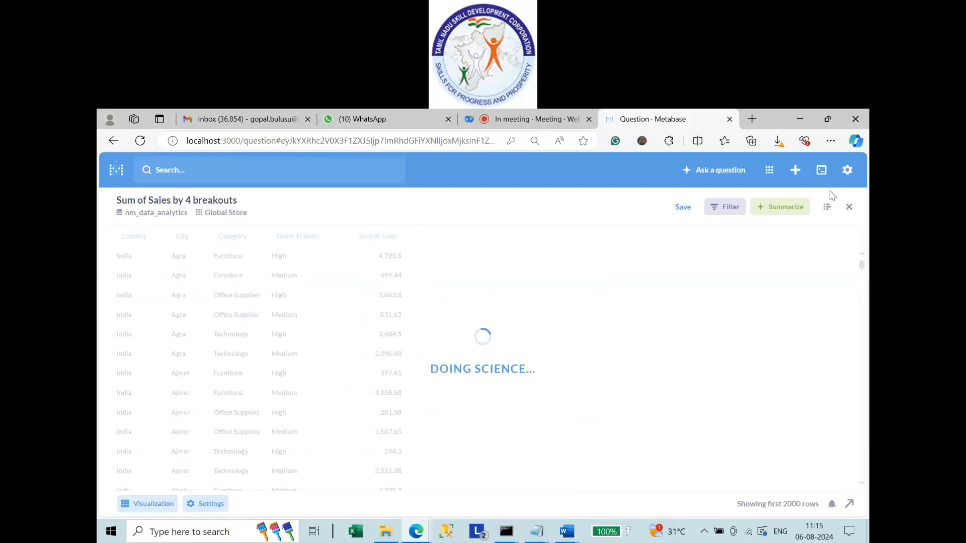
{"action": "left_click", "coordinate": [825, 210]}
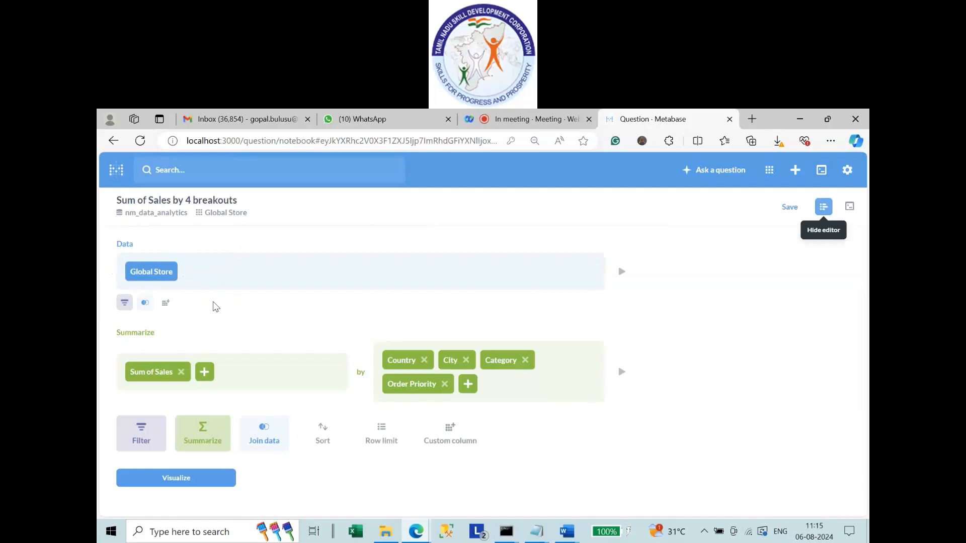
Add a Country is India filter step in the notebook ahead of Sum of Sales.
{"action": "left_click", "coordinate": [124, 302]}
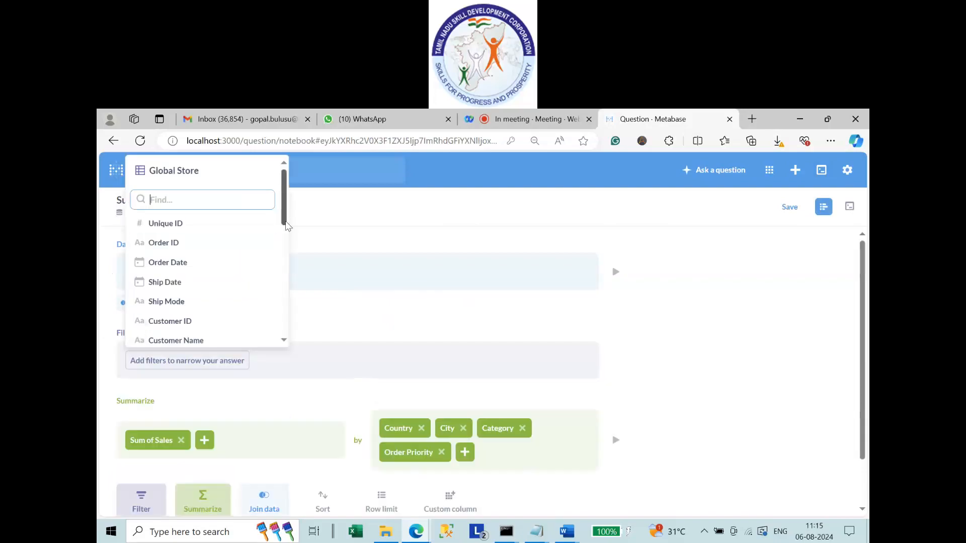
{"action": "left_click_drag", "start_coordinate": [285, 224], "coordinate": [285, 257]}
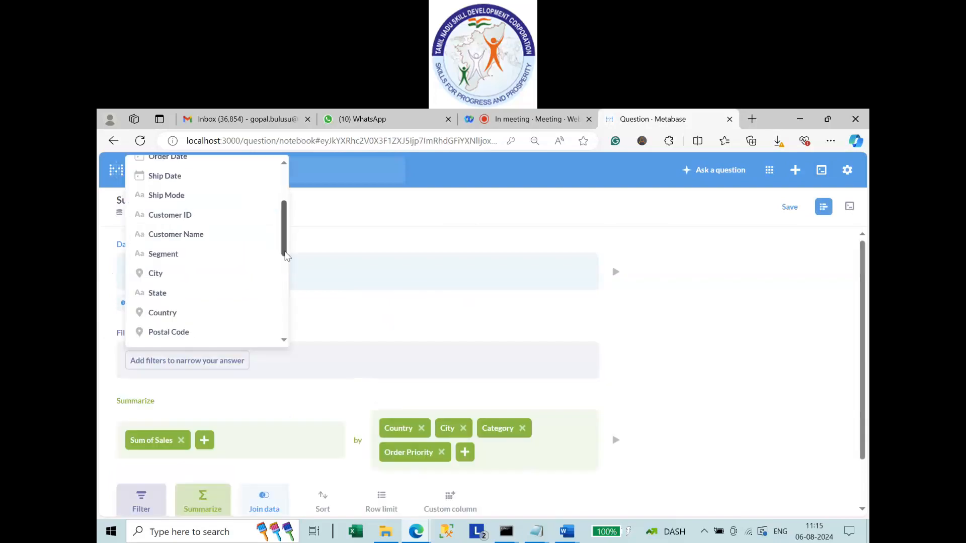
{"action": "left_click", "coordinate": [182, 299]}
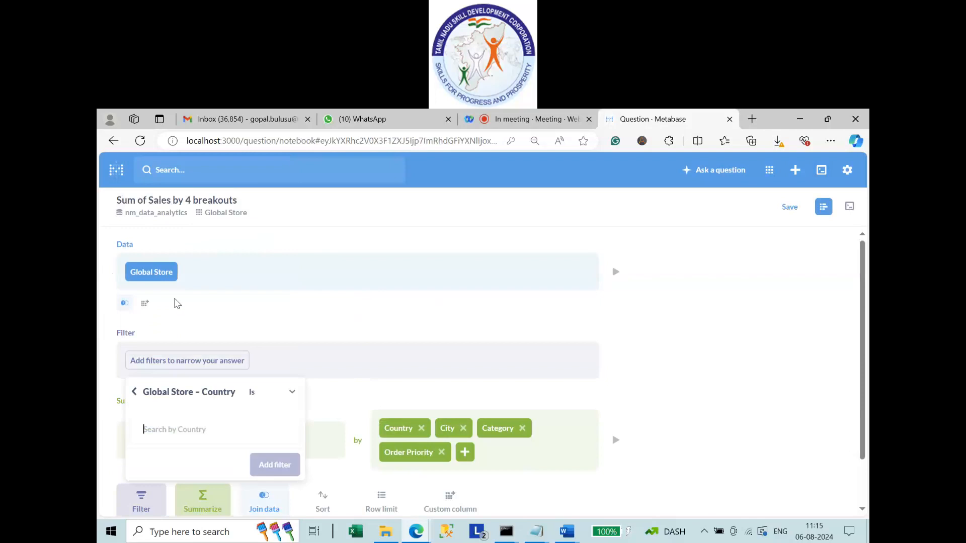
{"action": "left_click", "coordinate": [266, 397]}
{"action": "left_click", "coordinate": [282, 234]}
{"action": "left_click", "coordinate": [173, 430]}
{"action": "type", "text": "India"}
{"action": "key", "text": "Return"}
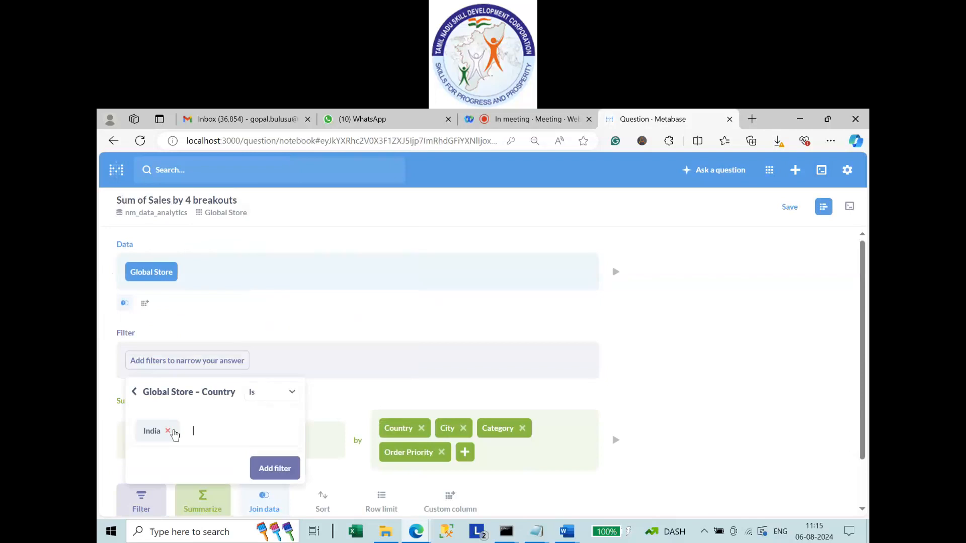
{"action": "left_click", "coordinate": [264, 472]}
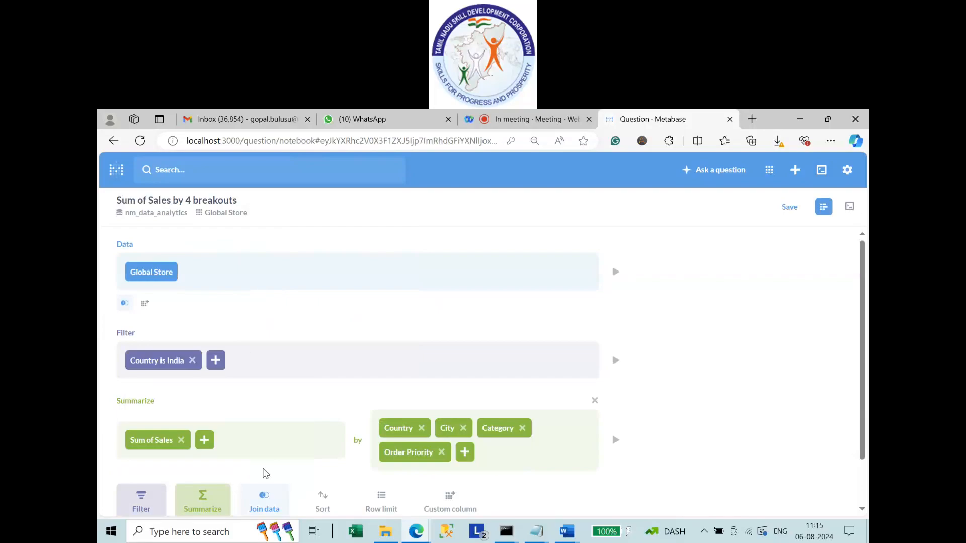
{"action": "scroll", "coordinate": [202, 487], "scroll_direction": "down", "scroll_amount": 1}
{"action": "left_click", "coordinate": [202, 488]}
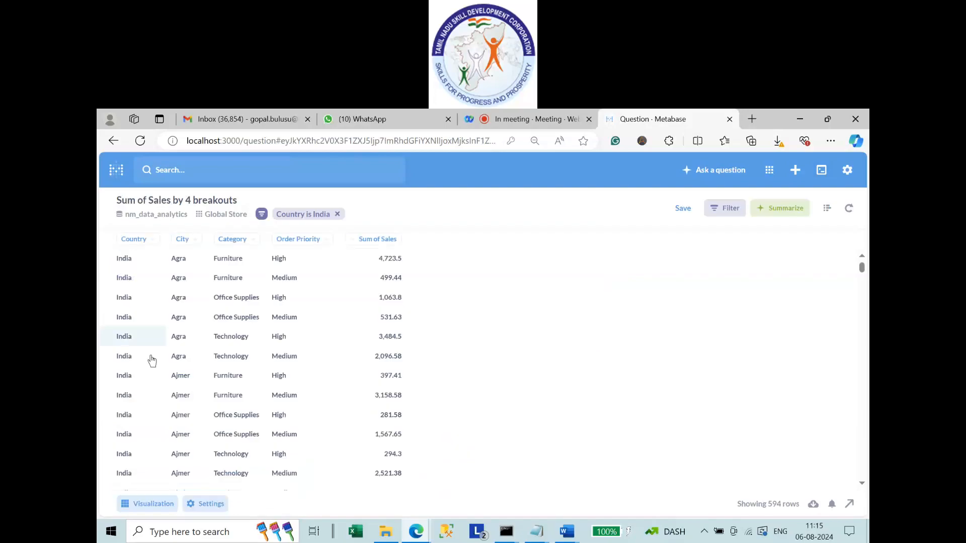
{"action": "scroll", "coordinate": [215, 399], "scroll_direction": "down", "scroll_amount": 4}
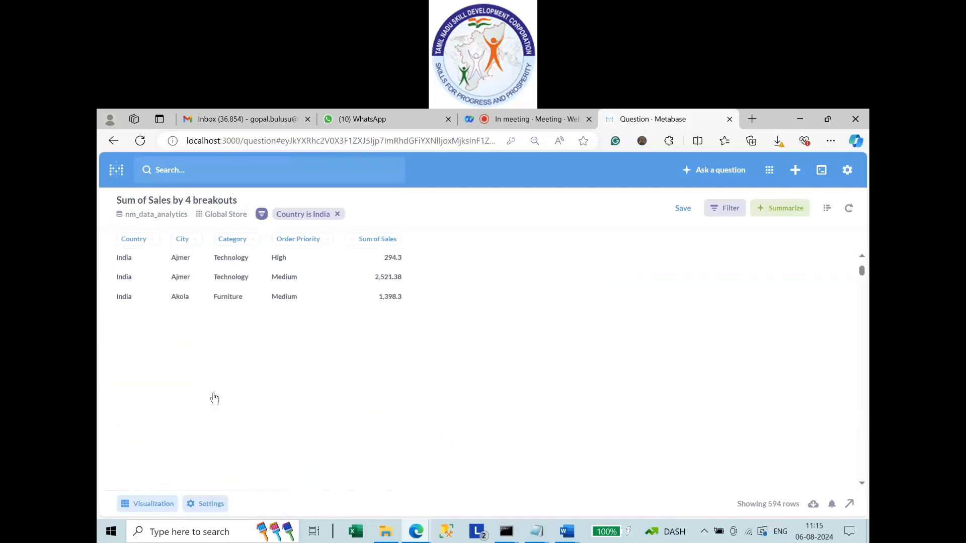
{"action": "scroll", "coordinate": [215, 399], "scroll_direction": "up", "scroll_amount": 4}
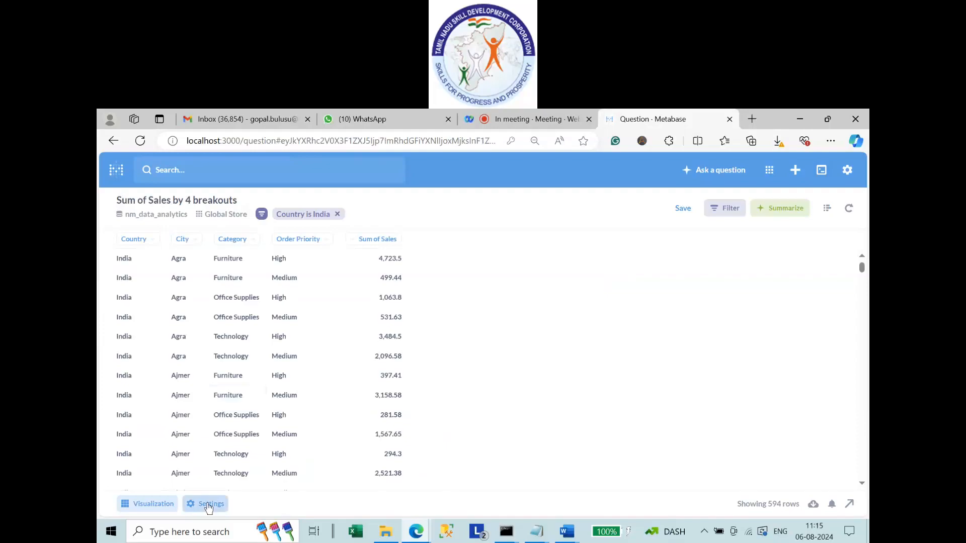
{"action": "left_click", "coordinate": [146, 509]}
{"action": "left_click", "coordinate": [244, 469]}
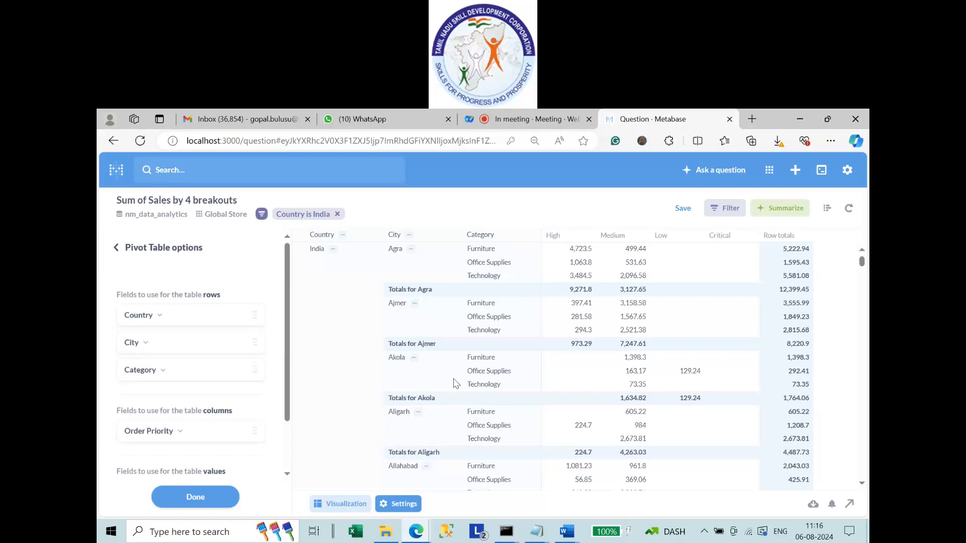
{"action": "scroll", "coordinate": [456, 384], "scroll_direction": "down", "scroll_amount": 5}
{"action": "scroll", "coordinate": [451, 397], "scroll_direction": "down", "scroll_amount": 5}
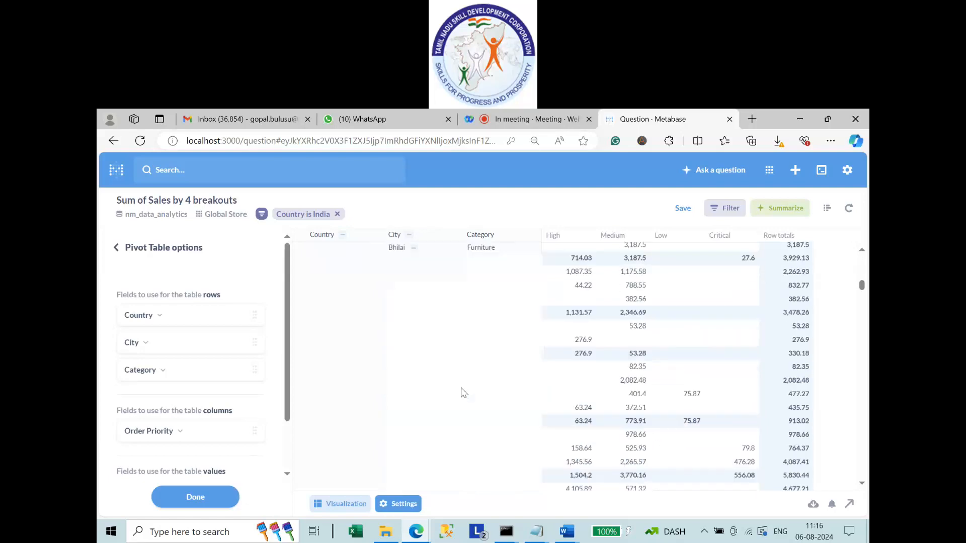
{"action": "scroll", "coordinate": [464, 393], "scroll_direction": "down", "scroll_amount": 5}
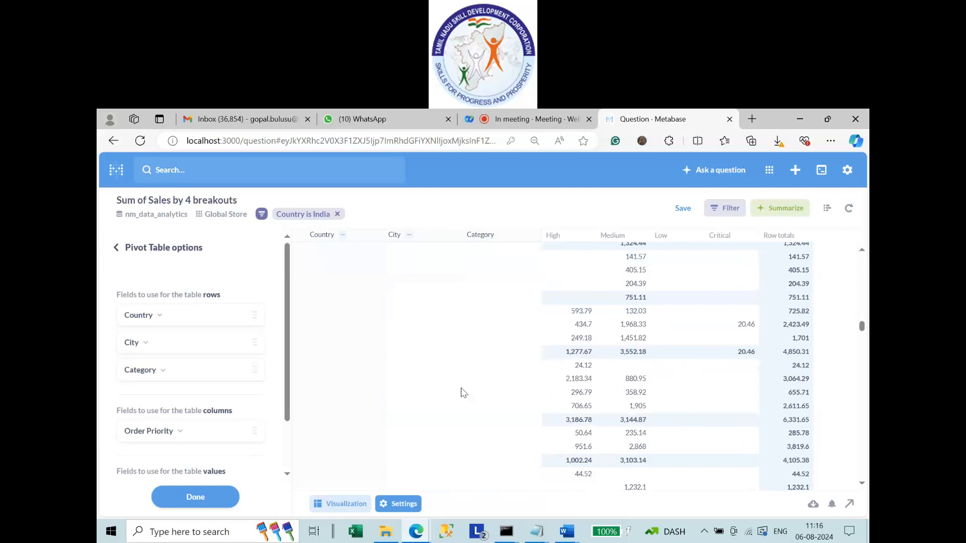
{"action": "scroll", "coordinate": [463, 393], "scroll_direction": "down", "scroll_amount": 5}
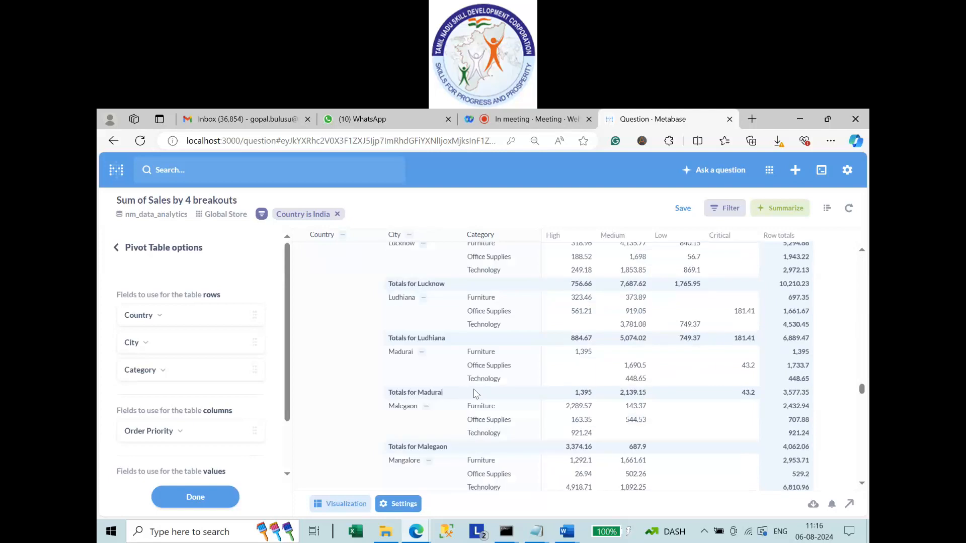
{"action": "scroll", "coordinate": [476, 394], "scroll_direction": "down", "scroll_amount": 5}
{"action": "scroll", "coordinate": [473, 450], "scroll_direction": "down", "scroll_amount": 1}
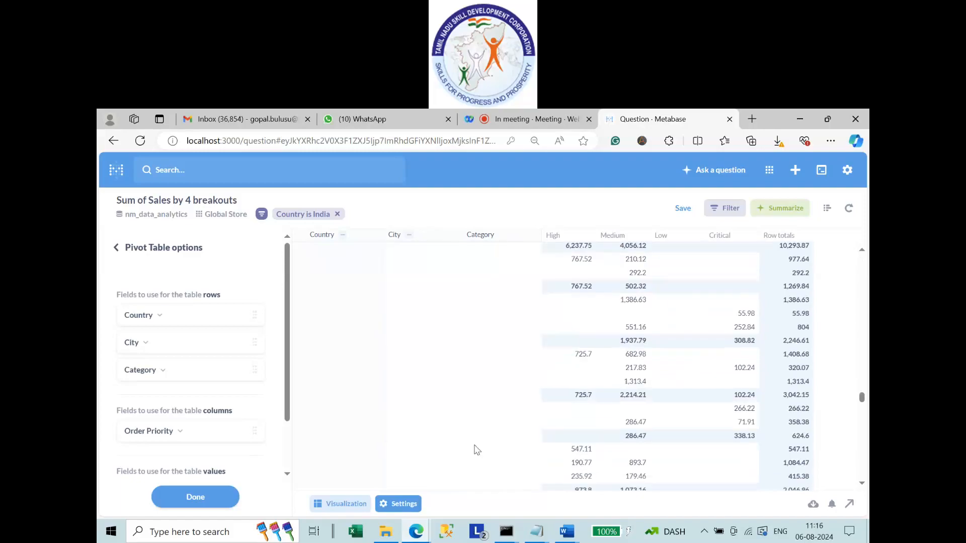
{"action": "scroll", "coordinate": [477, 449], "scroll_direction": "down", "scroll_amount": 10}
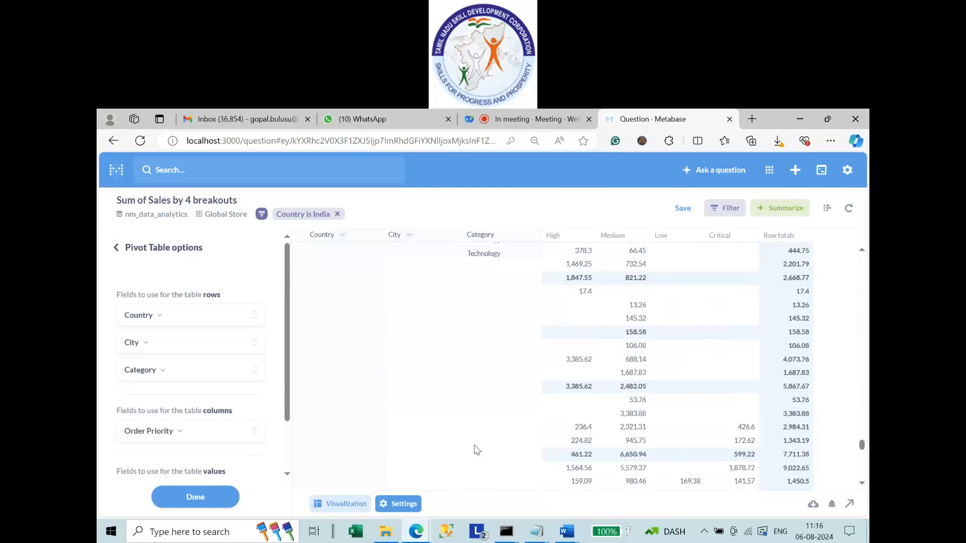
{"action": "scroll", "coordinate": [446, 394], "scroll_direction": "down", "scroll_amount": 2}
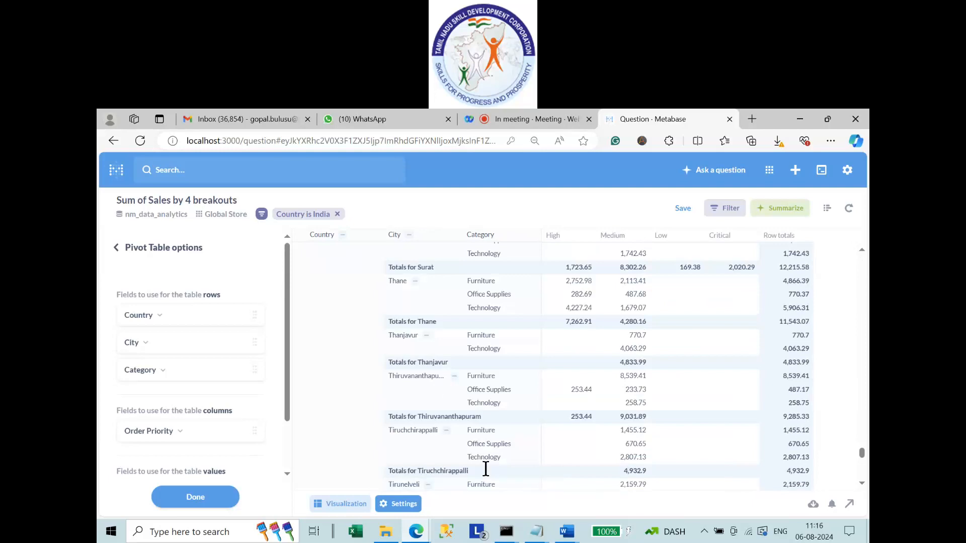
{"action": "scroll", "coordinate": [508, 468], "scroll_direction": "down", "scroll_amount": 5}
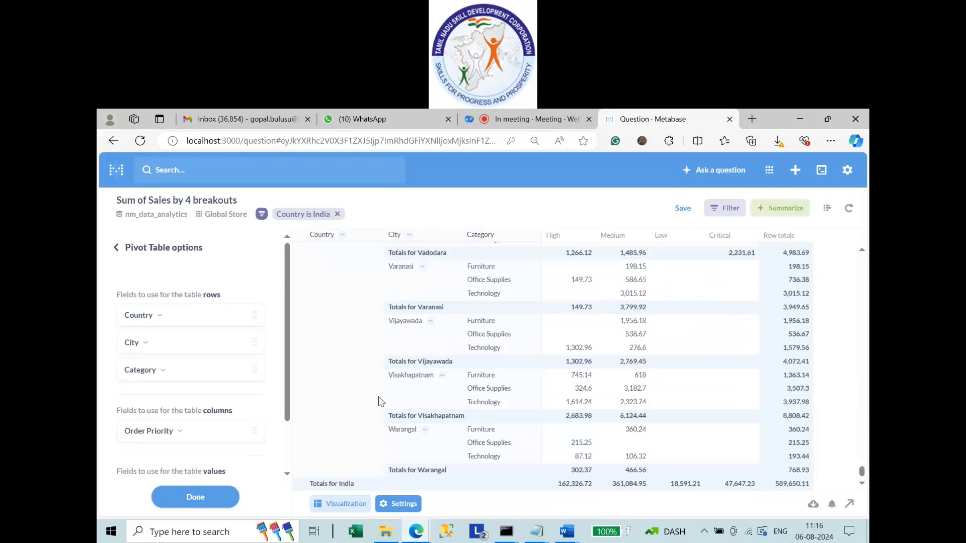
{"action": "scroll", "coordinate": [381, 401], "scroll_direction": "up", "scroll_amount": 20}
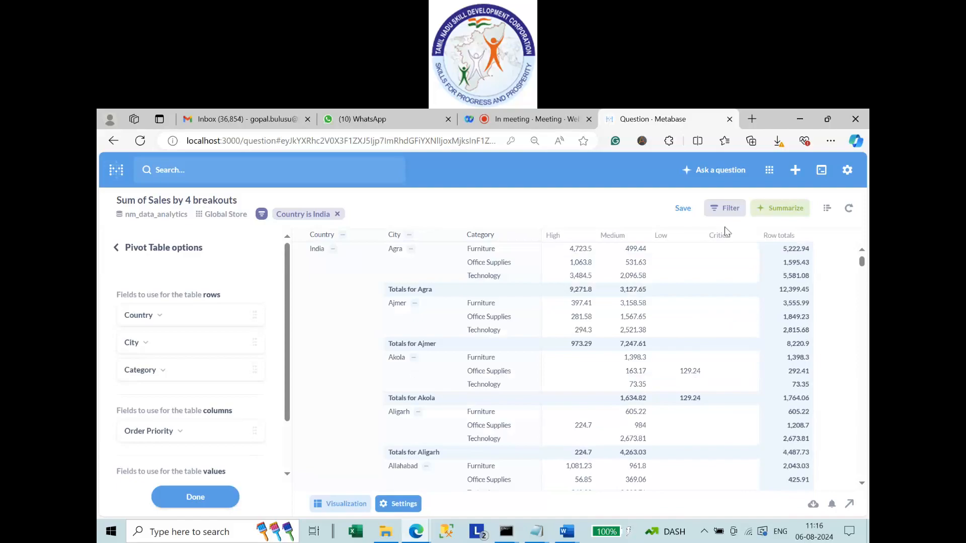
Open the save dialog and trim the default question name down to 'Country'.
{"action": "left_click", "coordinate": [683, 208]}
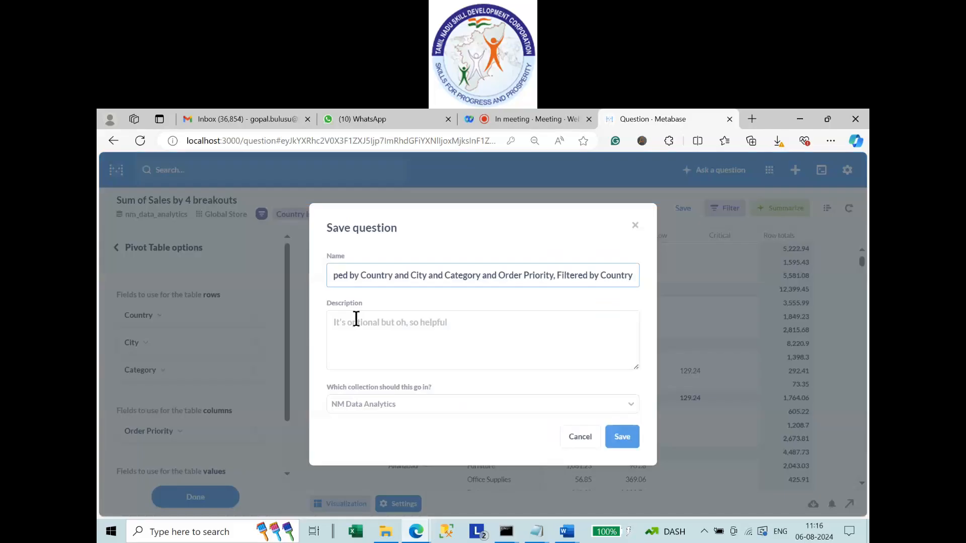
{"action": "left_click", "coordinate": [363, 276]}
{"action": "key", "text": "Left"}
{"action": "key", "text": "Left"}
{"action": "key", "text": "Left"}
{"action": "key", "text": "Left"}
{"action": "key", "text": "Left"}
{"action": "key", "text": "Left"}
{"action": "key", "text": "Left"}
{"action": "key", "text": "Left"}
{"action": "key", "text": "Left"}
{"action": "key", "text": "Left"}
{"action": "key", "text": "Left"}
{"action": "key", "text": "Left"}
{"action": "key", "text": "Home"}
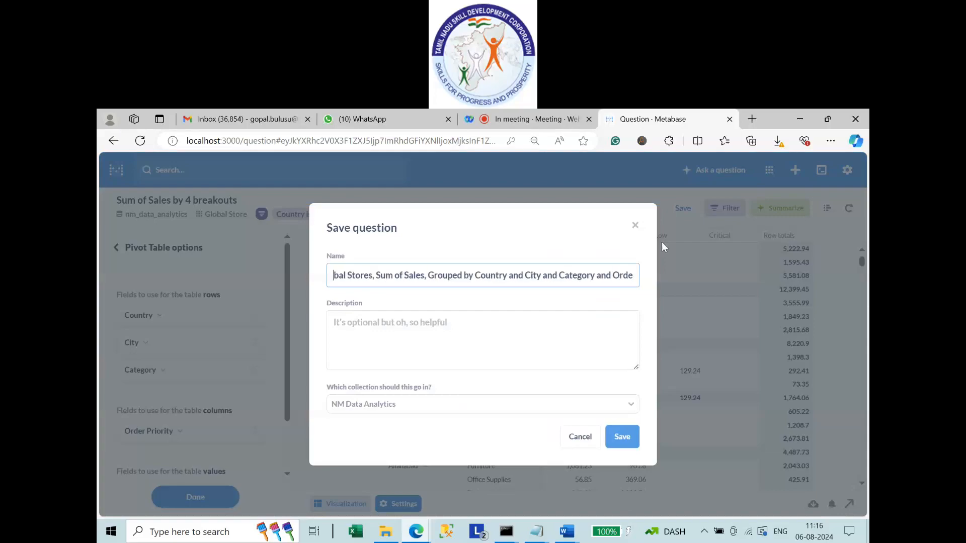
{"action": "key", "text": "ctrl+shift+Right"}
{"action": "key", "text": "ctrl+shift+Right"}
{"action": "key", "text": "ctrl+shift+Right"}
{"action": "key", "text": "ctrl+shift+Right"}
{"action": "key", "text": "ctrl+shift+Right"}
{"action": "key", "text": "ctrl+shift+Right"}
{"action": "key", "text": "ctrl+shift+Right"}
{"action": "key", "text": "ctrl+shift+Right"}
{"action": "key", "text": "ctrl+shift+Right"}
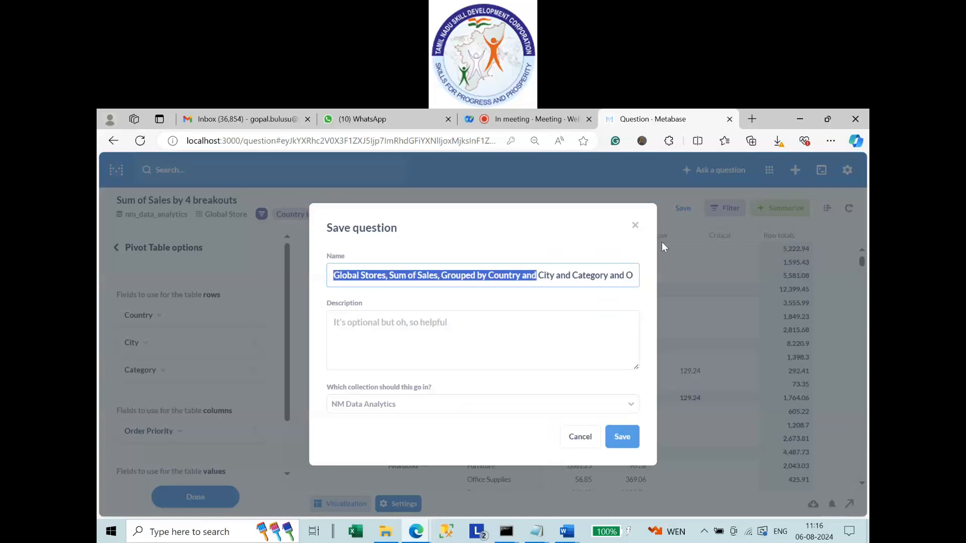
{"action": "key", "text": "shift+Right"}
{"action": "key", "text": "shift+Right"}
{"action": "key", "text": "shift+Right"}
{"action": "key", "text": "shift+Right"}
{"action": "key", "text": "shift+Right"}
{"action": "key", "text": "shift+Right"}
{"action": "key", "text": "shift+Right"}
{"action": "key", "text": "shift+Right"}
{"action": "key", "text": "shift+Right"}
{"action": "key", "text": "shift+Right"}
{"action": "key", "text": "shift+Right"}
{"action": "key", "text": "shift+Right"}
{"action": "key", "text": "shift+Right"}
{"action": "key", "text": "shift+Right"}
{"action": "key", "text": "shift+Right"}
{"action": "key", "text": "shift+Right"}
{"action": "key", "text": "shift+Right"}
{"action": "key", "text": "shift+Right"}
{"action": "key", "text": "shift+Right"}
{"action": "key", "text": "shift+Right"}
{"action": "key", "text": "shift+Right"}
{"action": "key", "text": "shift+Right"}
{"action": "key", "text": "shift+Right"}
{"action": "key", "text": "shift+Right"}
{"action": "key", "text": "shift+Right"}
{"action": "key", "text": "shift+Right"}
{"action": "key", "text": "shift+Right"}
{"action": "key", "text": "shift+Right"}
{"action": "key", "text": "shift+Right"}
{"action": "key", "text": "shift+Right"}
{"action": "key", "text": "shift+Right"}
{"action": "key", "text": "shift+Right"}
{"action": "key", "text": "shift+Right"}
{"action": "key", "text": "shift+Right"}
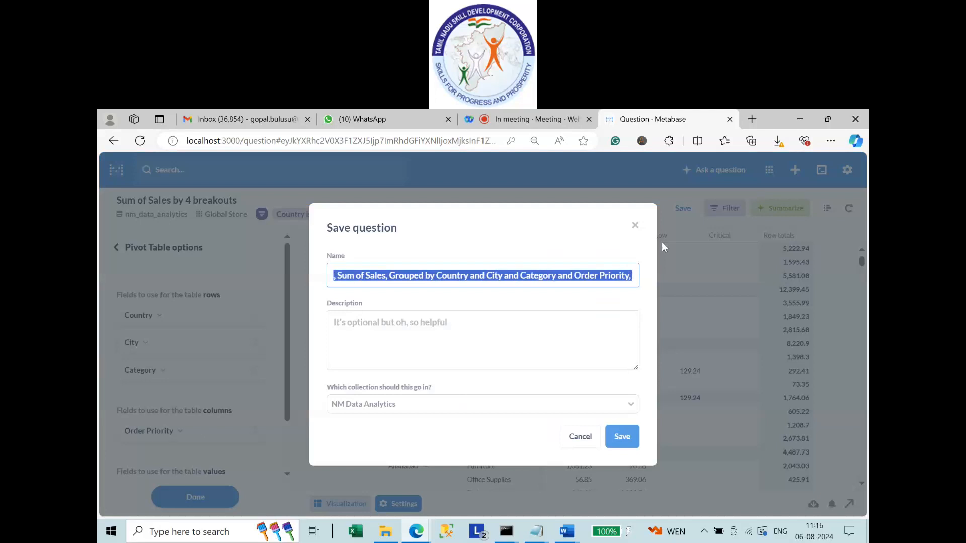
{"action": "key", "text": "BackSpace"}
{"action": "key", "text": "shift+Right"}
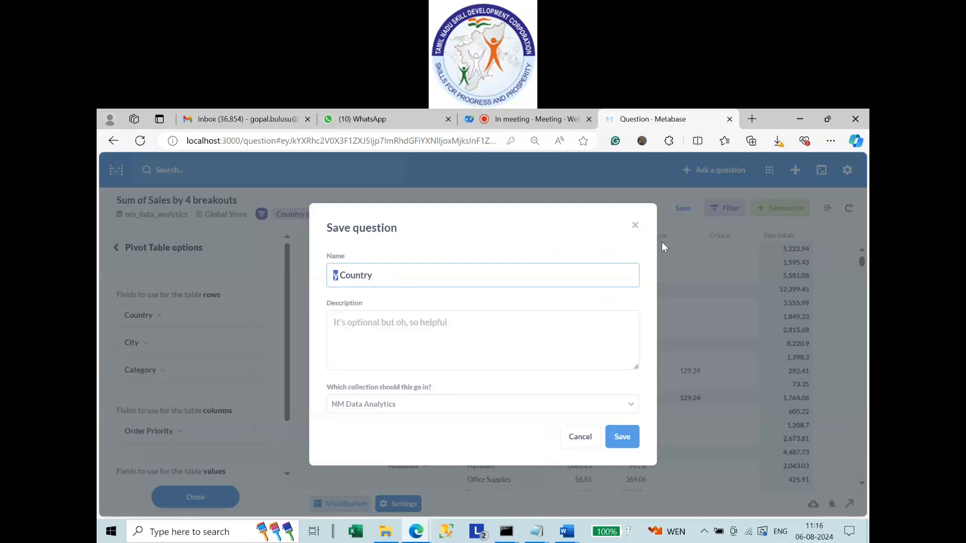
{"action": "key", "text": "End"}
{"action": "key", "text": "BackSpace"}
{"action": "key", "text": "BackSpace"}
{"action": "key", "text": "Right"}
{"action": "key", "text": "Right"}
{"action": "key", "text": "End"}
Save as 'Country Wise Category and Order Priority Details - India', skipping the dashboard prompt.
{"action": "type", "text": "Wise Categ"}
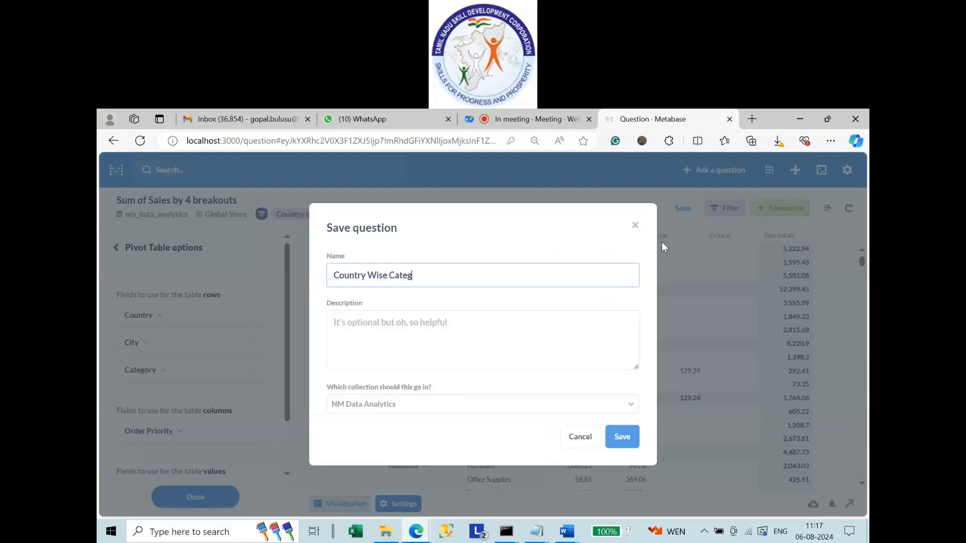
{"action": "type", "text": "ry and"}
{"action": "key", "text": "Left"}
{"action": "key", "text": "Left"}
{"action": "key", "text": "Left"}
{"action": "key", "text": "Left"}
{"action": "key", "text": "Left"}
{"action": "key", "text": "Left"}
{"action": "type", "text": "o"}
{"action": "key", "text": "Right"}
{"action": "key", "text": "Right"}
{"action": "type", "text": "Order Priority Detai"}
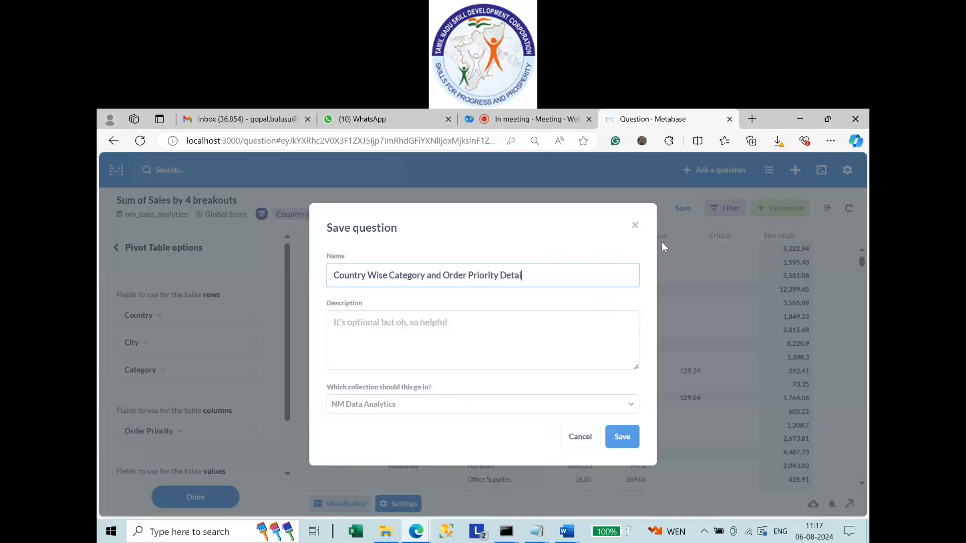
{"action": "type", "text": "ls - India"}
{"action": "left_click", "coordinate": [617, 438]}
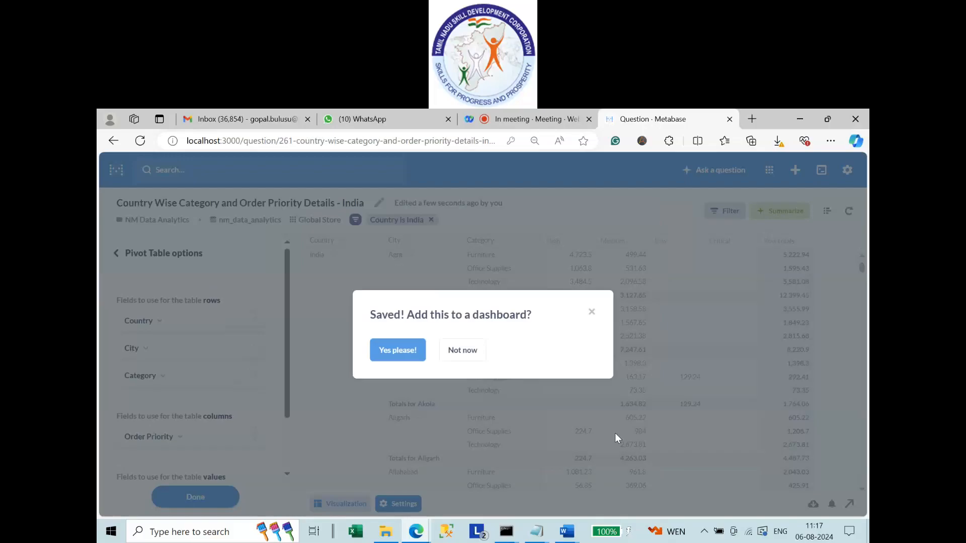
{"action": "left_click", "coordinate": [462, 350]}
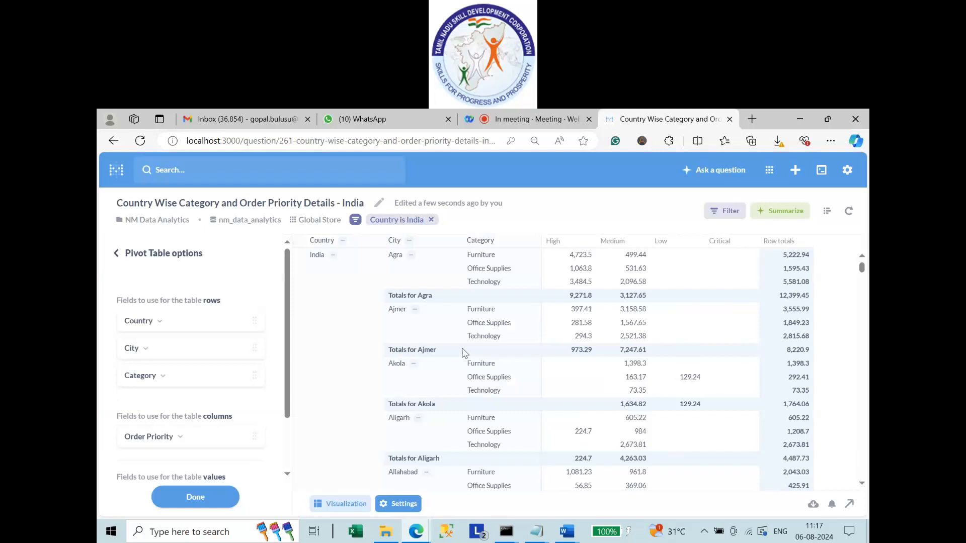
Launch Notepad from Windows search and maximize its window.
{"action": "left_click", "coordinate": [181, 536]}
{"action": "type", "text": "not"}
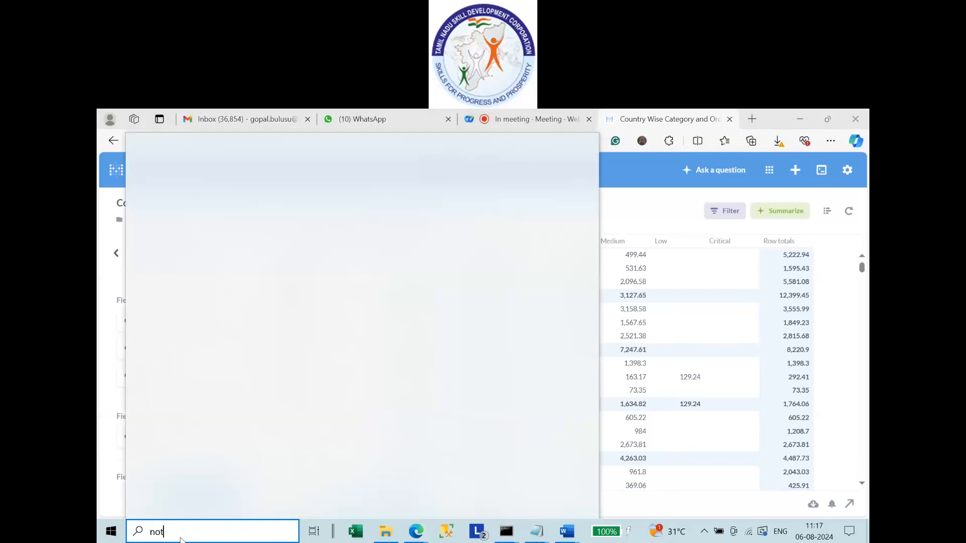
{"action": "type", "text": "epa"}
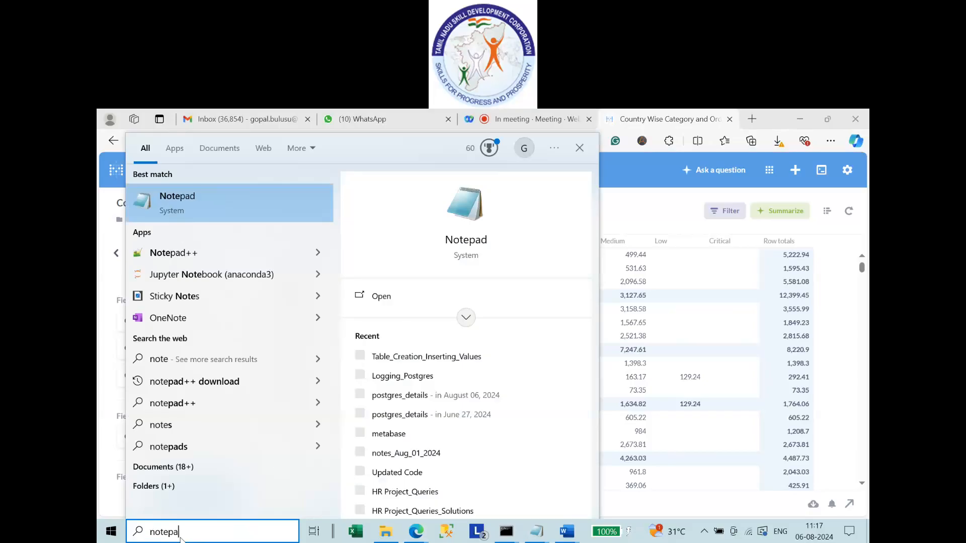
{"action": "type", "text": "d"}
{"action": "key", "text": "Return"}
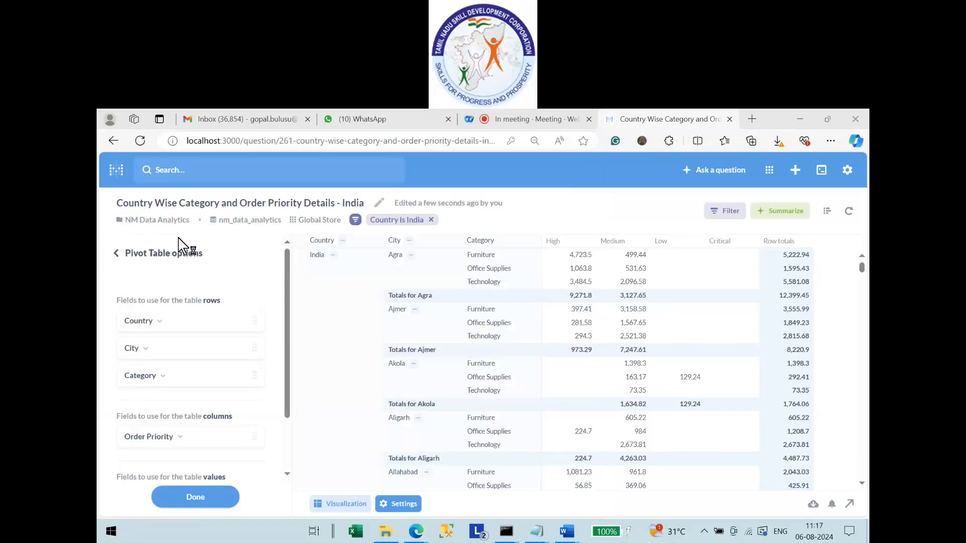
{"action": "left_click", "coordinate": [811, 168]}
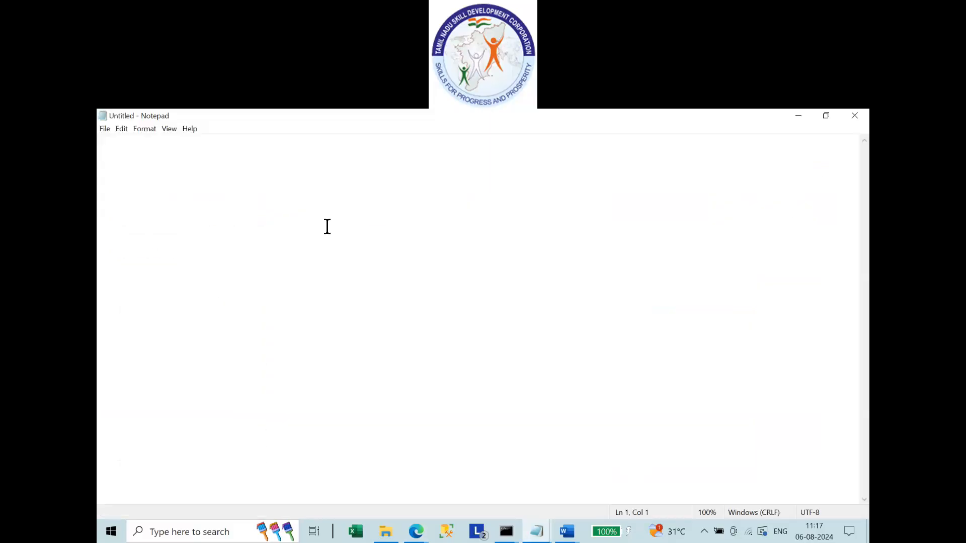
Write an 'Exercises' heading above a '1.' list line.
{"action": "type", "text": "1."}
{"action": "key", "text": "Left"}
{"action": "key", "text": "Left"}
{"action": "key", "text": "Return"}
{"action": "key", "text": "Return"}
{"action": "key", "text": "Up"}
{"action": "key", "text": "Up"}
{"action": "type", "text": "E"}
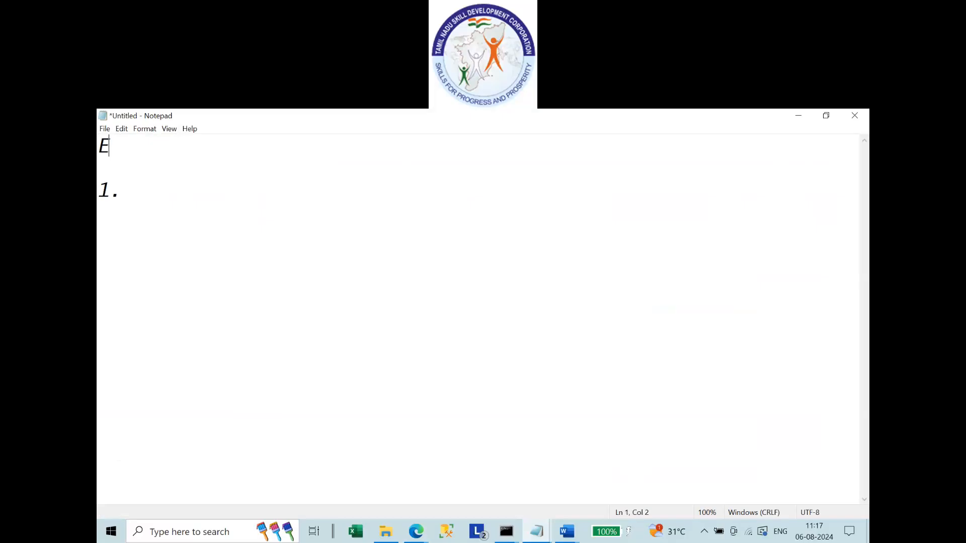
{"action": "type", "text": "xercises"}
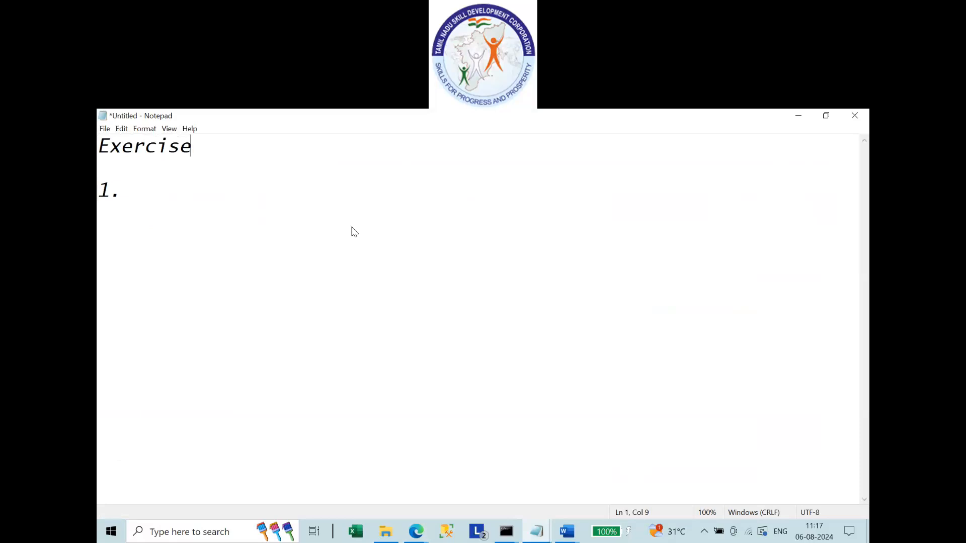
{"action": "key", "text": "Down"}
{"action": "key", "text": "Down"}
Complete the first item as '1. Create Database', fixing the typo.
{"action": "left_click", "coordinate": [204, 192]}
{"action": "type", "text": "Create"}
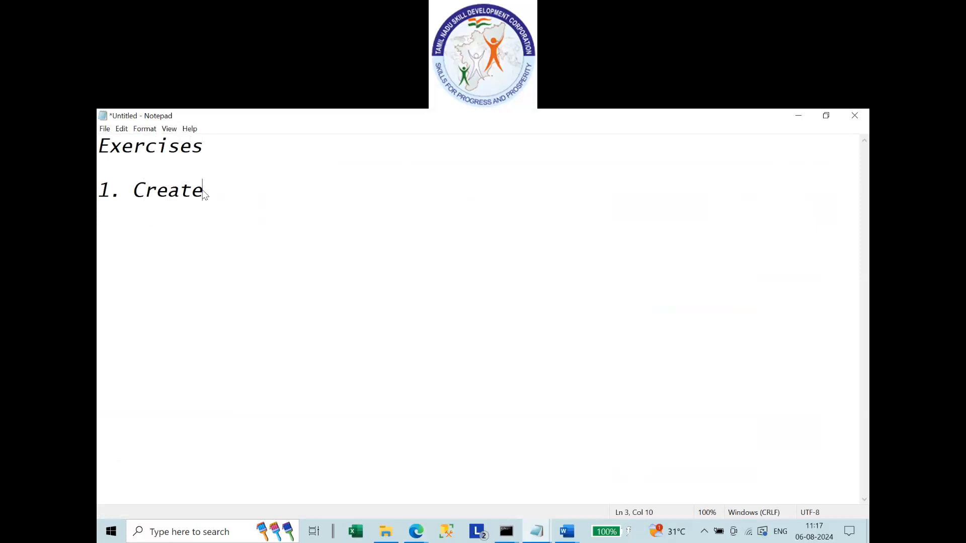
{"action": "type", "text": " Databae"}
{"action": "key", "text": "Left"}
{"action": "key", "text": "Left"}
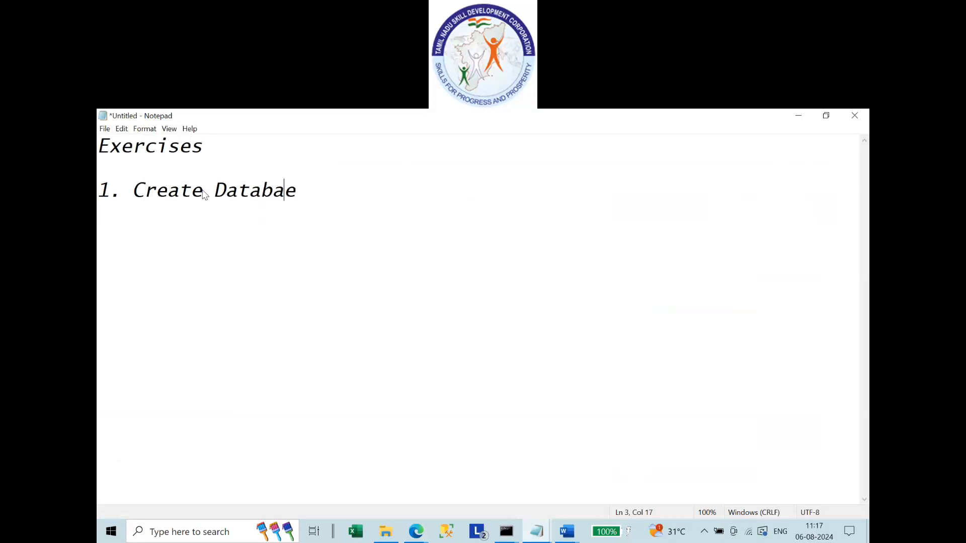
{"action": "type", "text": "a"}
{"action": "key", "text": "BackSpace"}
{"action": "type", "text": "s"}
{"action": "key", "text": "End"}
{"action": "key", "text": "BackSpace"}
{"action": "left_click", "coordinate": [506, 532]}
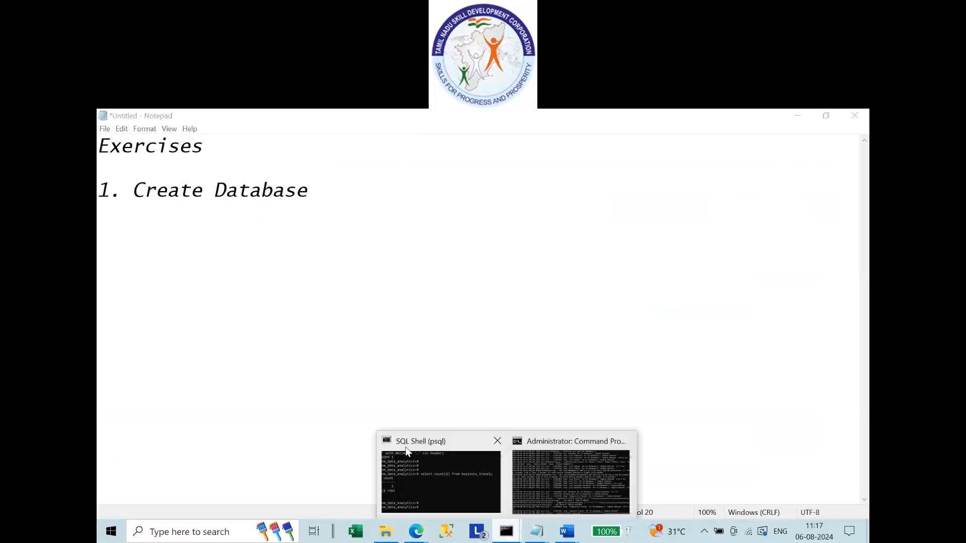
Copy the nm_data_analytics database name from the SQL Shell prompt.
{"action": "left_click", "coordinate": [542, 479]}
{"action": "key", "text": "alt+Tab"}
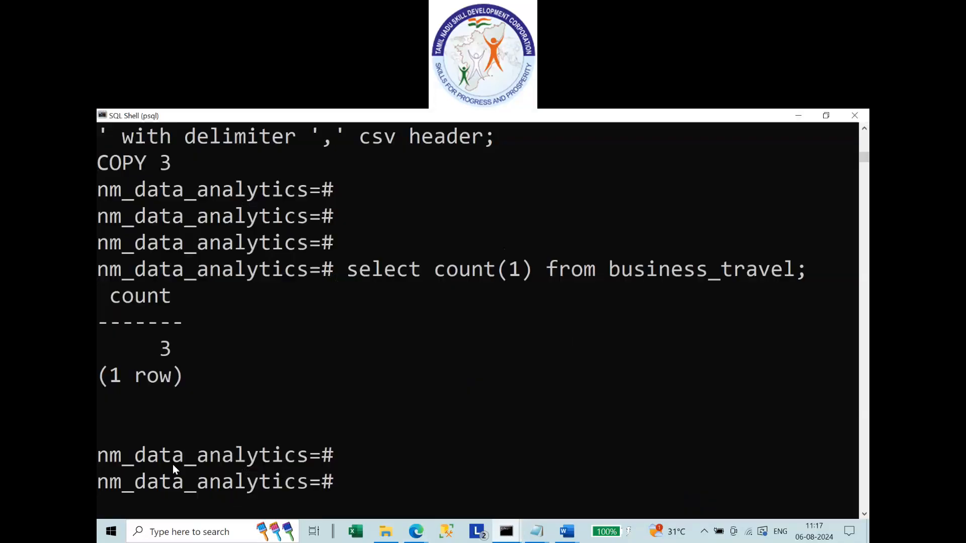
{"action": "left_click_drag", "start_coordinate": [102, 460], "coordinate": [299, 463]}
{"action": "key", "text": "ctrl+c"}
{"action": "key", "text": "alt+Tab"}
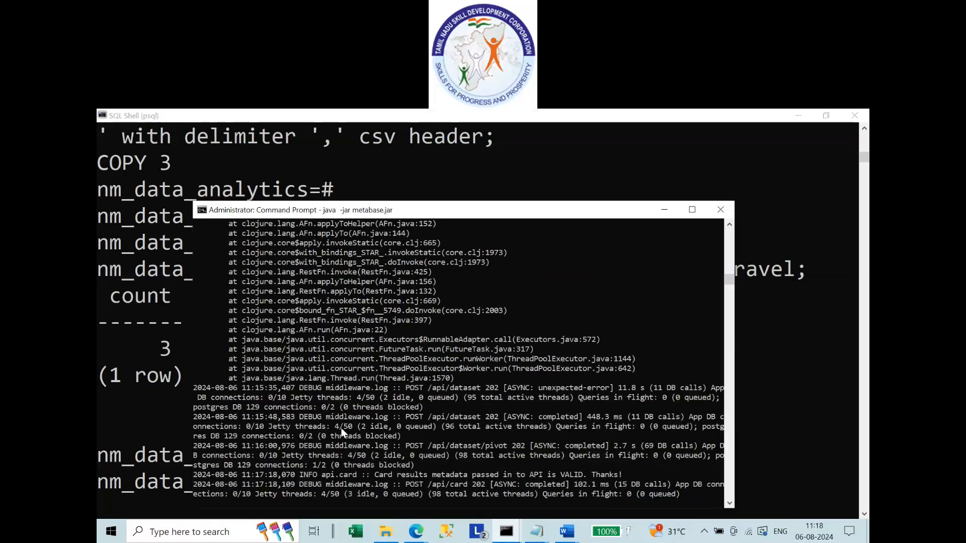
{"action": "key", "text": "alt+Tab"}
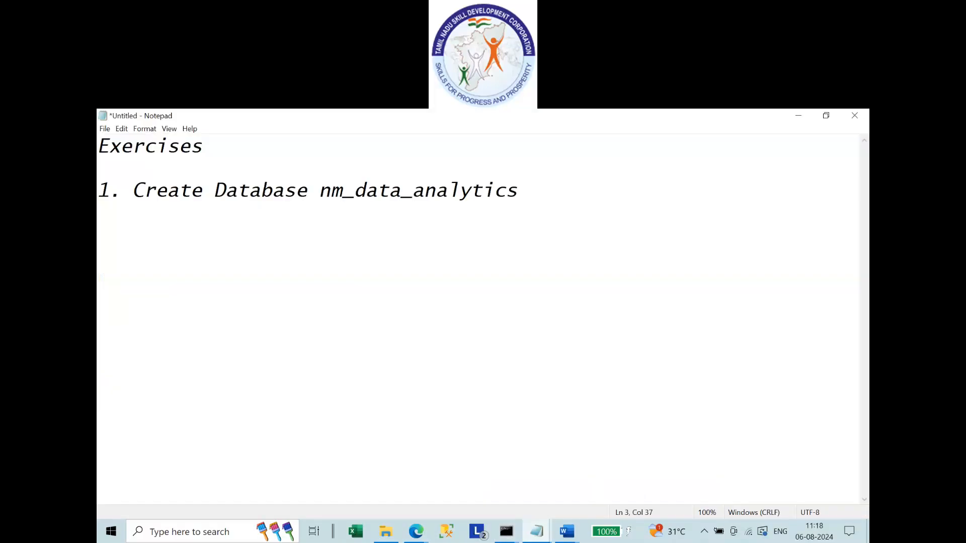
Append 'in postgres' to item 1 and add '2. Create tables in nm_data_analytics Database'.
{"action": "type", "text": "in post"}
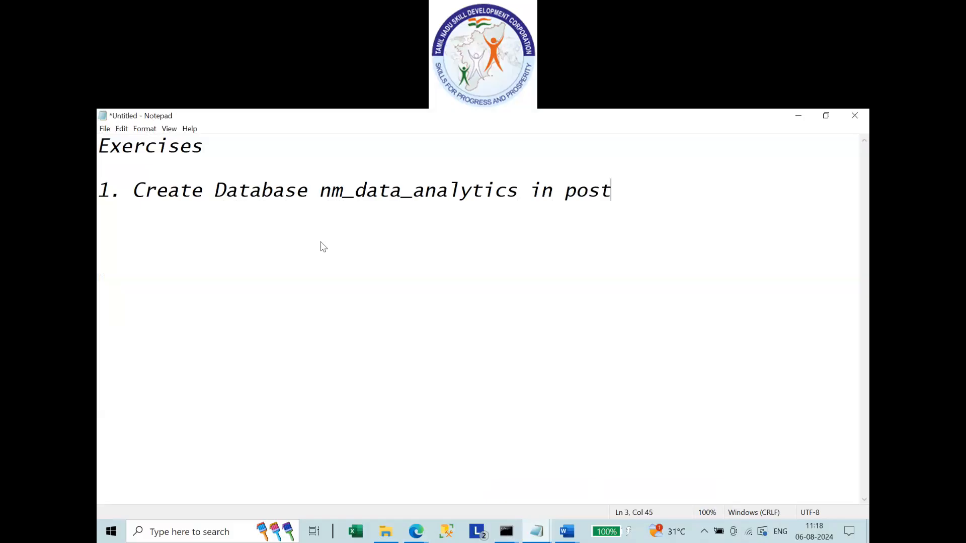
{"action": "type", "text": "gres"}
{"action": "key", "text": "Return"}
{"action": "key", "text": "Return"}
{"action": "type", "text": "2. Create ta"}
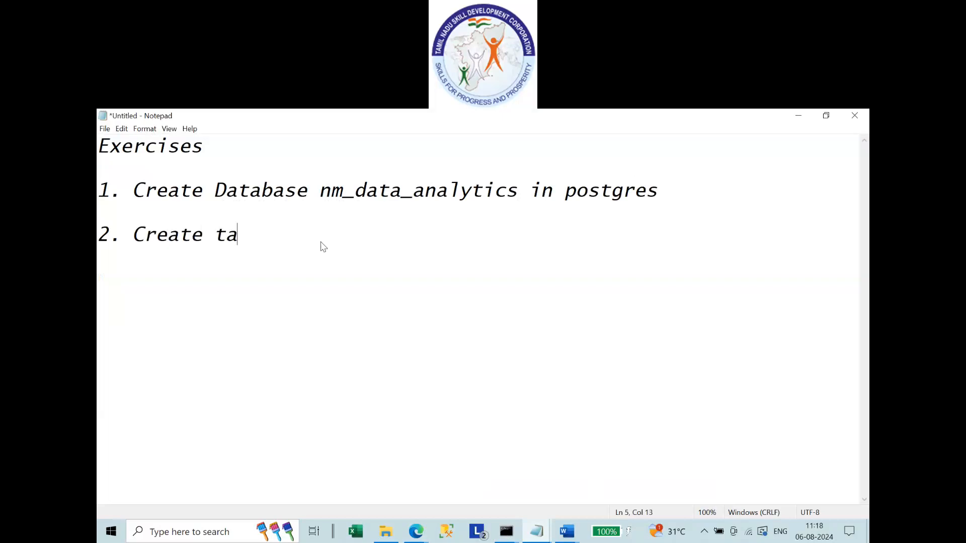
{"action": "type", "text": "bles in"}
{"action": "left_click_drag", "start_coordinate": [322, 190], "coordinate": [516, 193]}
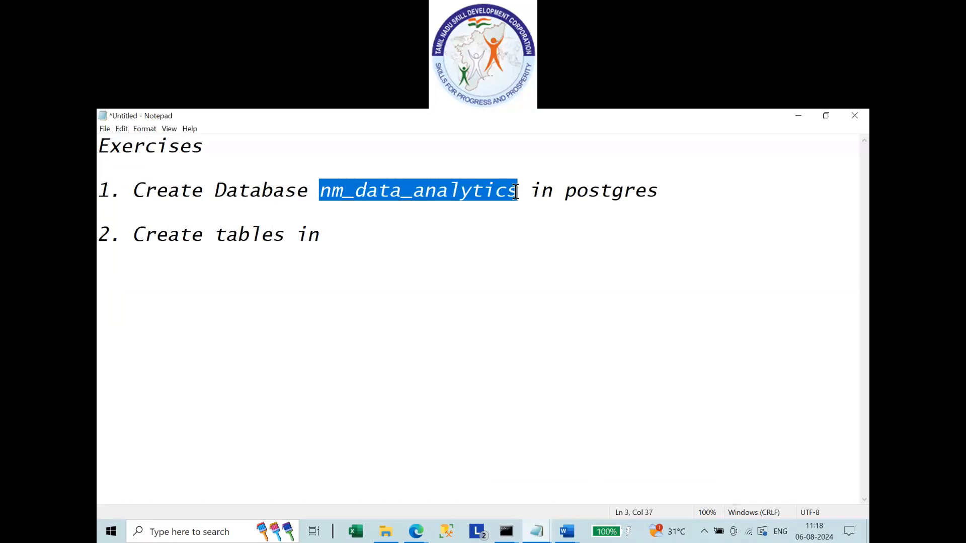
{"action": "left_click", "coordinate": [362, 234]}
{"action": "key", "text": "ctrl+v"}
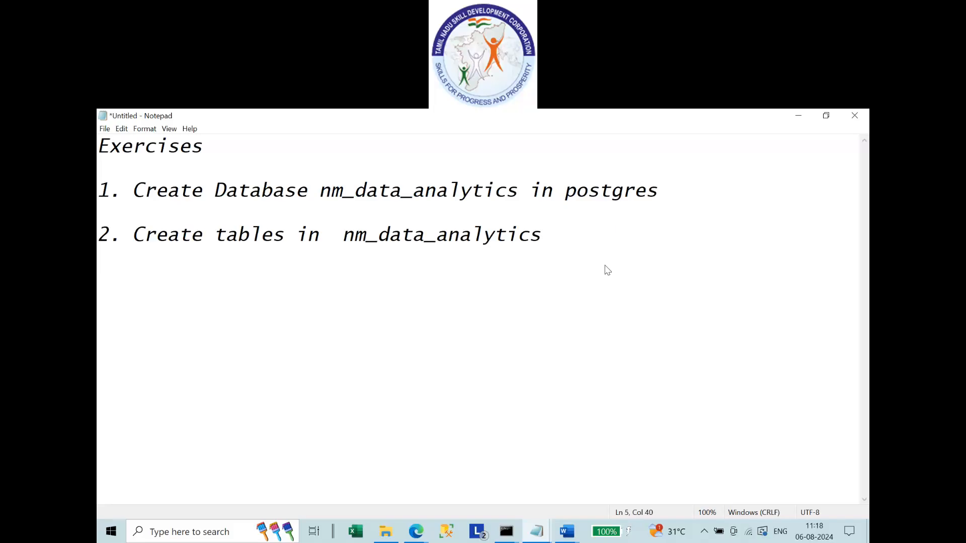
{"action": "type", "text": "Database"}
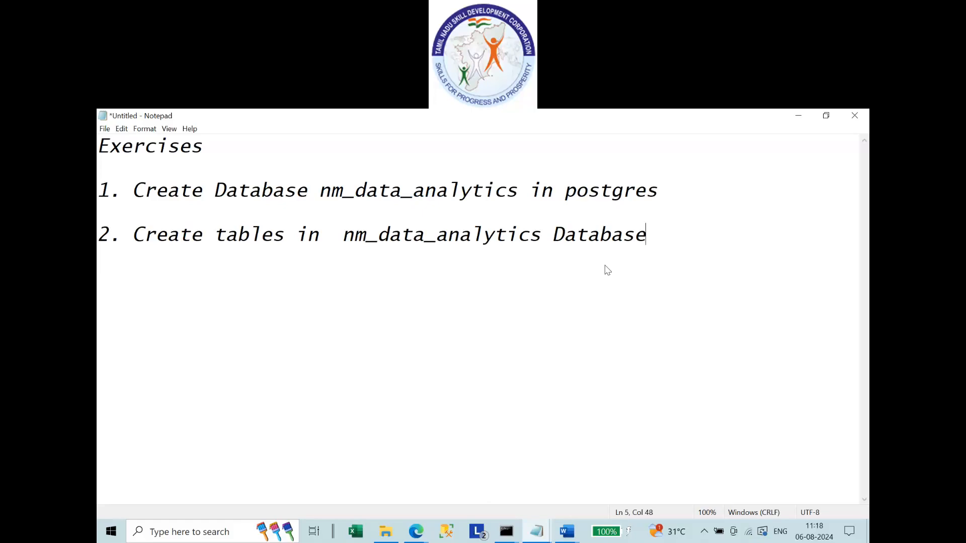
{"action": "key", "text": "Return"}
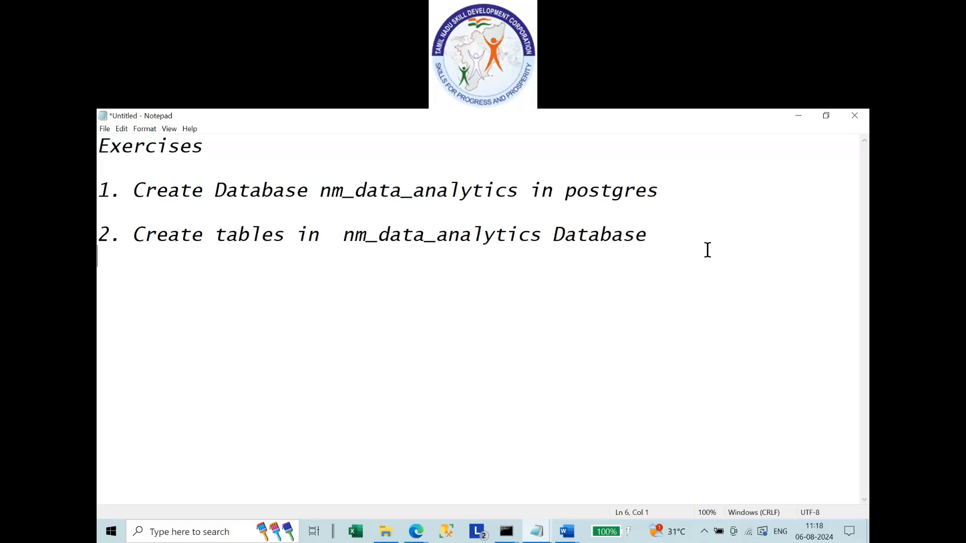